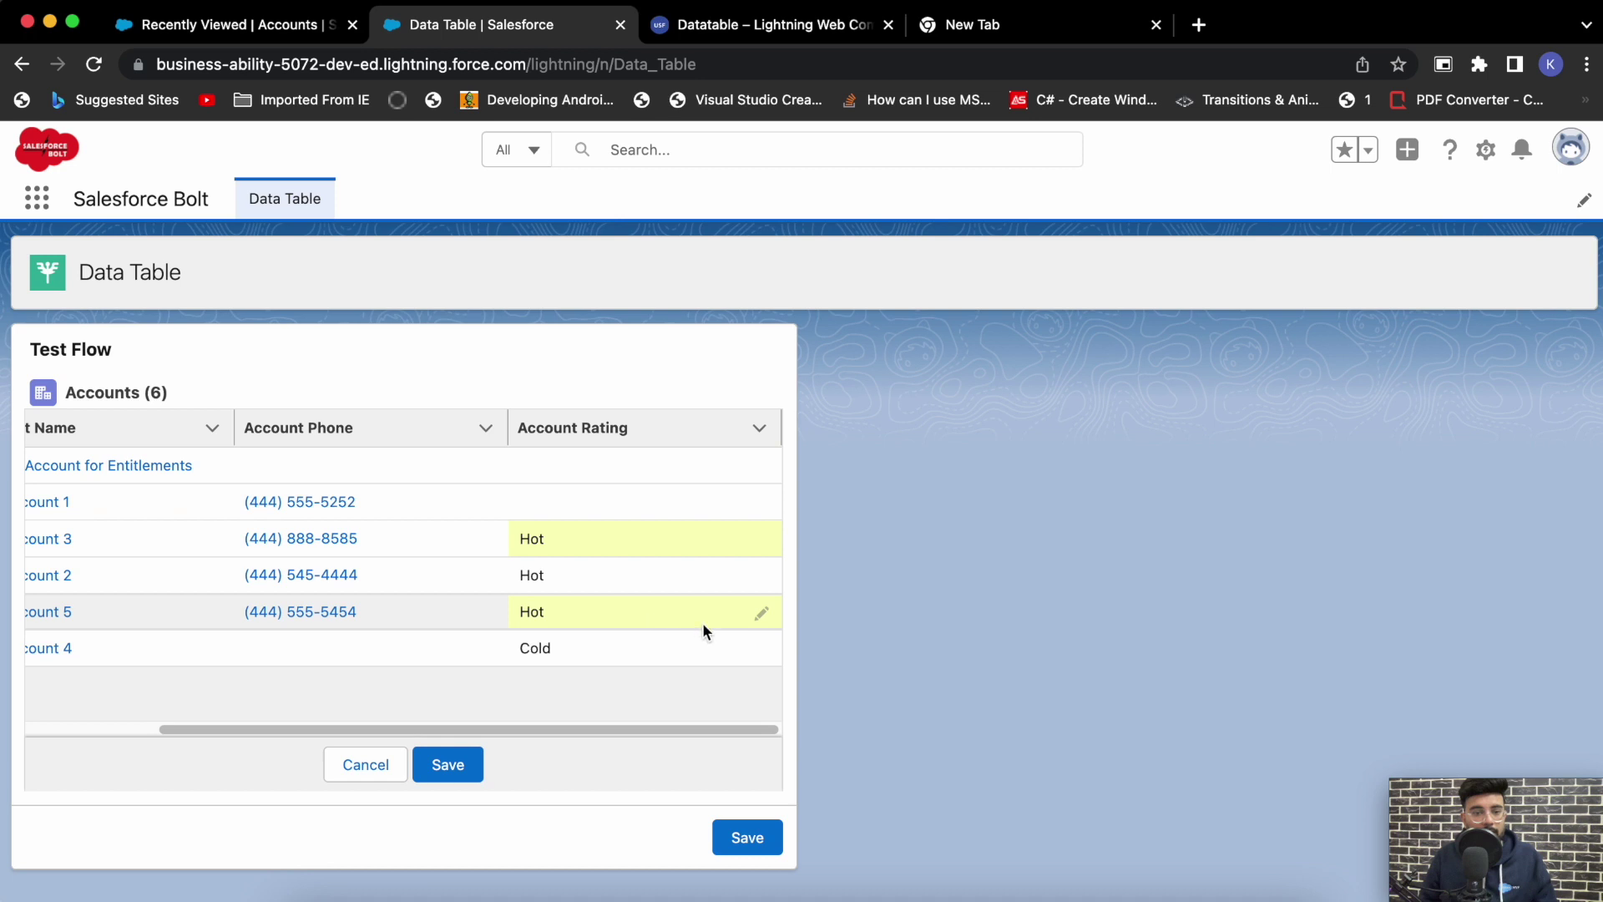
- Set Test Account 4's Rating to Hot, enter a new phone number, and save the rows through the flow
click(760, 649)
click(624, 663)
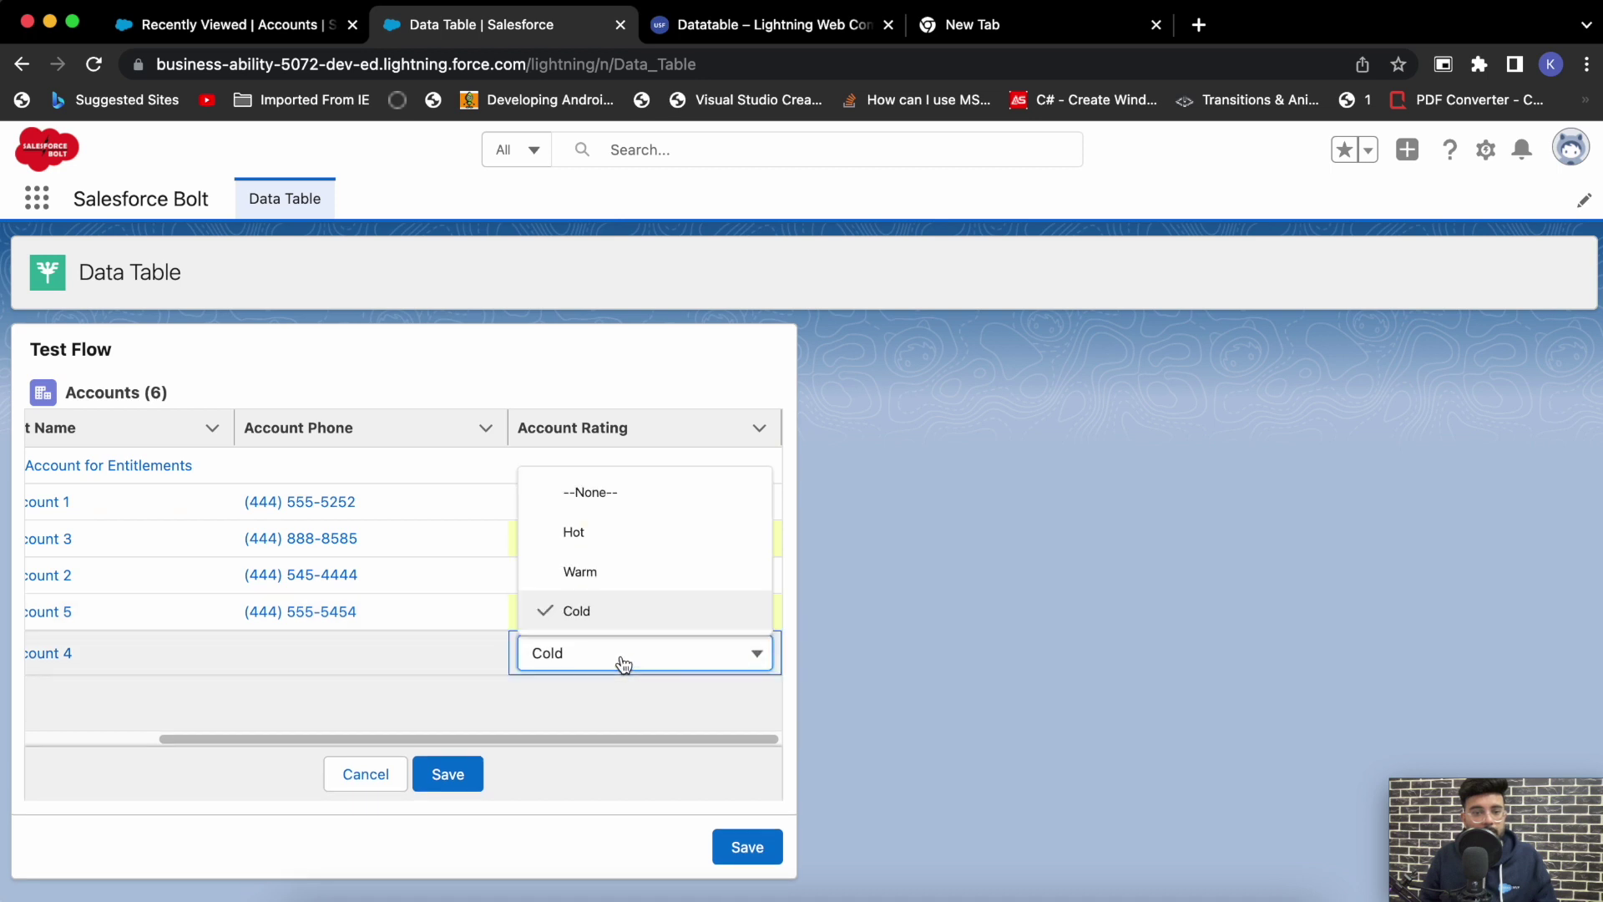
click(630, 535)
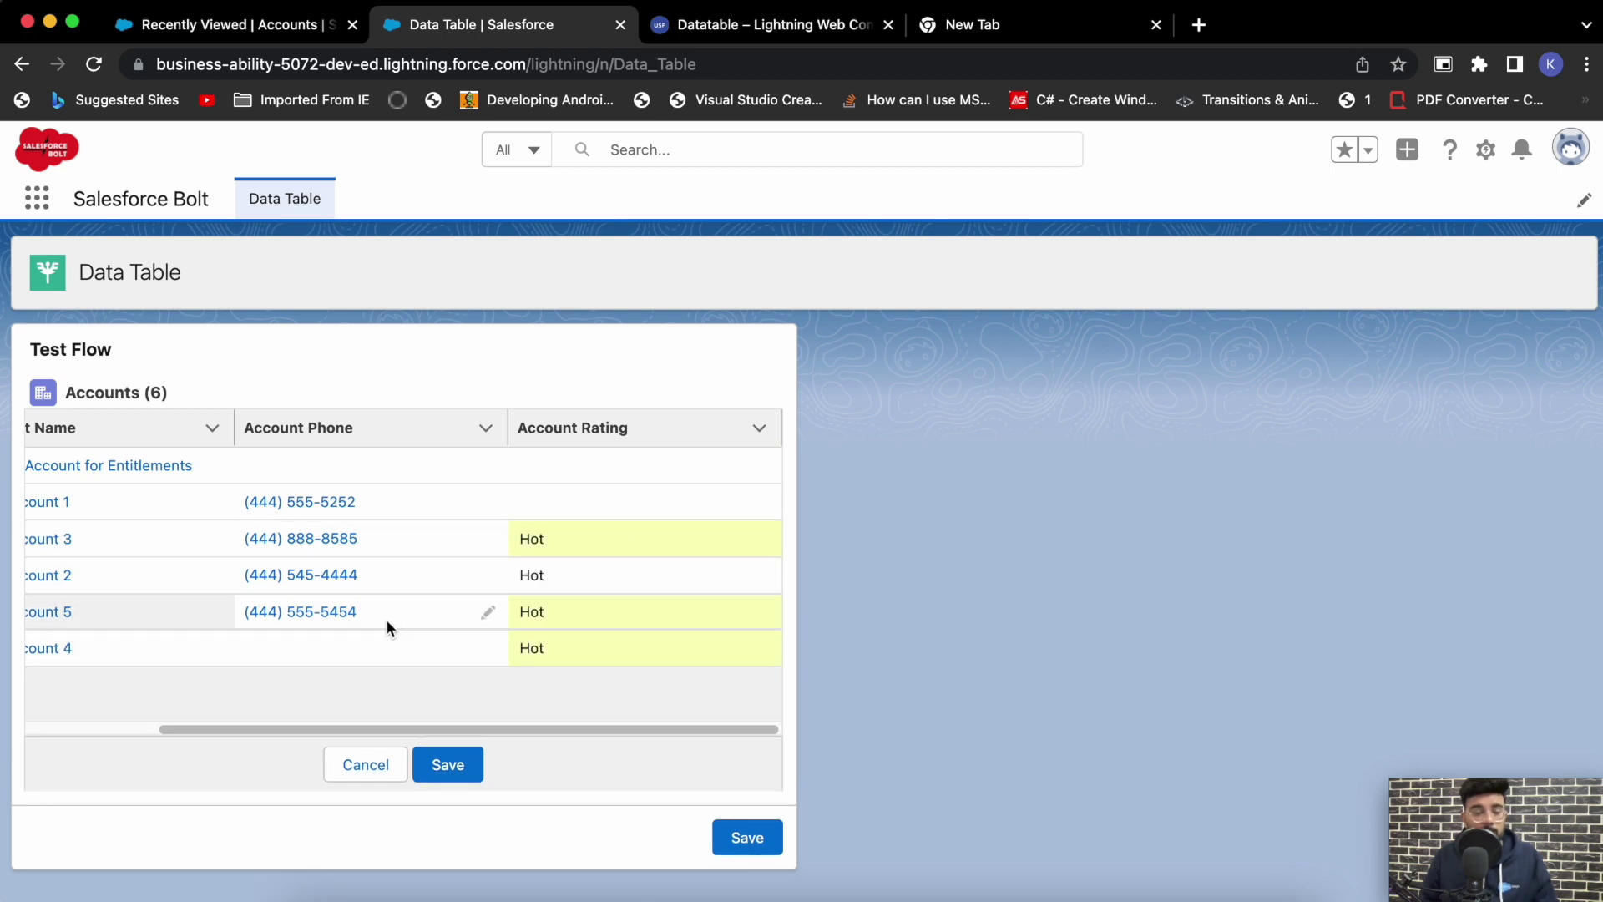
click(485, 652)
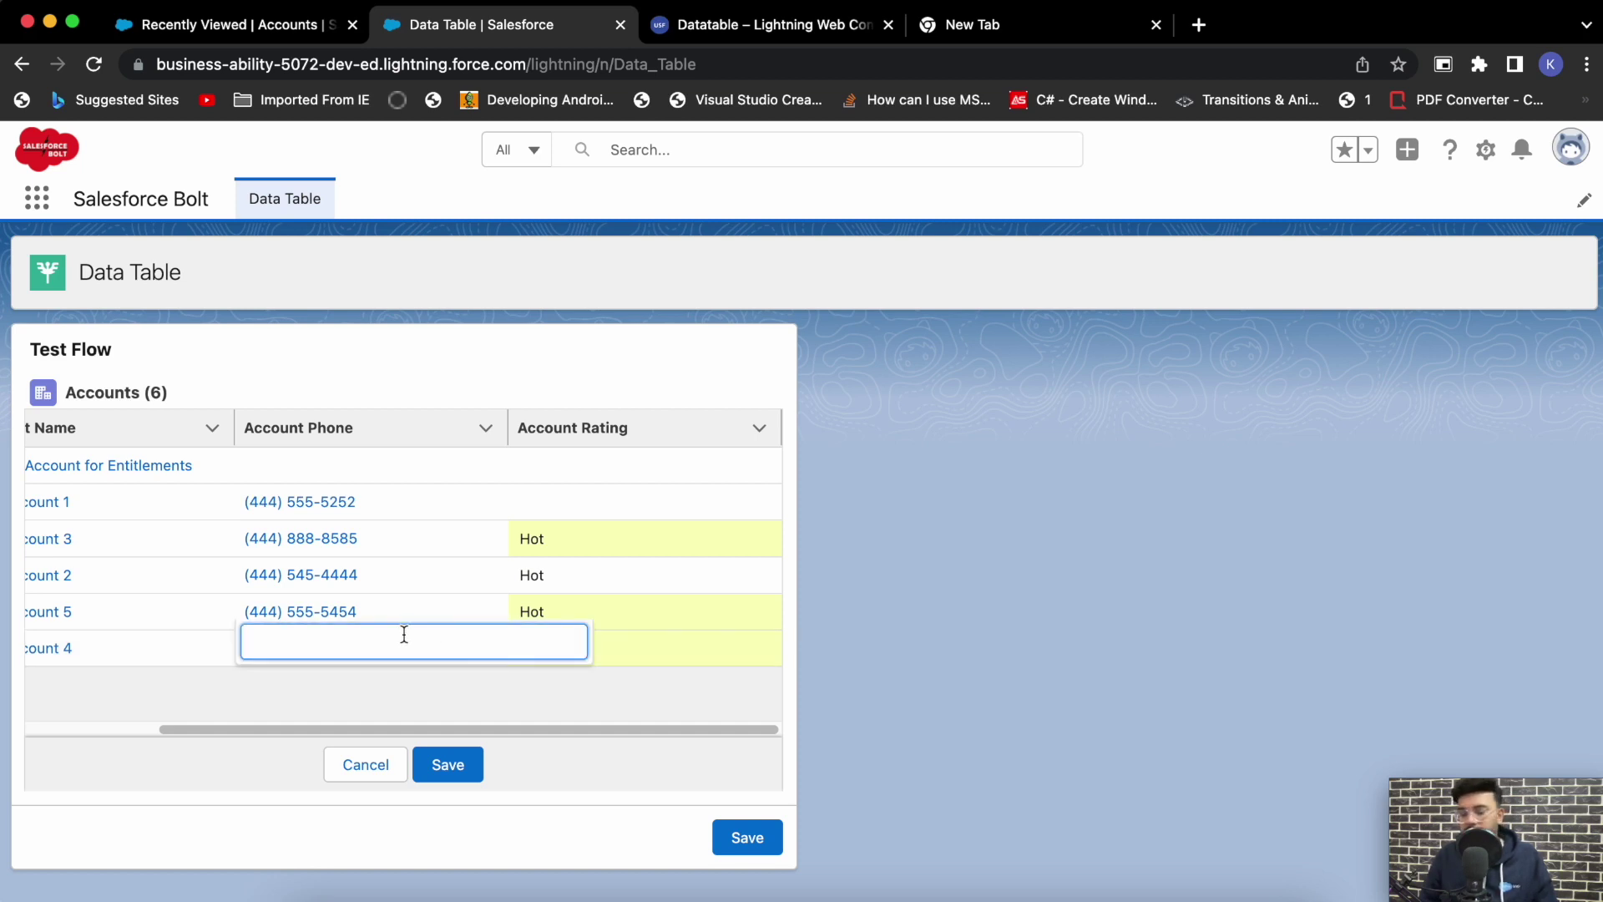
text(55544445858)
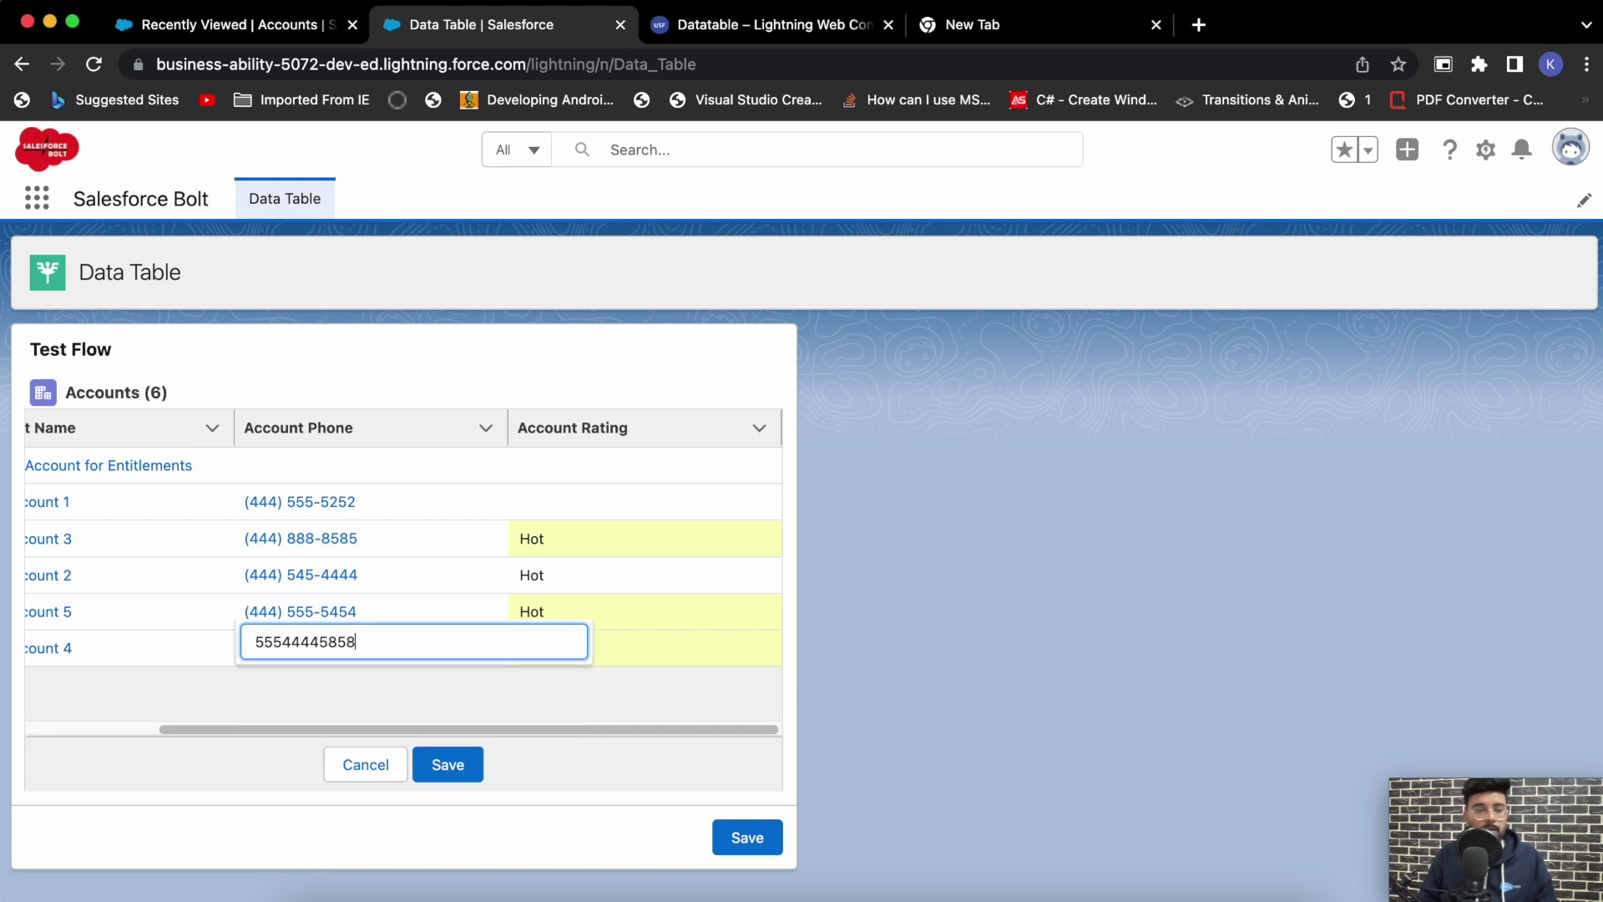
click(445, 761)
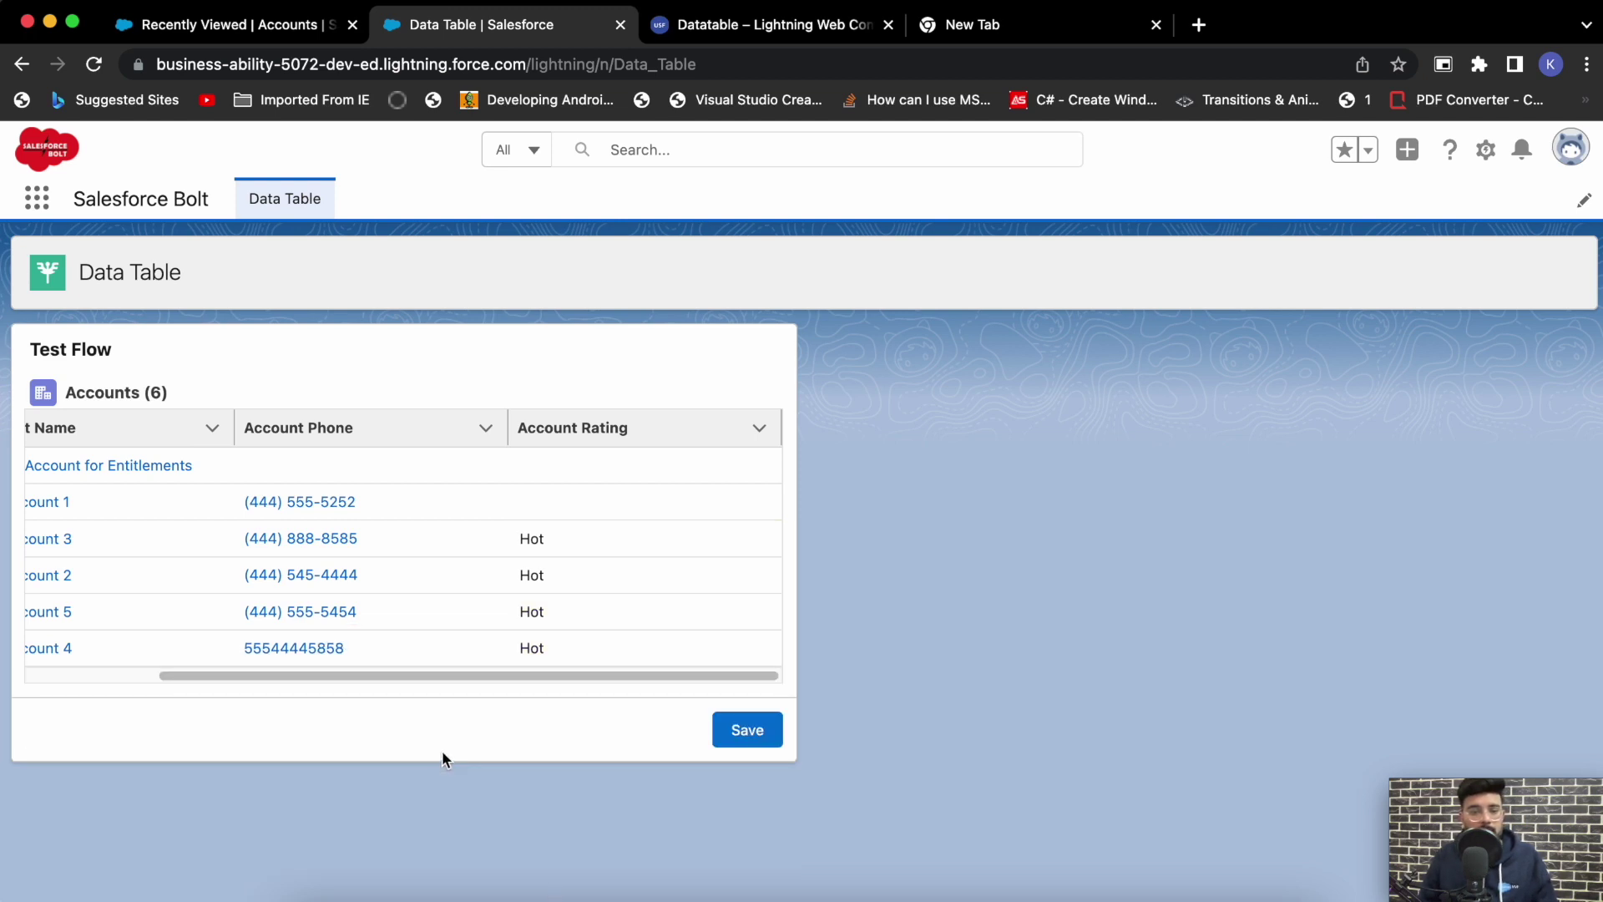
click(718, 730)
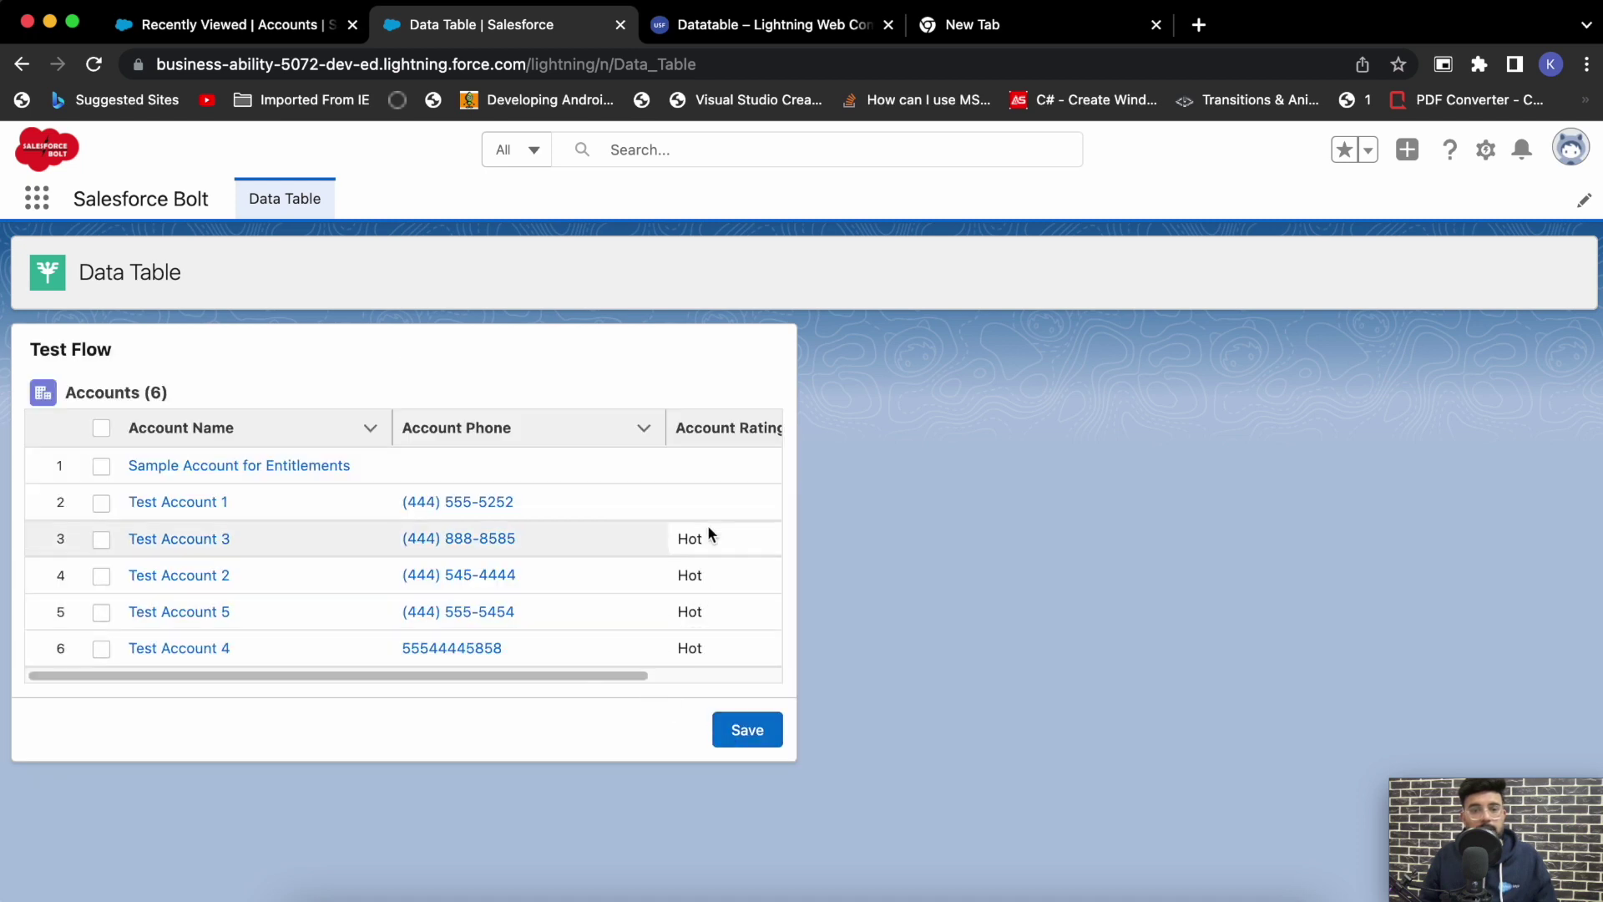
- Reload the Data Table page, scroll the table to verify the saved values, then switch to the Datatable documentation
click(552, 60)
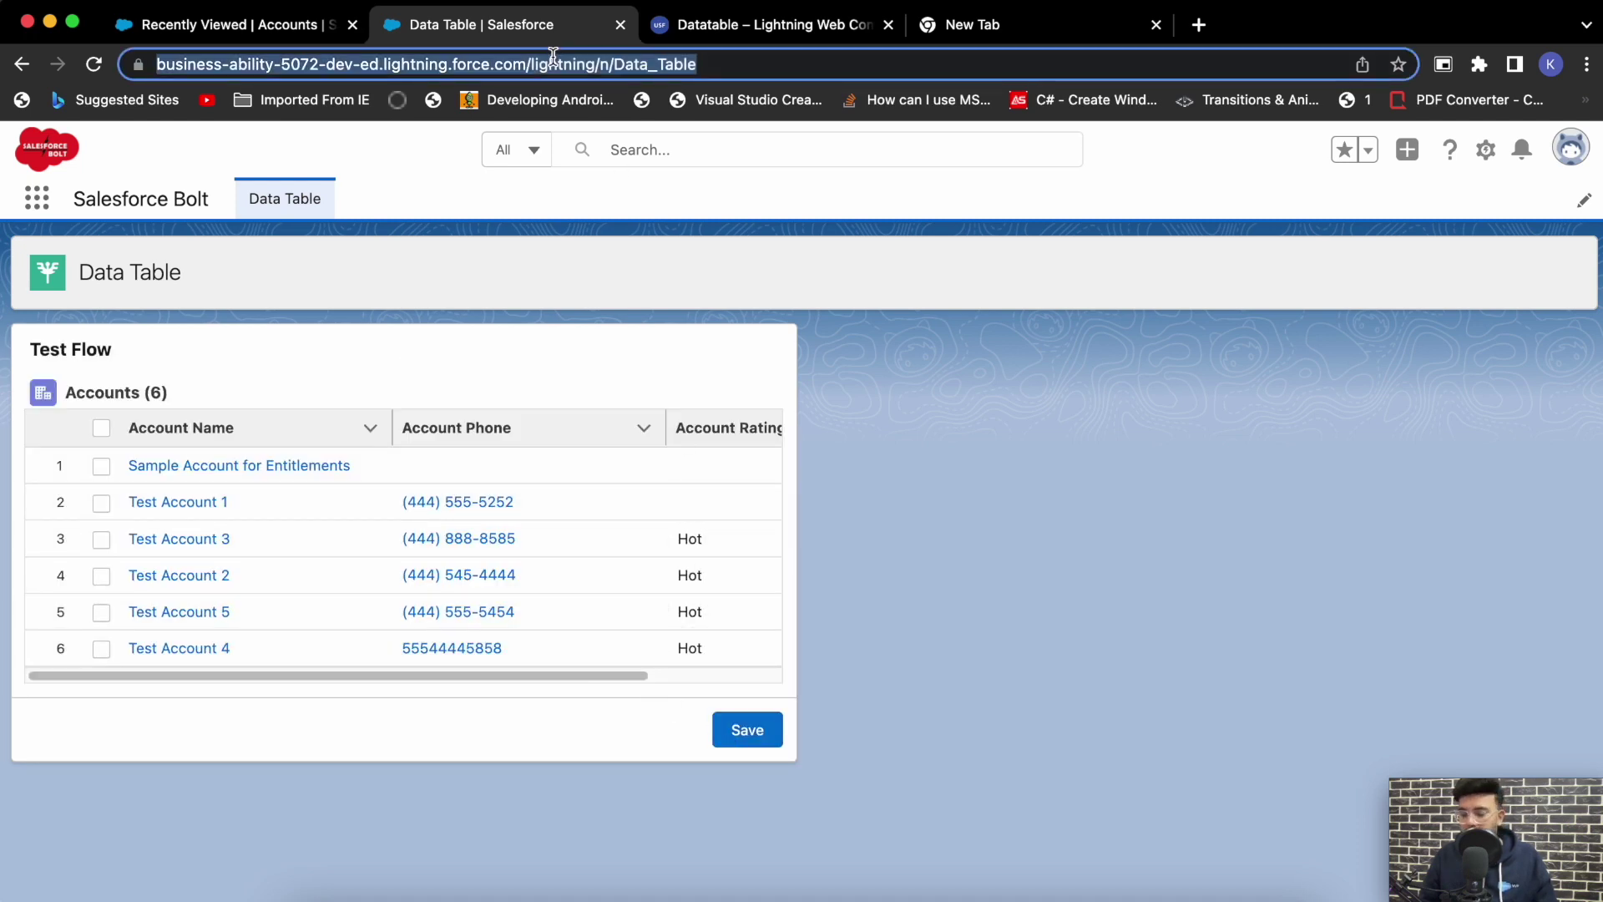
key(Return)
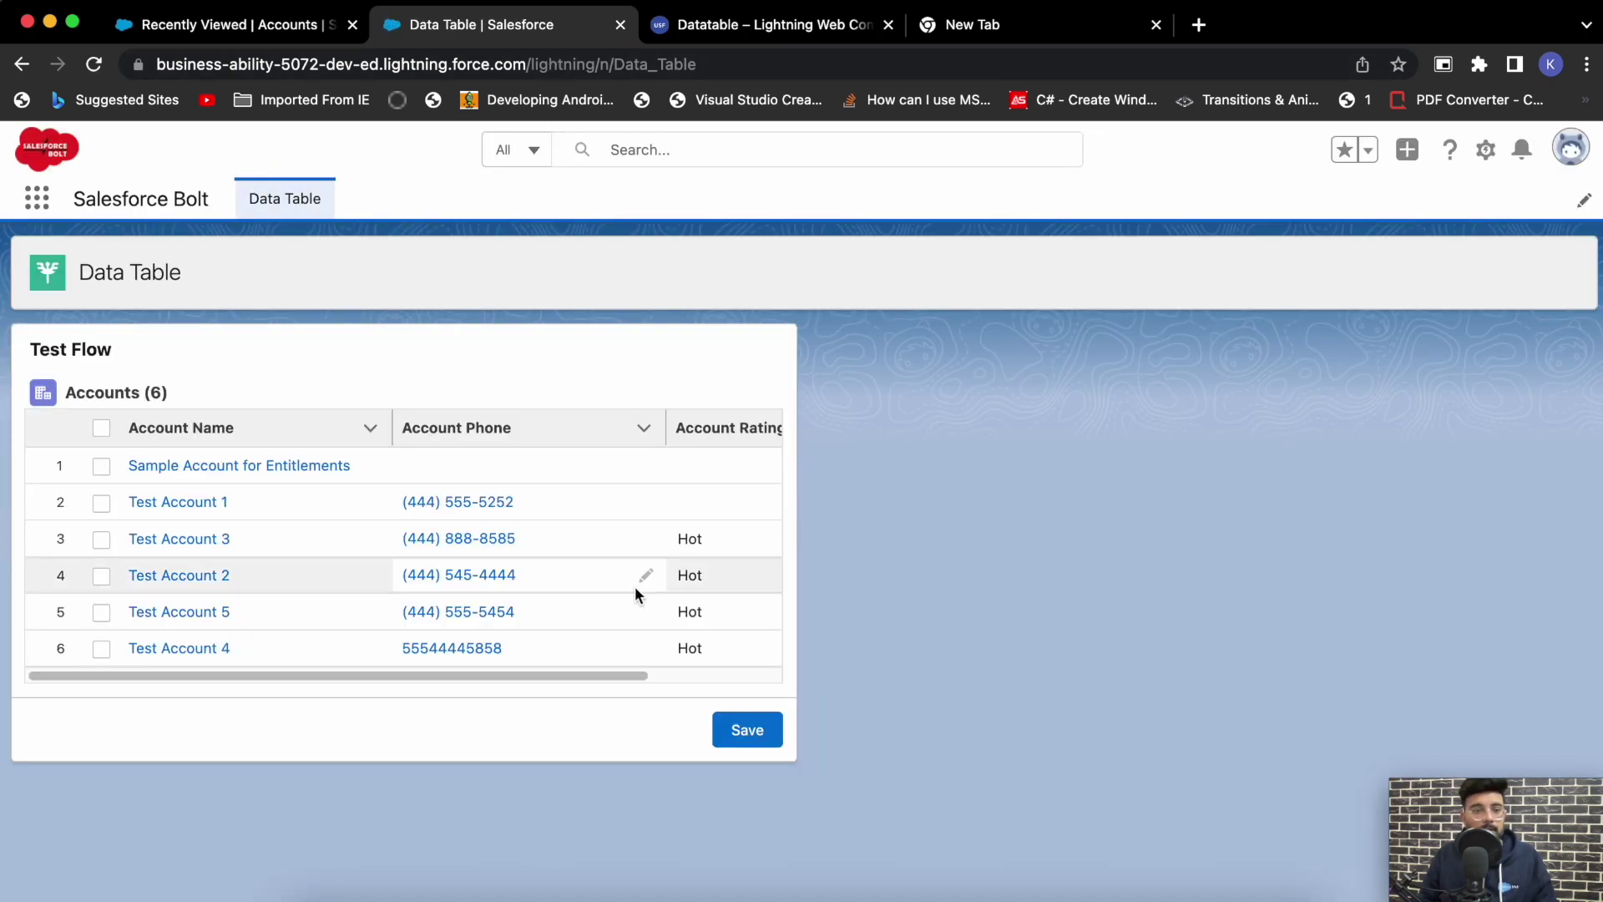
drag(518, 680, 694, 672)
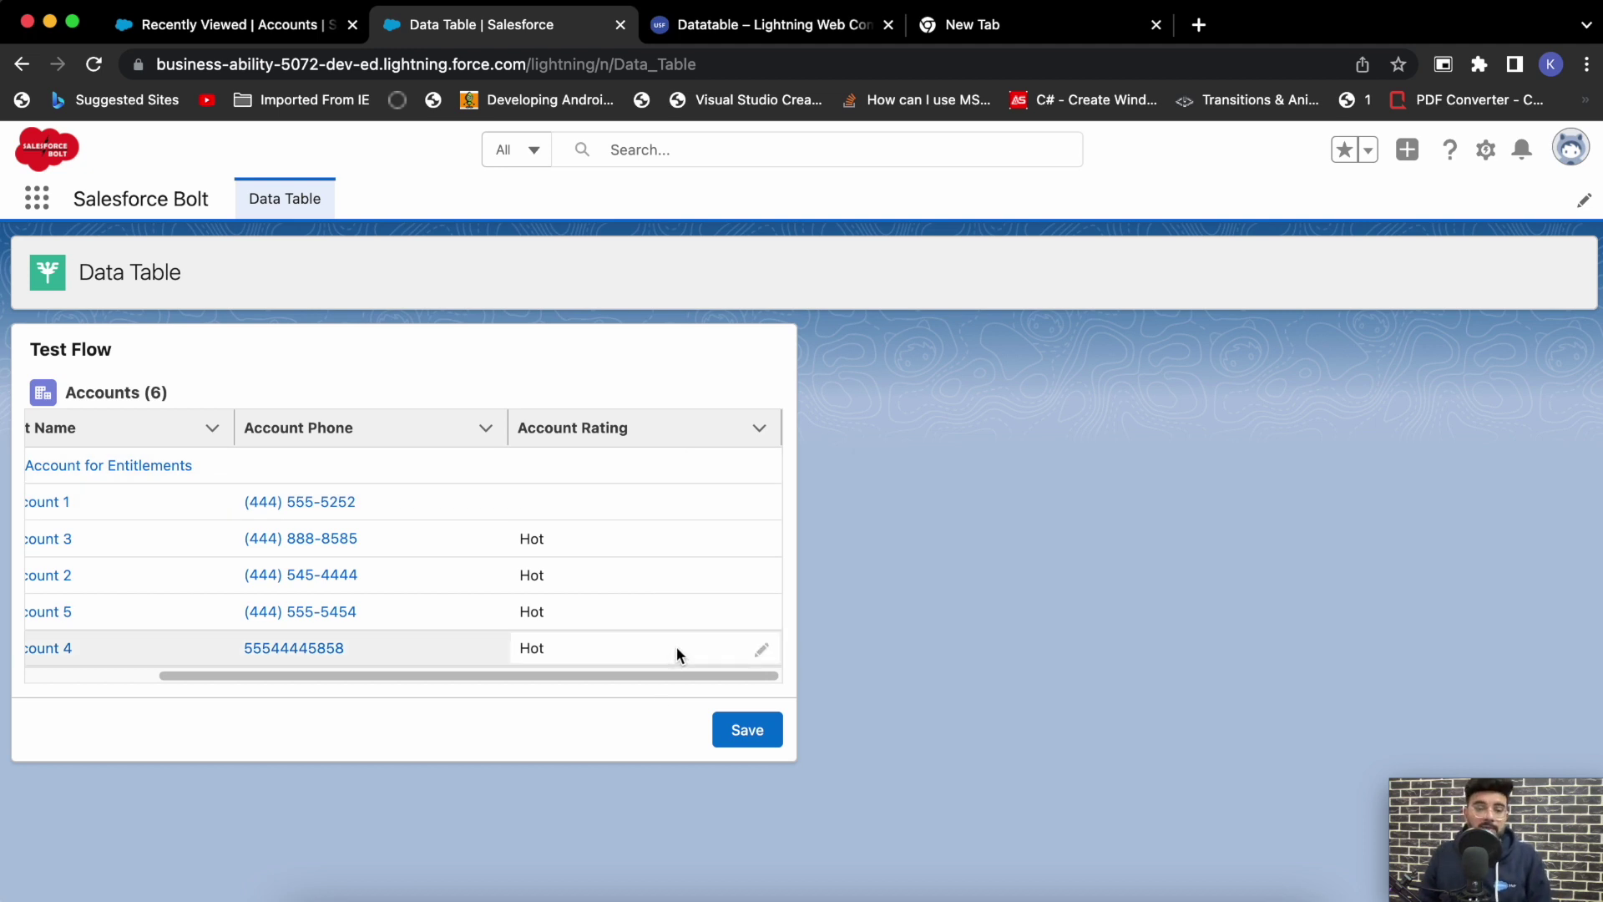
drag(661, 676, 426, 648)
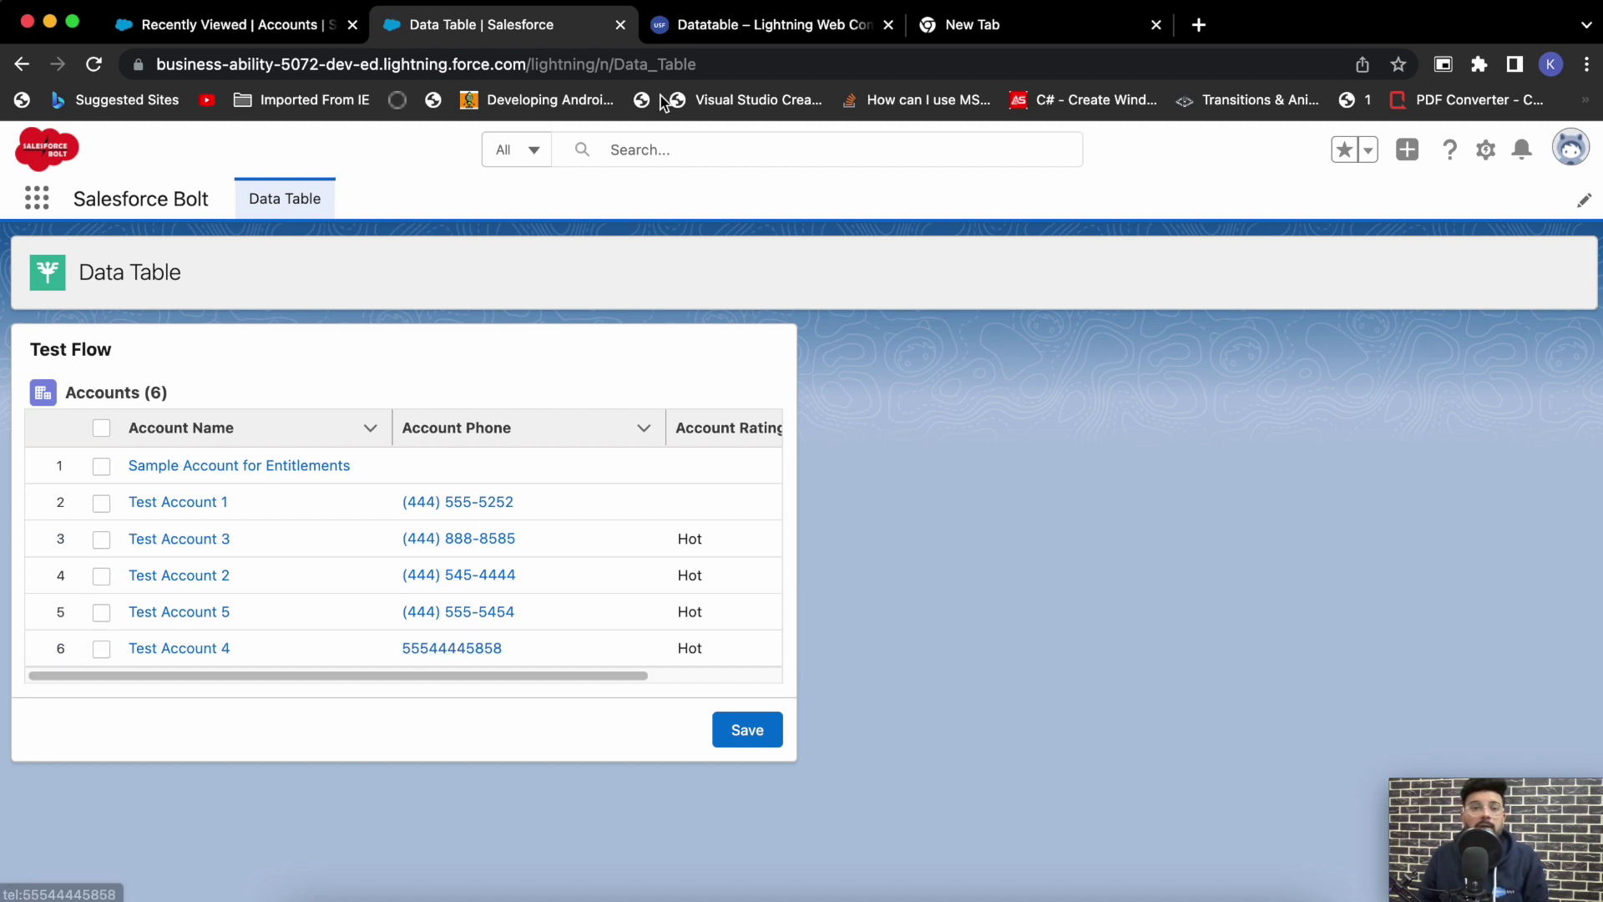
click(790, 28)
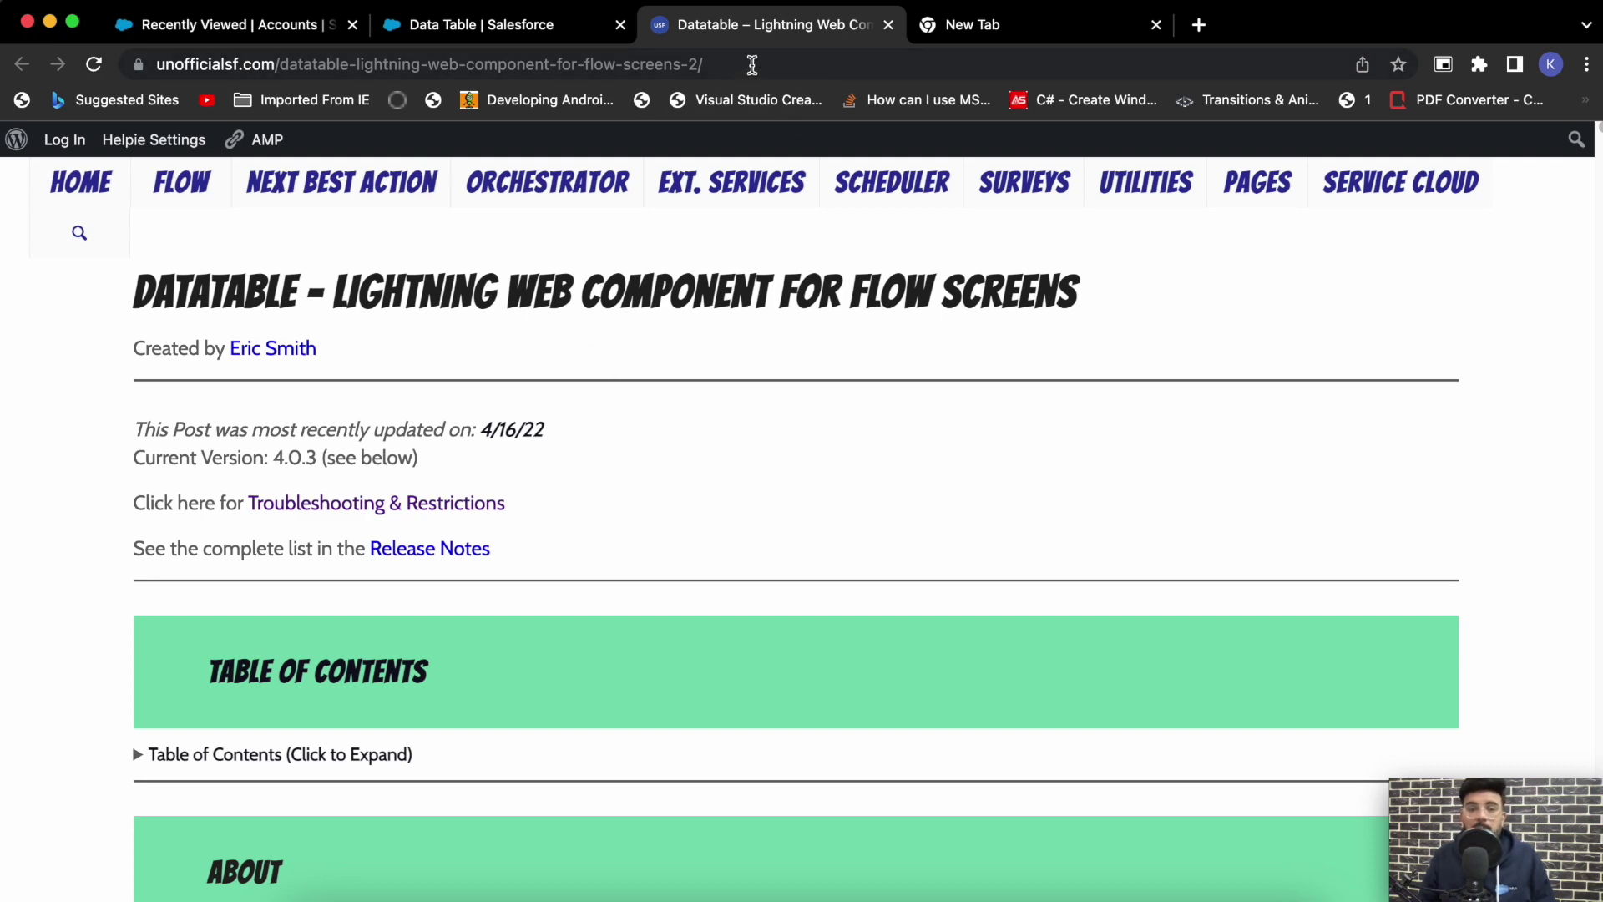
- Jump to the Installation section via the Table of Contents and open FlowActionsBasePack in a new tab
scroll(740, 398, down, 12)
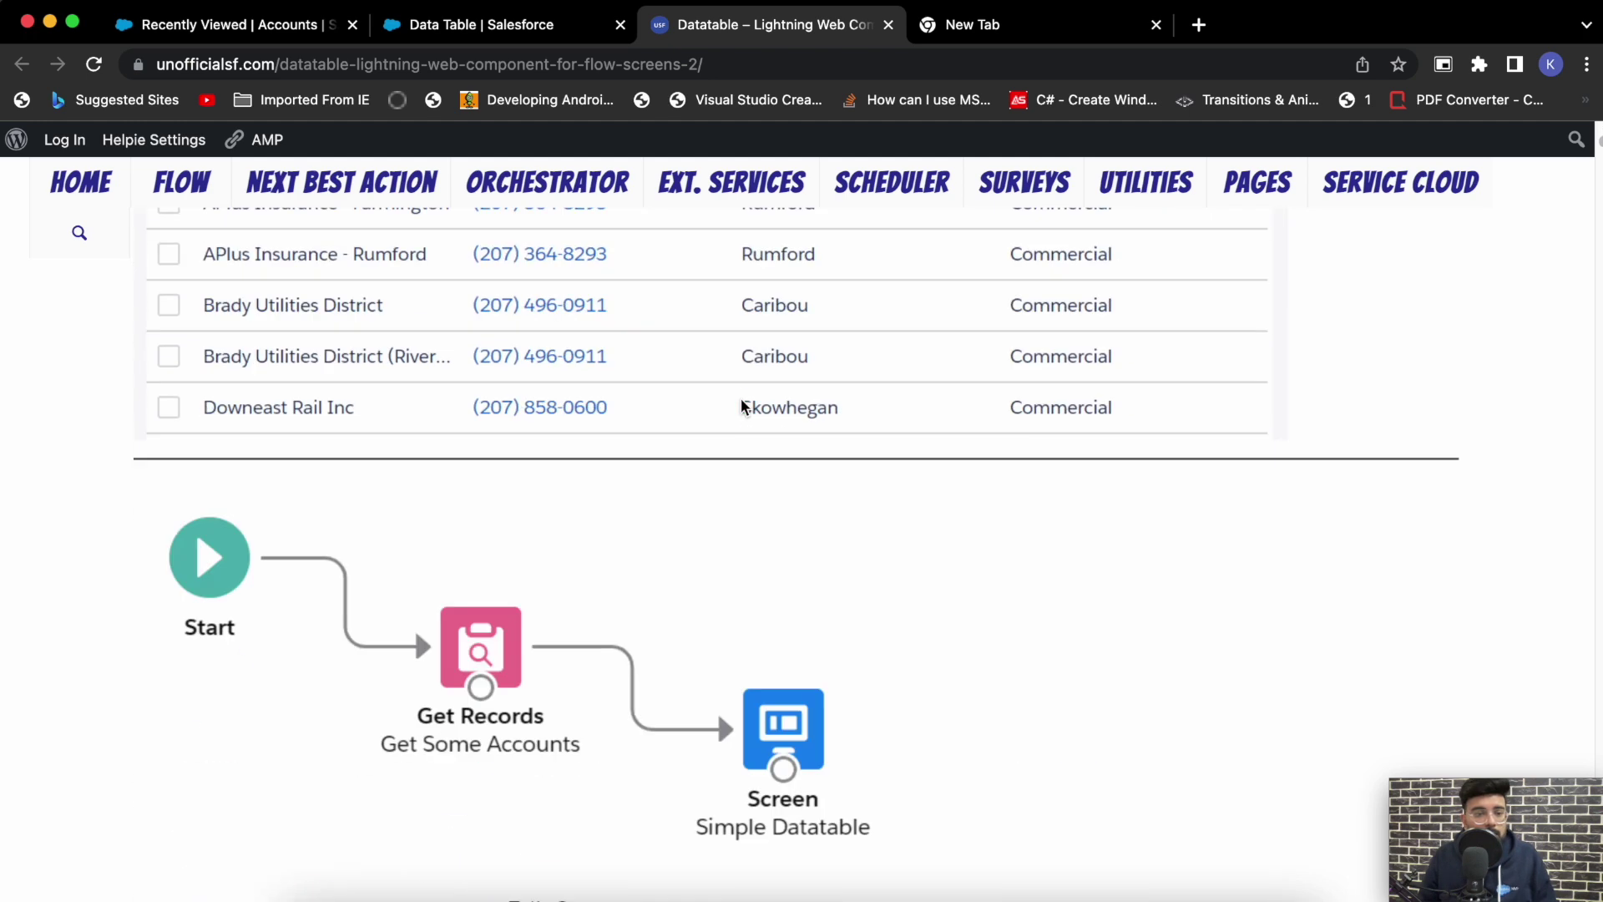
scroll(740, 397, down, 3)
scroll(741, 399, up, 15)
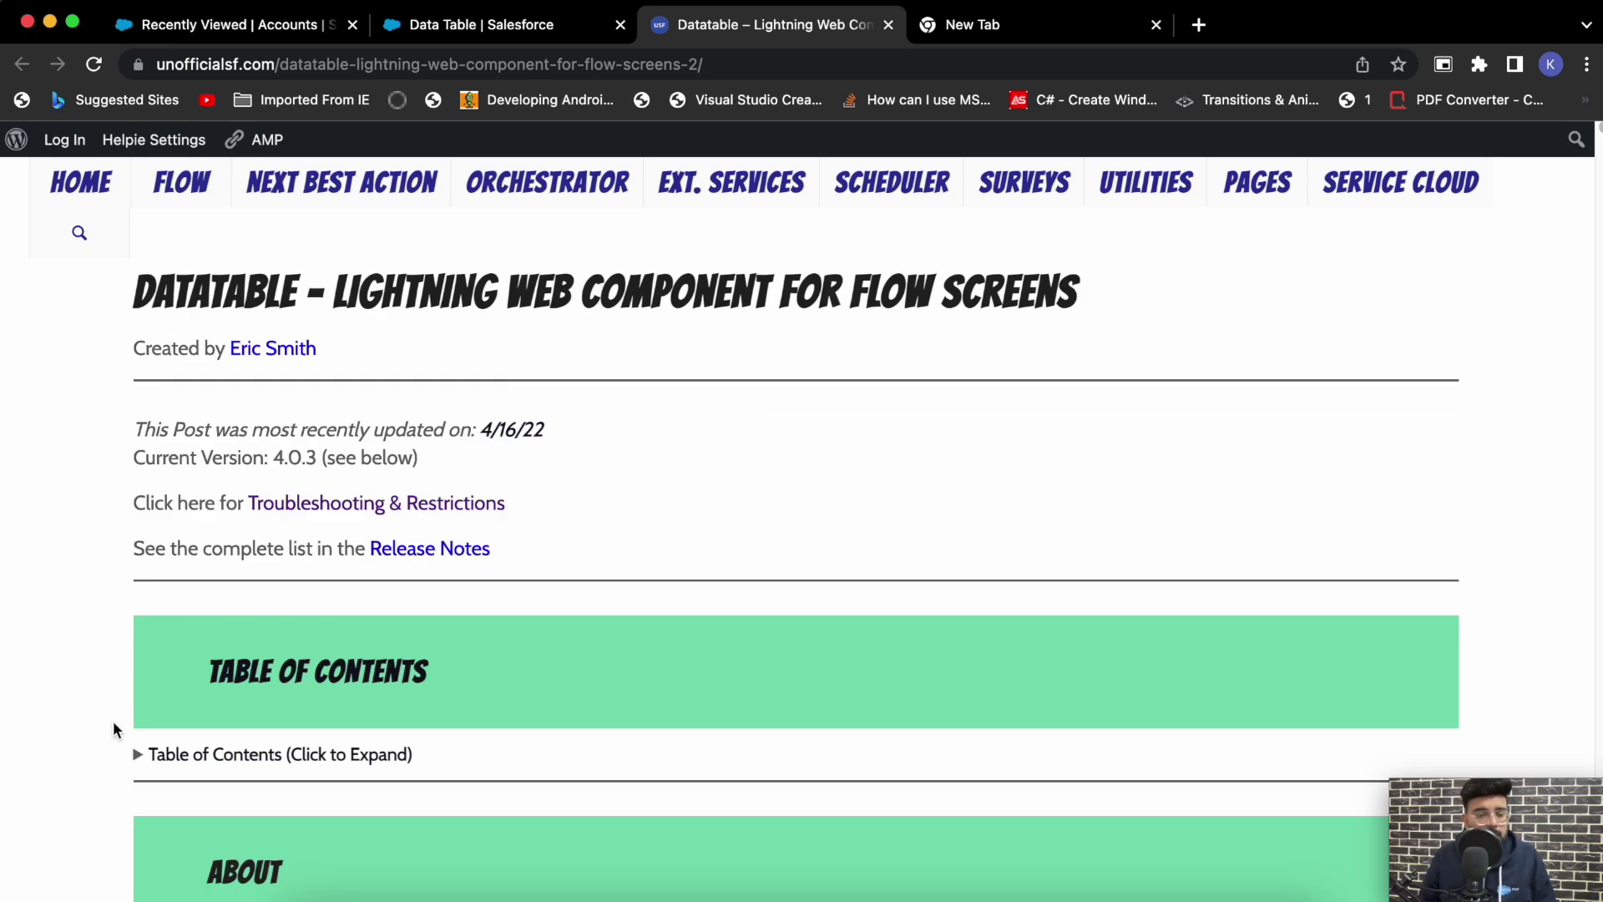
click(138, 756)
scroll(412, 651, down, 2)
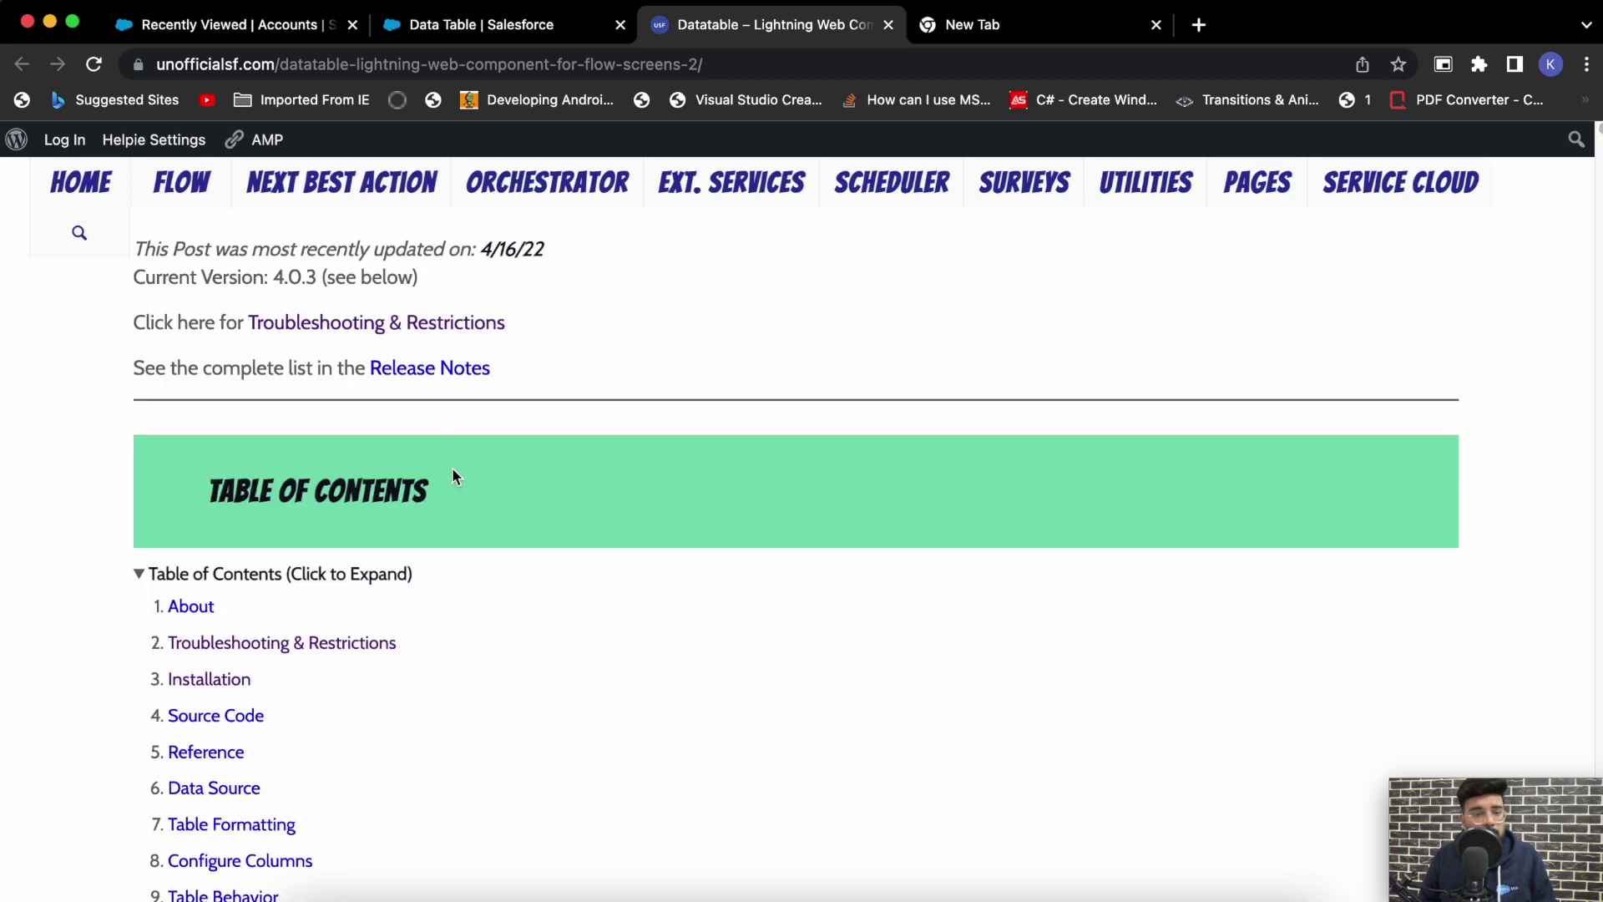
click(233, 683)
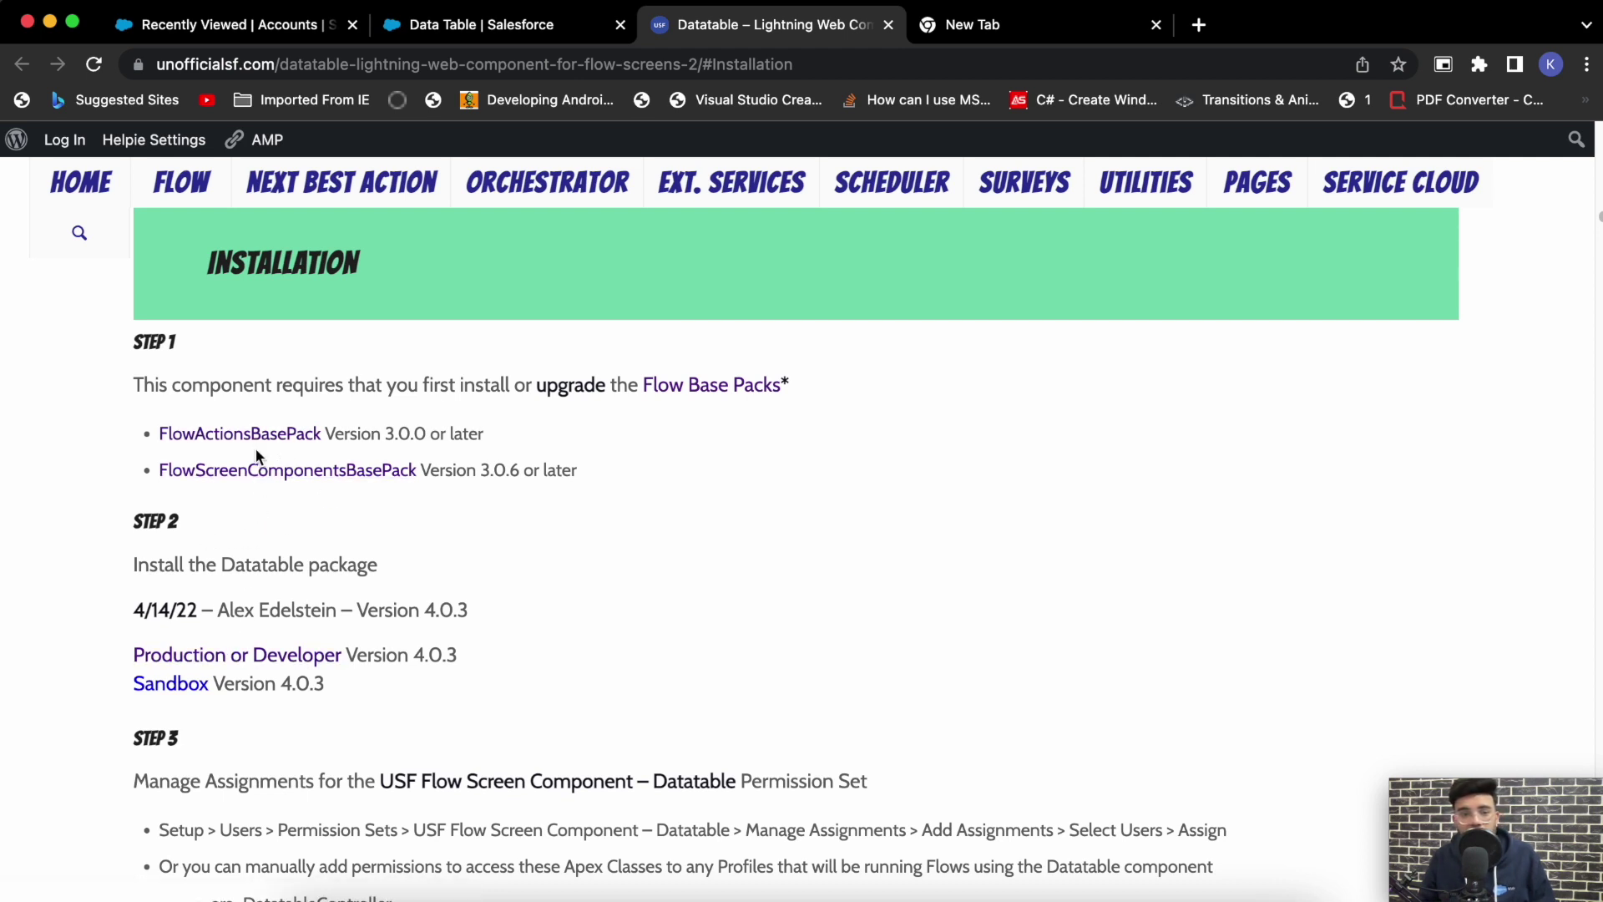
super+click(310, 443)
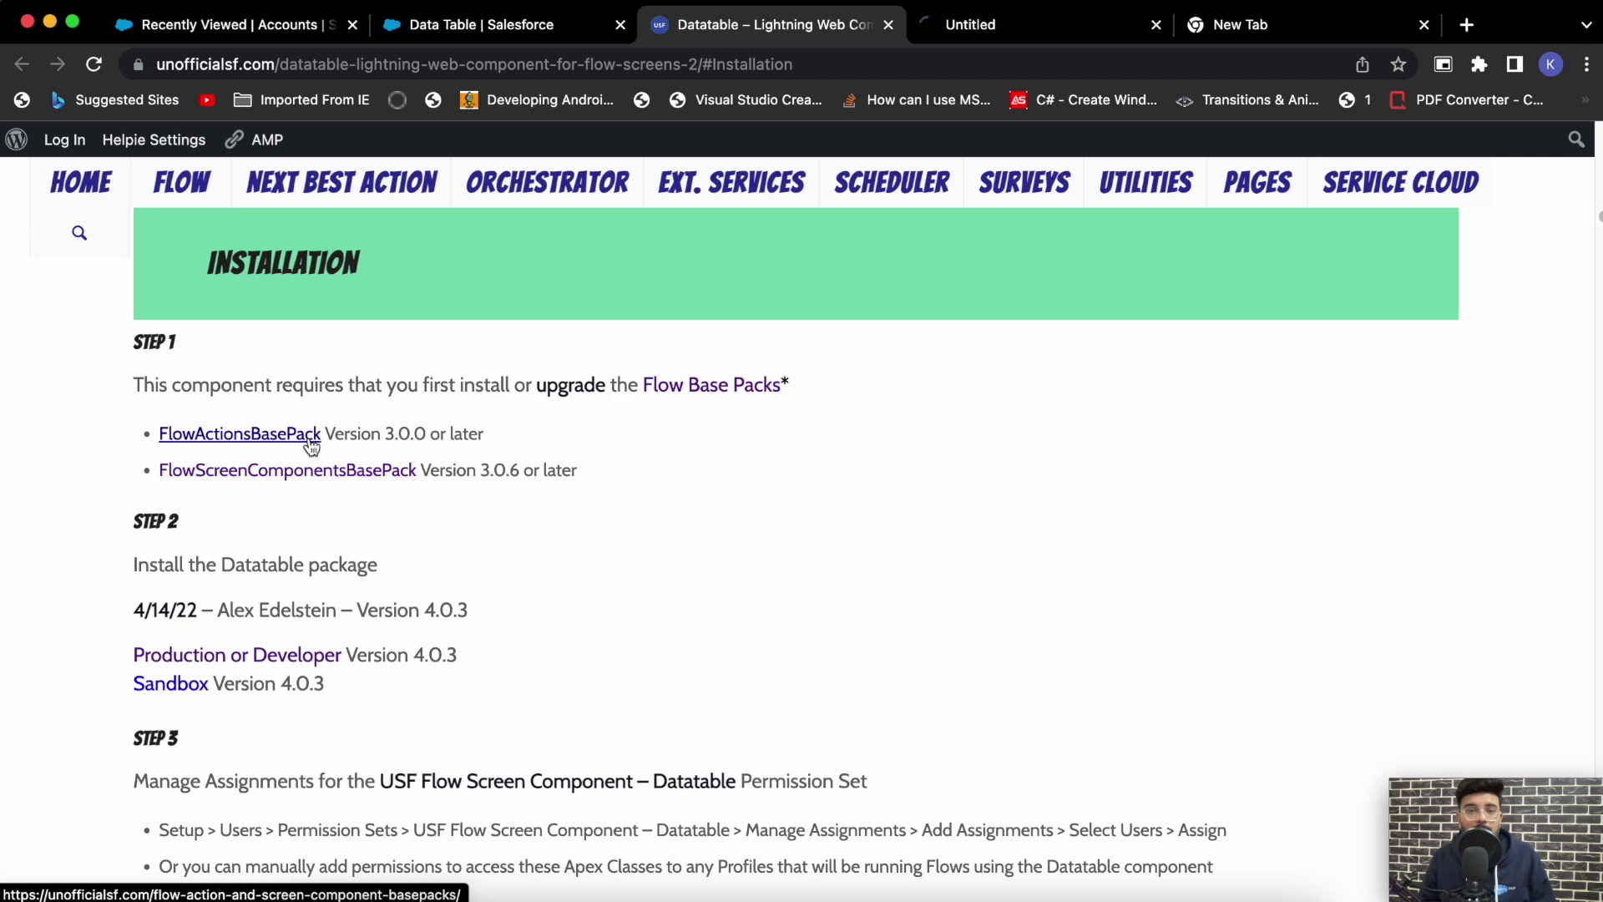
- Look over the FlowActionsBasePack page and open FlowScreenComponentsBasePack in another tab
click(1022, 20)
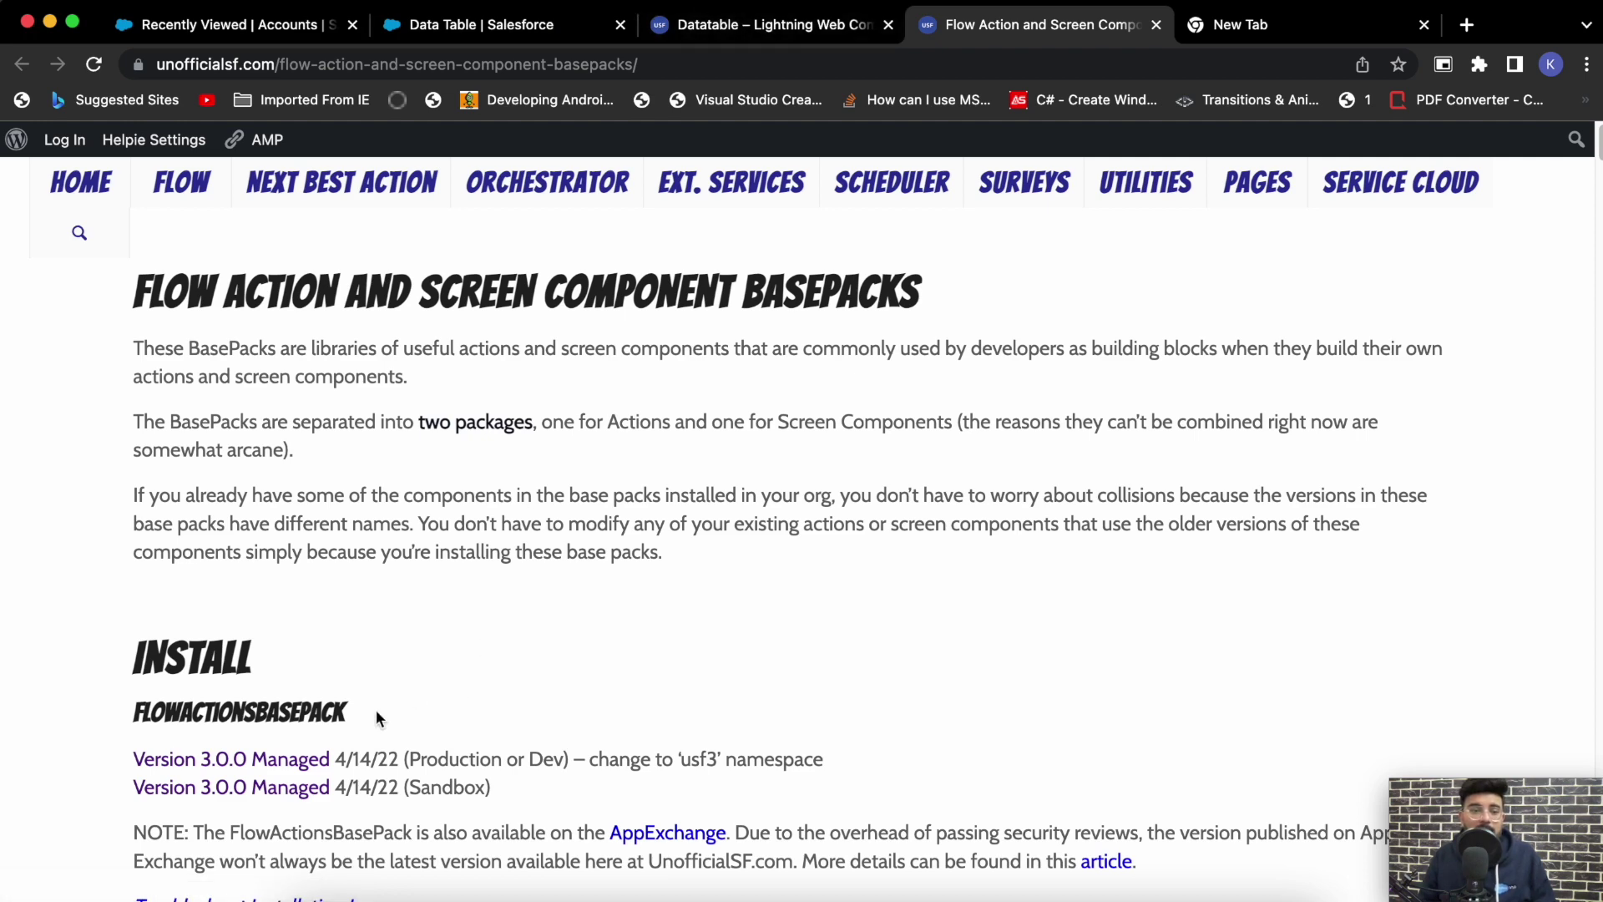
click(737, 40)
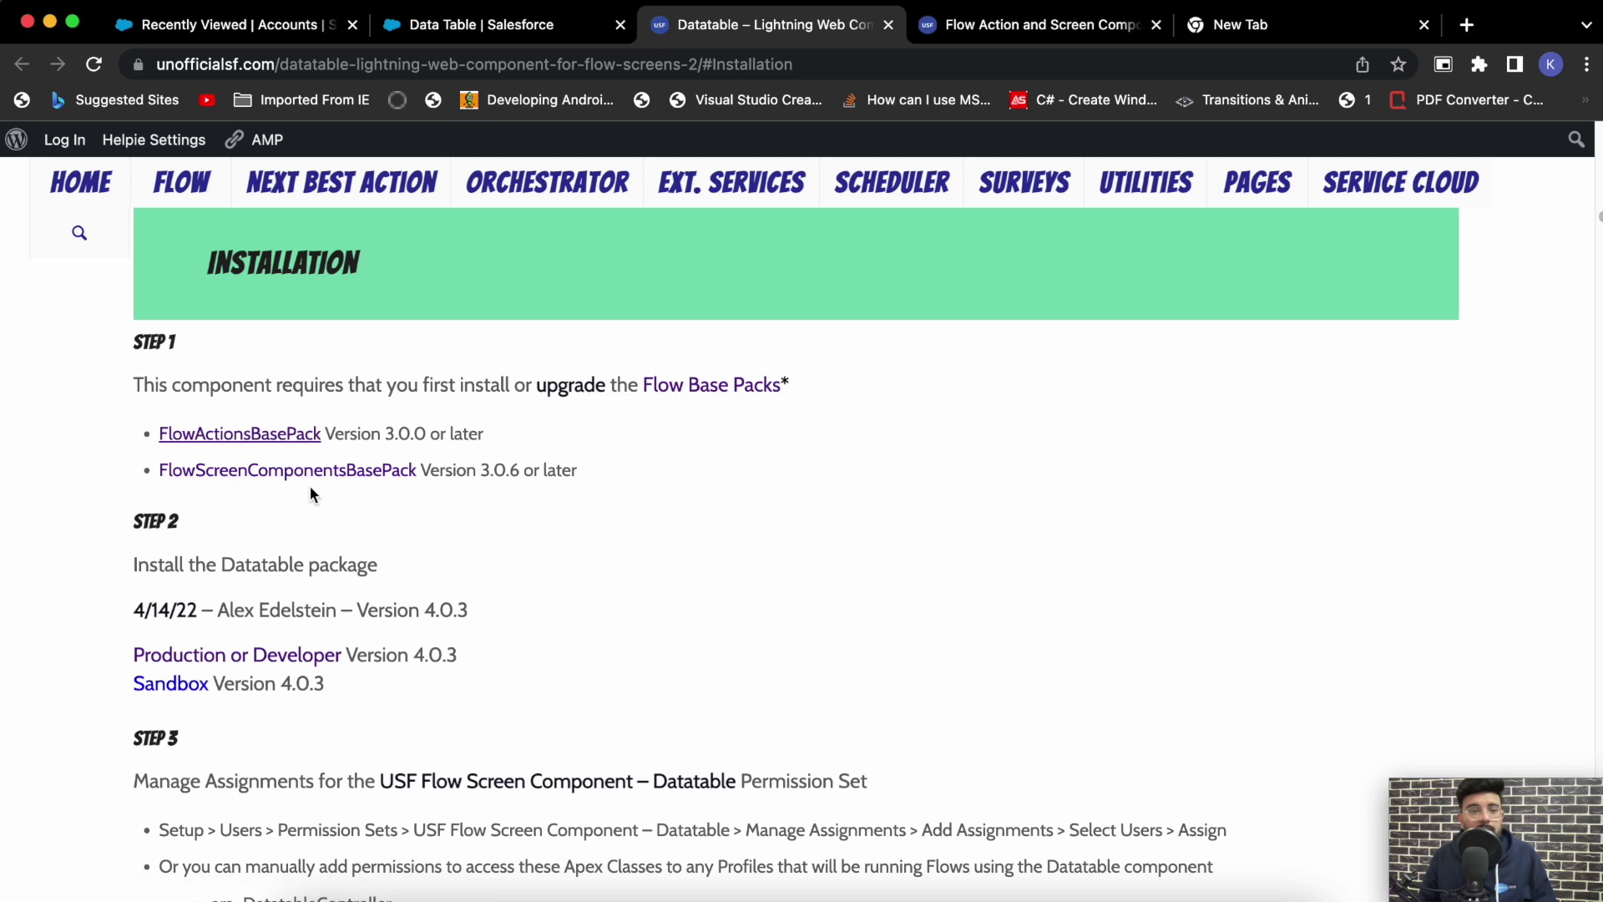
super+click(338, 480)
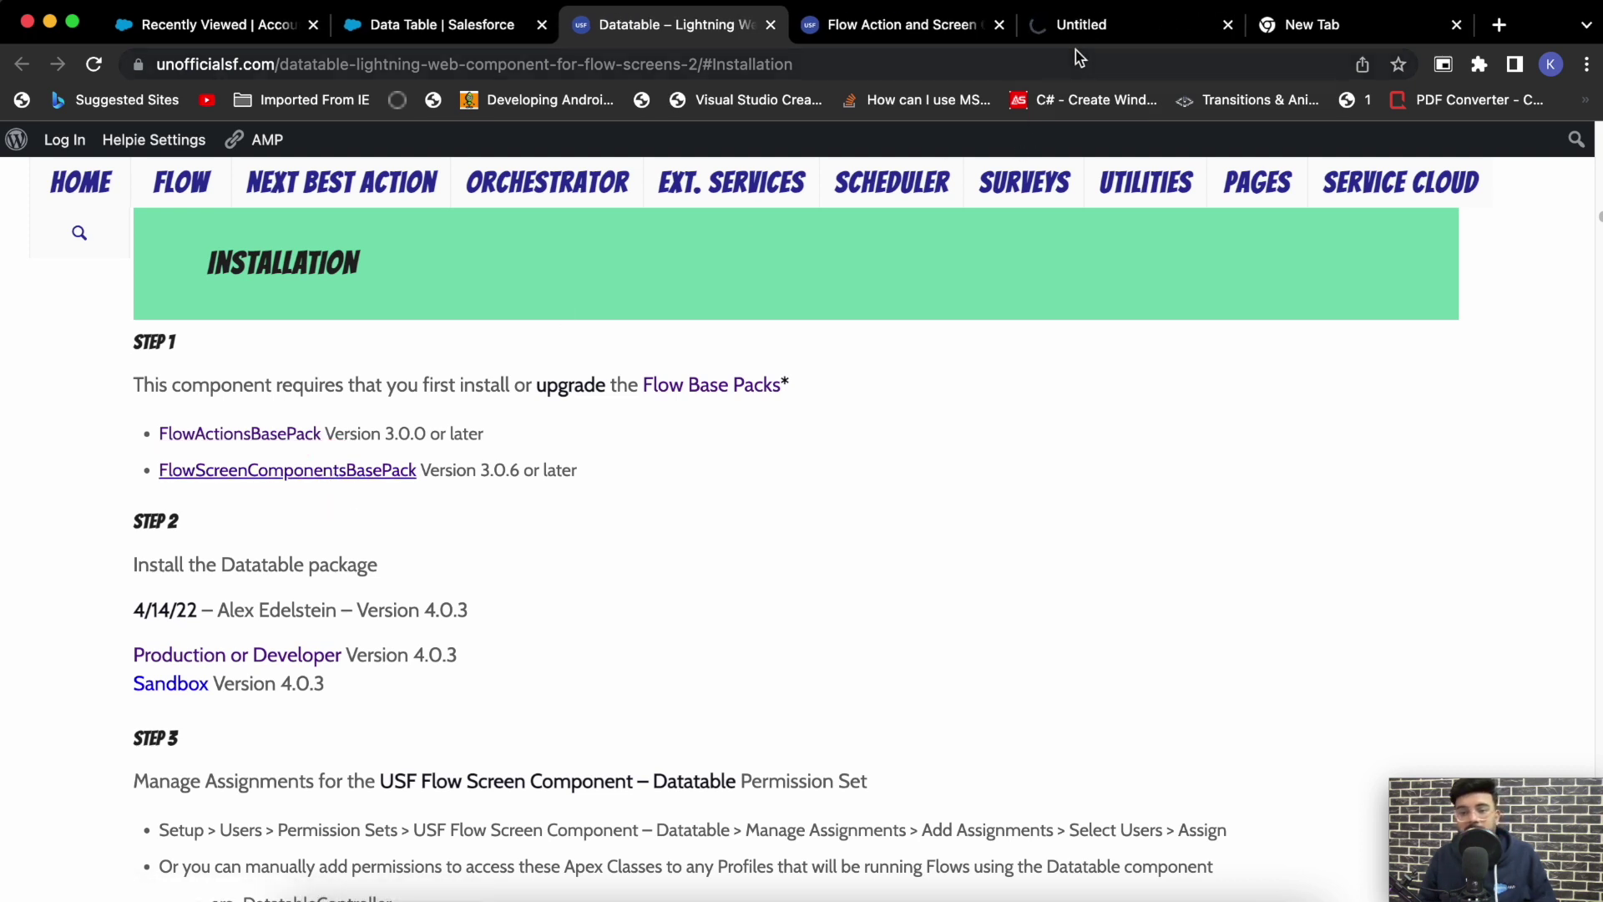
click(1129, 24)
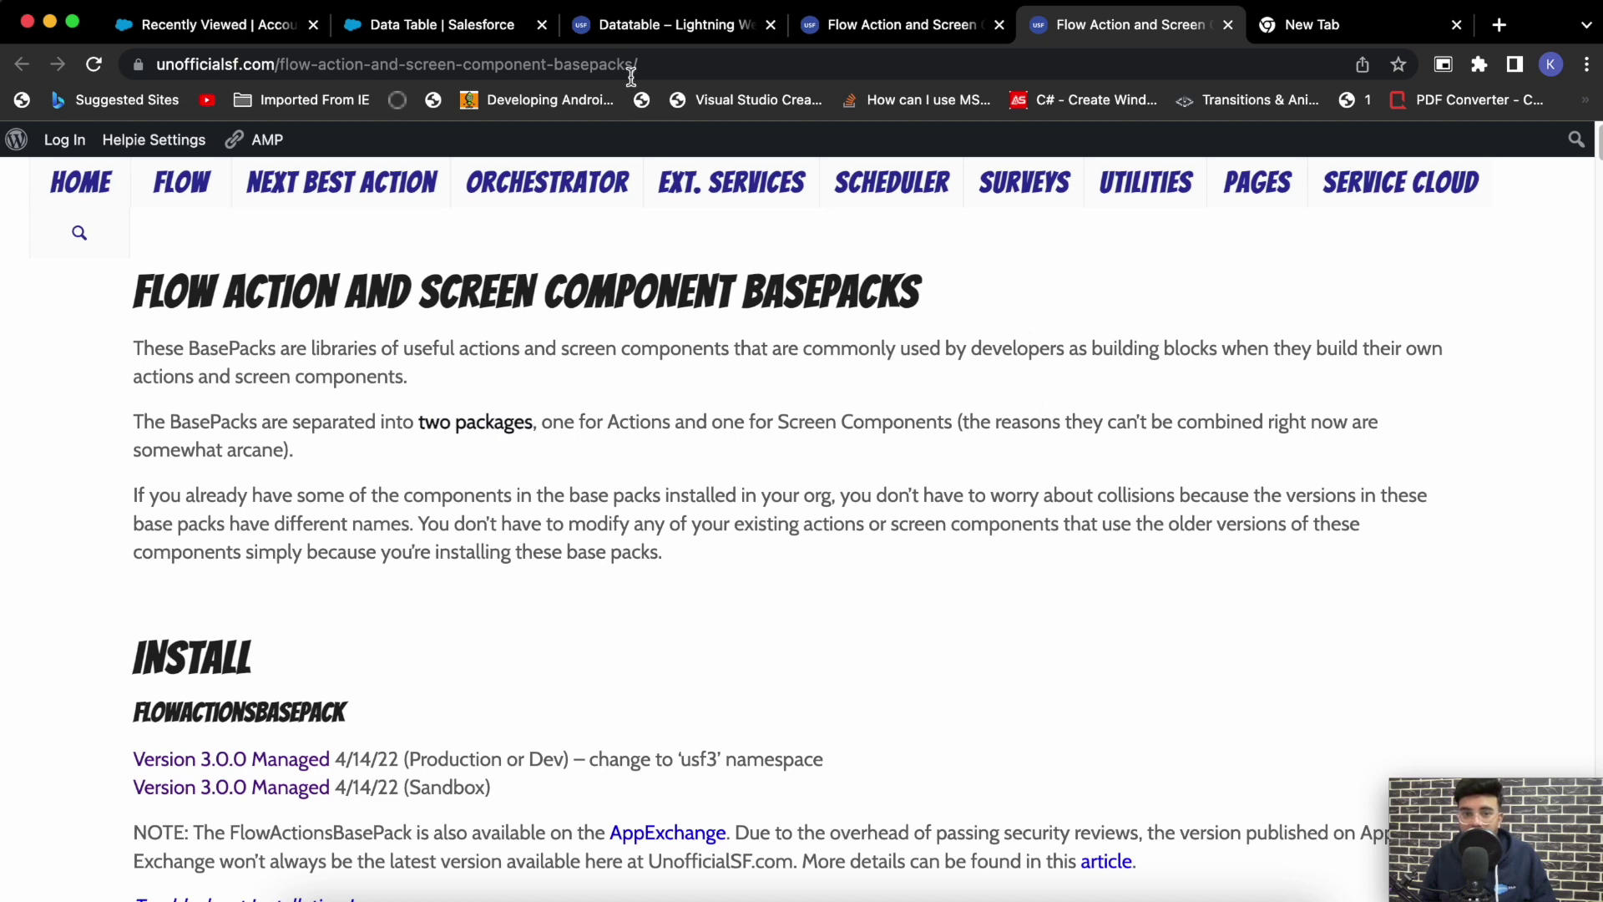
- Review the Datatable installation Steps 2–3, then return to Salesforce's Recently Viewed Accounts list
click(648, 26)
scroll(645, 449, down, 5)
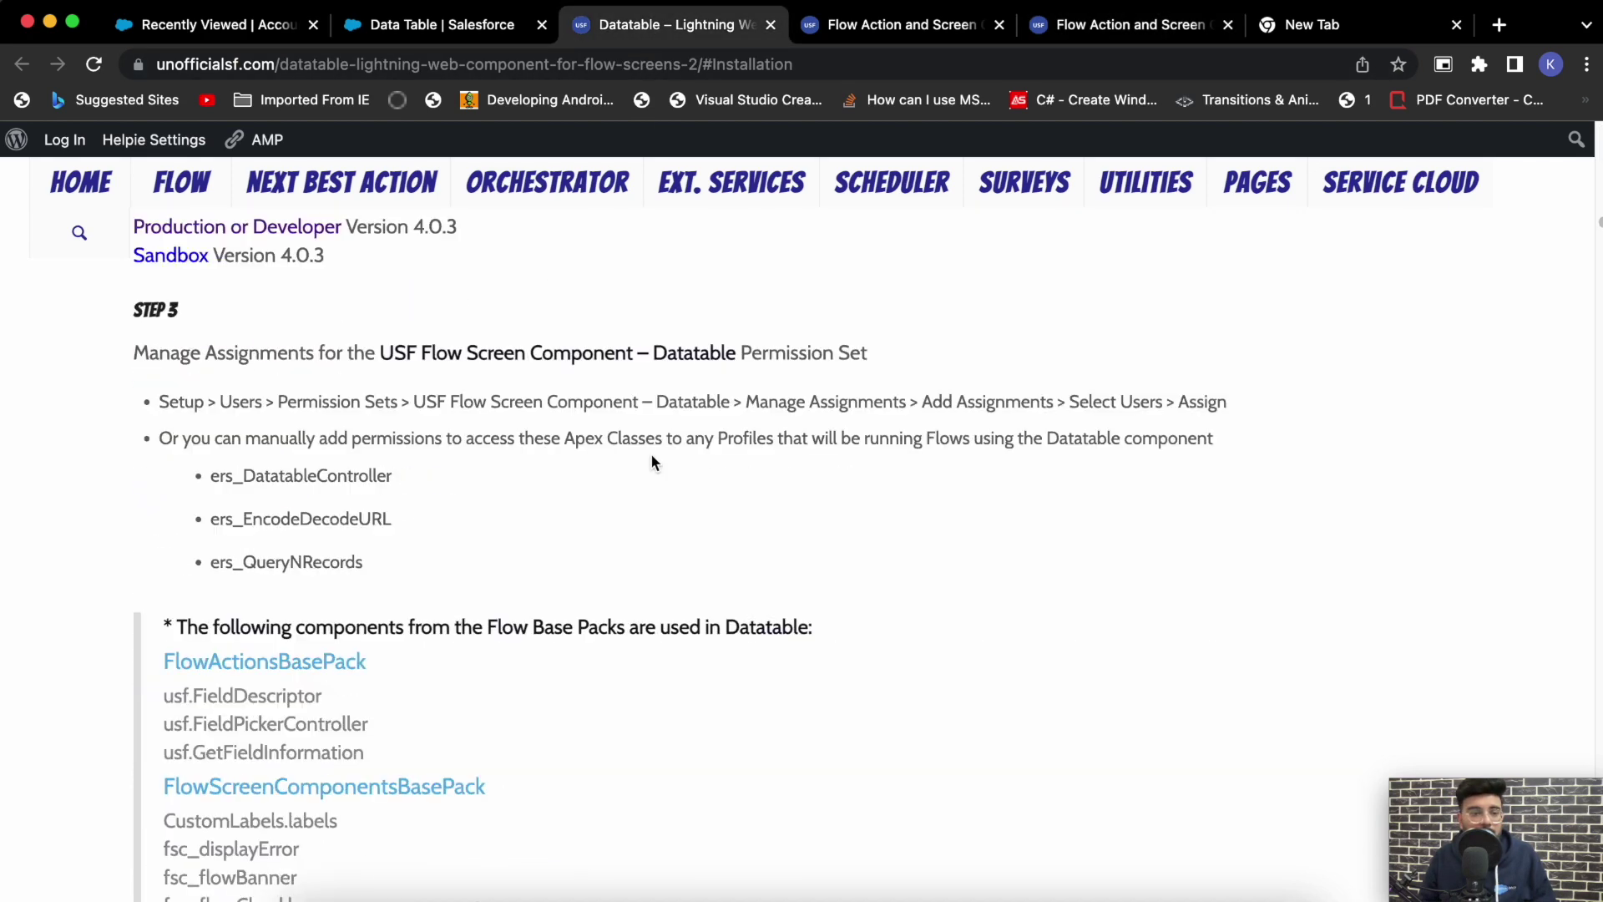
scroll(653, 461, up, 3)
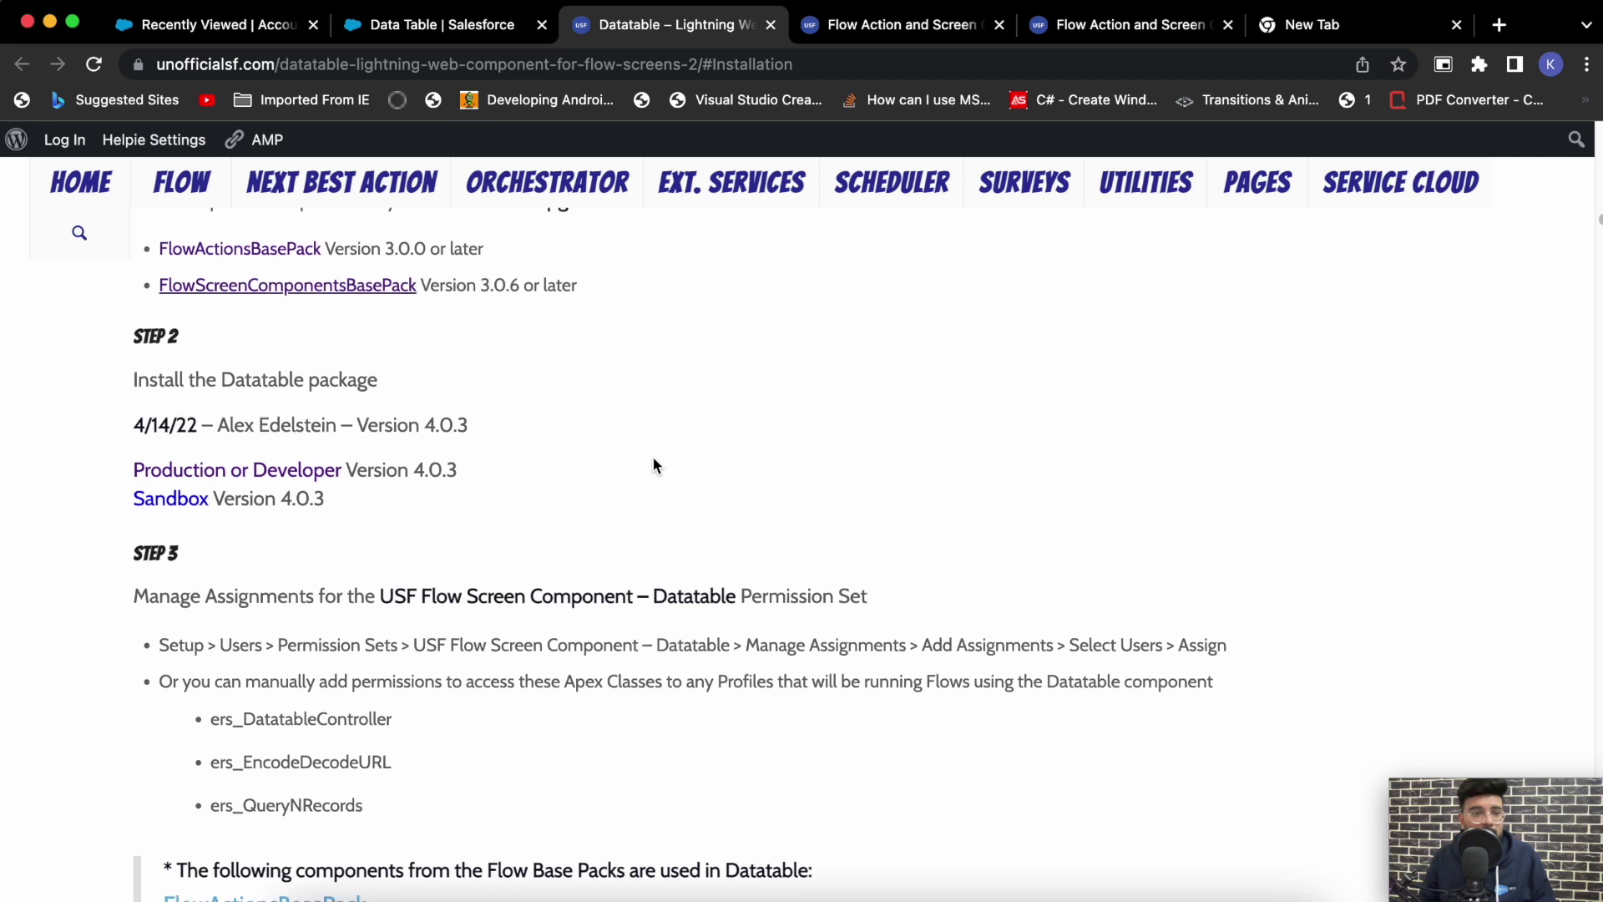
scroll(653, 456, up, 1)
scroll(653, 456, down, 2)
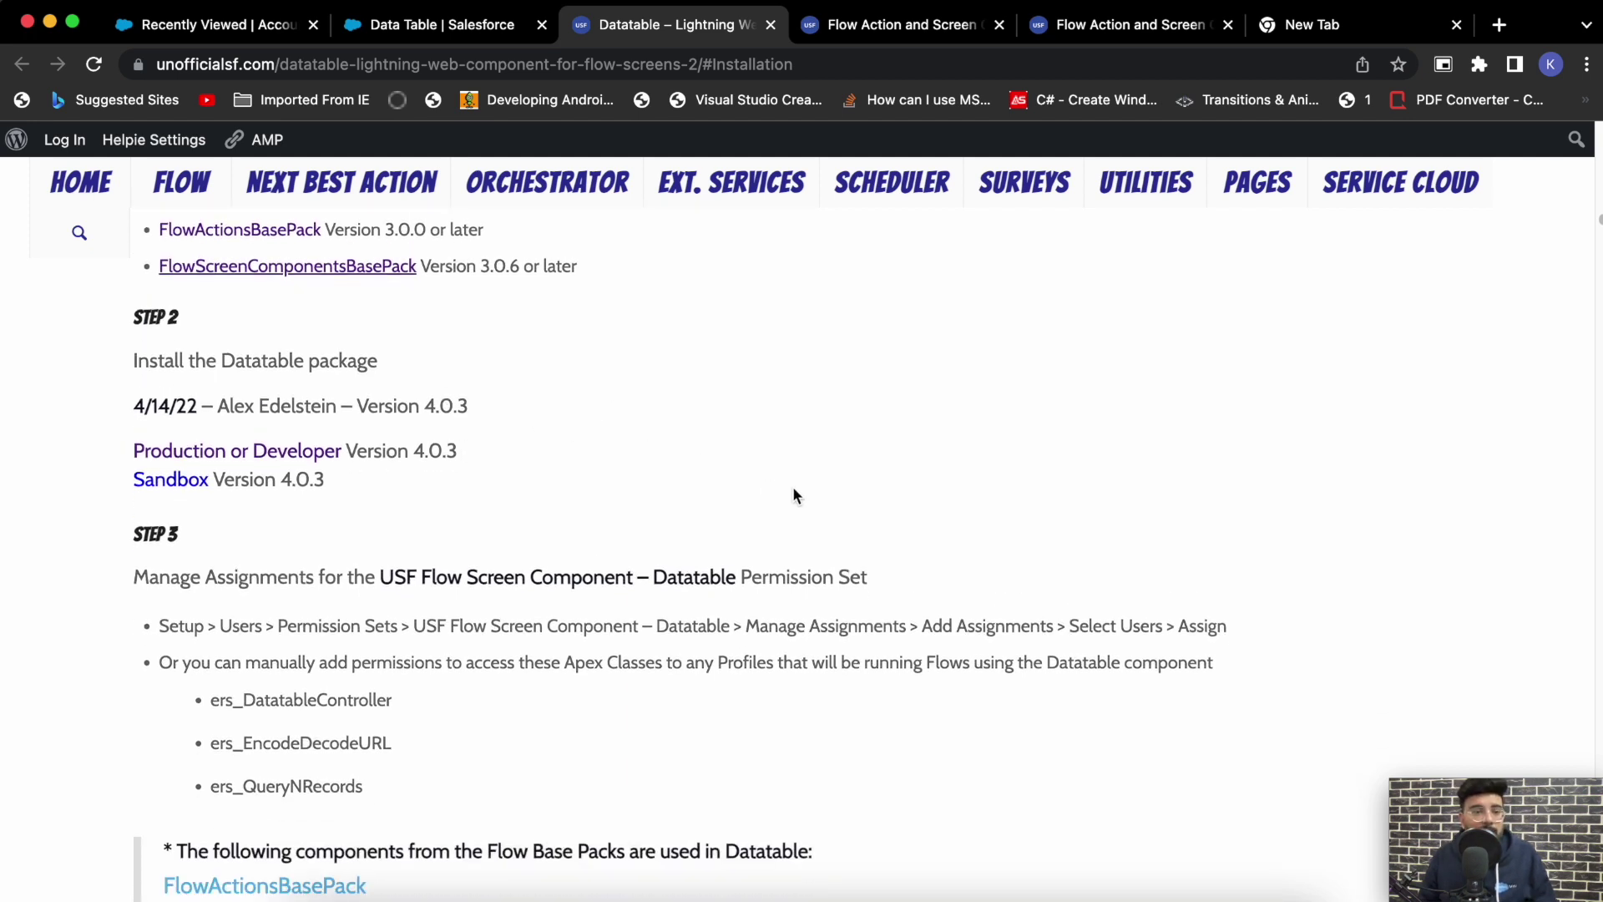
scroll(837, 488, down, 2)
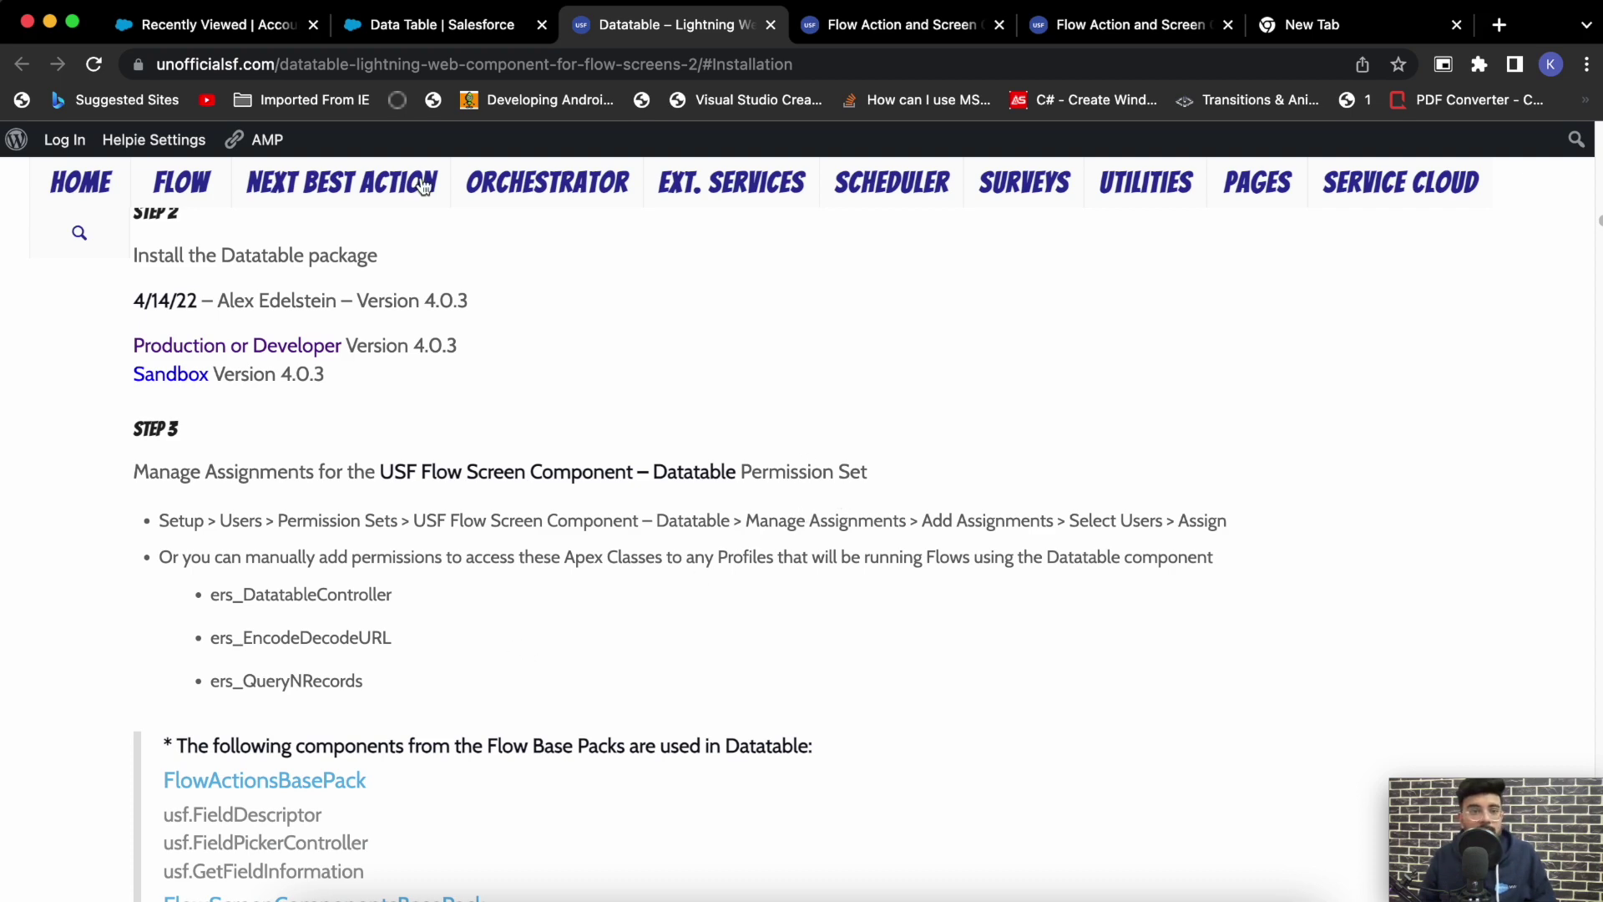
click(422, 34)
click(218, 38)
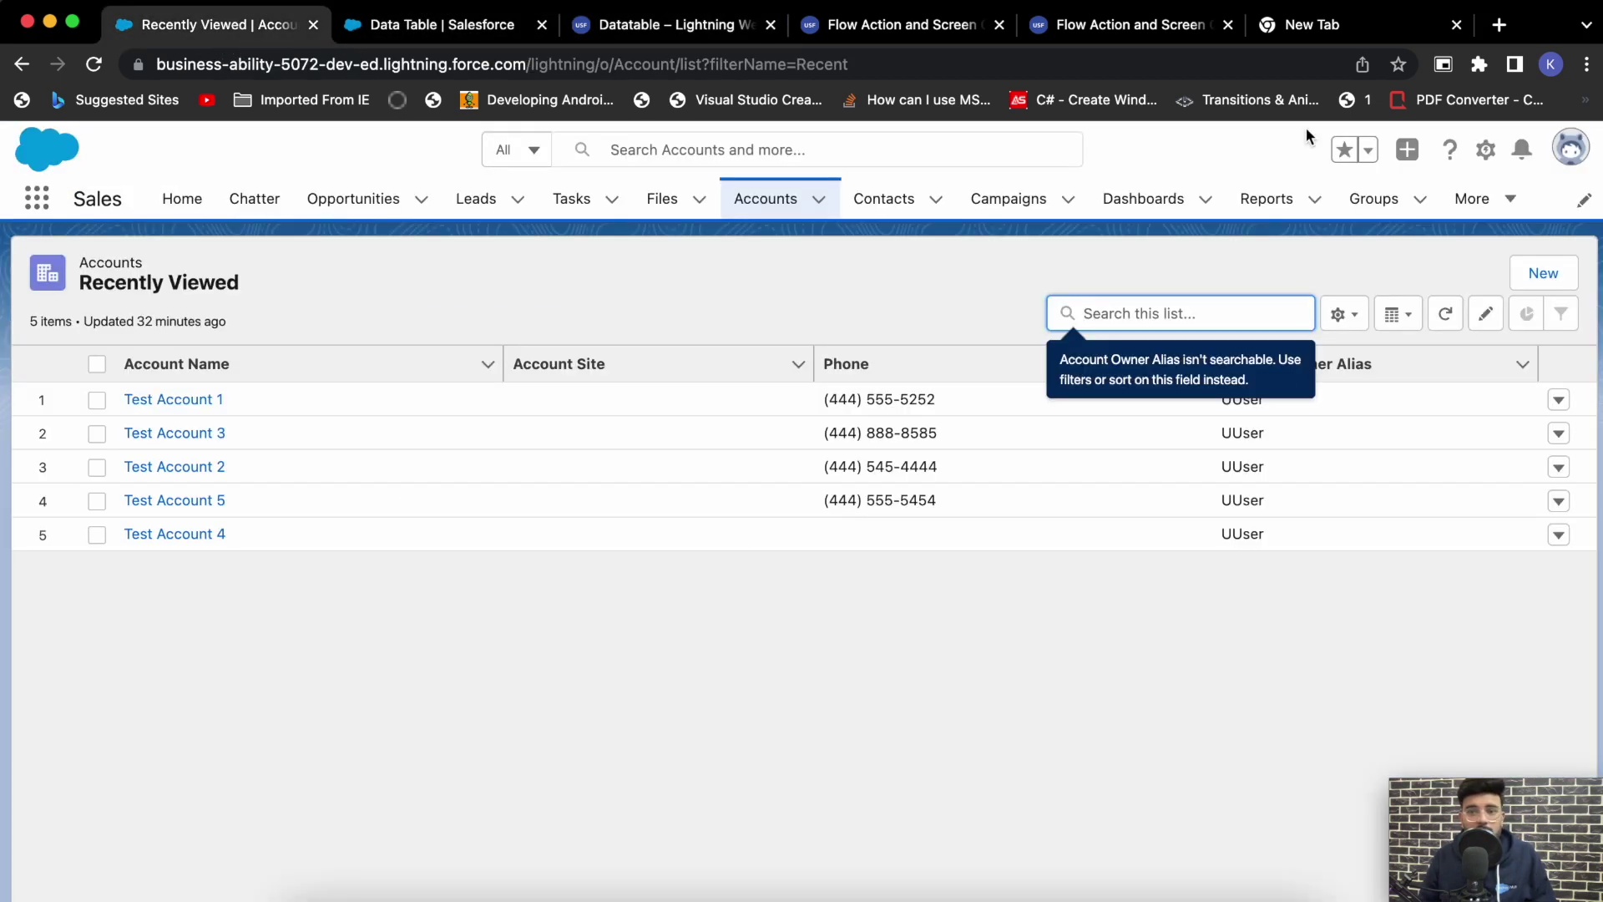
- Open Salesforce Setup in a new tab and go to the Users page via Quick Find 'user'
click(1486, 149)
click(1460, 207)
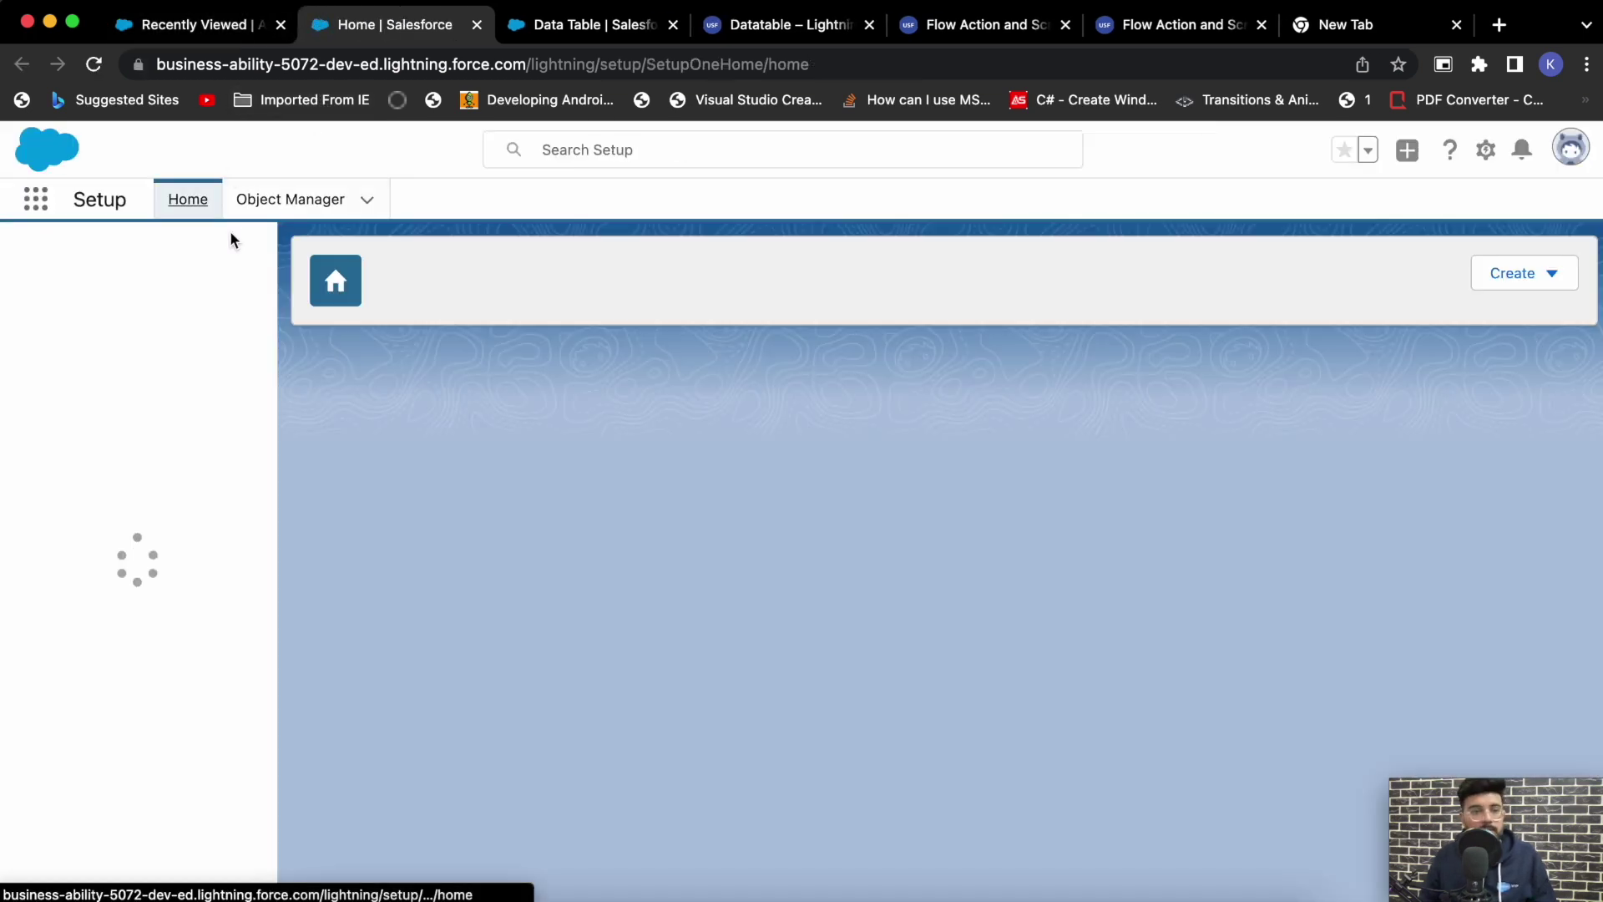
click(179, 254)
text(u)
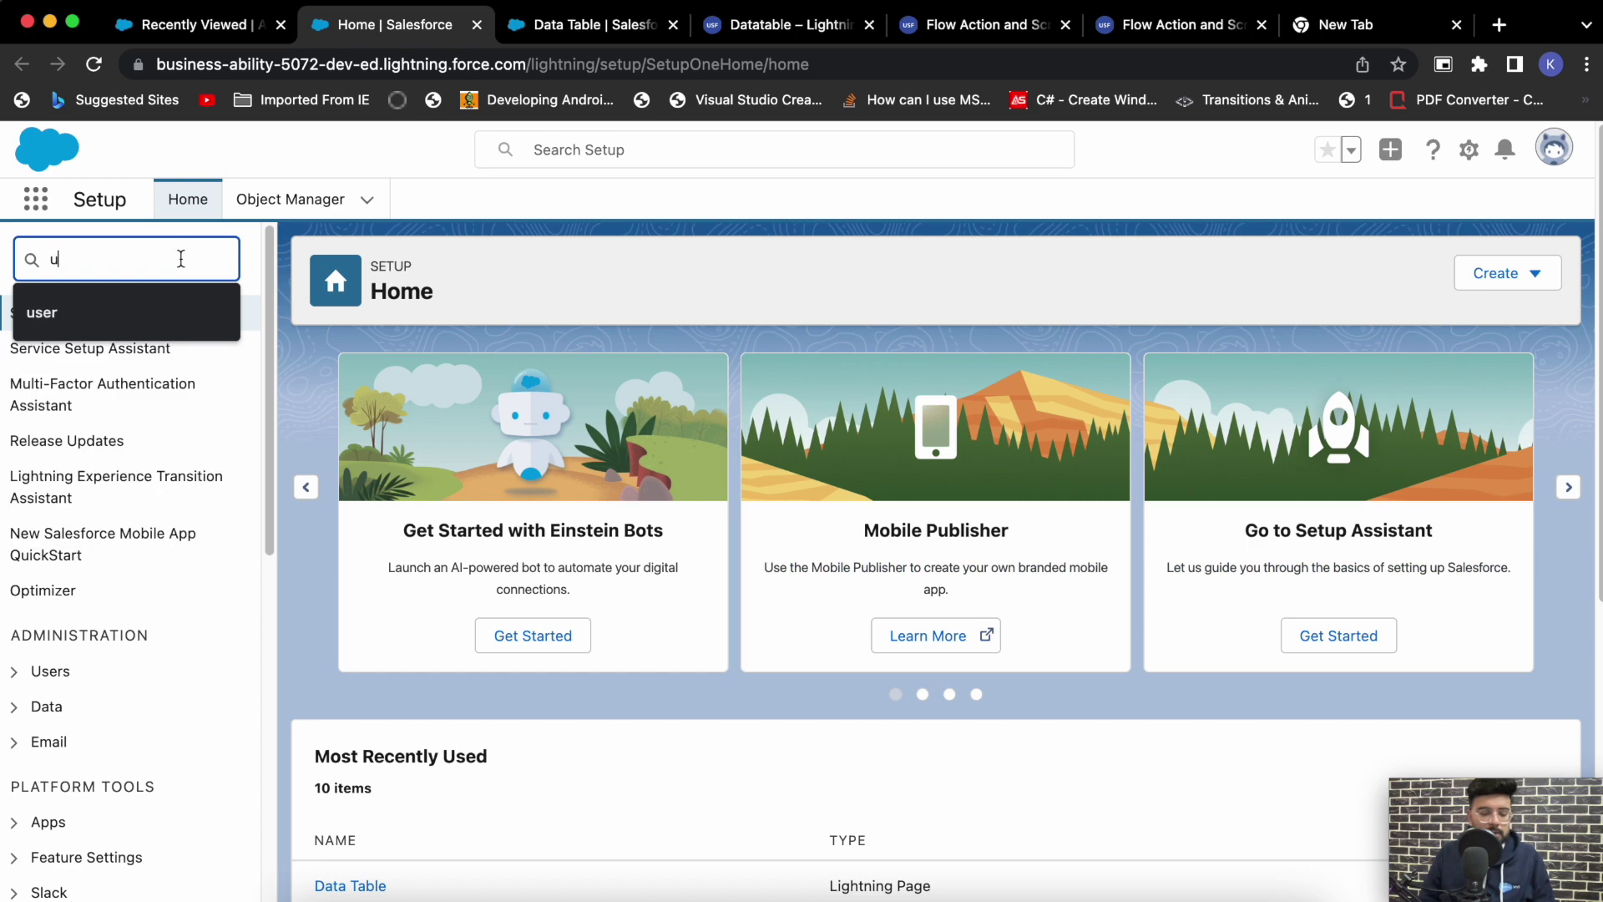
text(ser)
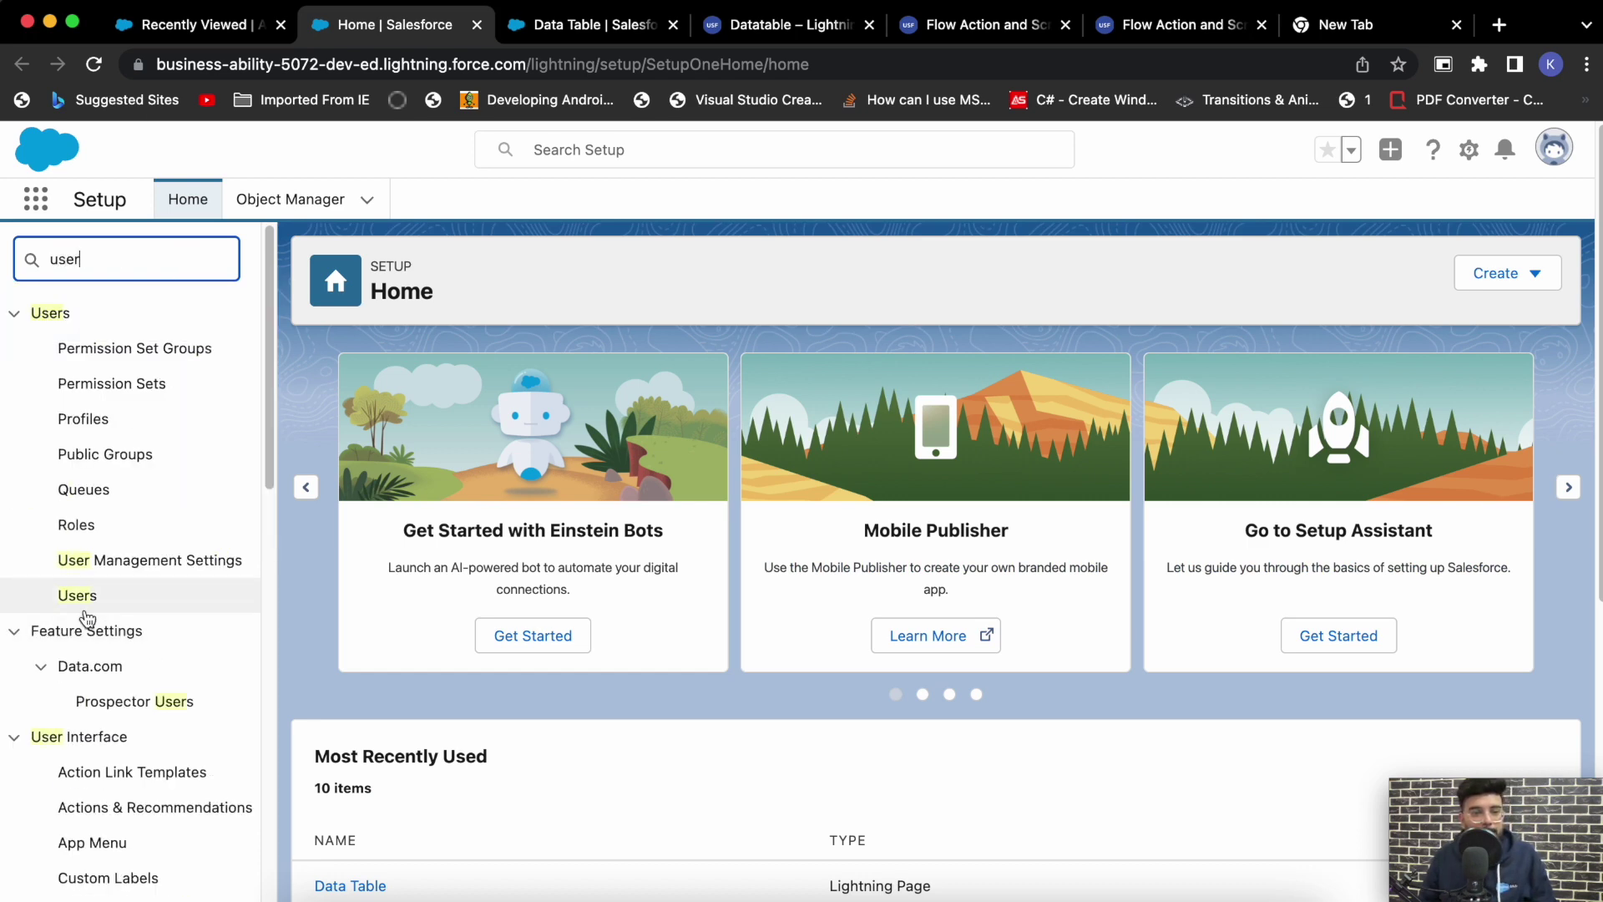
click(76, 596)
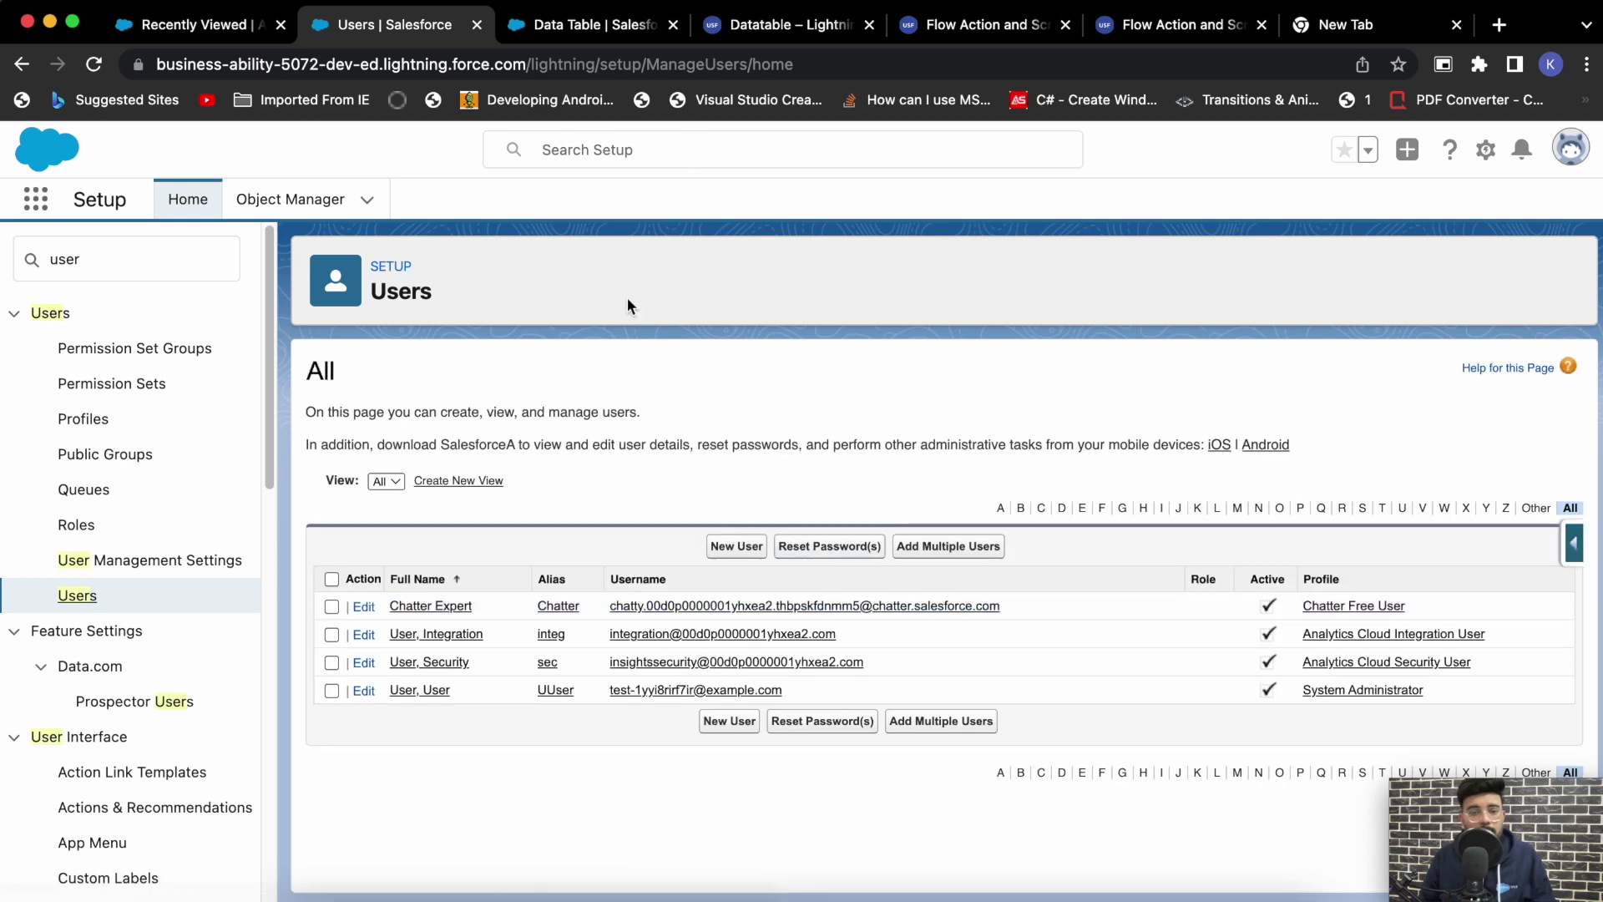
- Open the administrator user's Permission Set Assignments and edit them
click(431, 695)
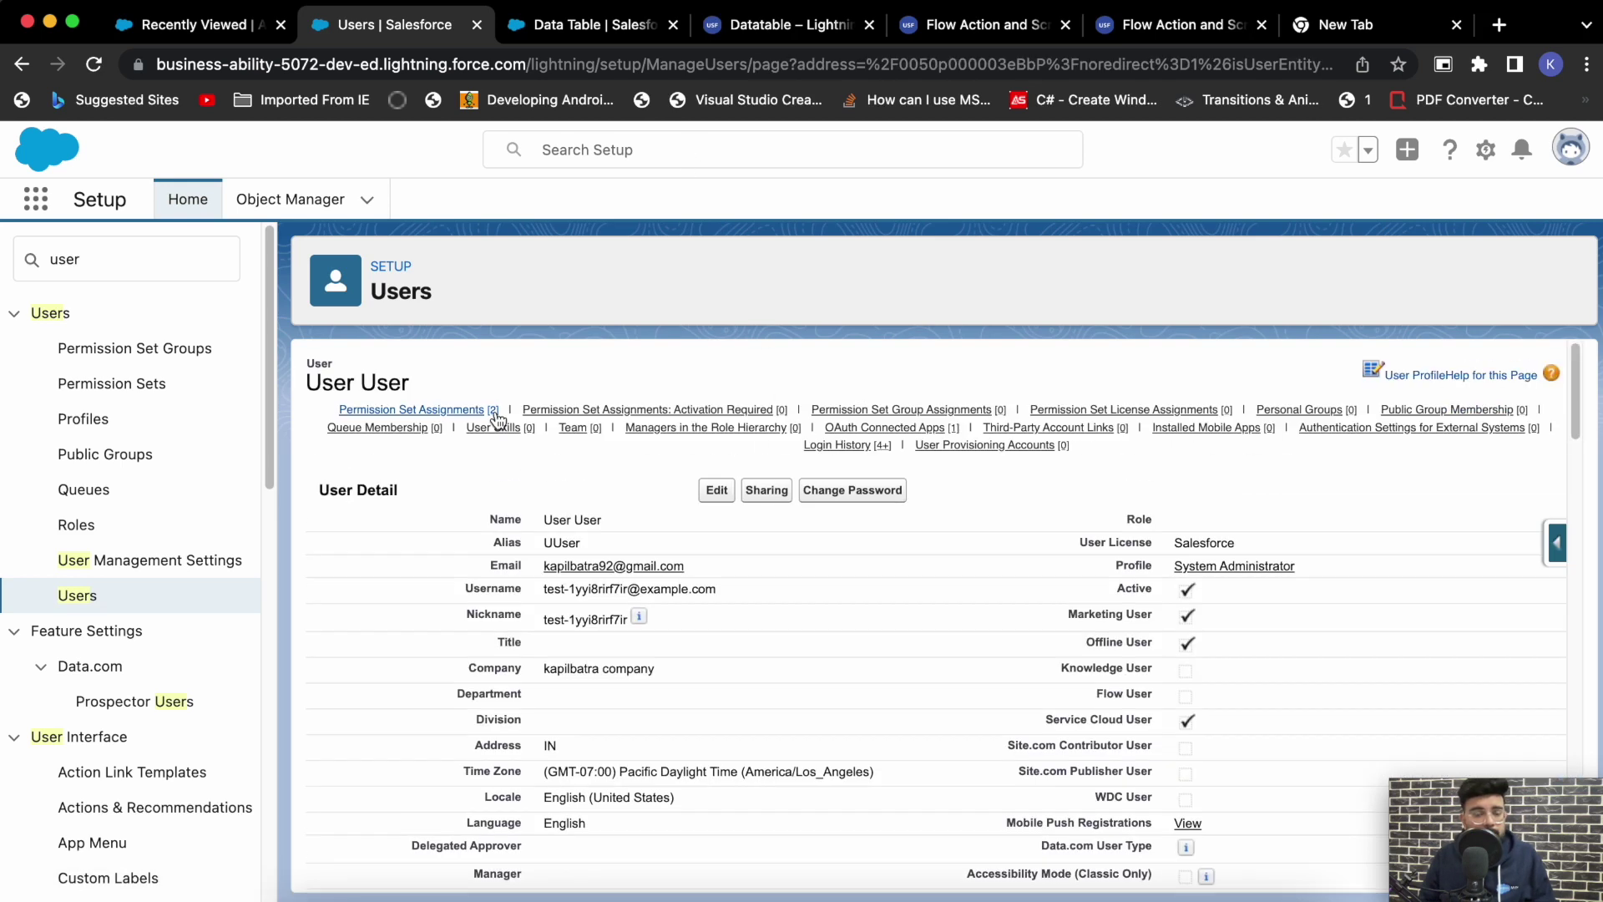
mouse_move(430, 410)
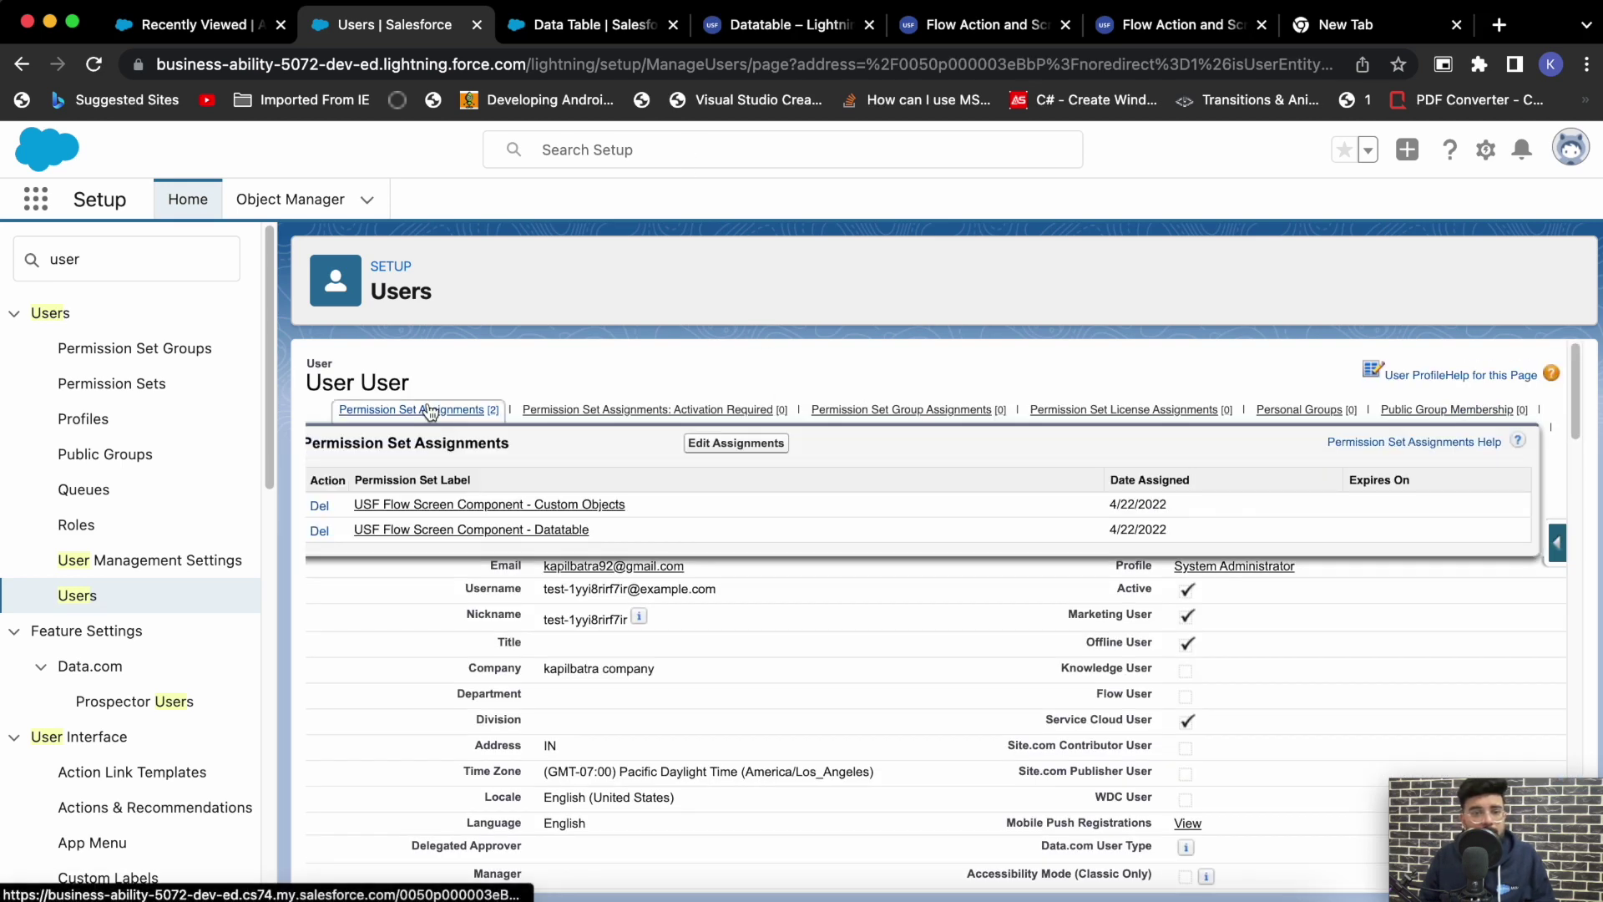
click(430, 410)
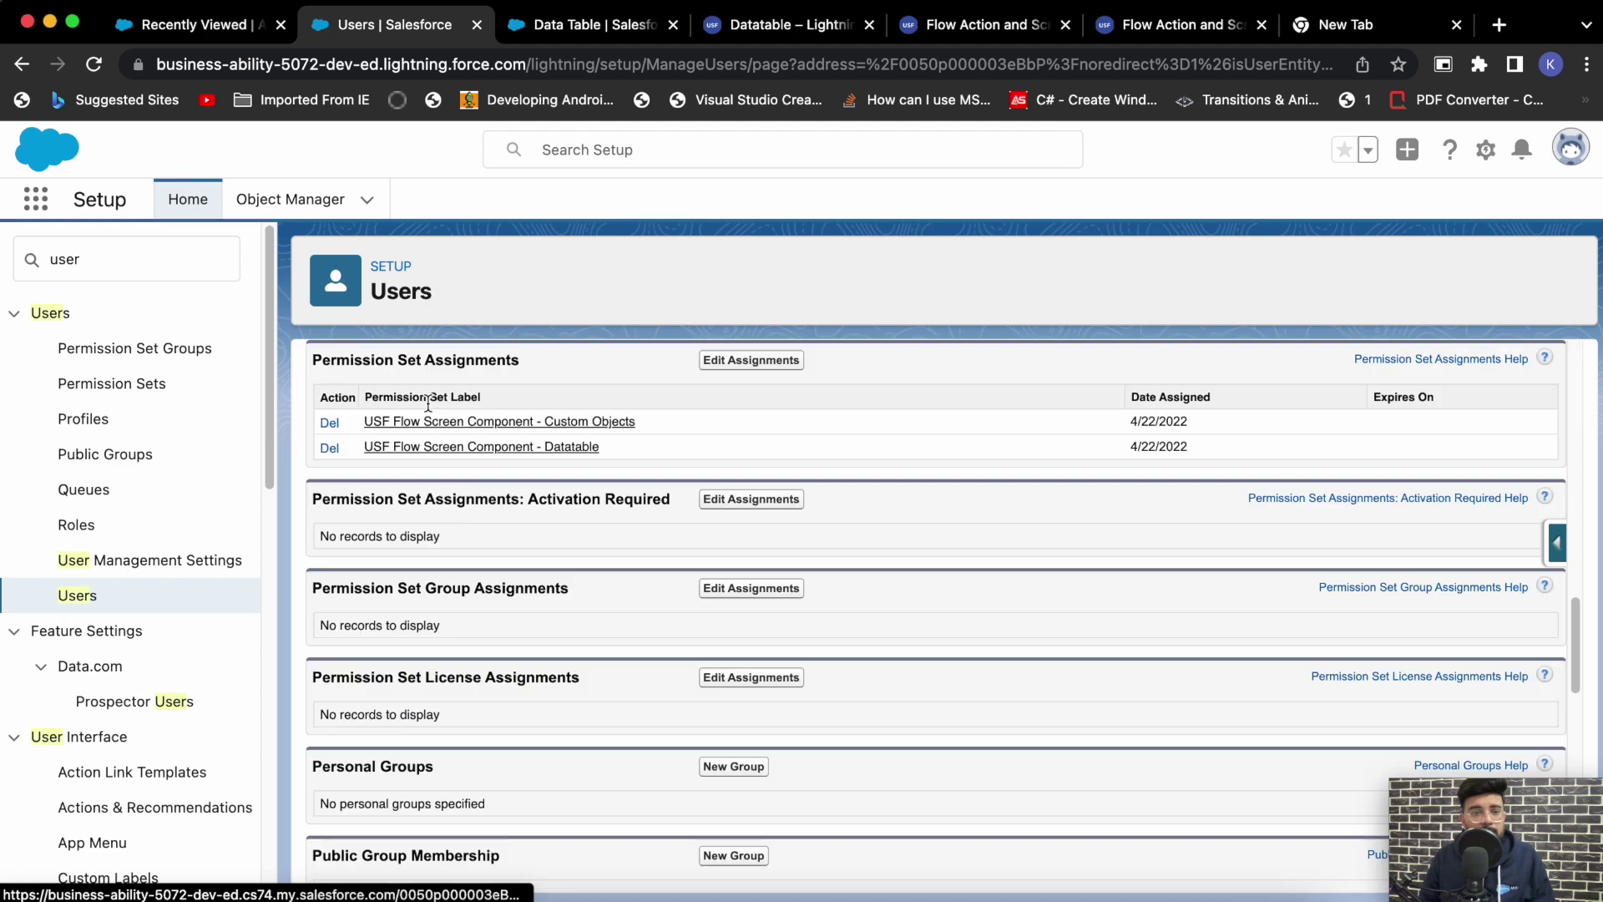
click(752, 361)
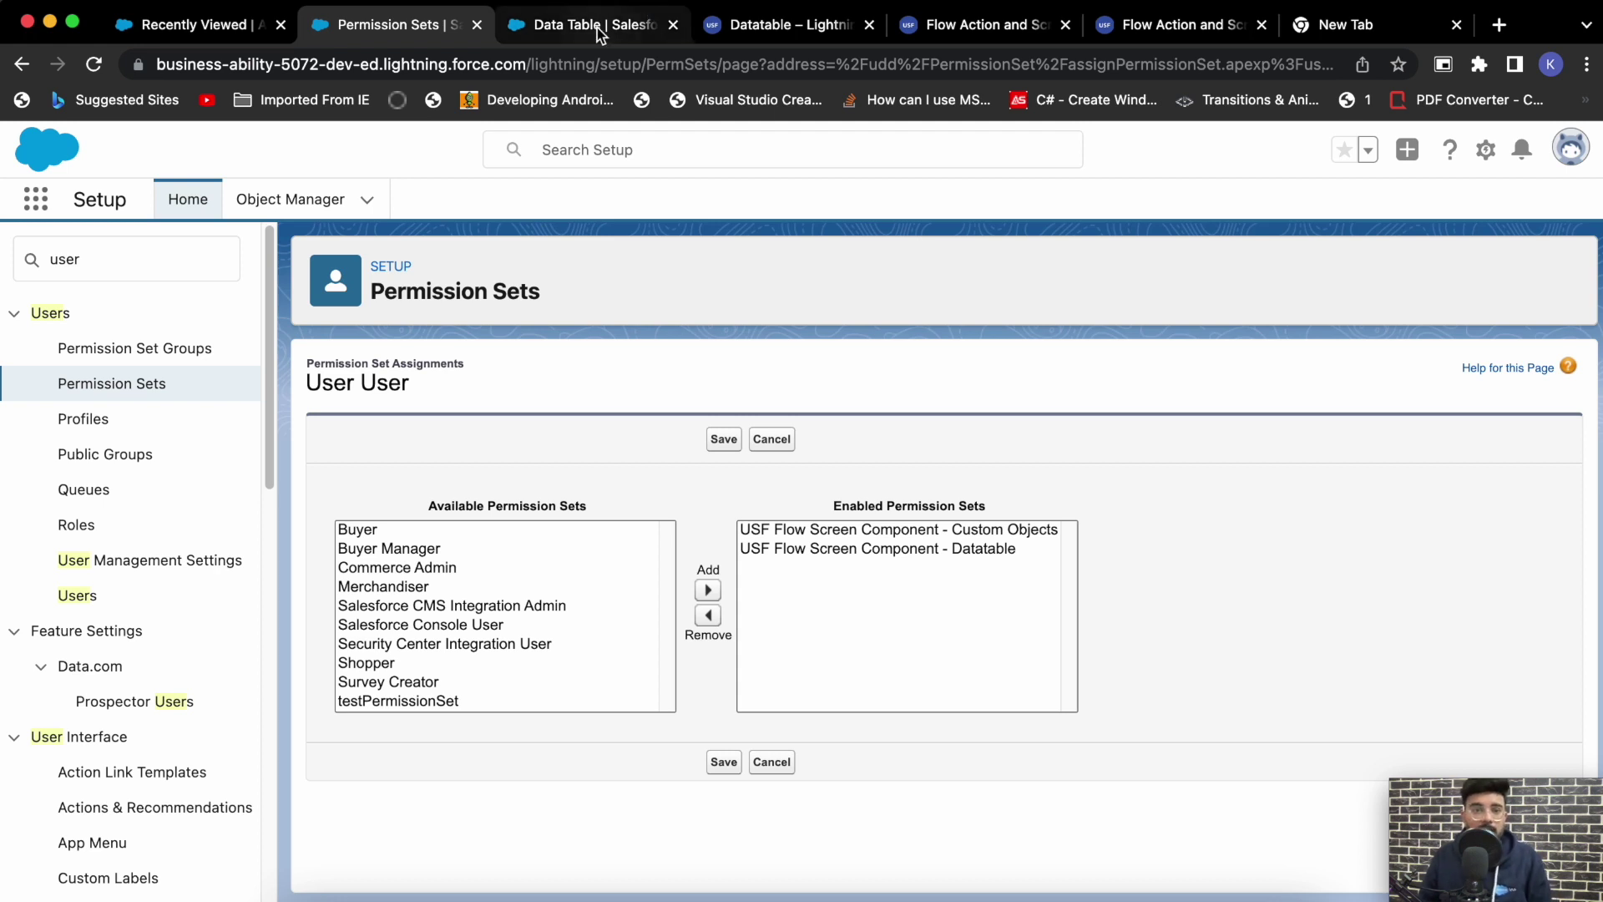
click(775, 30)
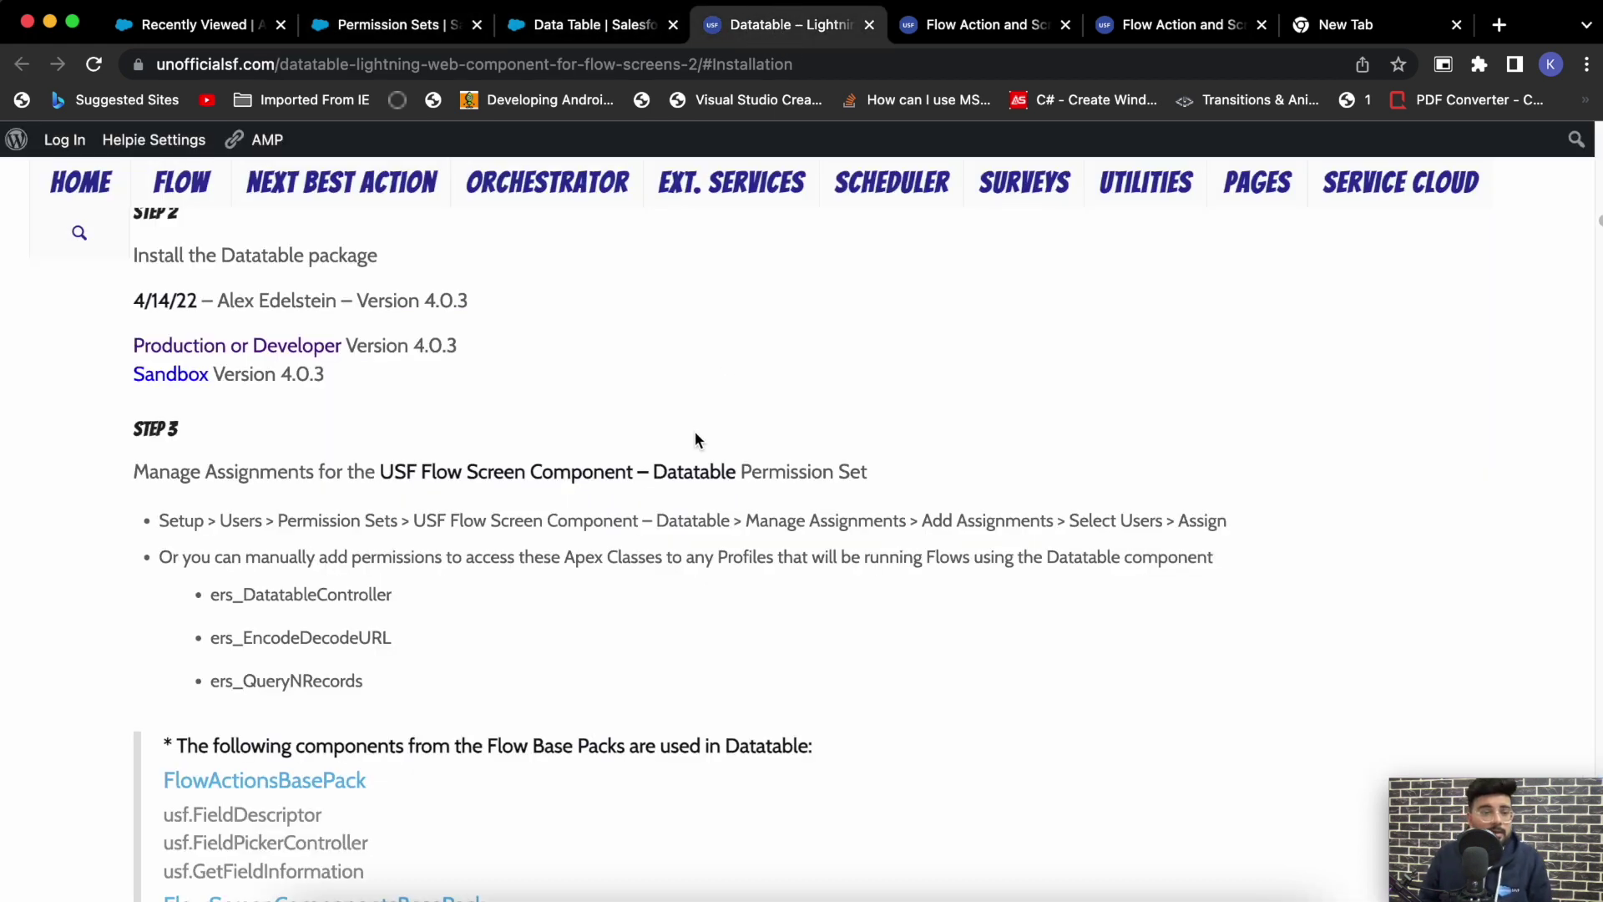
scroll(694, 438, up, 4)
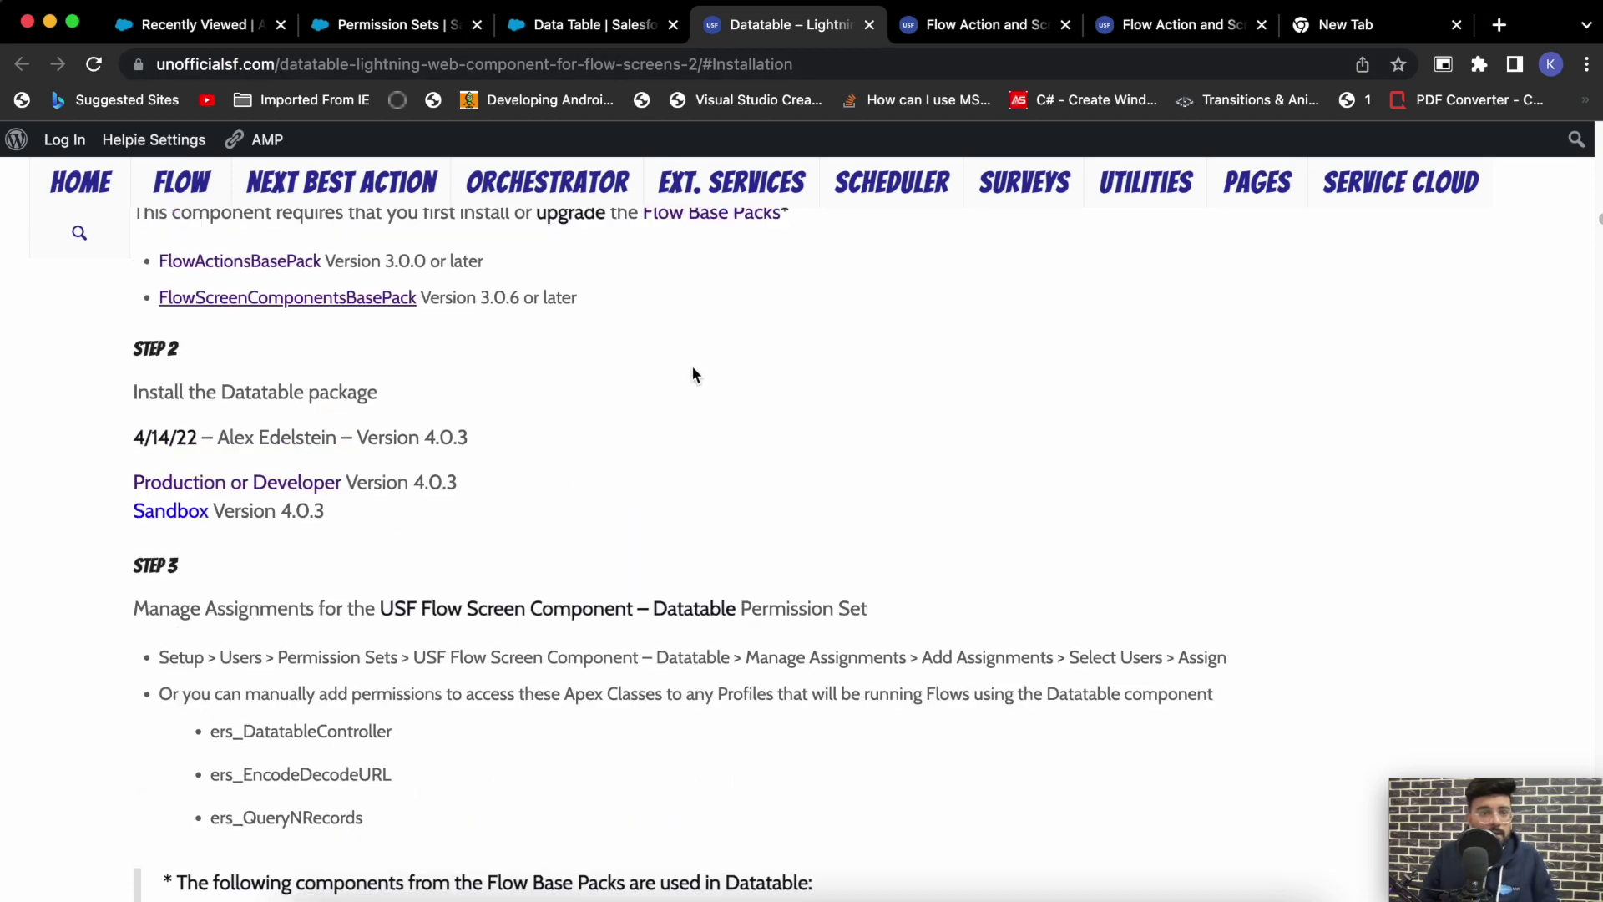
scroll(693, 373, up, 7)
scroll(693, 373, down, 3)
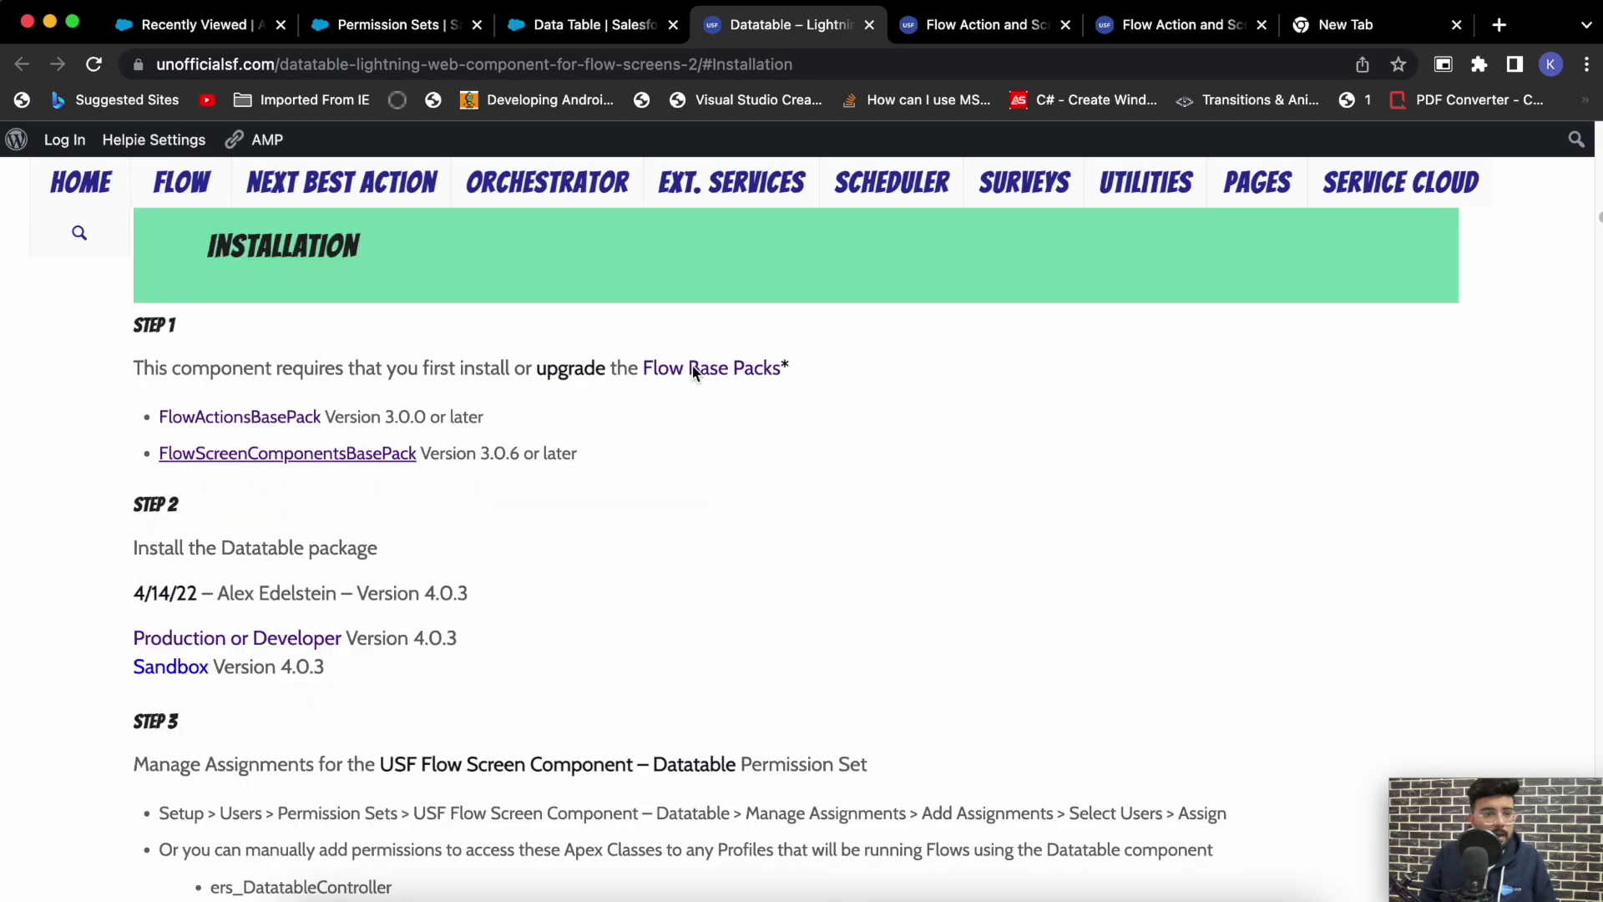
scroll(674, 472, down, 2)
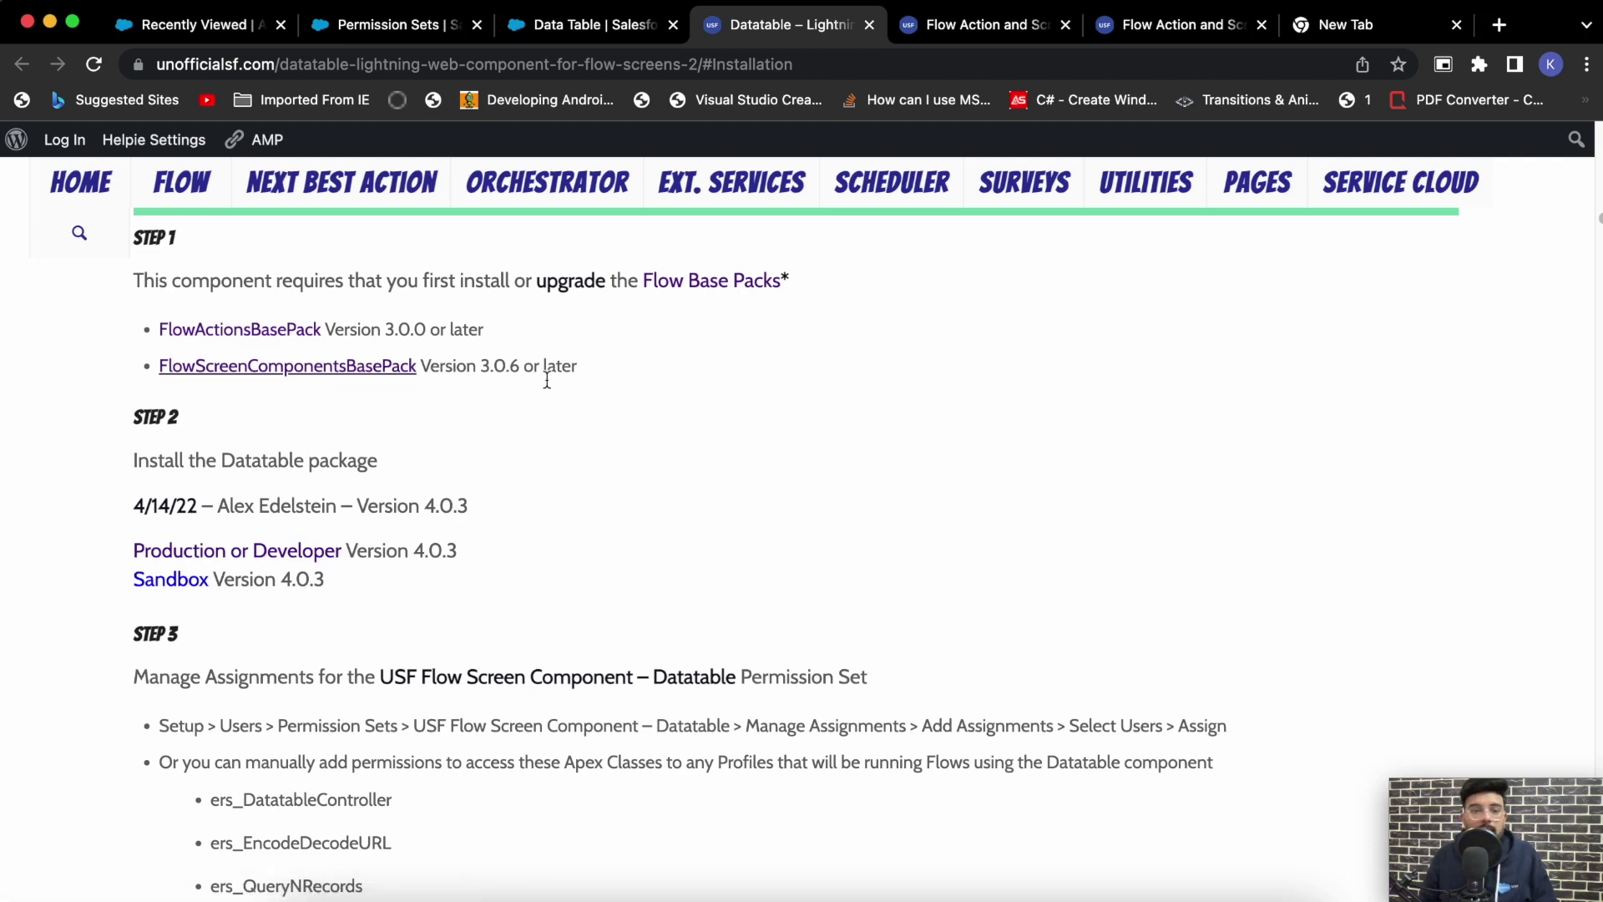
scroll(555, 517, down, 4)
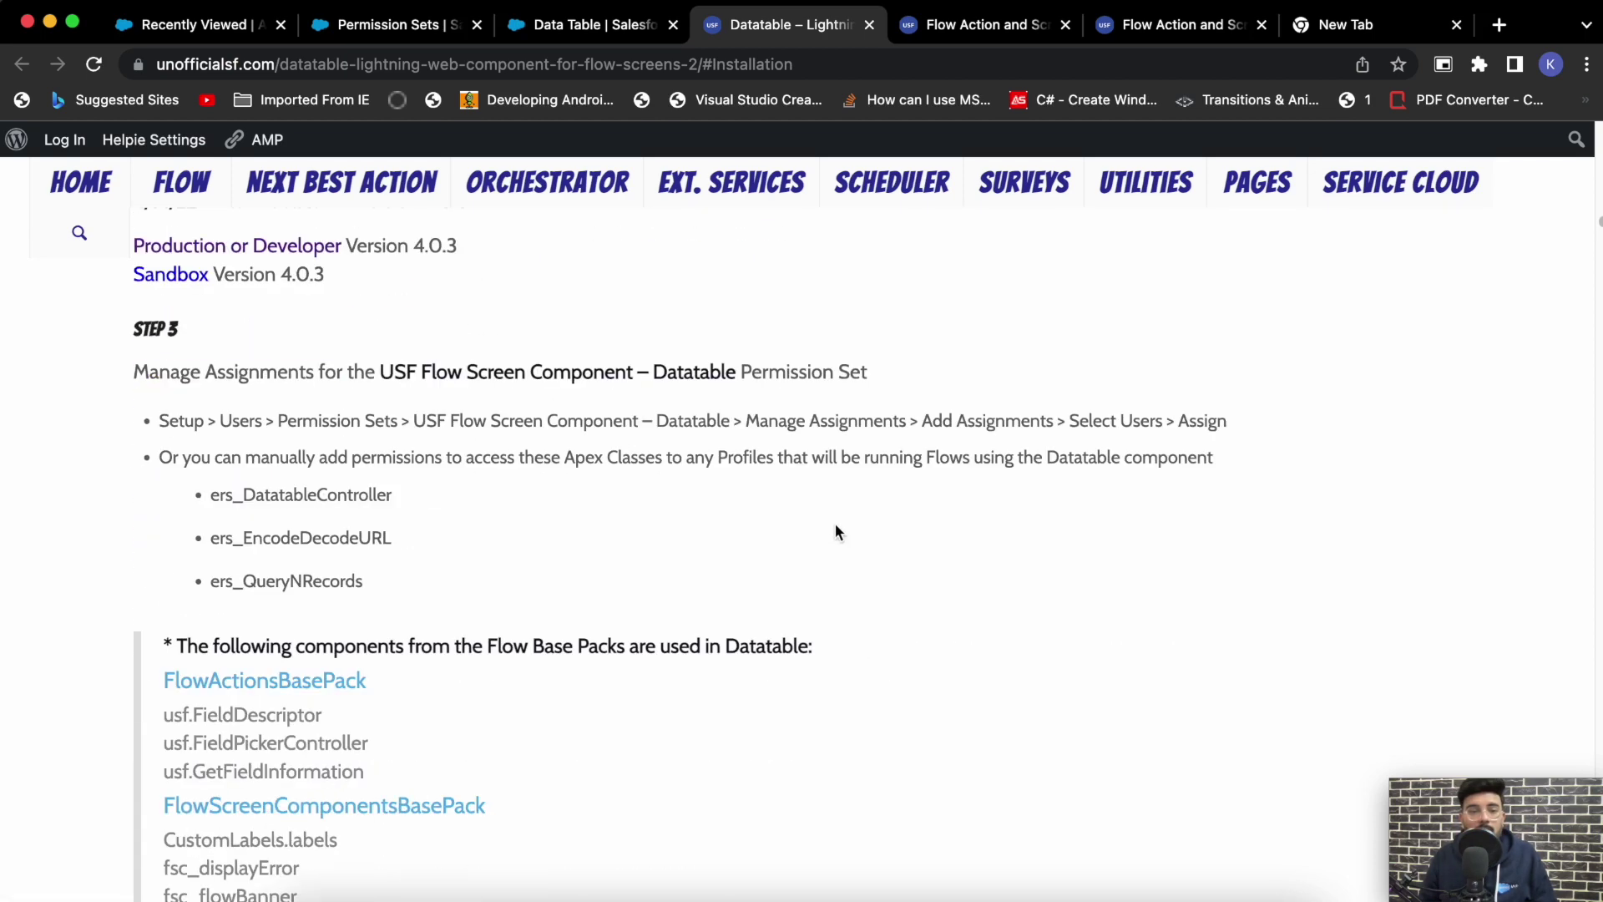
scroll(641, 537, down, 8)
scroll(654, 508, up, 3)
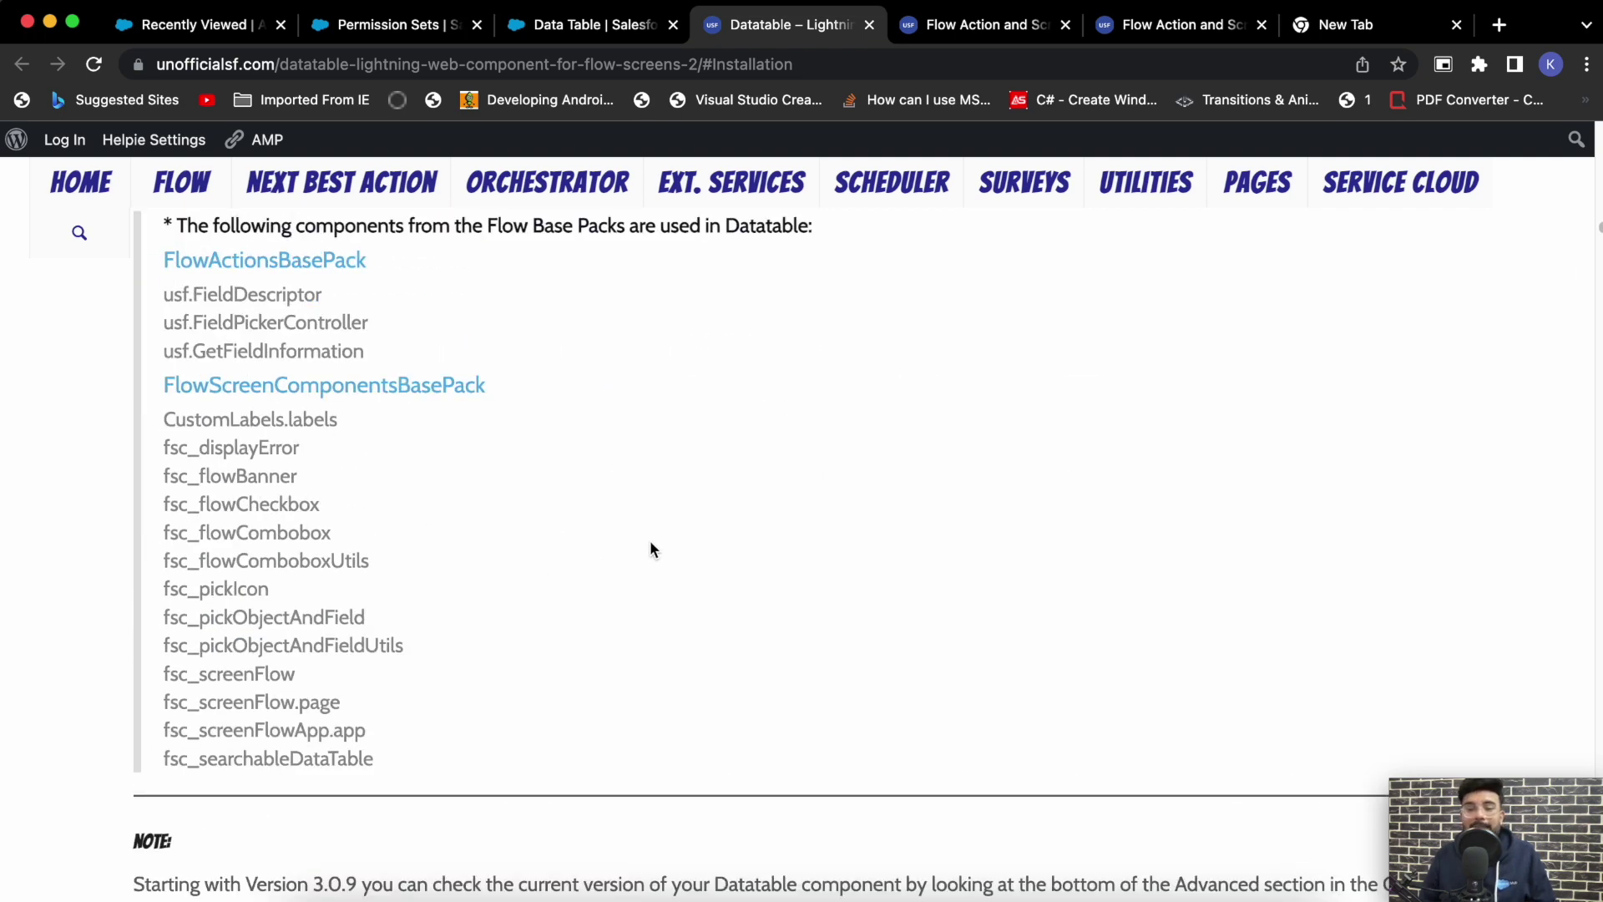
click(582, 38)
click(410, 33)
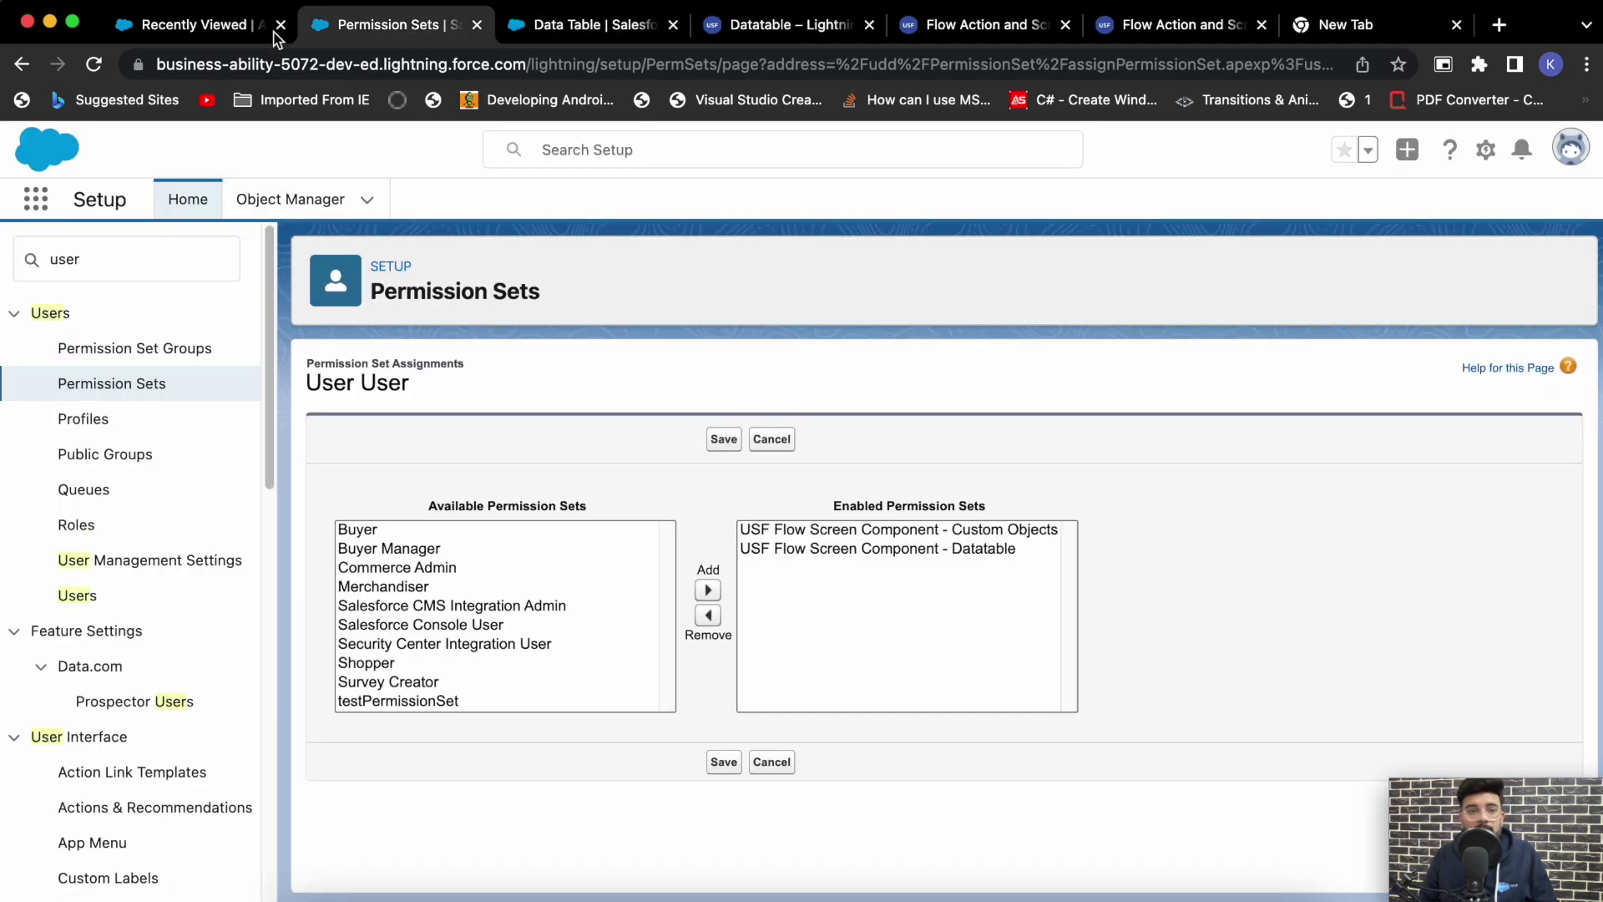
- From the Test Flow accounts datatable page, open Salesforce Setup in a new tab
click(205, 27)
click(574, 28)
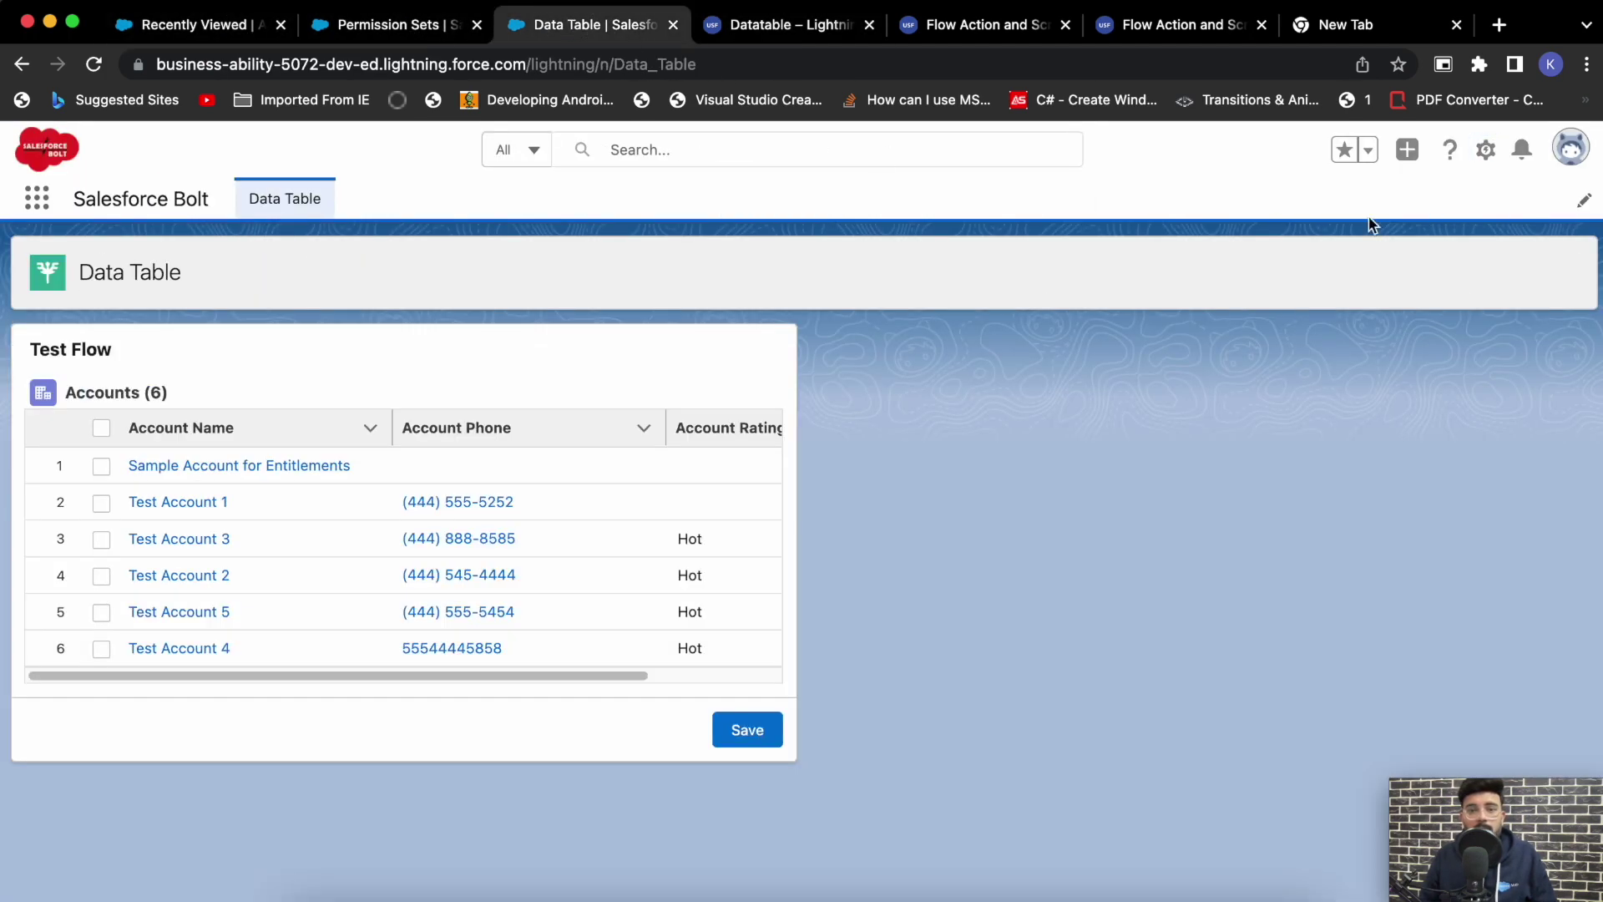
click(1495, 150)
click(1398, 215)
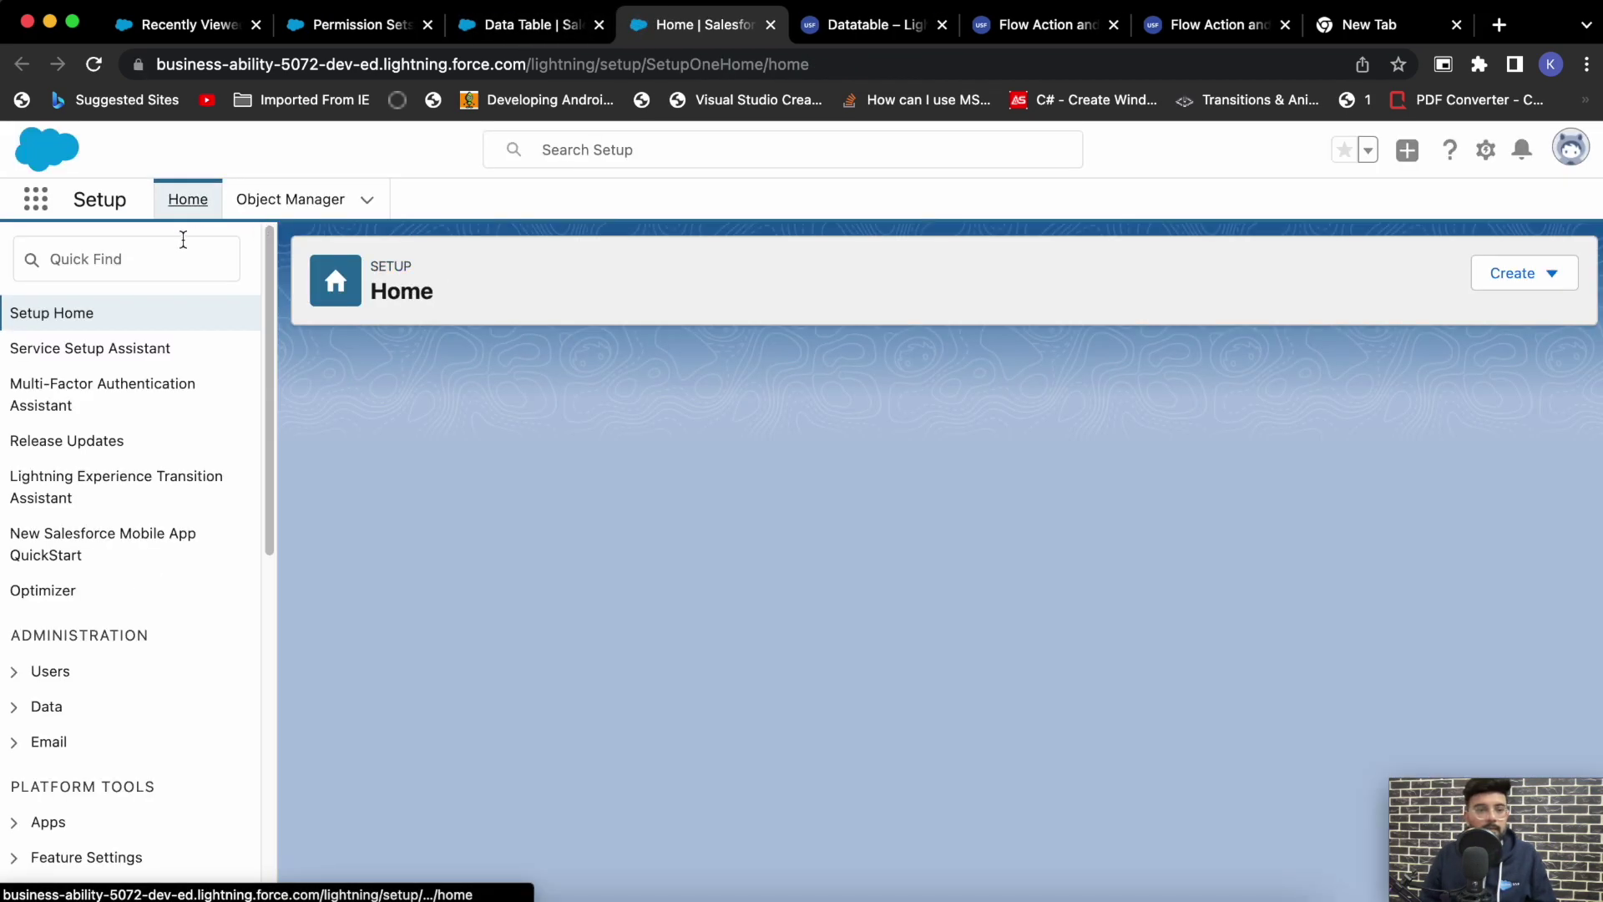
- Find Flows through Quick Find 'flow' and start a New Flow
click(152, 258)
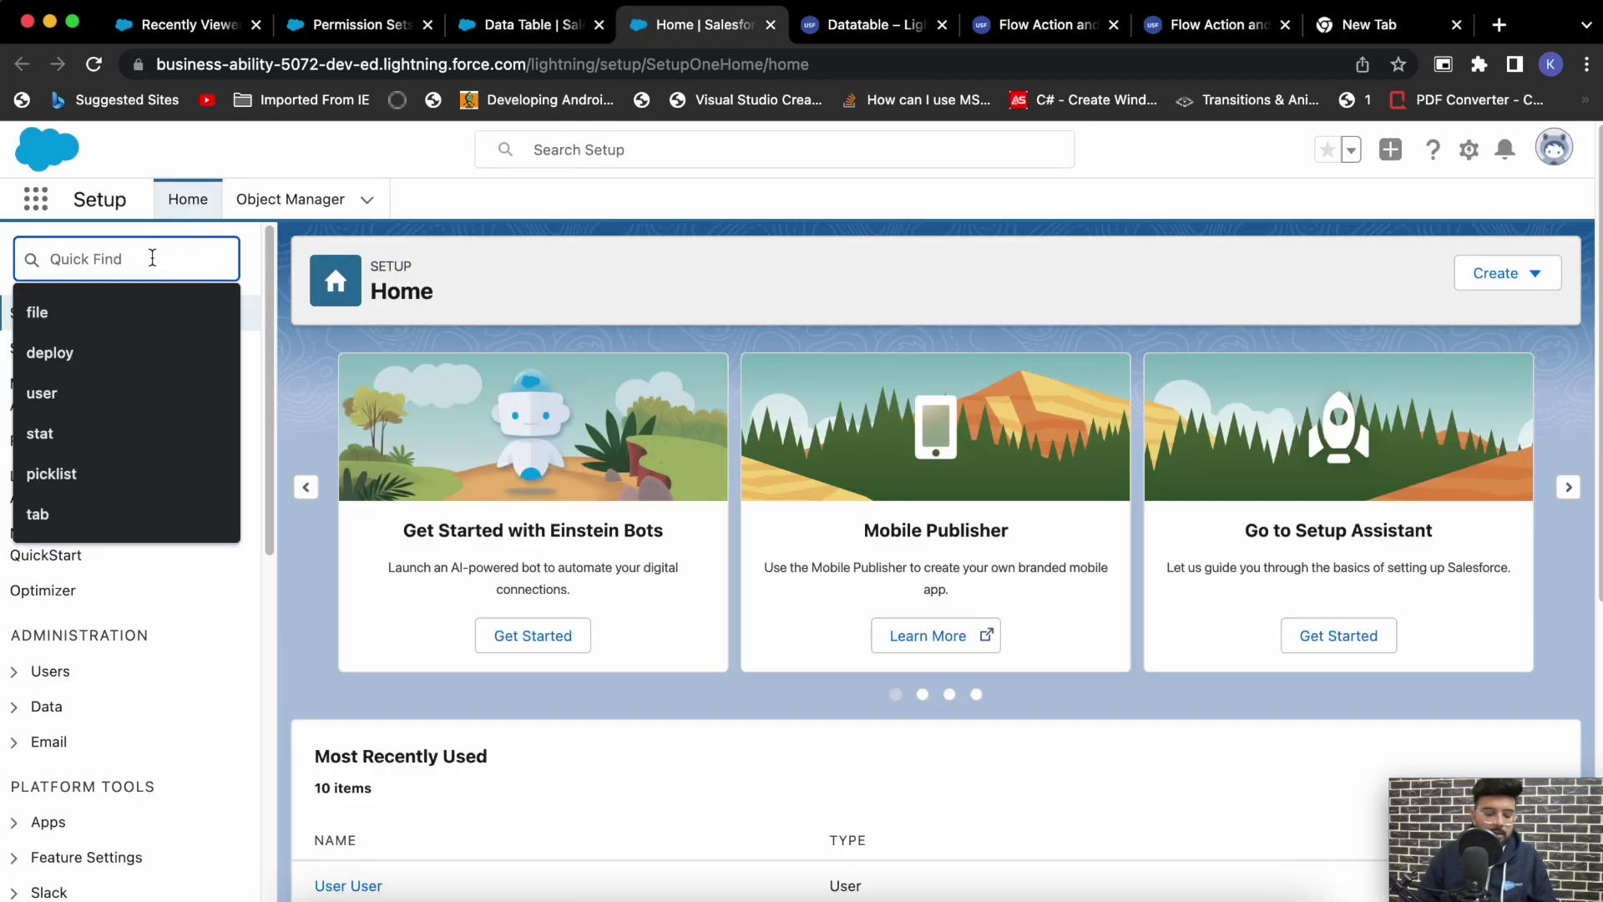
text(flow)
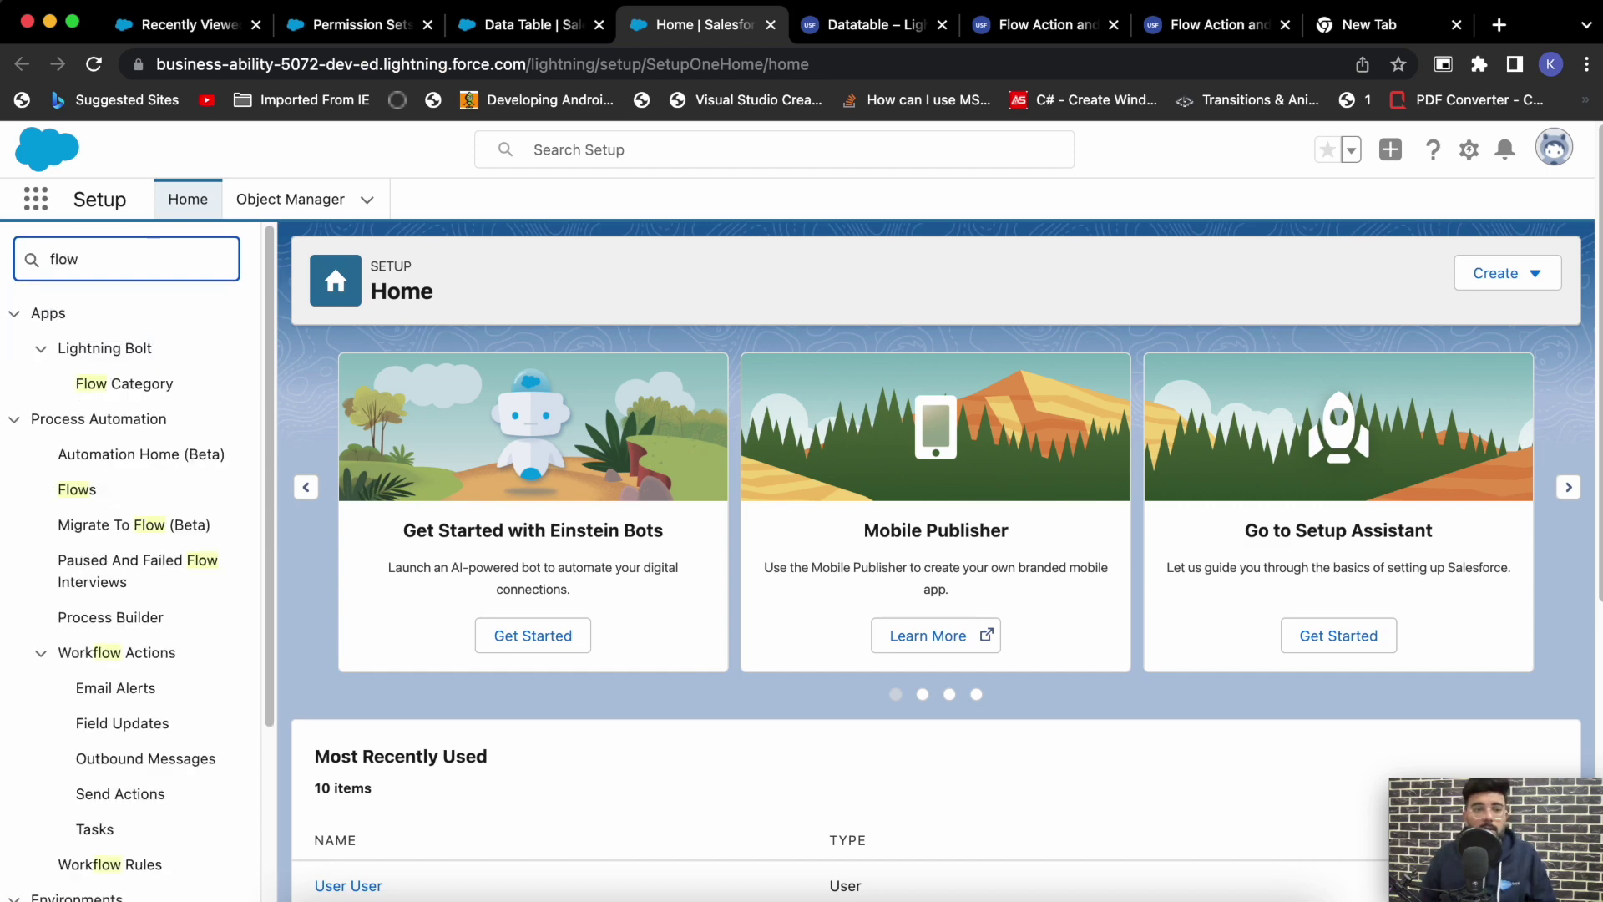
click(70, 491)
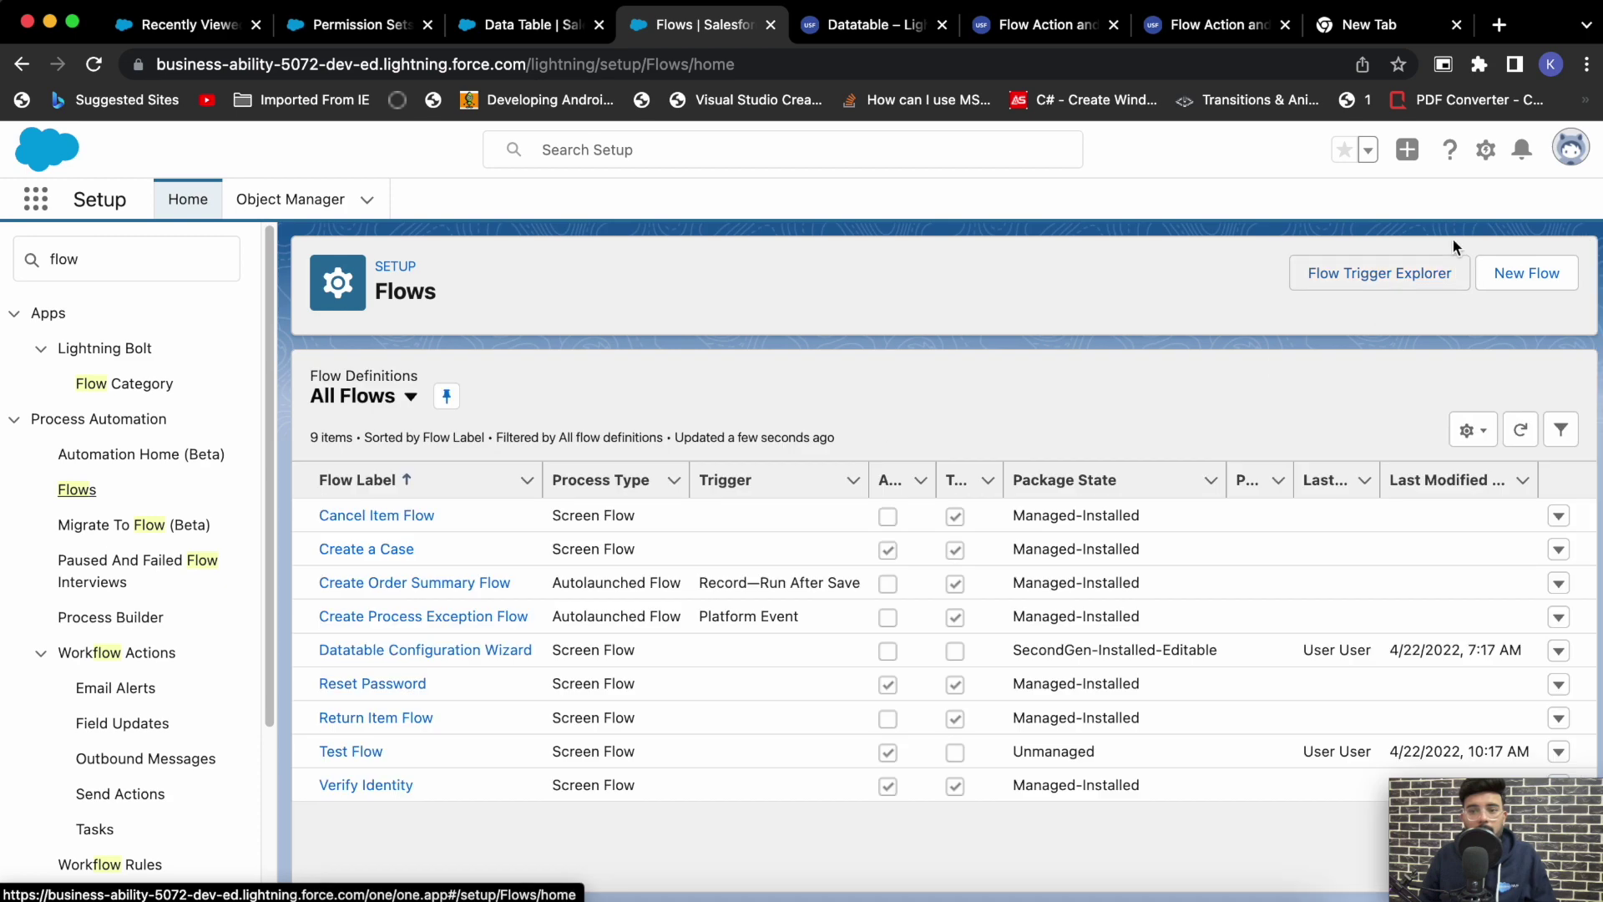
click(1526, 274)
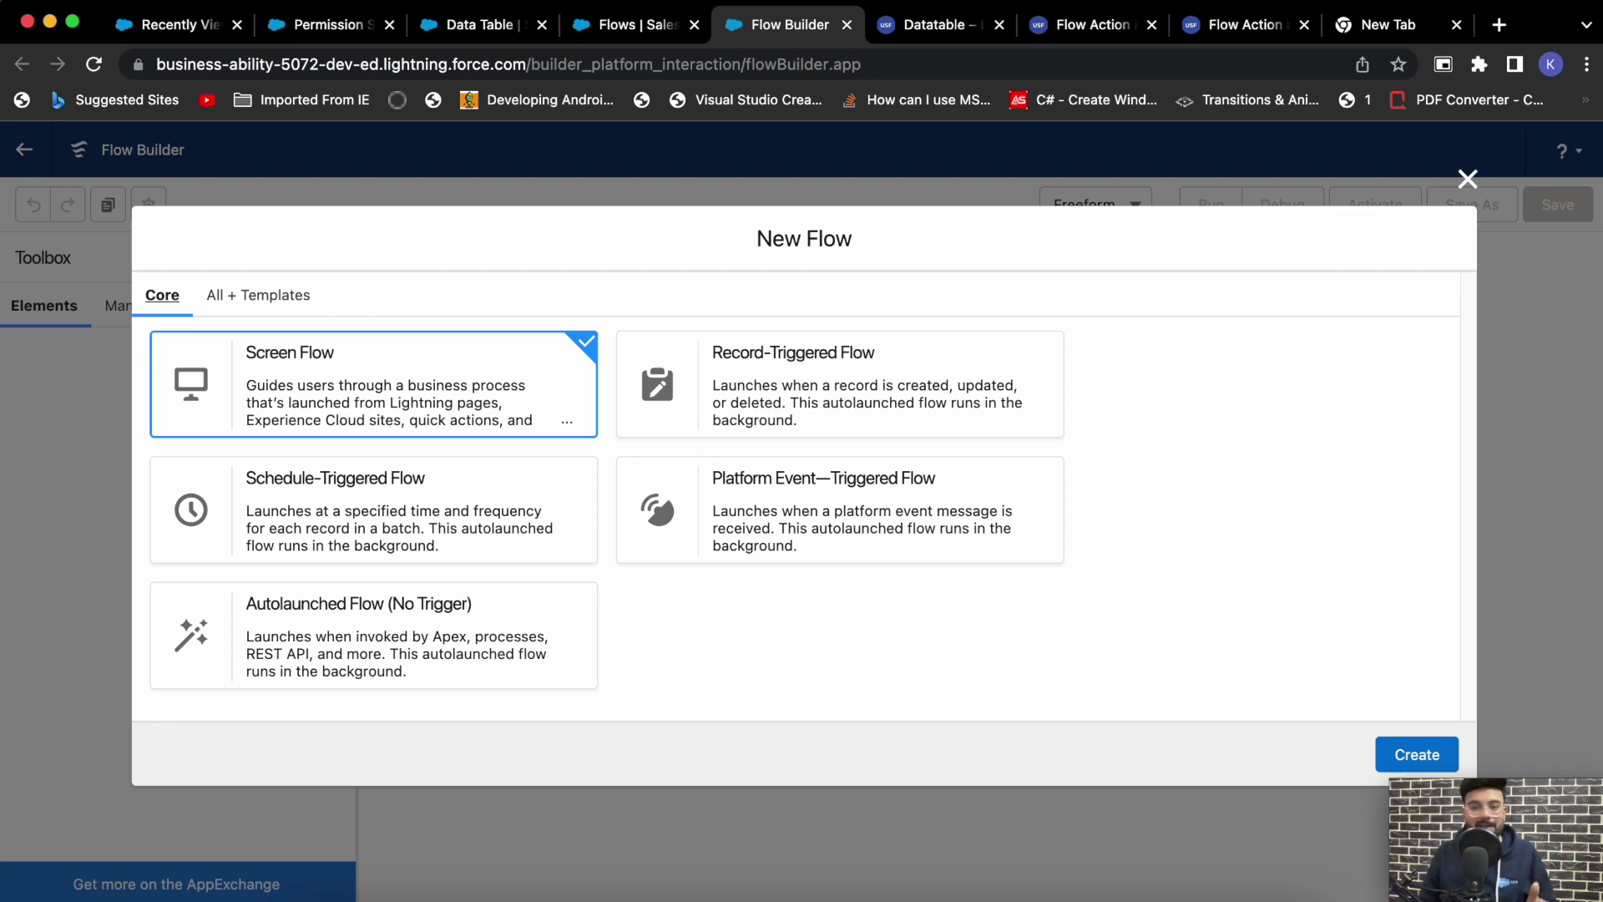
- Create a blank Screen Flow and list the Data elements available after Start
click(1417, 754)
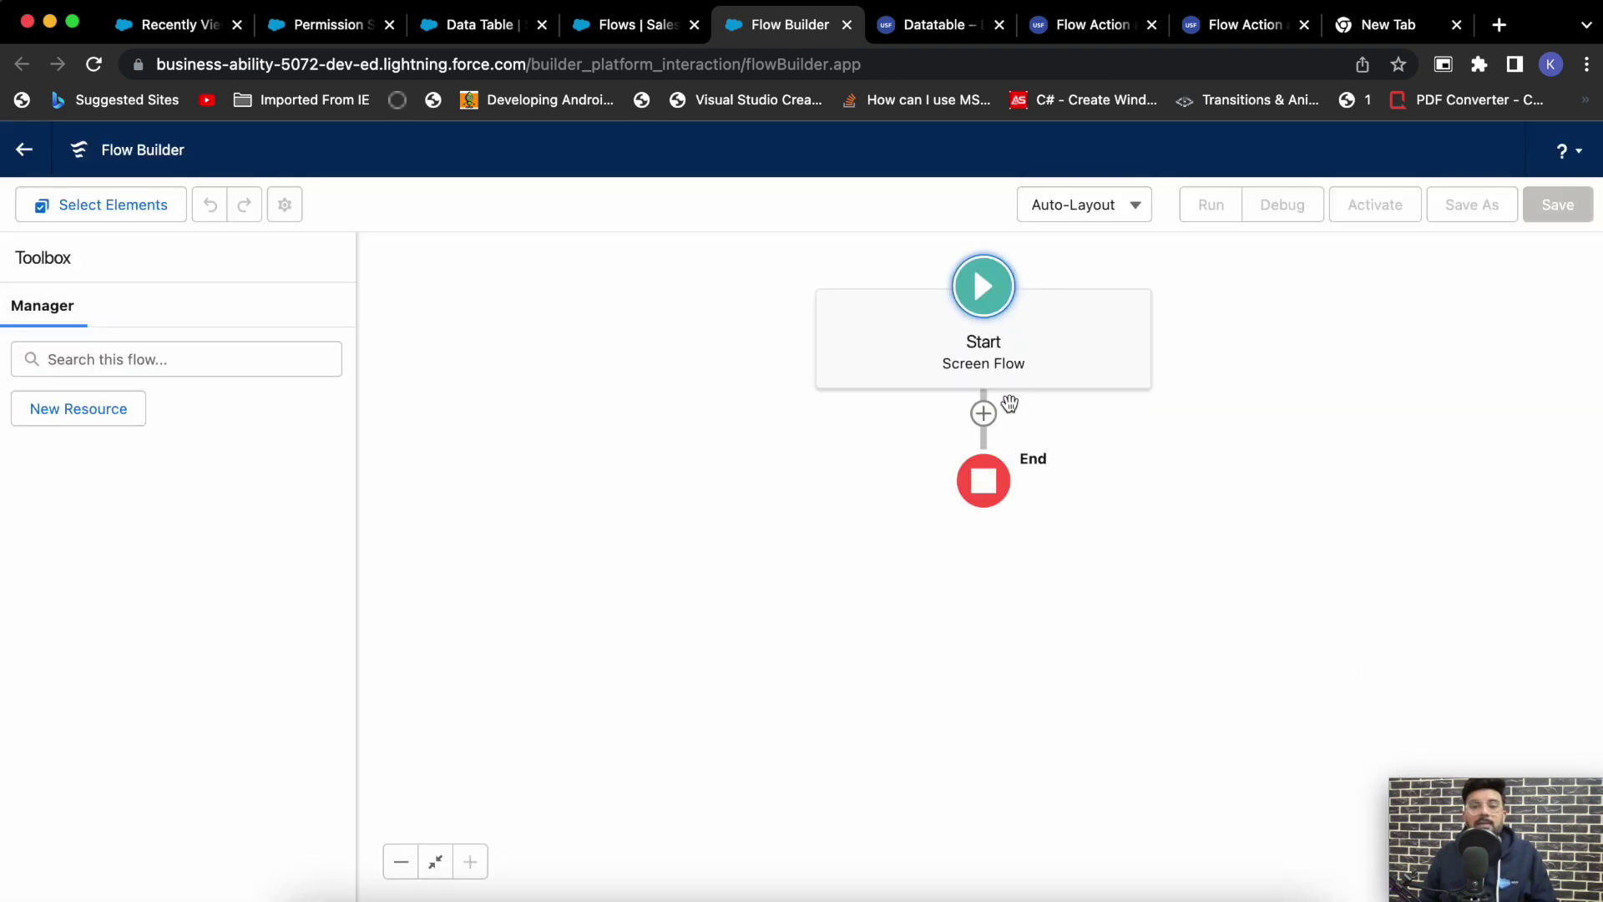
click(983, 415)
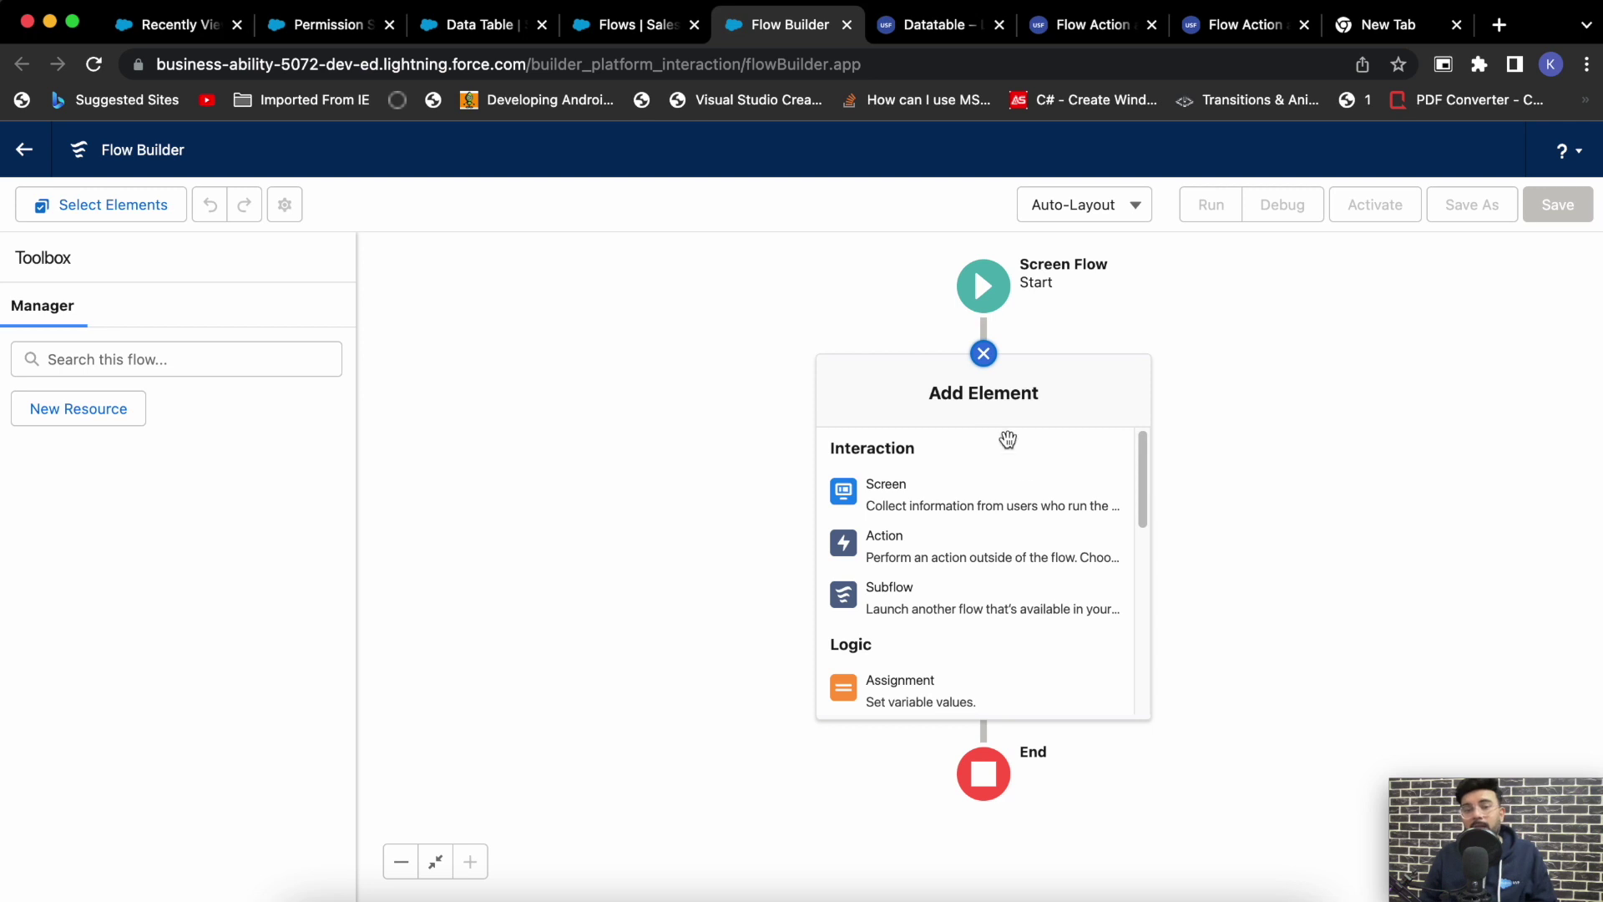
scroll(1034, 539, down, 2)
scroll(1033, 539, down, 4)
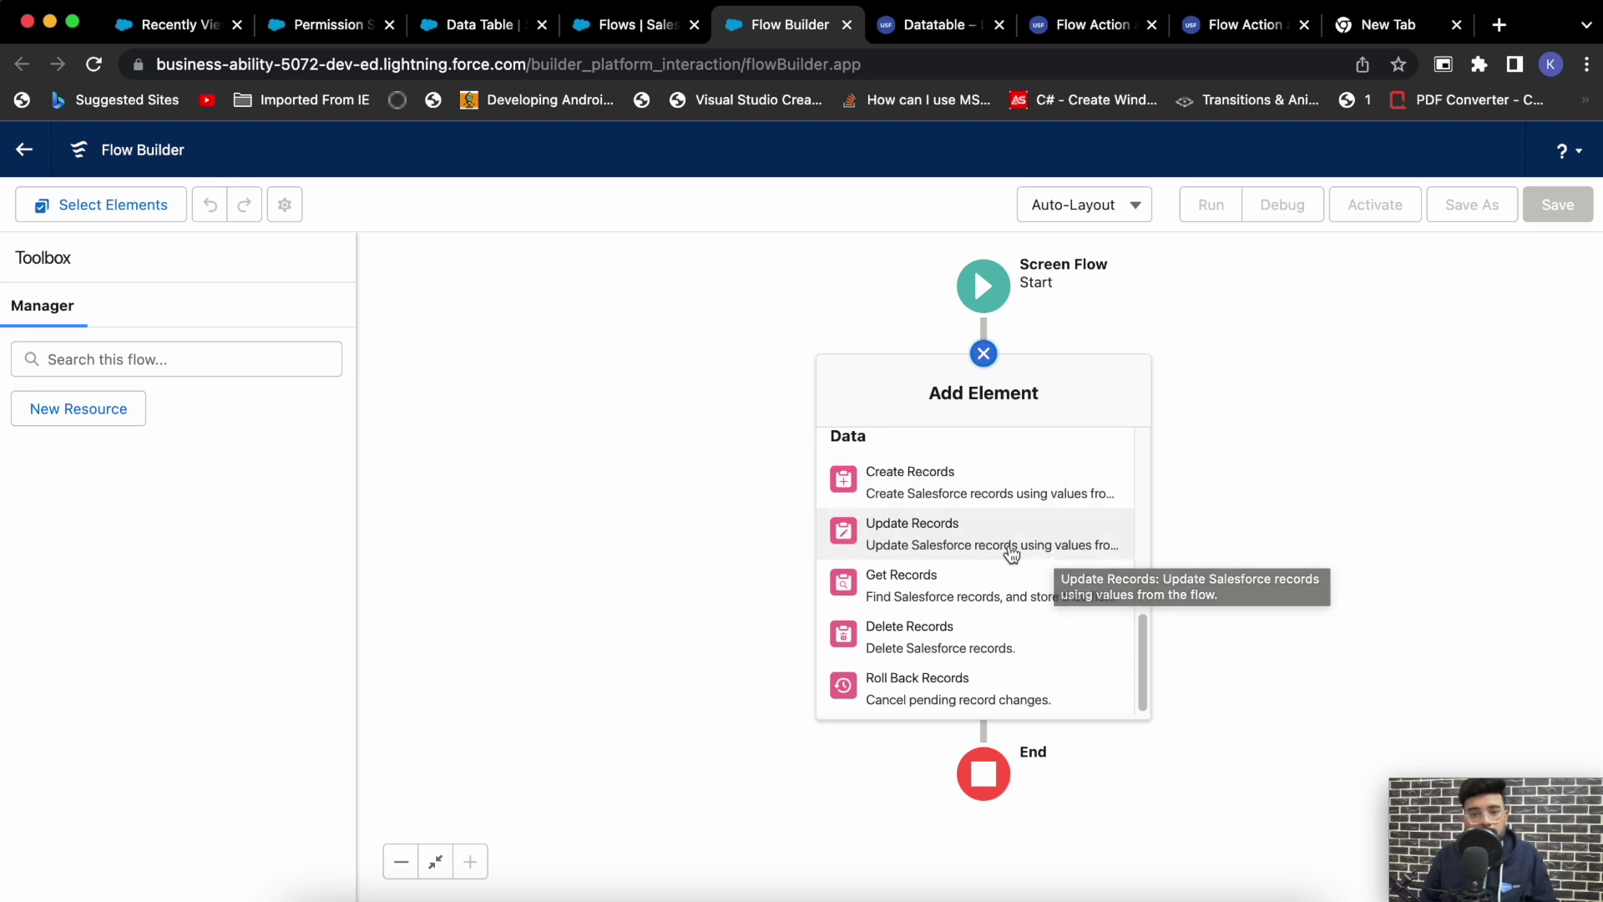
- Add a Get Records element labelled 'Account Records' on the Account object
click(958, 601)
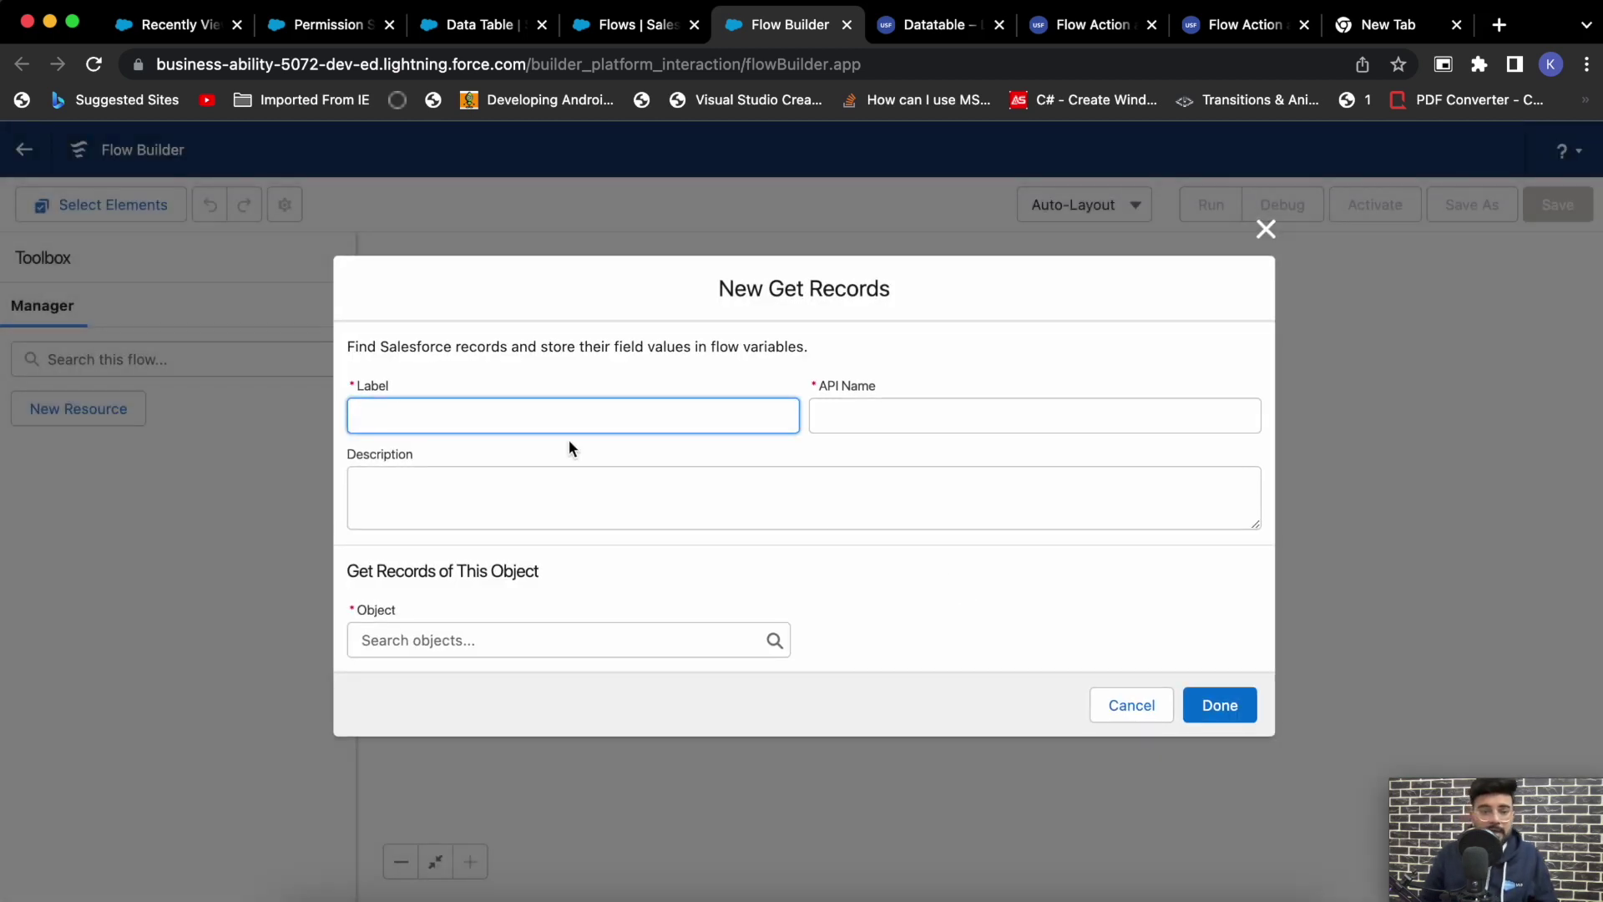
text(A)
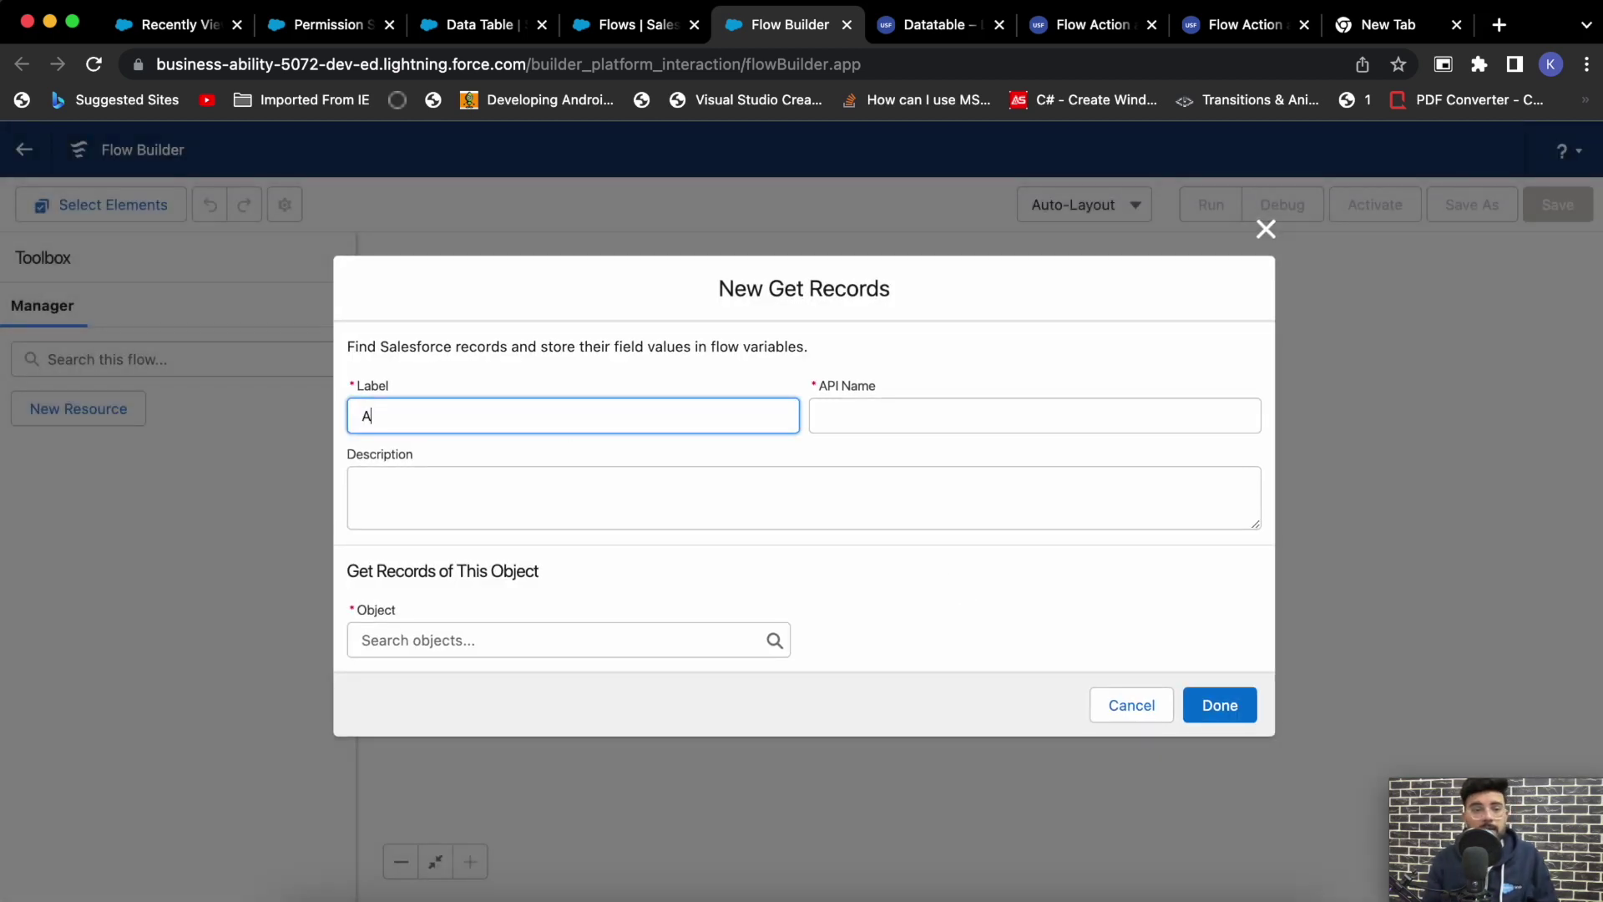
text(ccount Records)
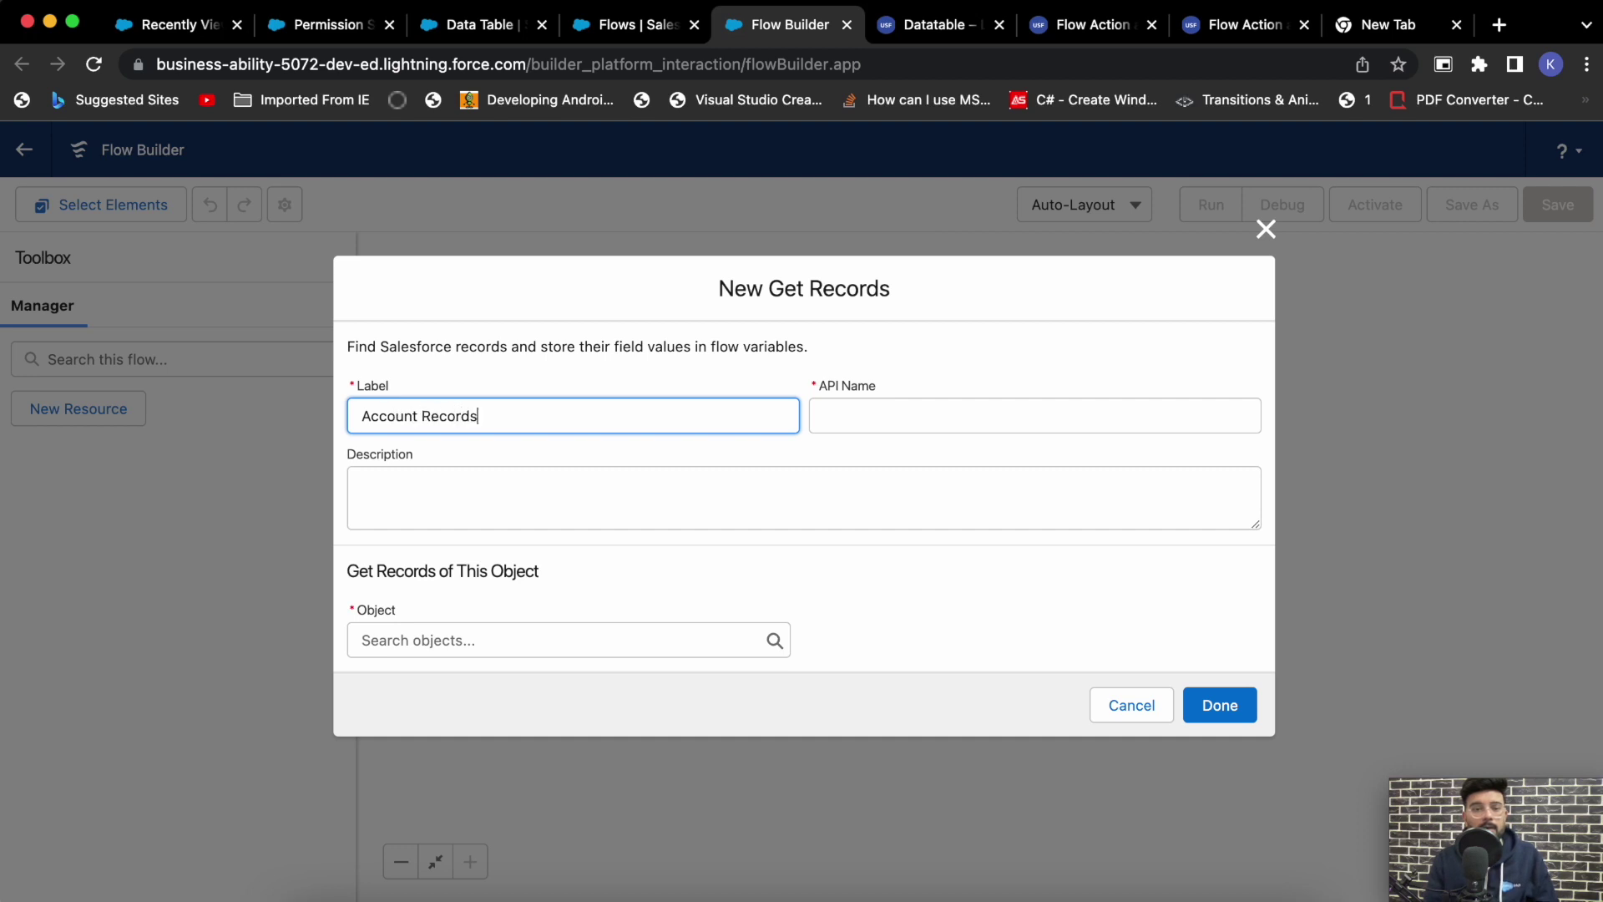
key(Tab)
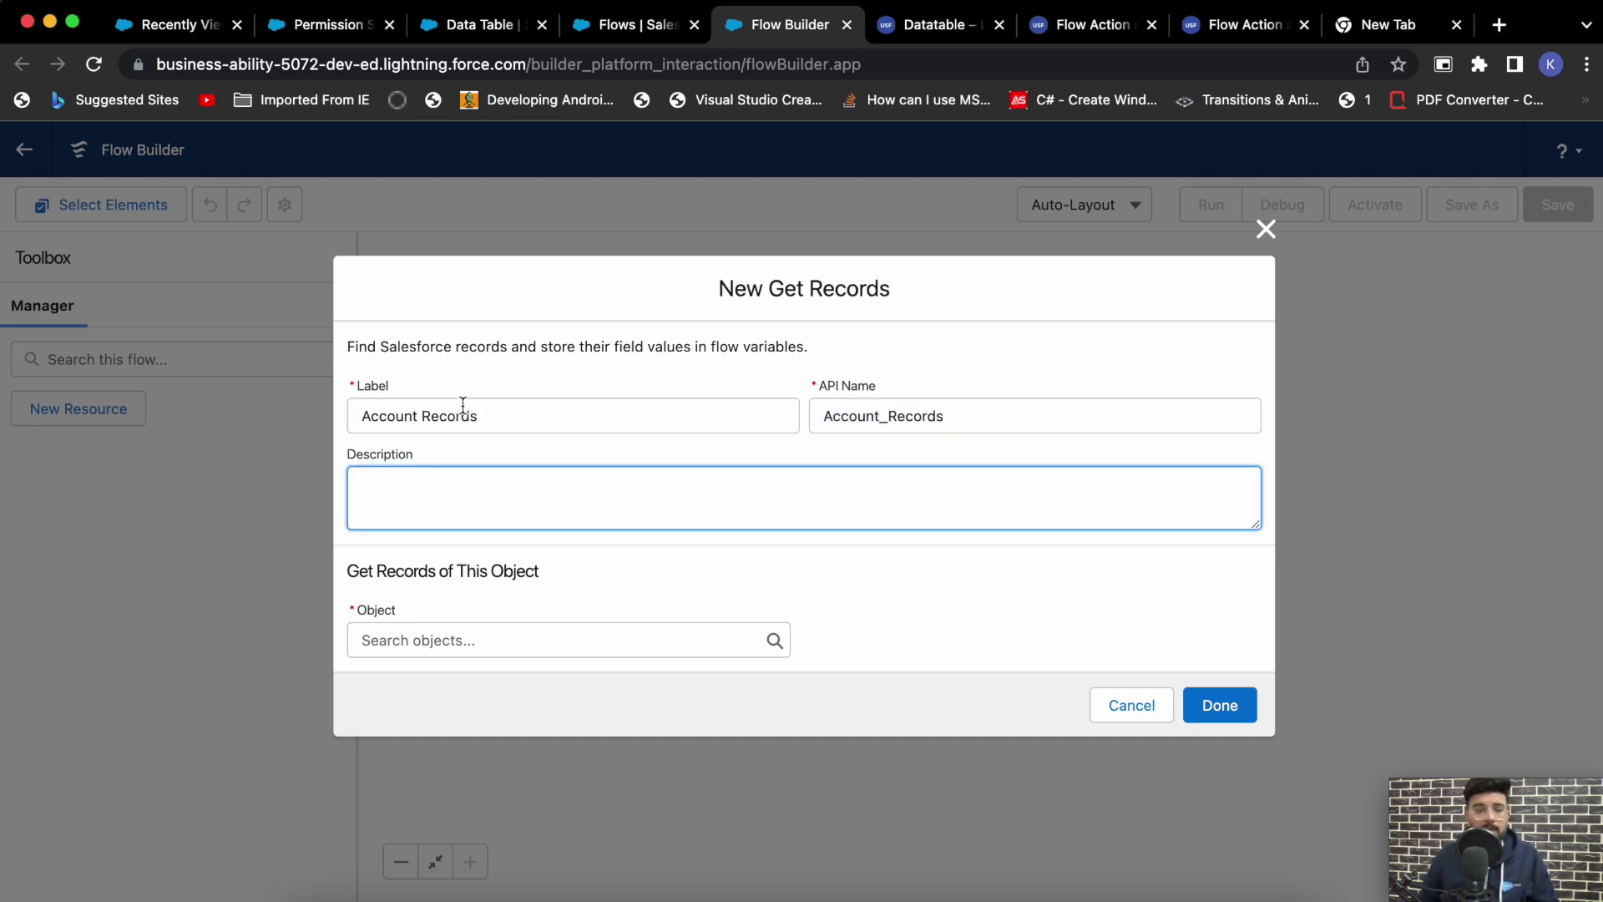
click(406, 641)
text(acc)
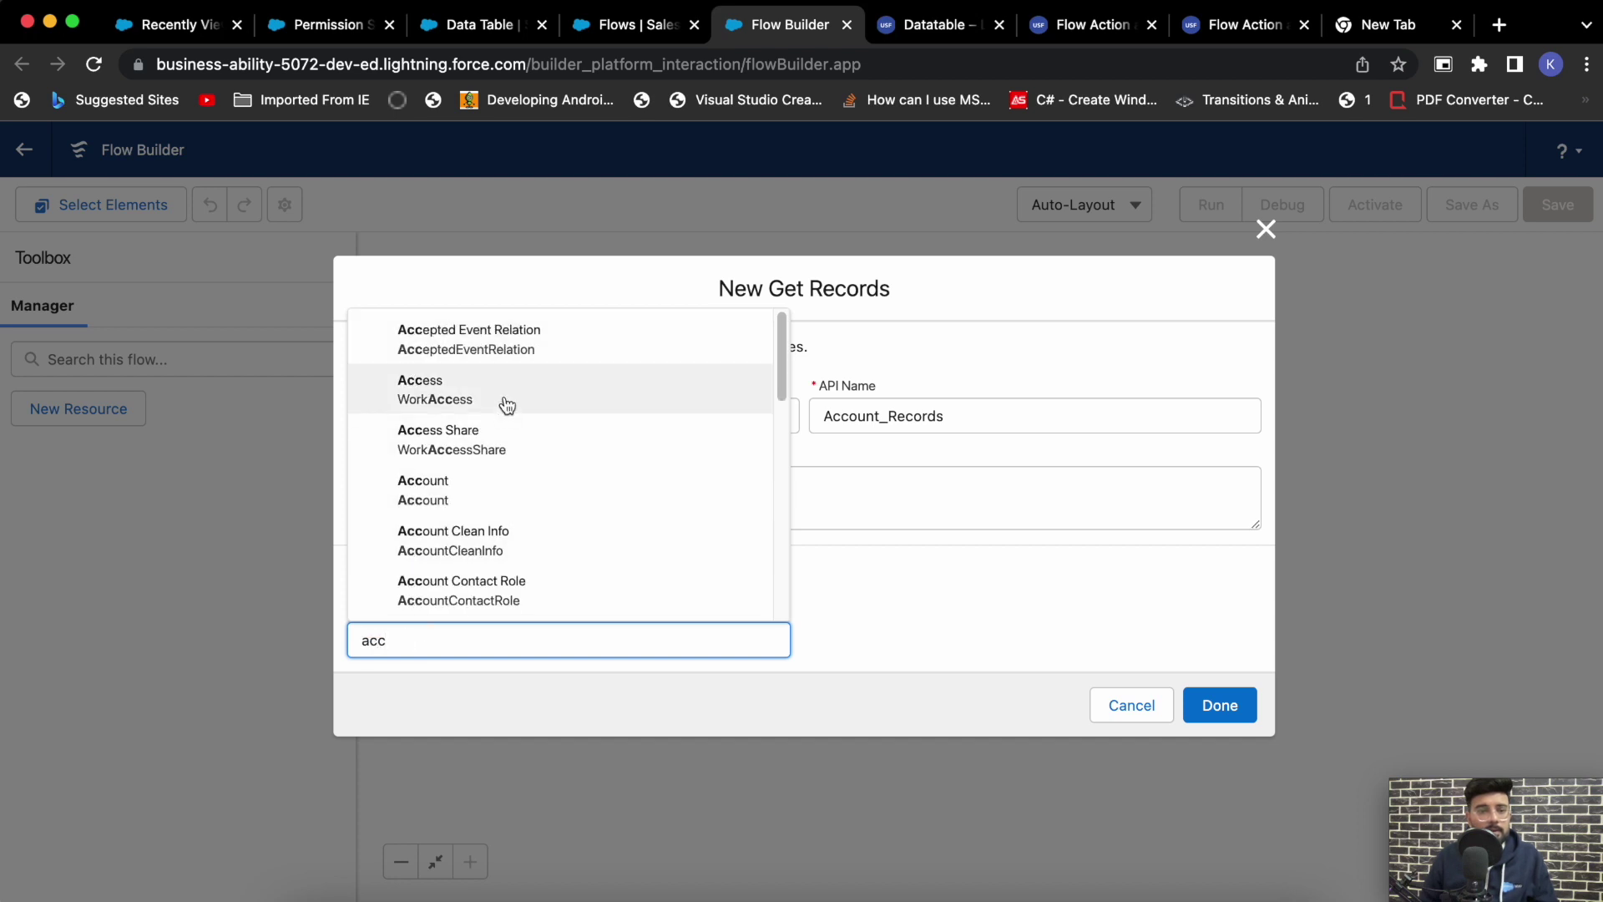
click(486, 489)
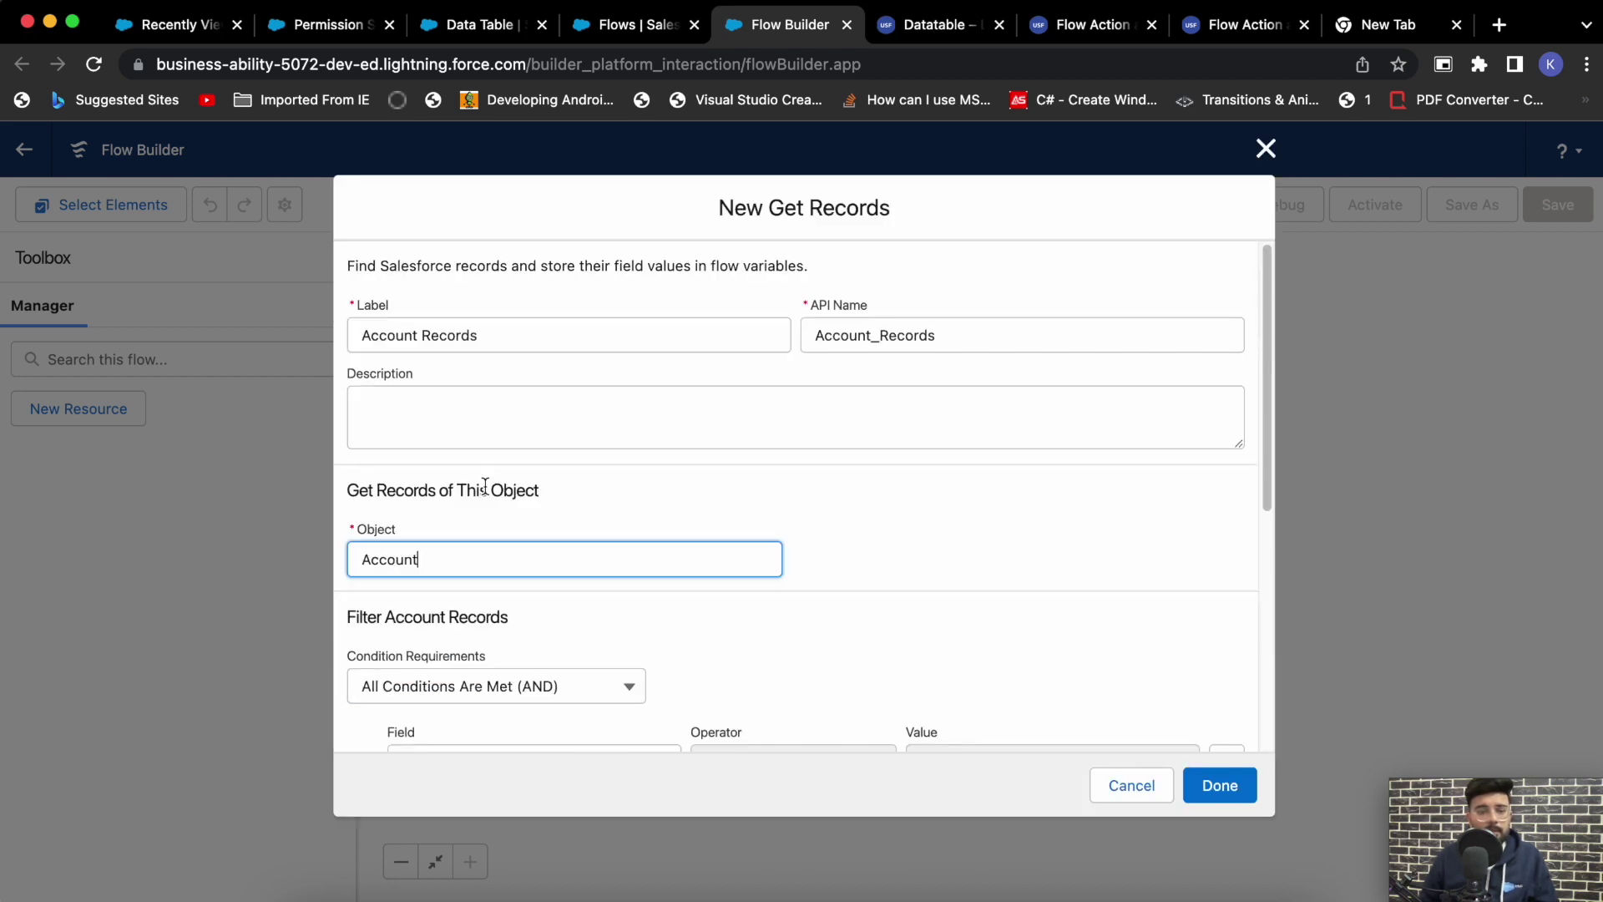
- Set its conditions to None, store all records, and finish the element
scroll(733, 521, down, 2)
click(590, 517)
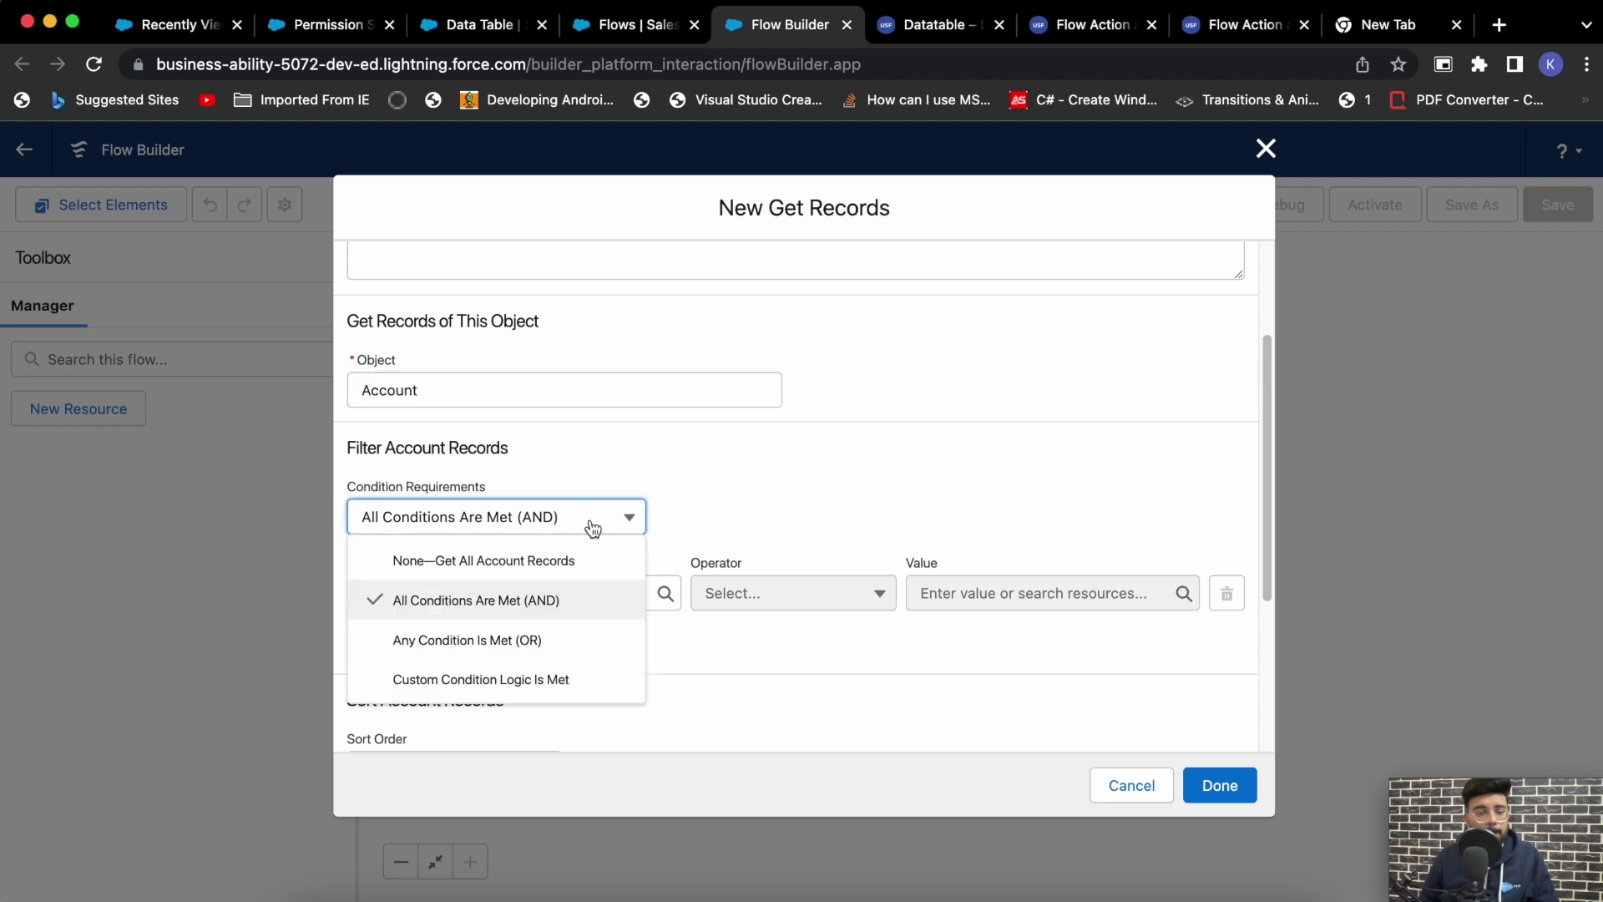
click(518, 575)
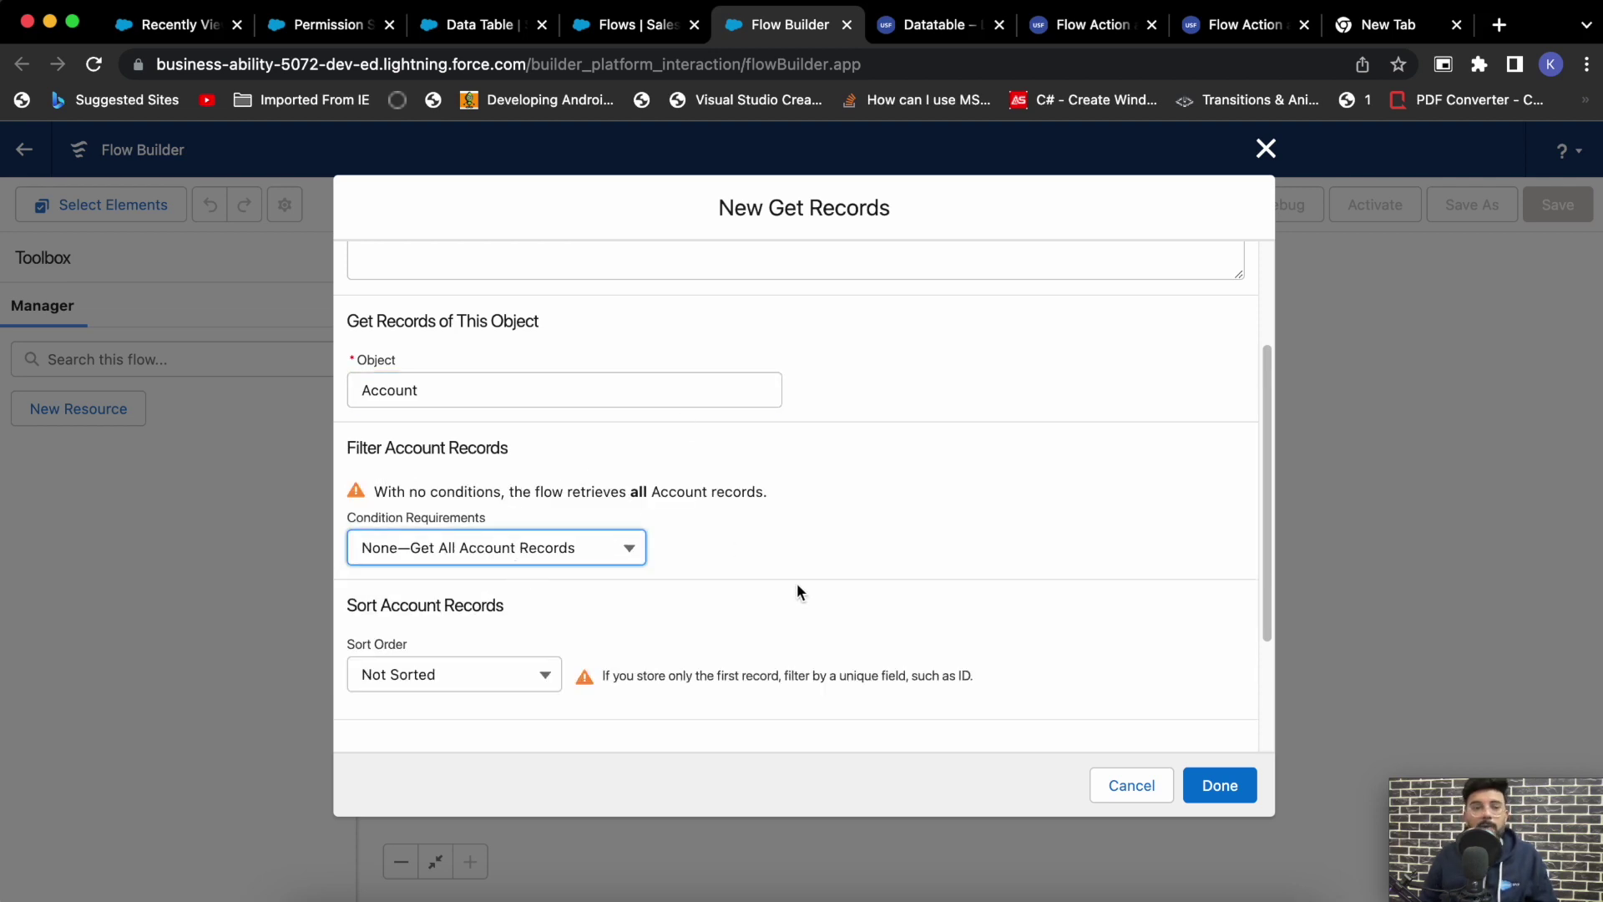
scroll(794, 591, down, 3)
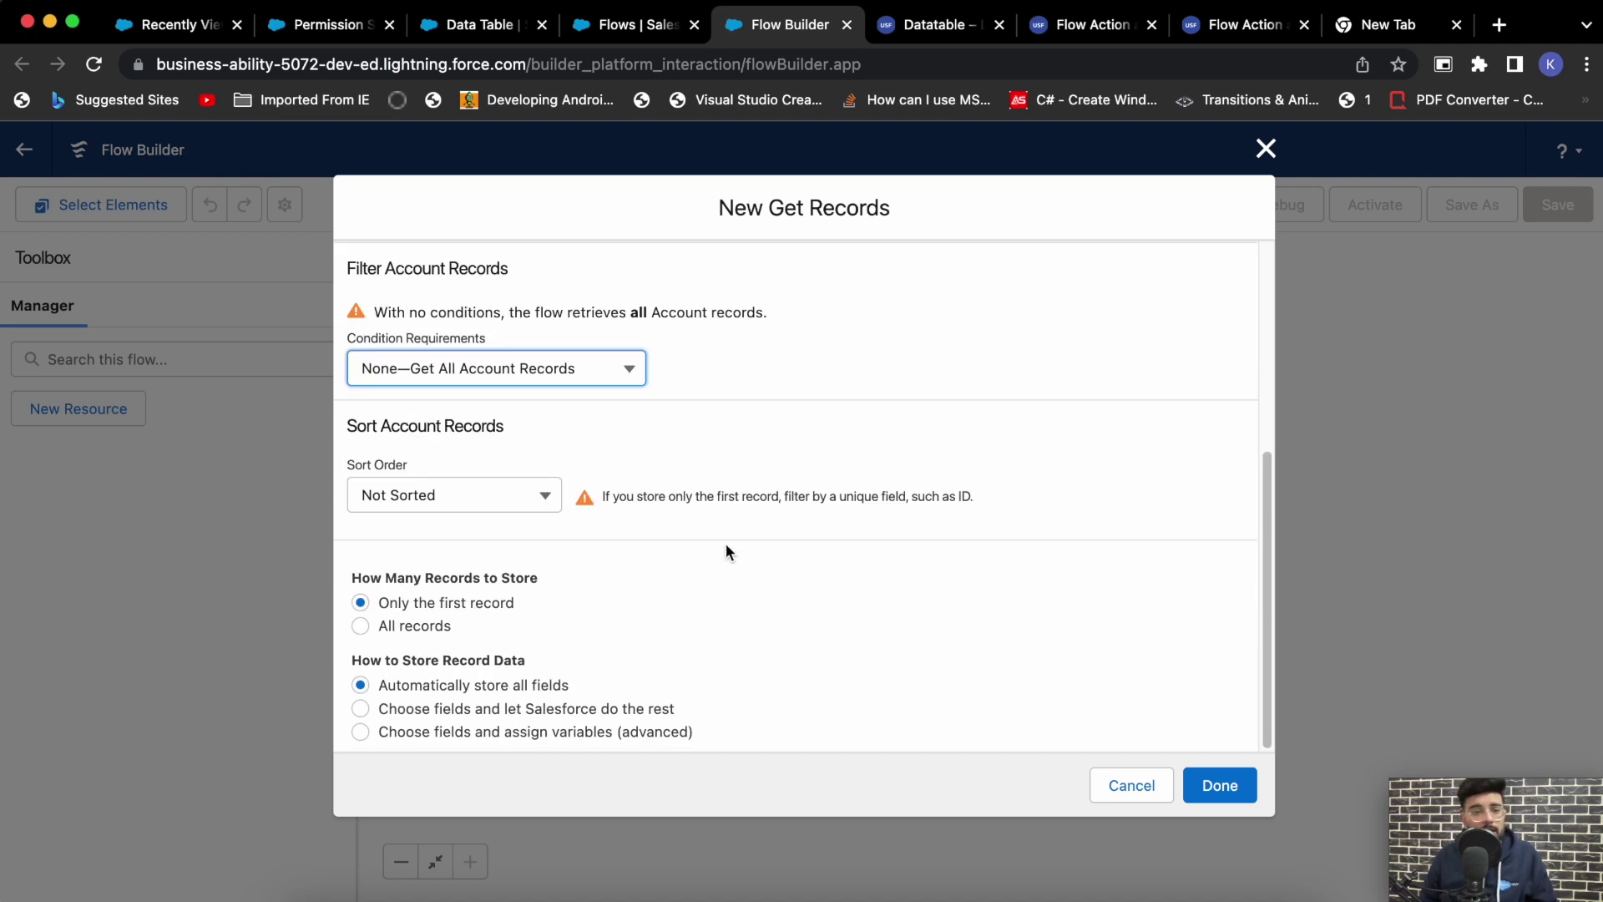
click(396, 625)
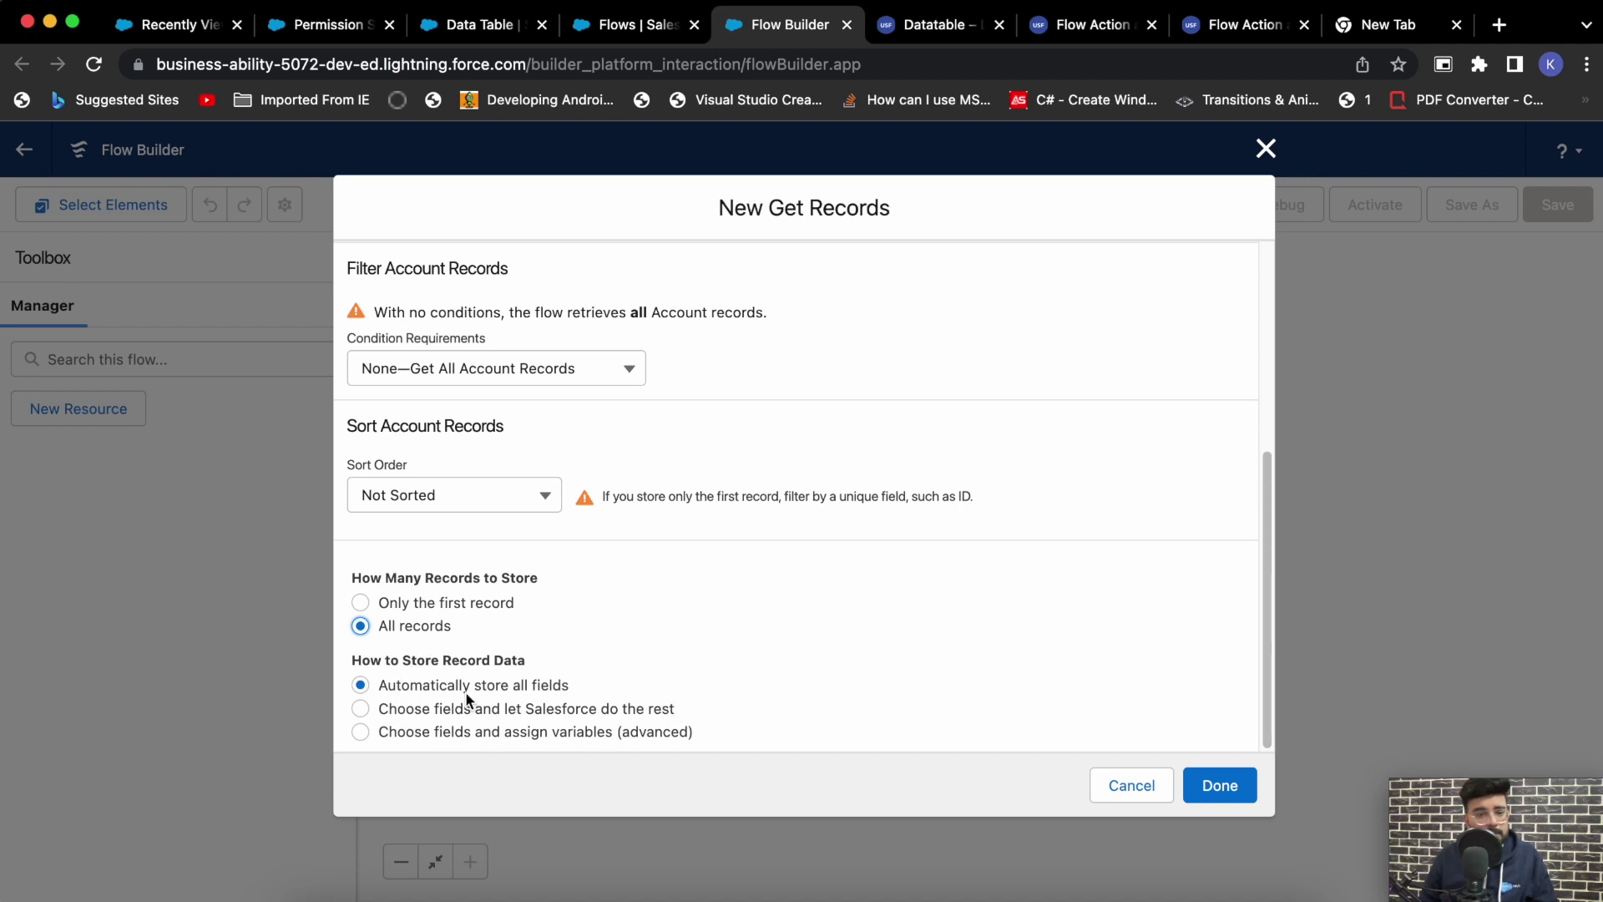
click(1219, 785)
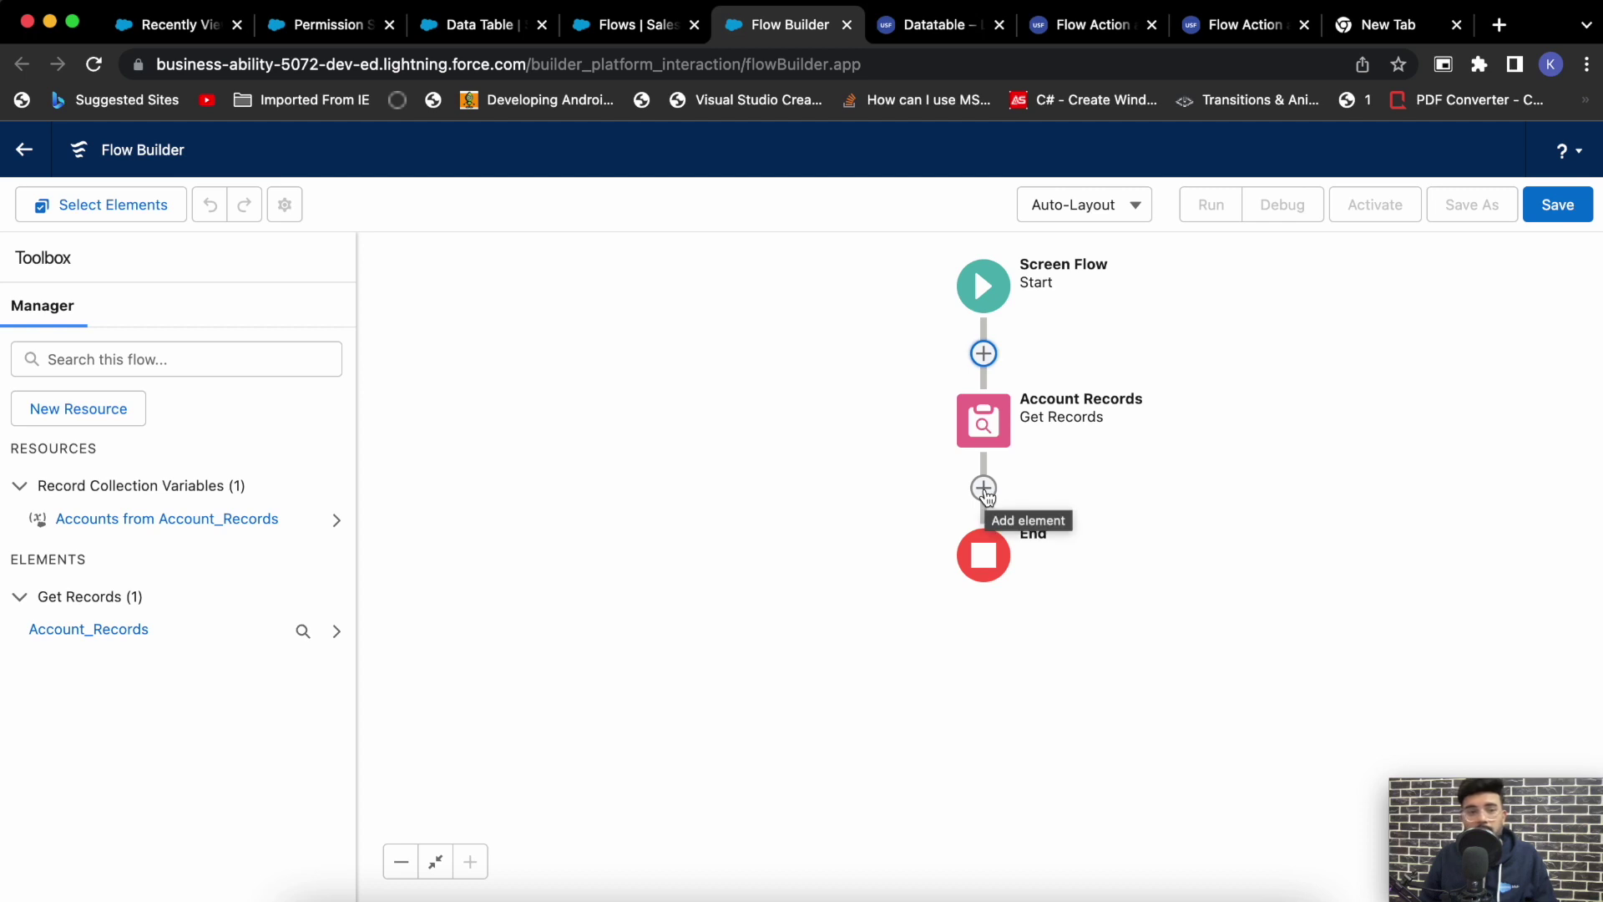
- Add a screen after Account Records labelled 'Flow Data Table' and search components for 'da'
click(984, 489)
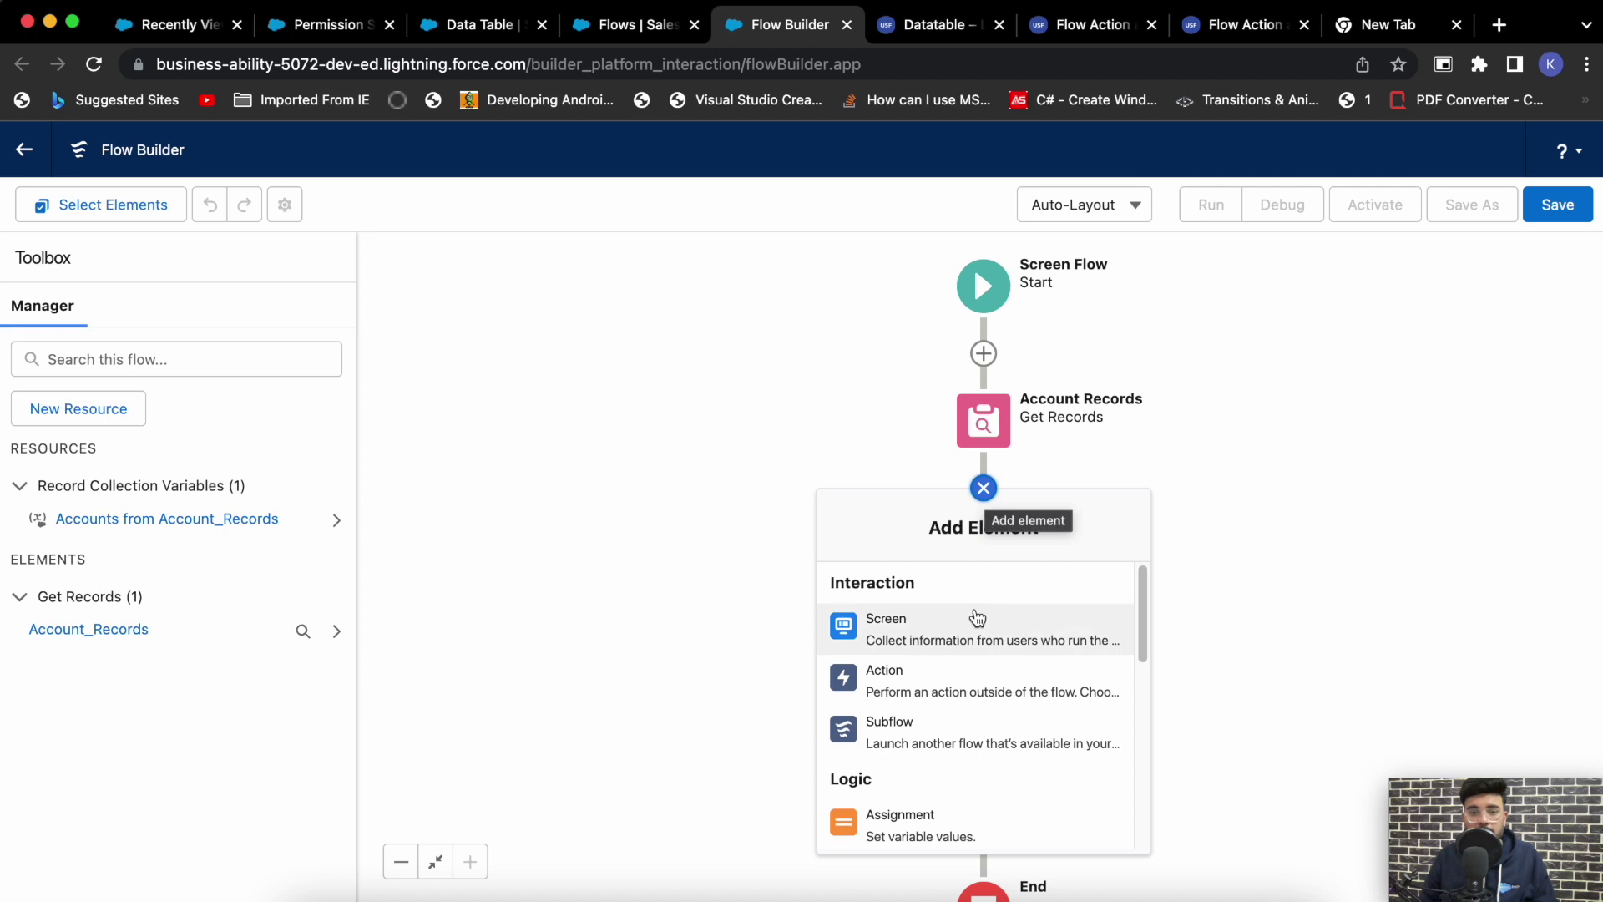
click(974, 628)
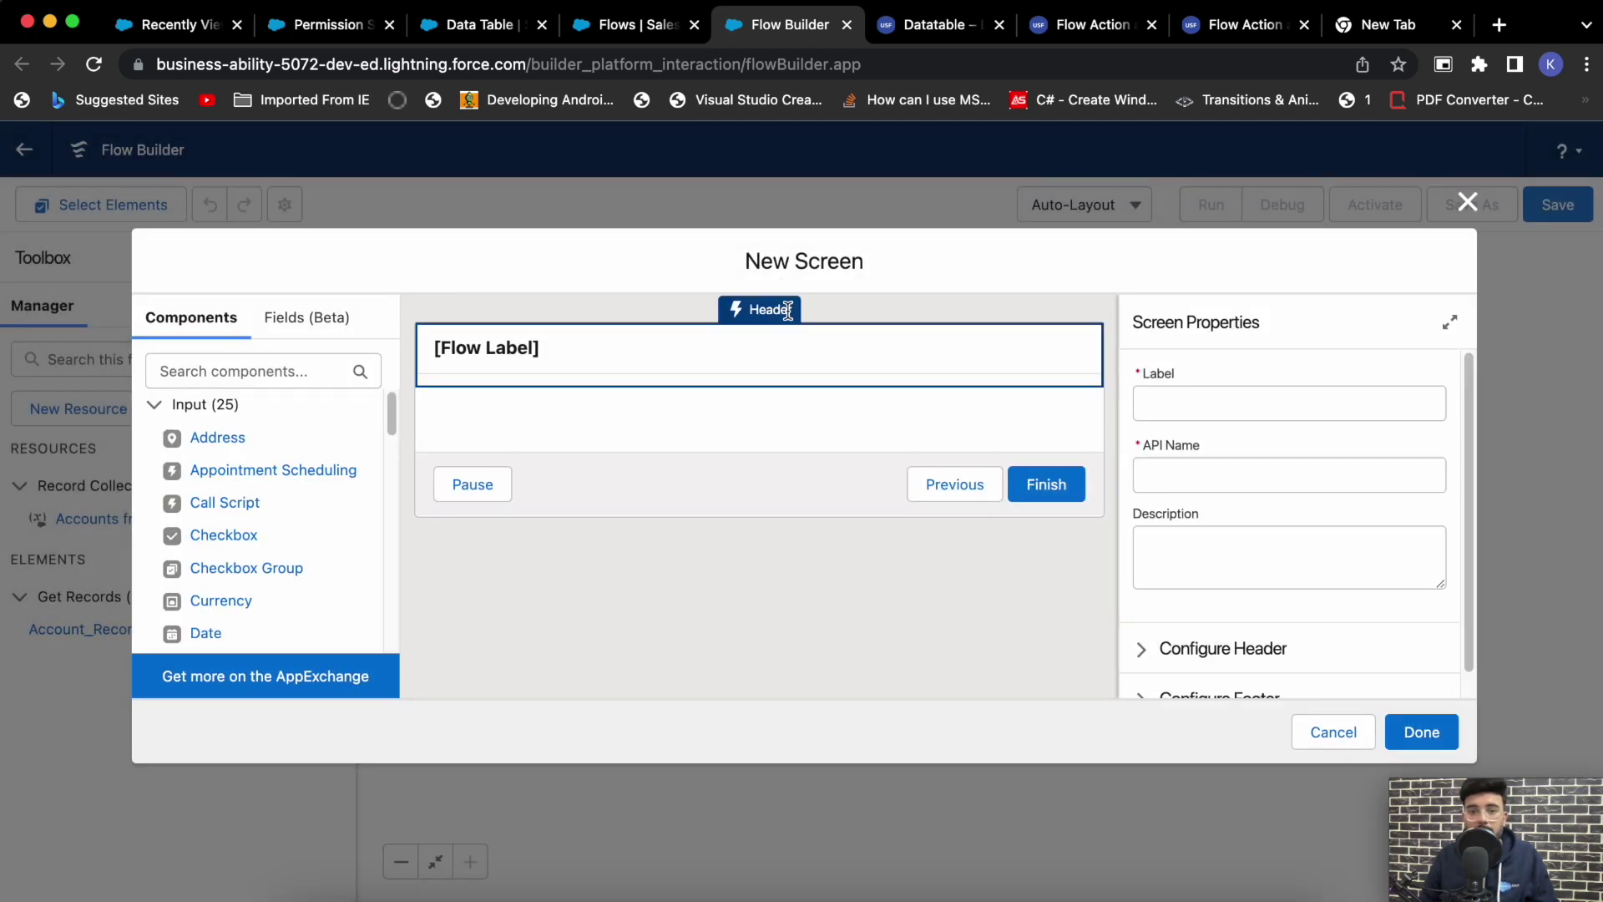
click(1185, 399)
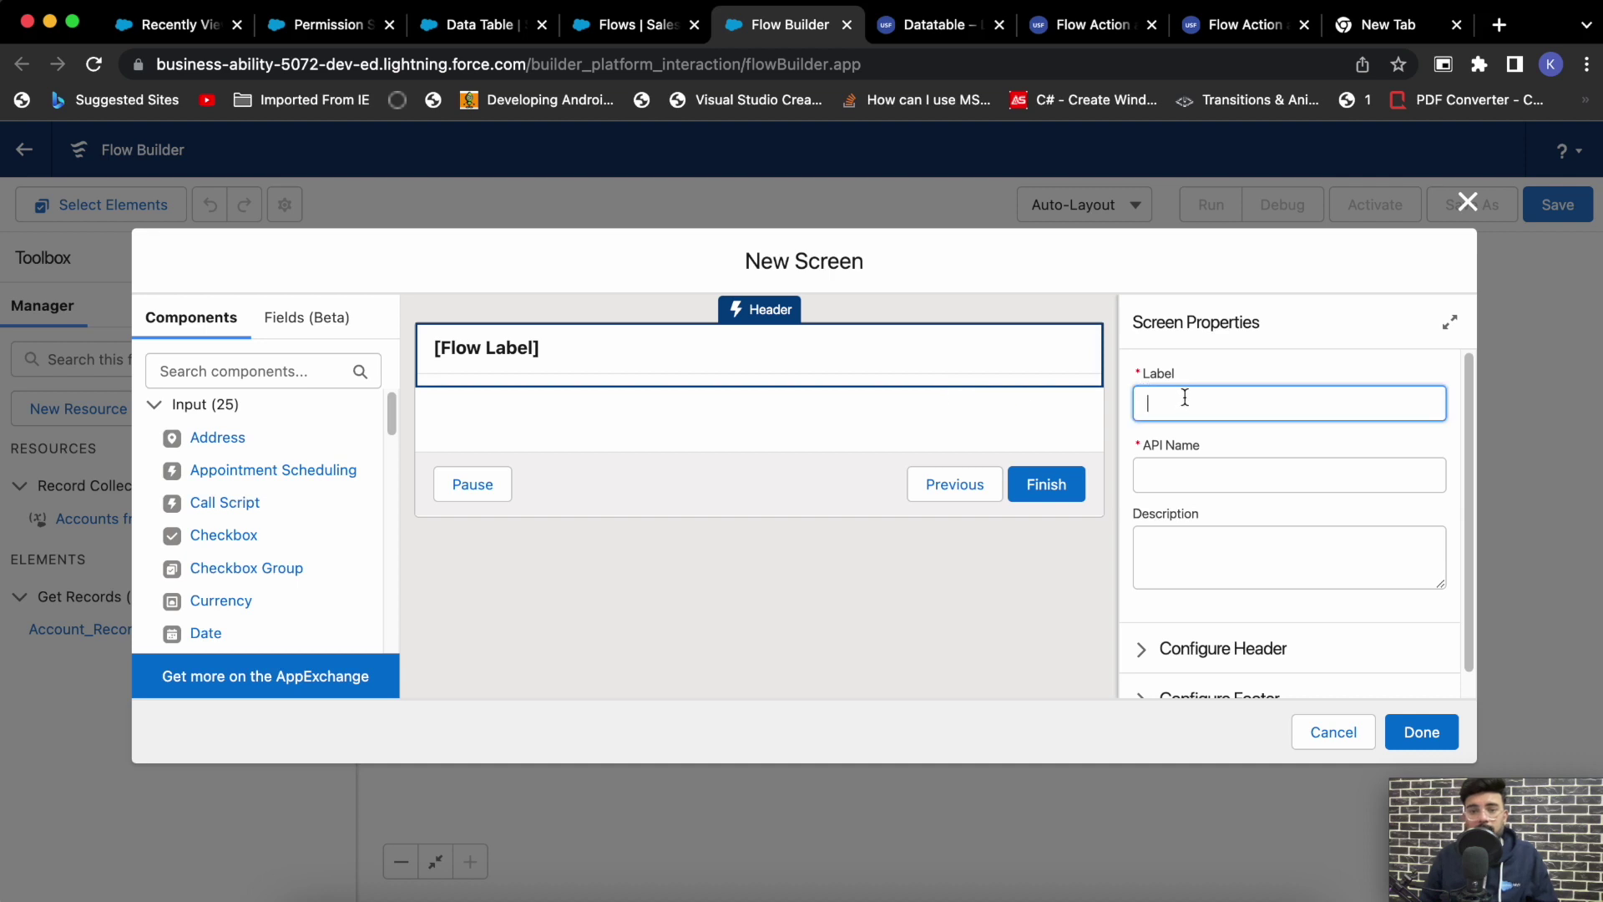
text(Flow Data Table)
key(Tab)
key(Tab)
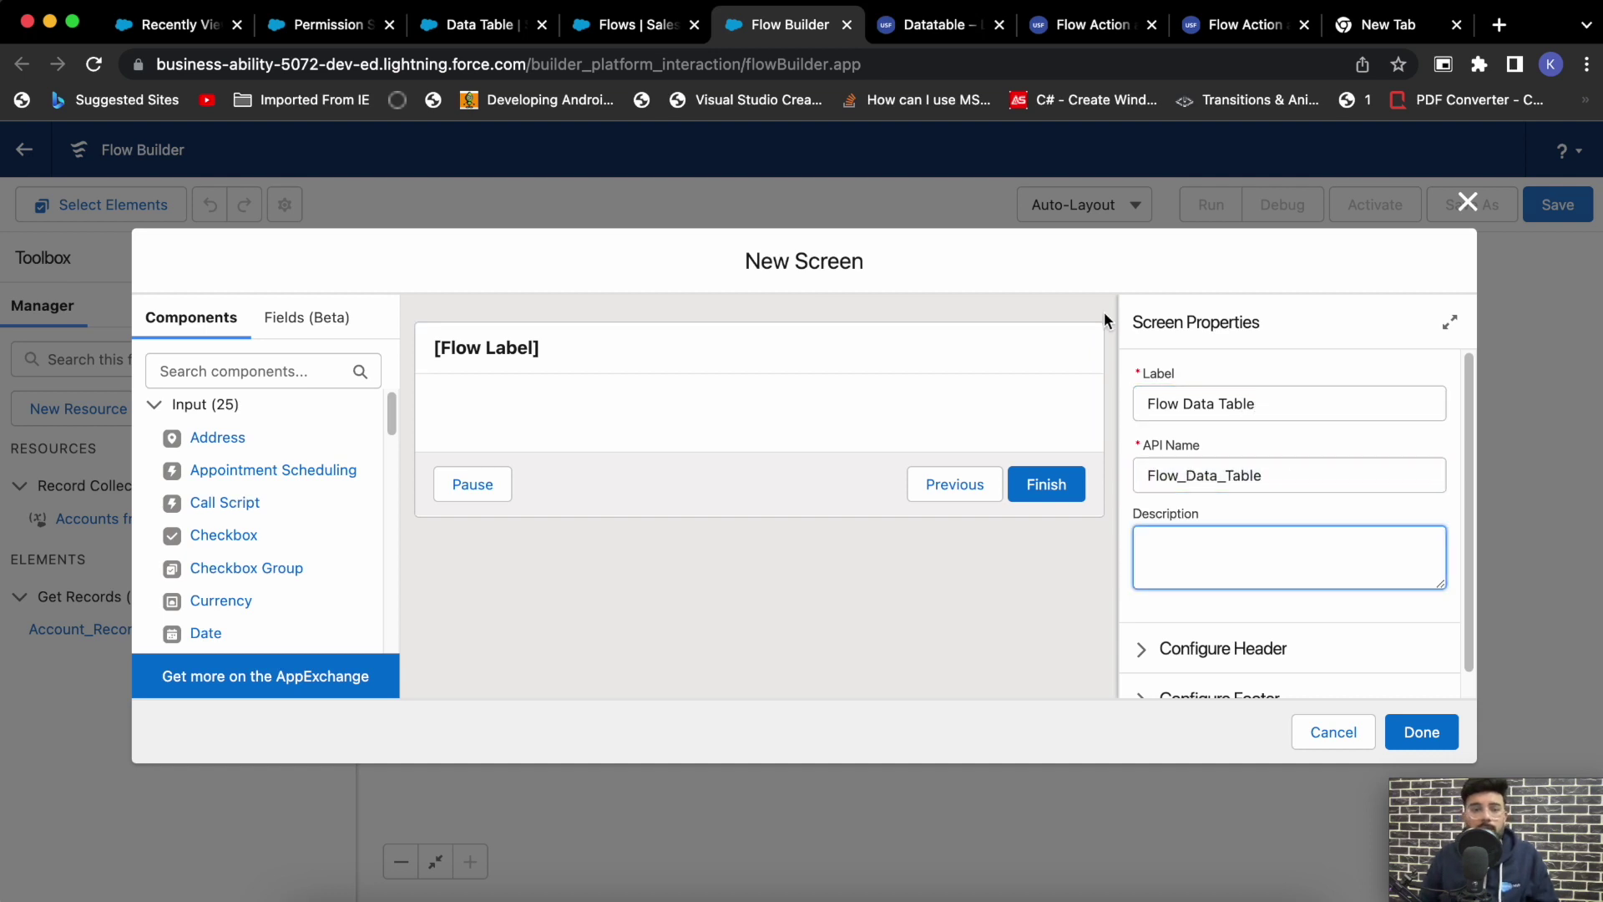
click(624, 425)
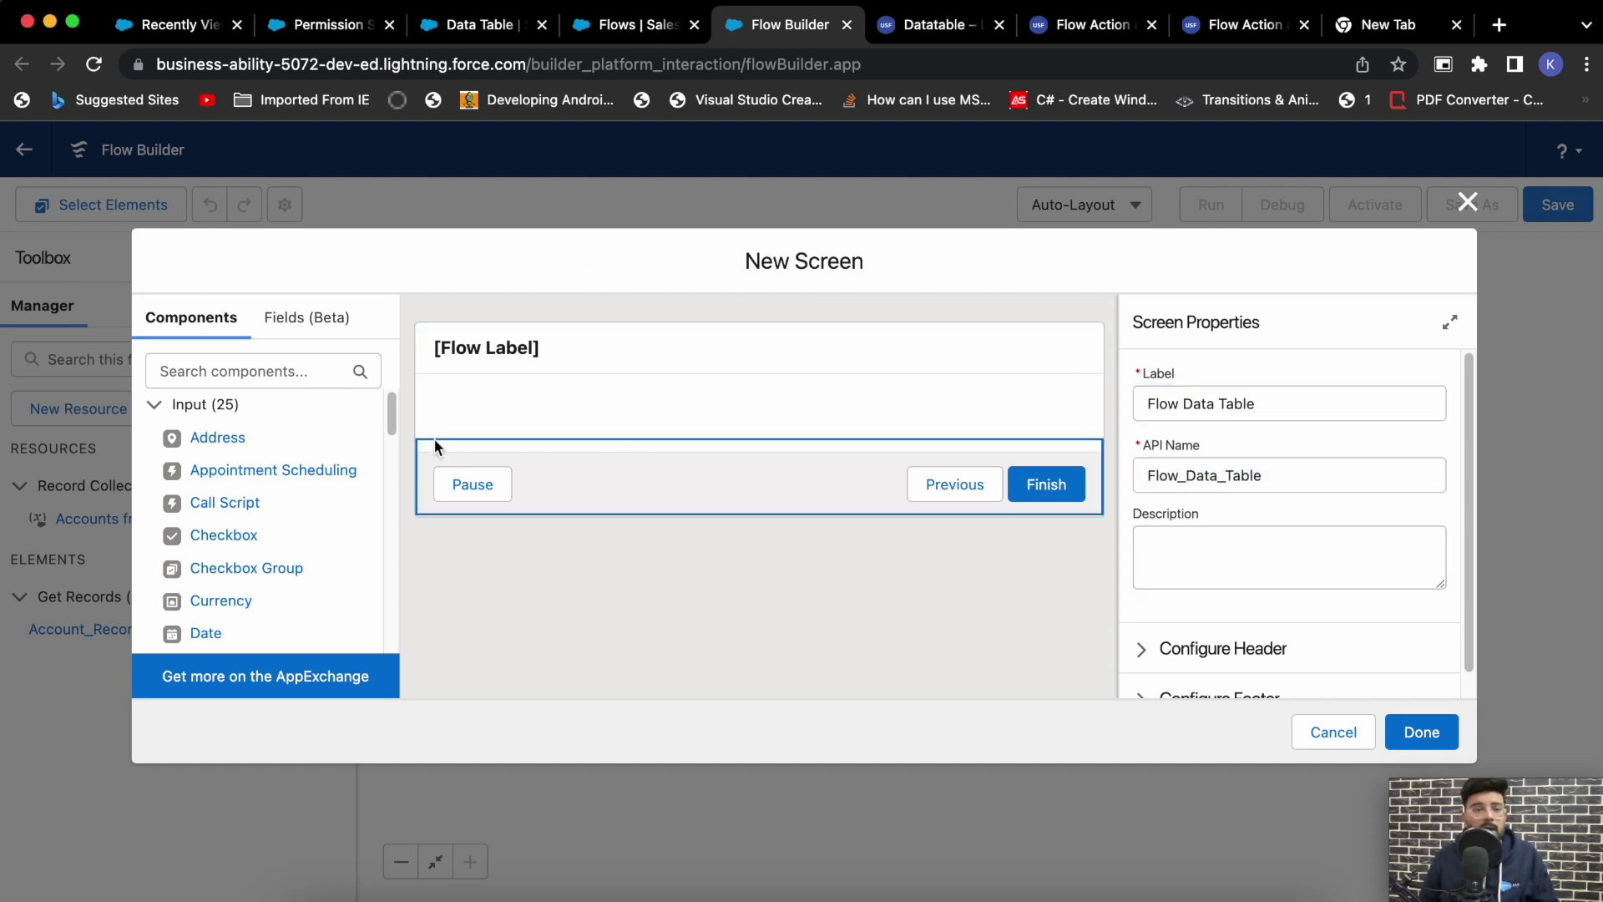
click(256, 373)
text(da)
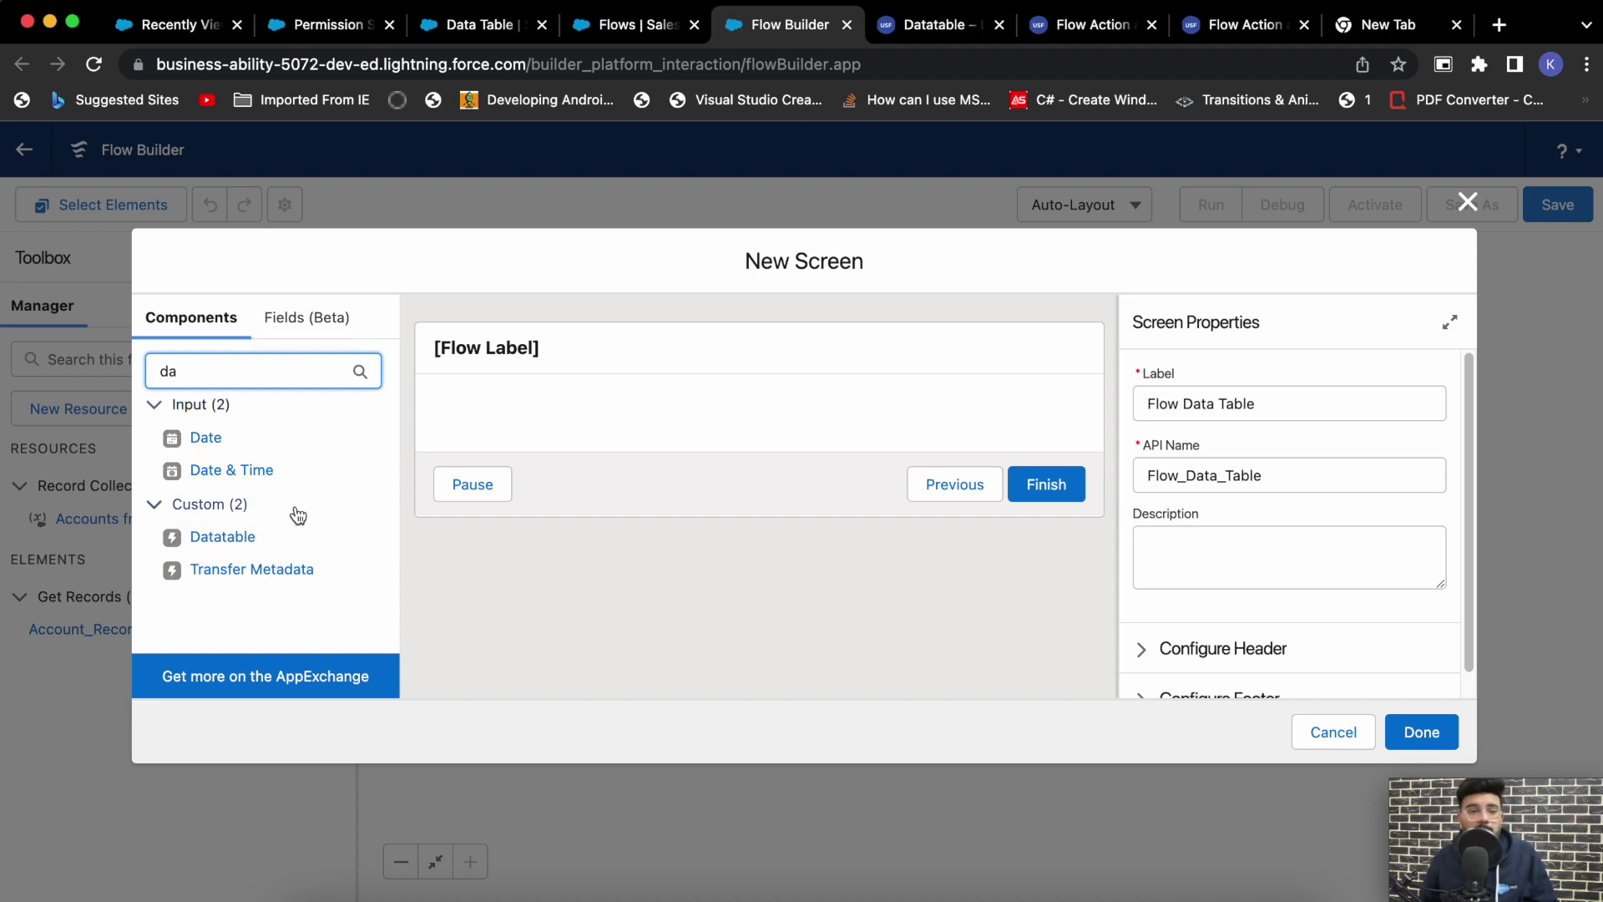
- Place a Datatable component on the screen with API name flowDataTable
drag(223, 544, 566, 427)
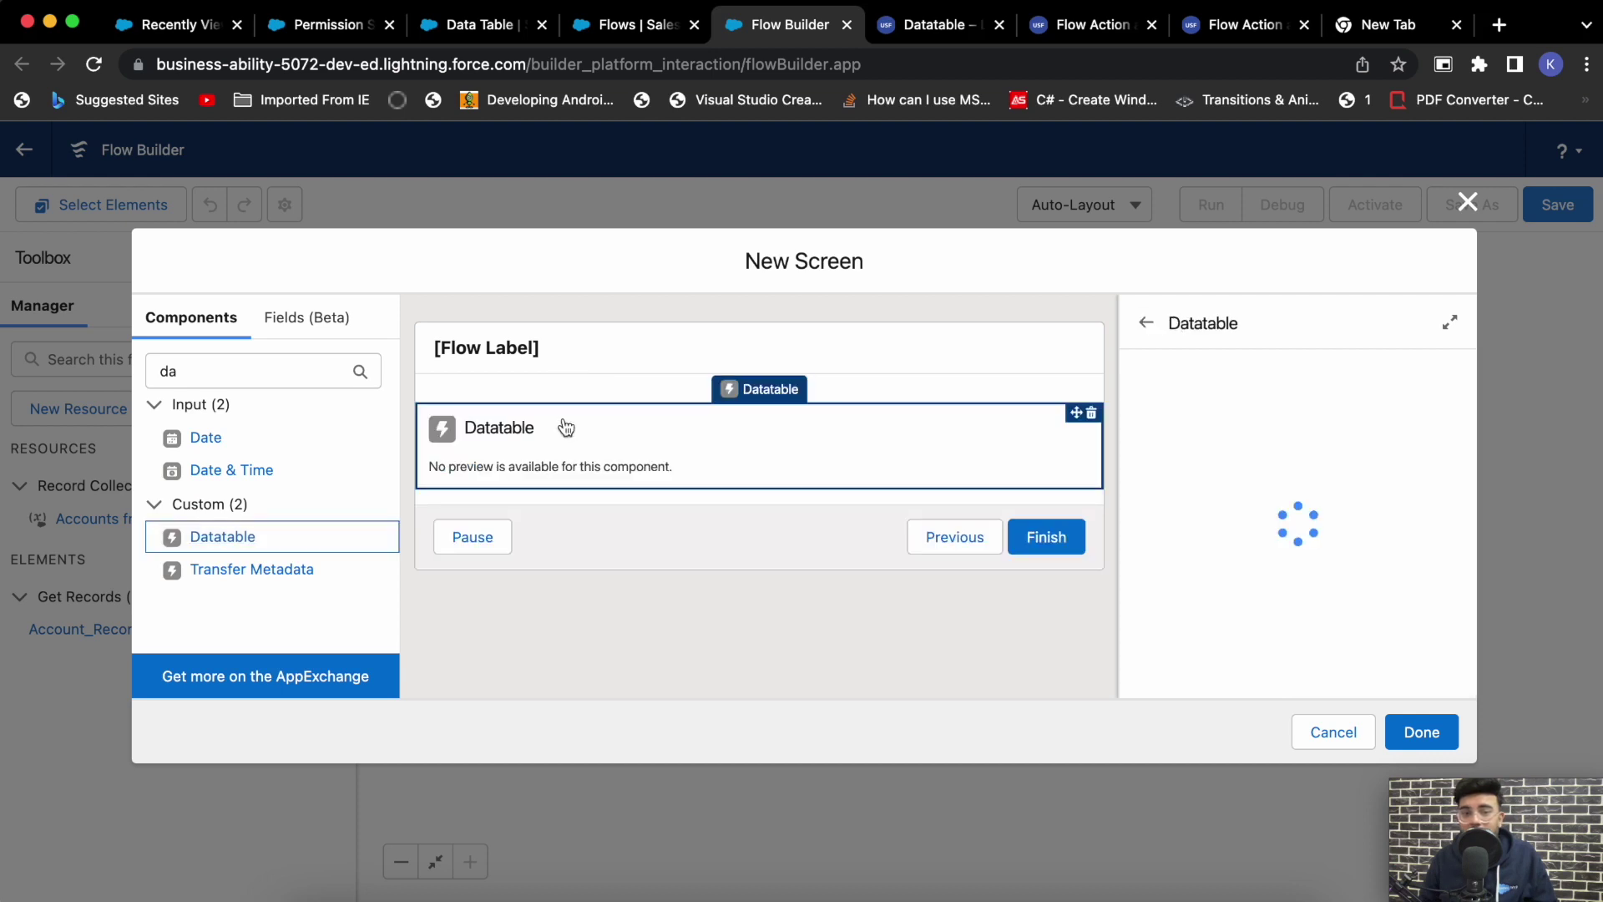
click(1251, 385)
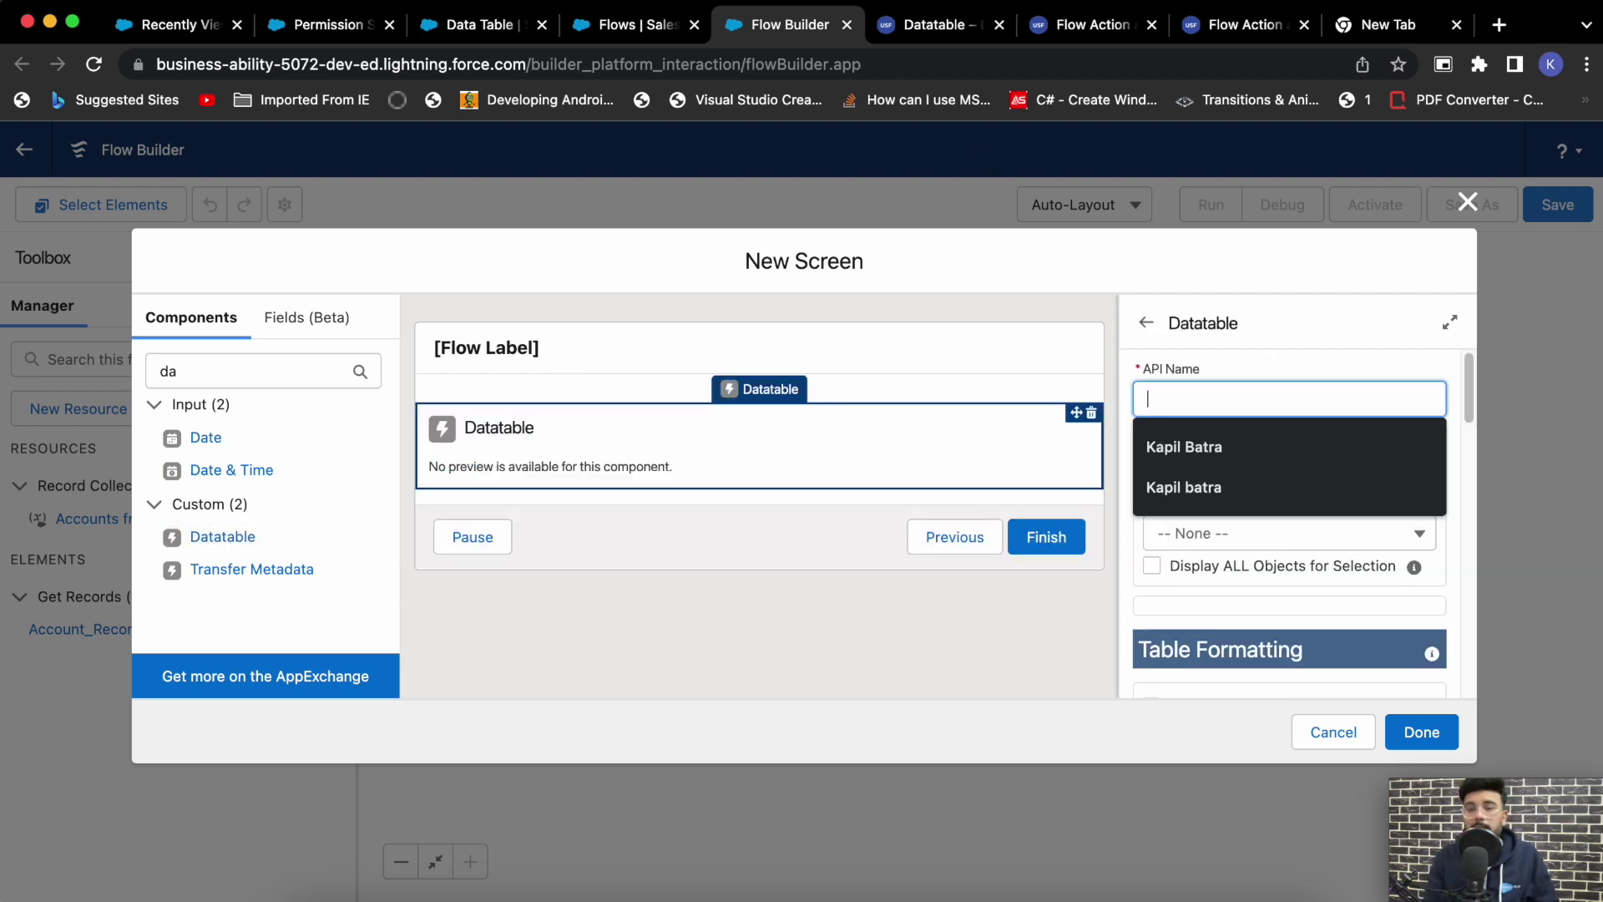
text(flow)
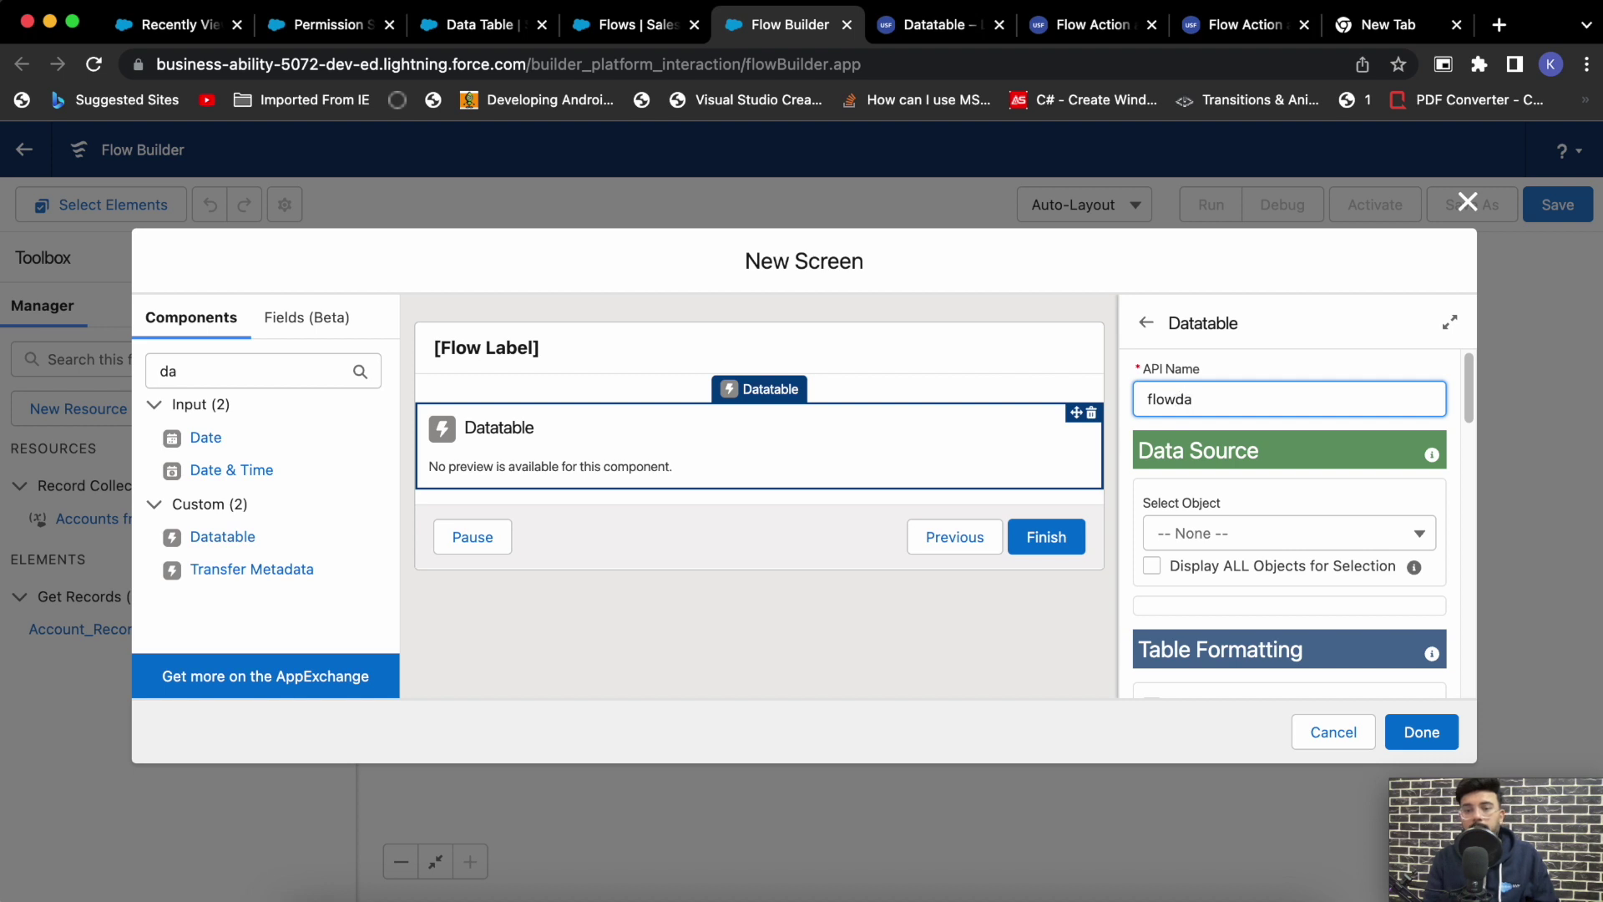
text(DataTable)
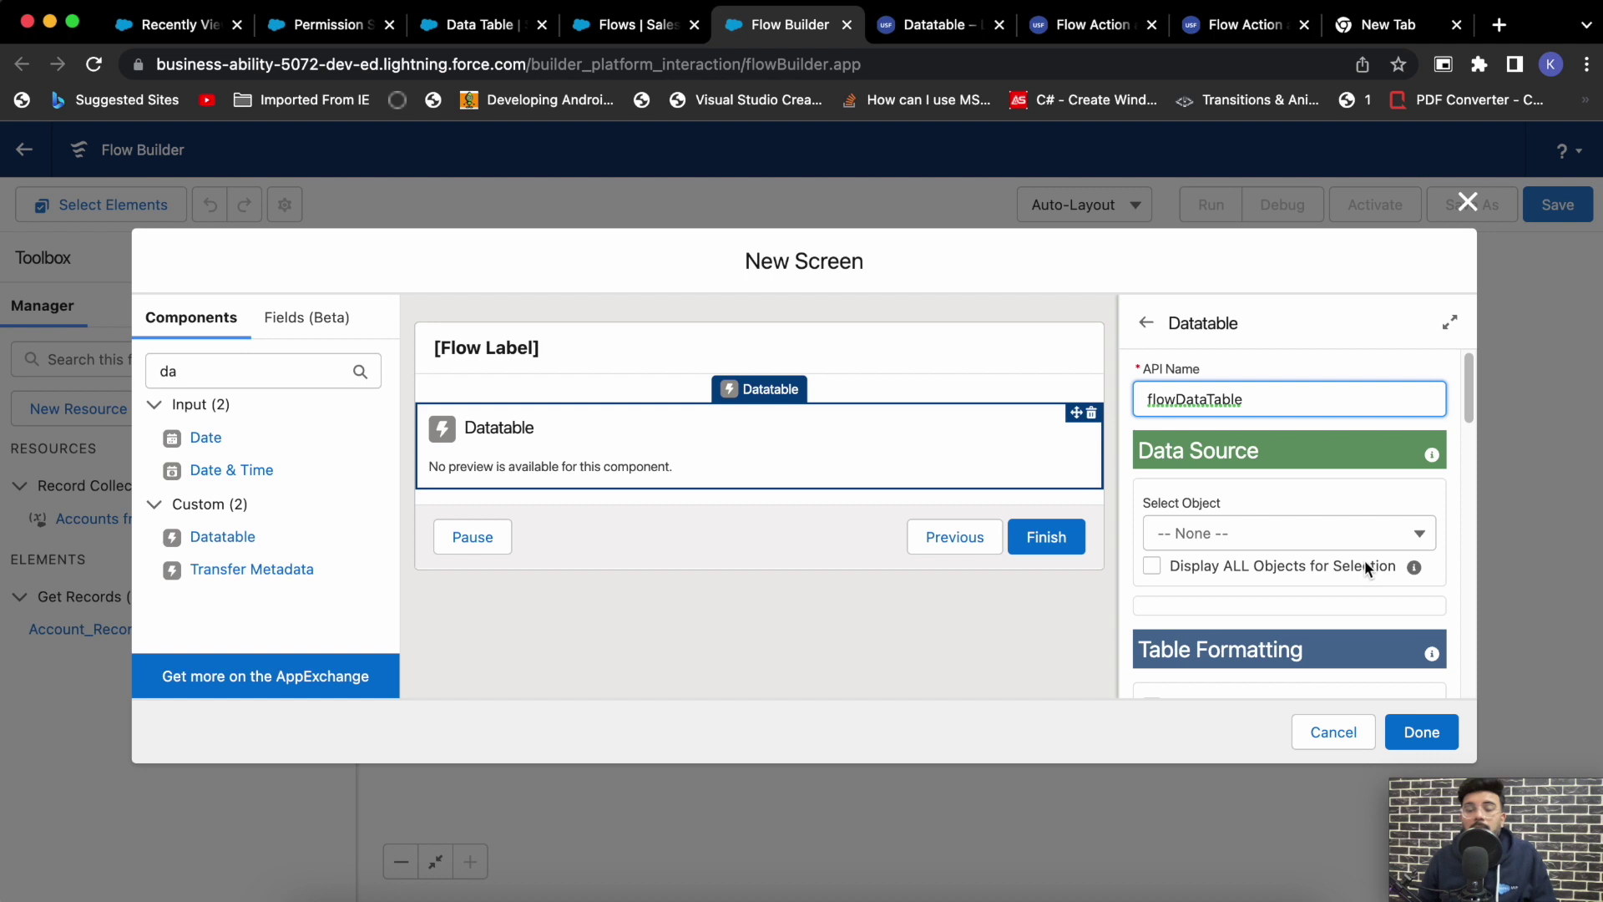
scroll(1357, 524, down, 1)
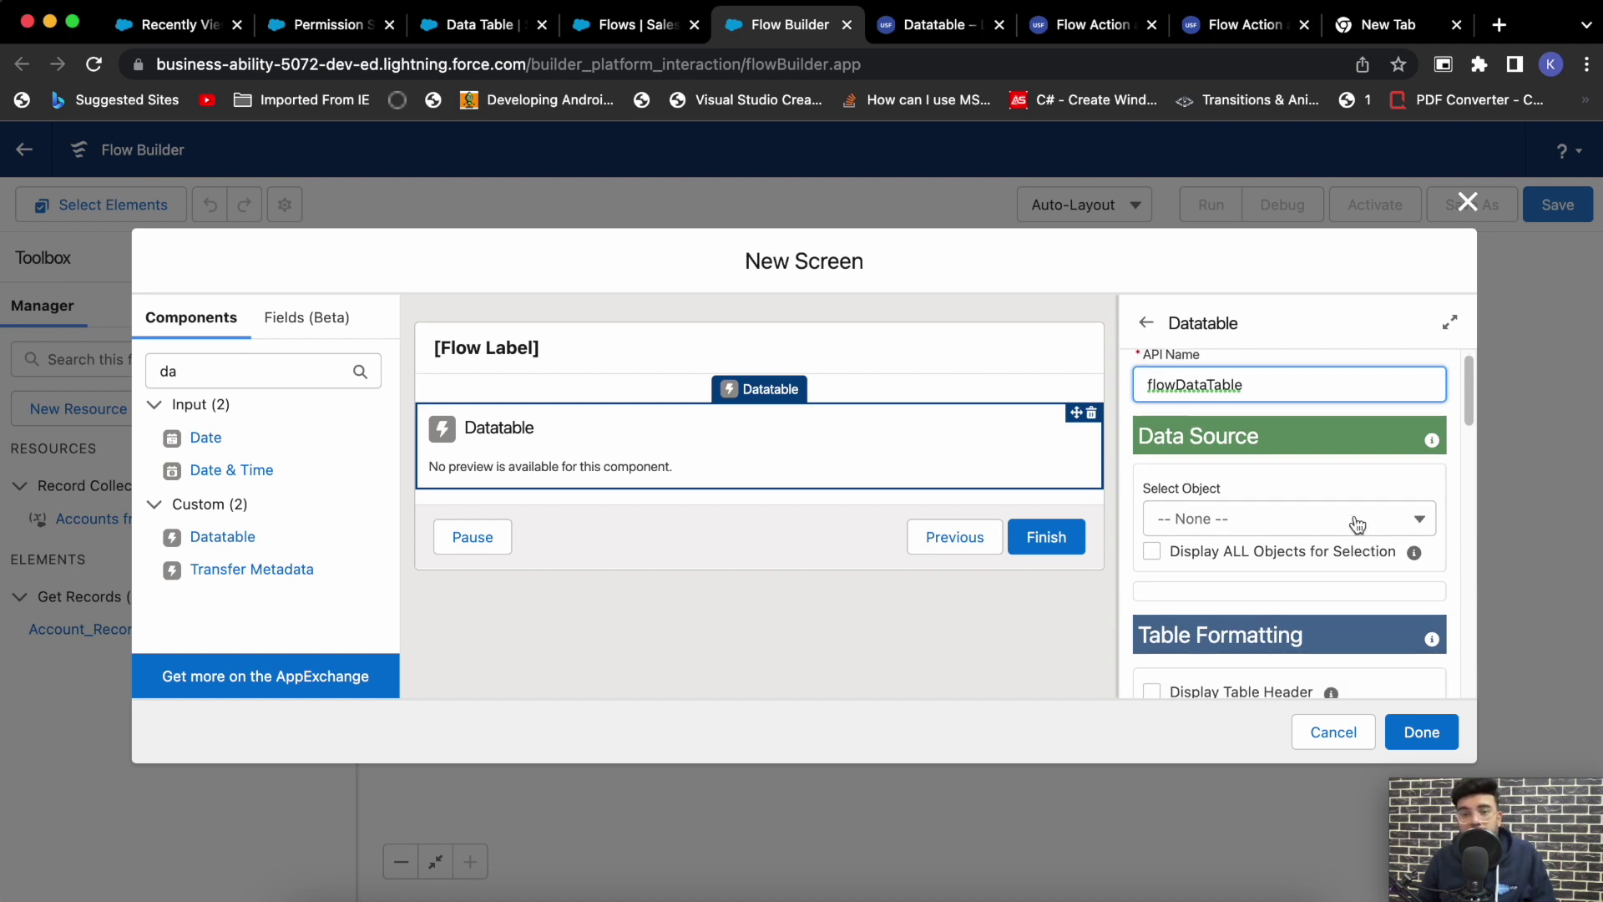
scroll(1357, 523, down, 4)
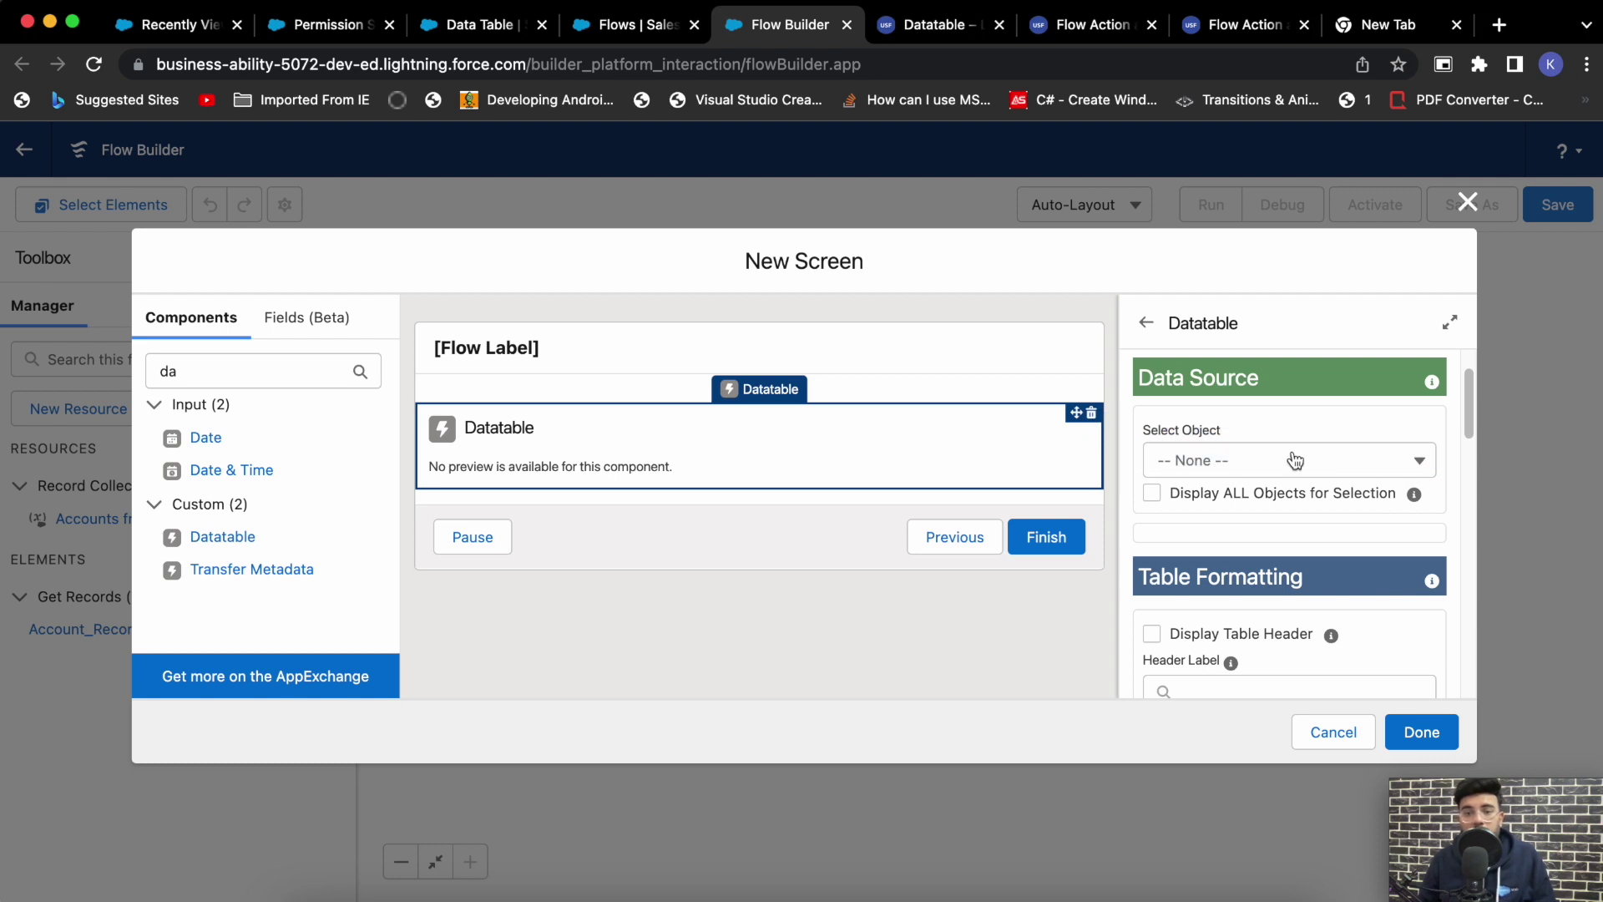
- Set the datatable's object to Account and display the Account Records collection
click(1355, 463)
click(1307, 505)
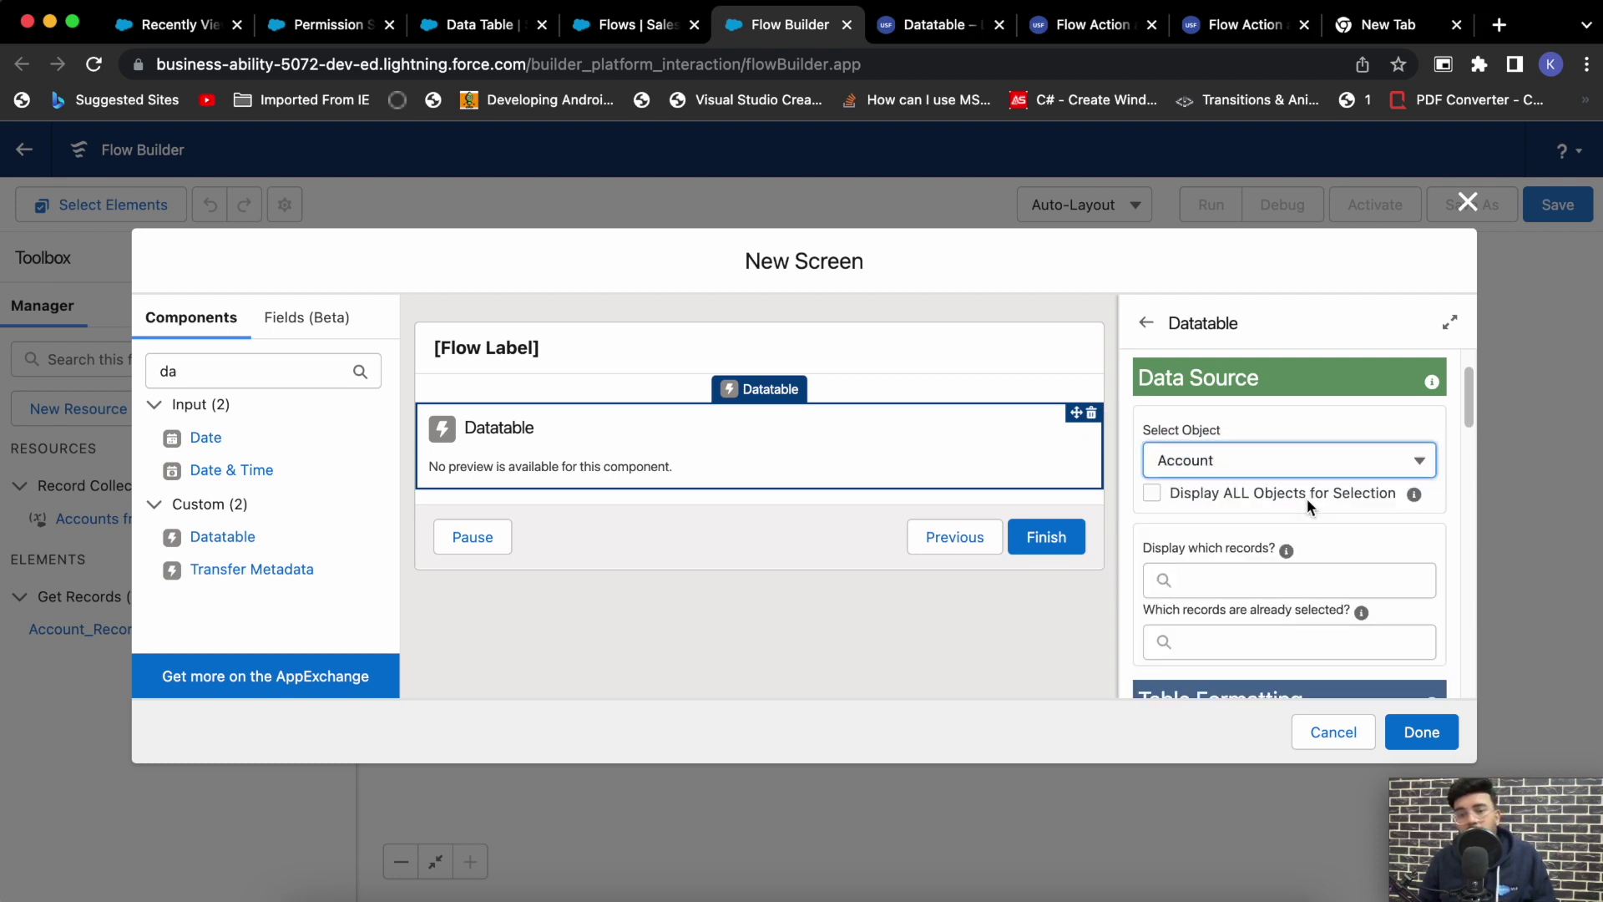
scroll(1392, 523, down, 3)
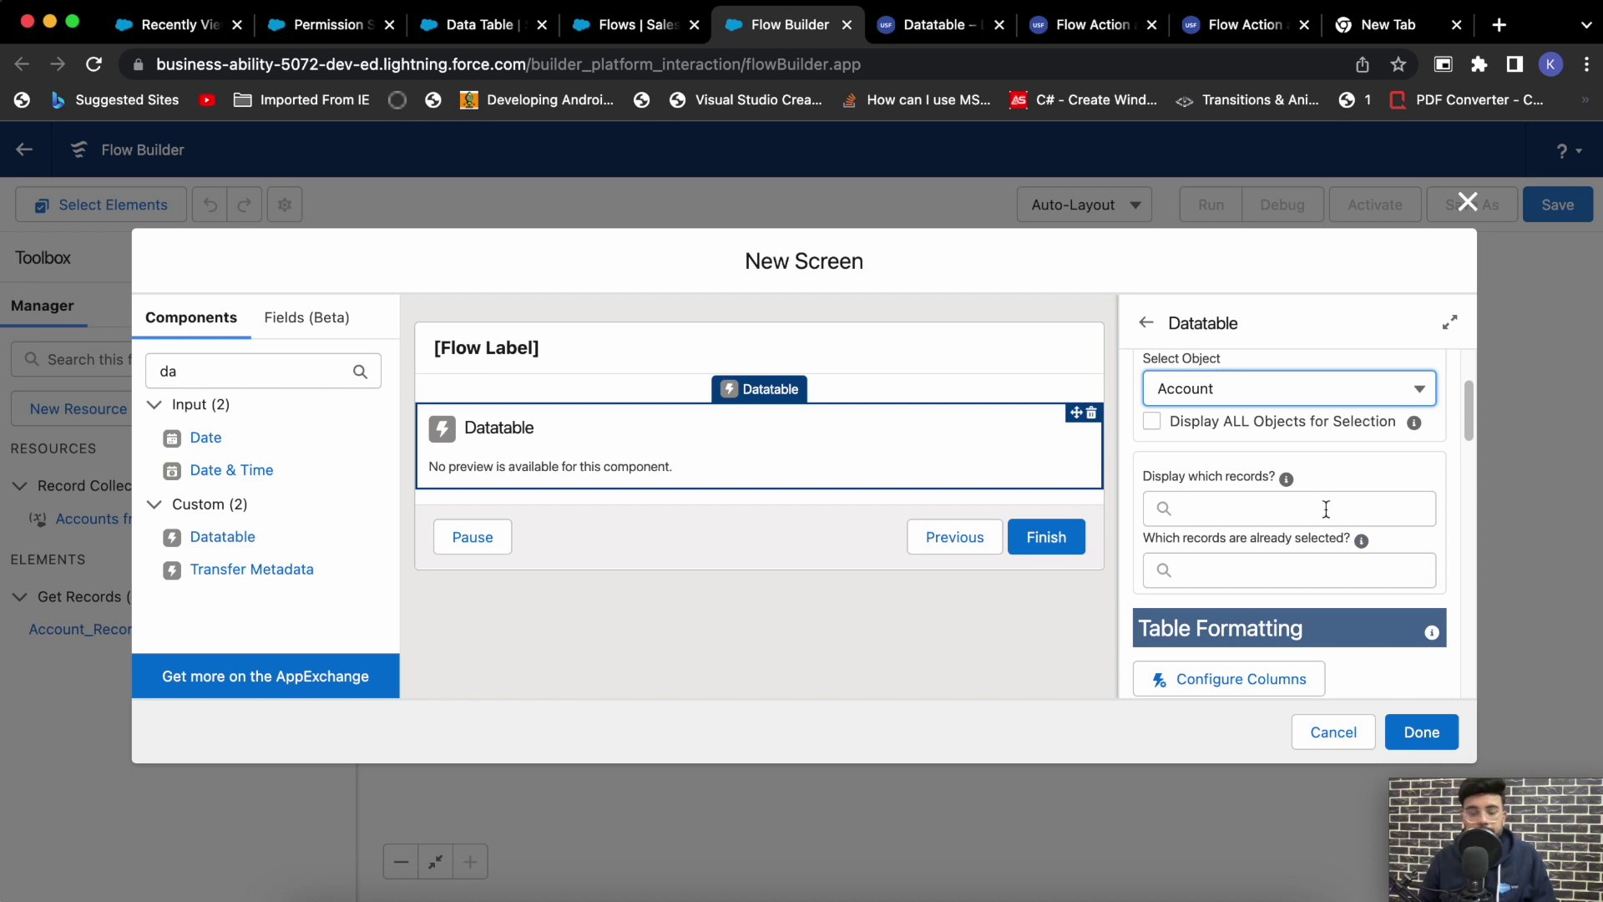
click(1326, 509)
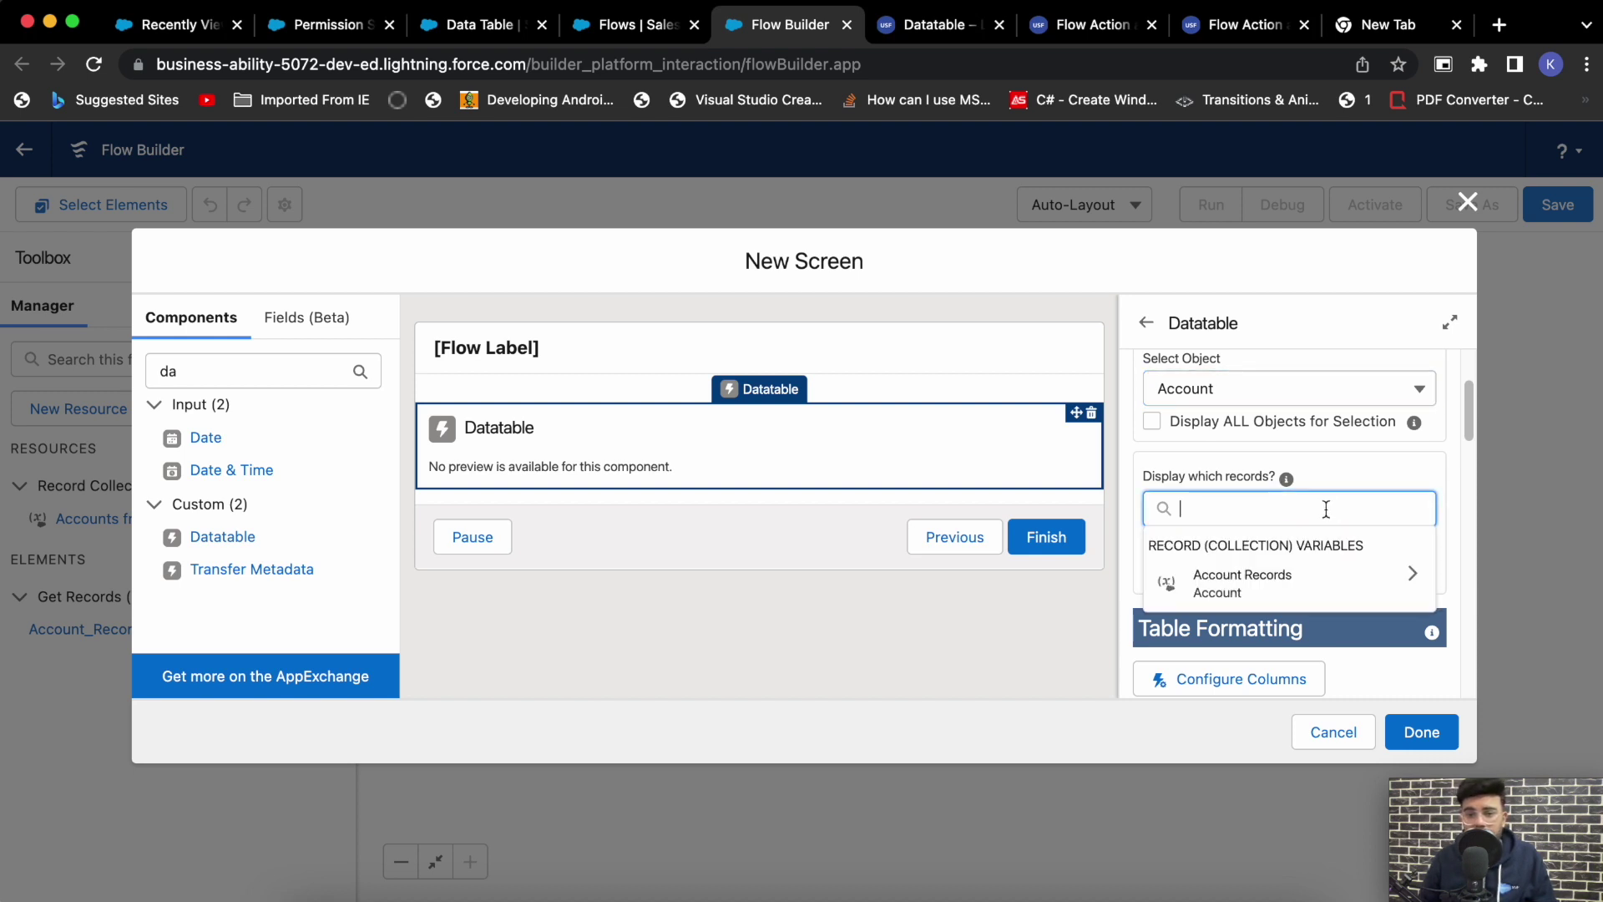
click(1297, 593)
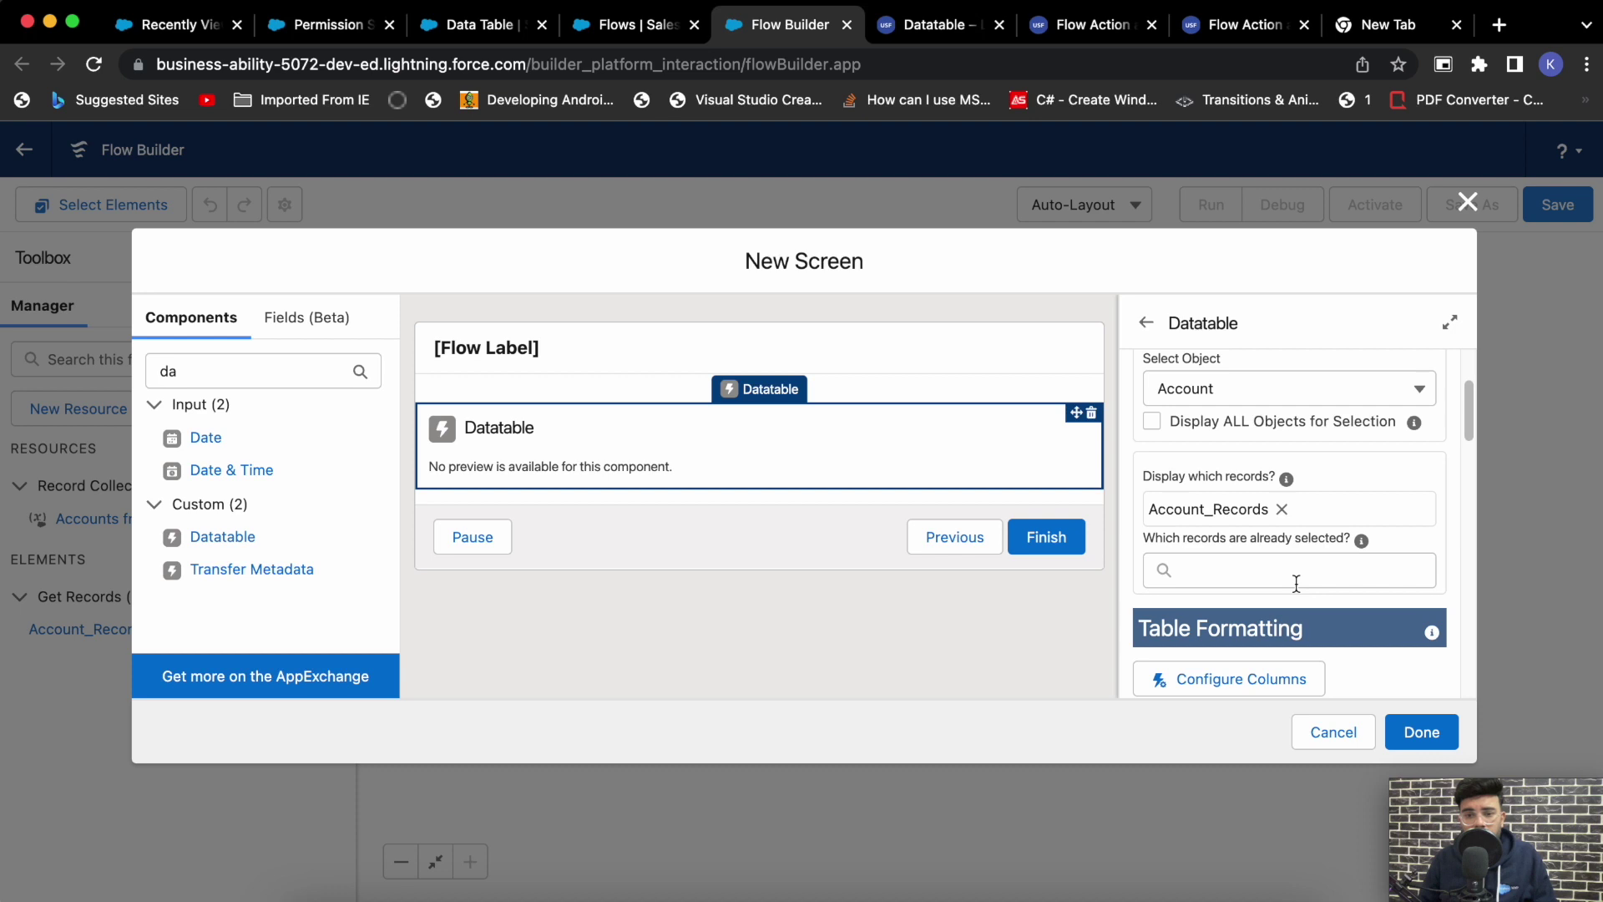
scroll(1358, 582, down, 2)
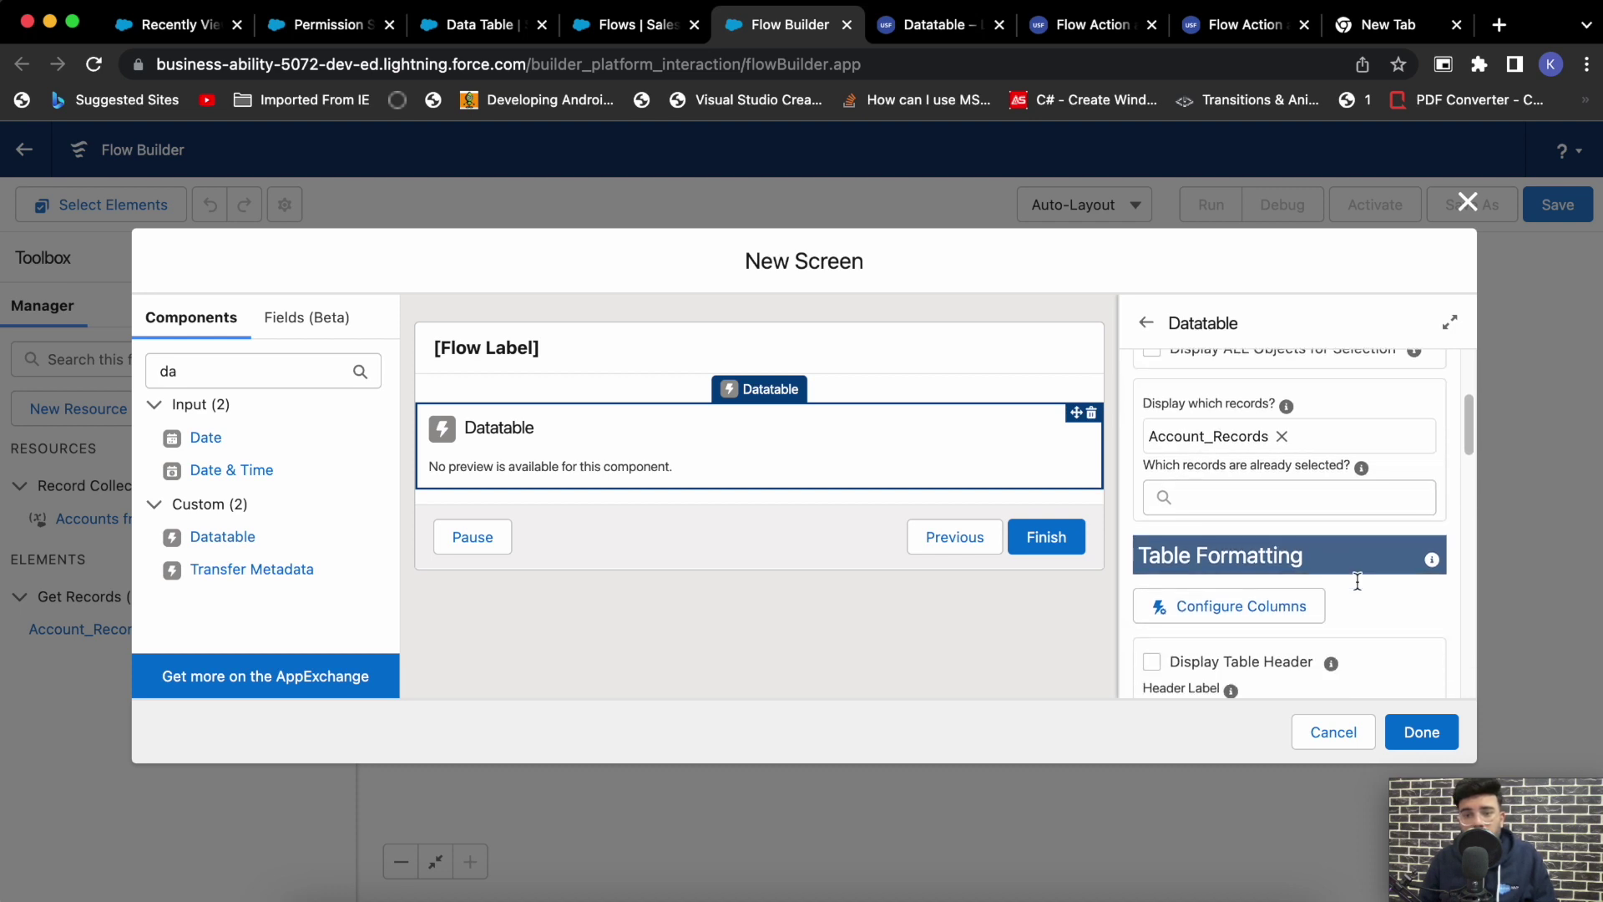
scroll(1336, 576, down, 2)
- Turn on the Datatable table header and give it the standard:account icon
scroll(1403, 553, down, 2)
click(1242, 543)
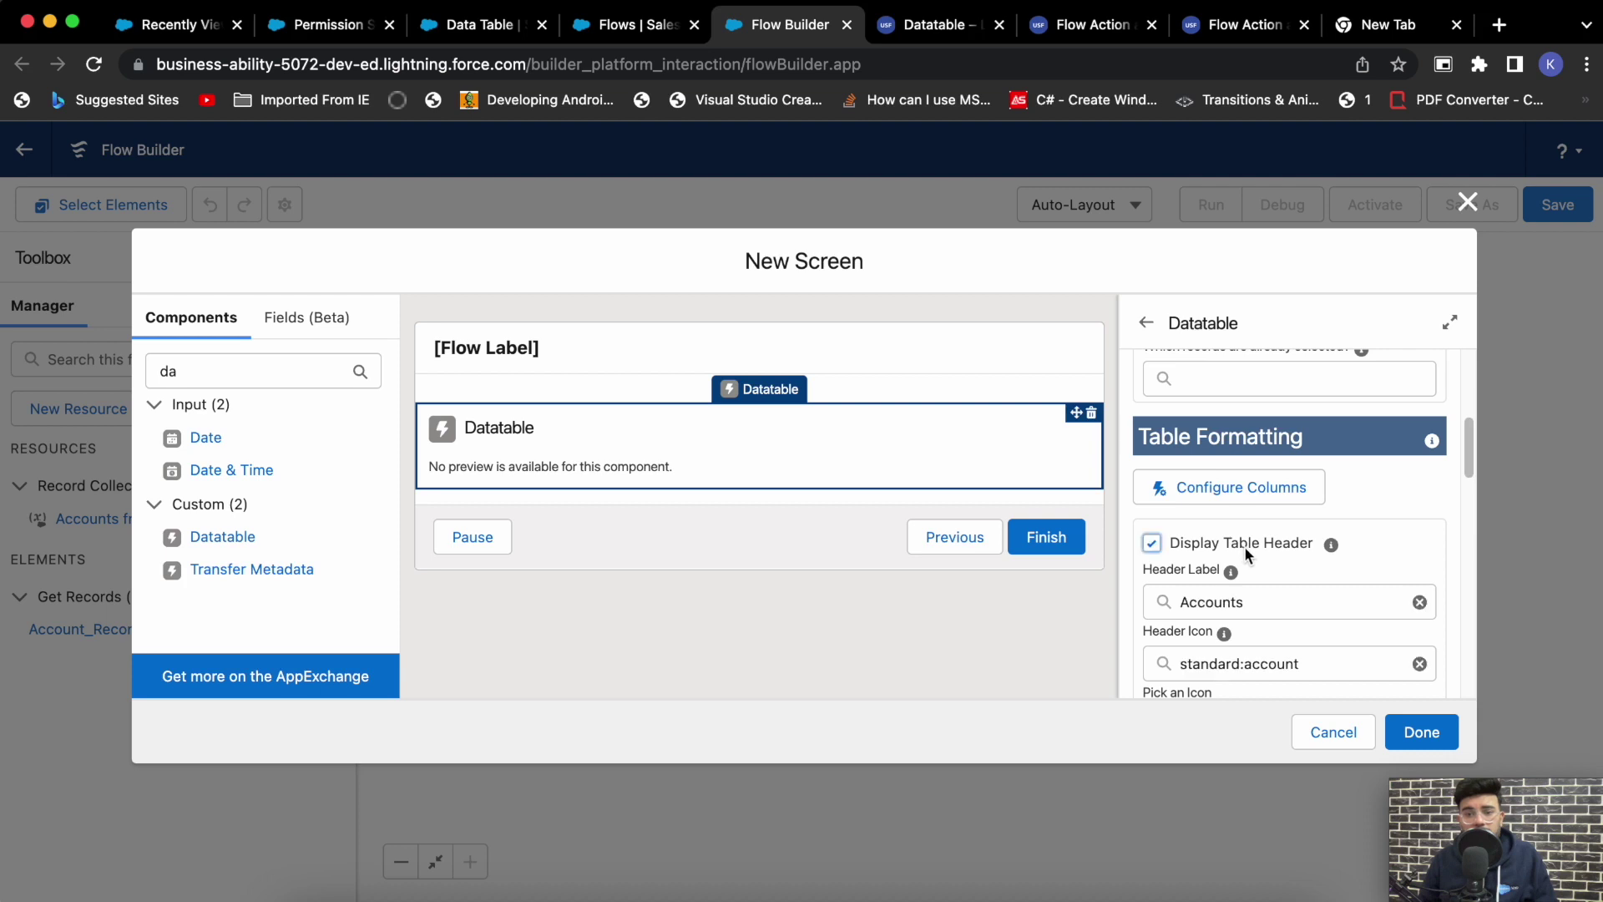
scroll(1371, 543, down, 2)
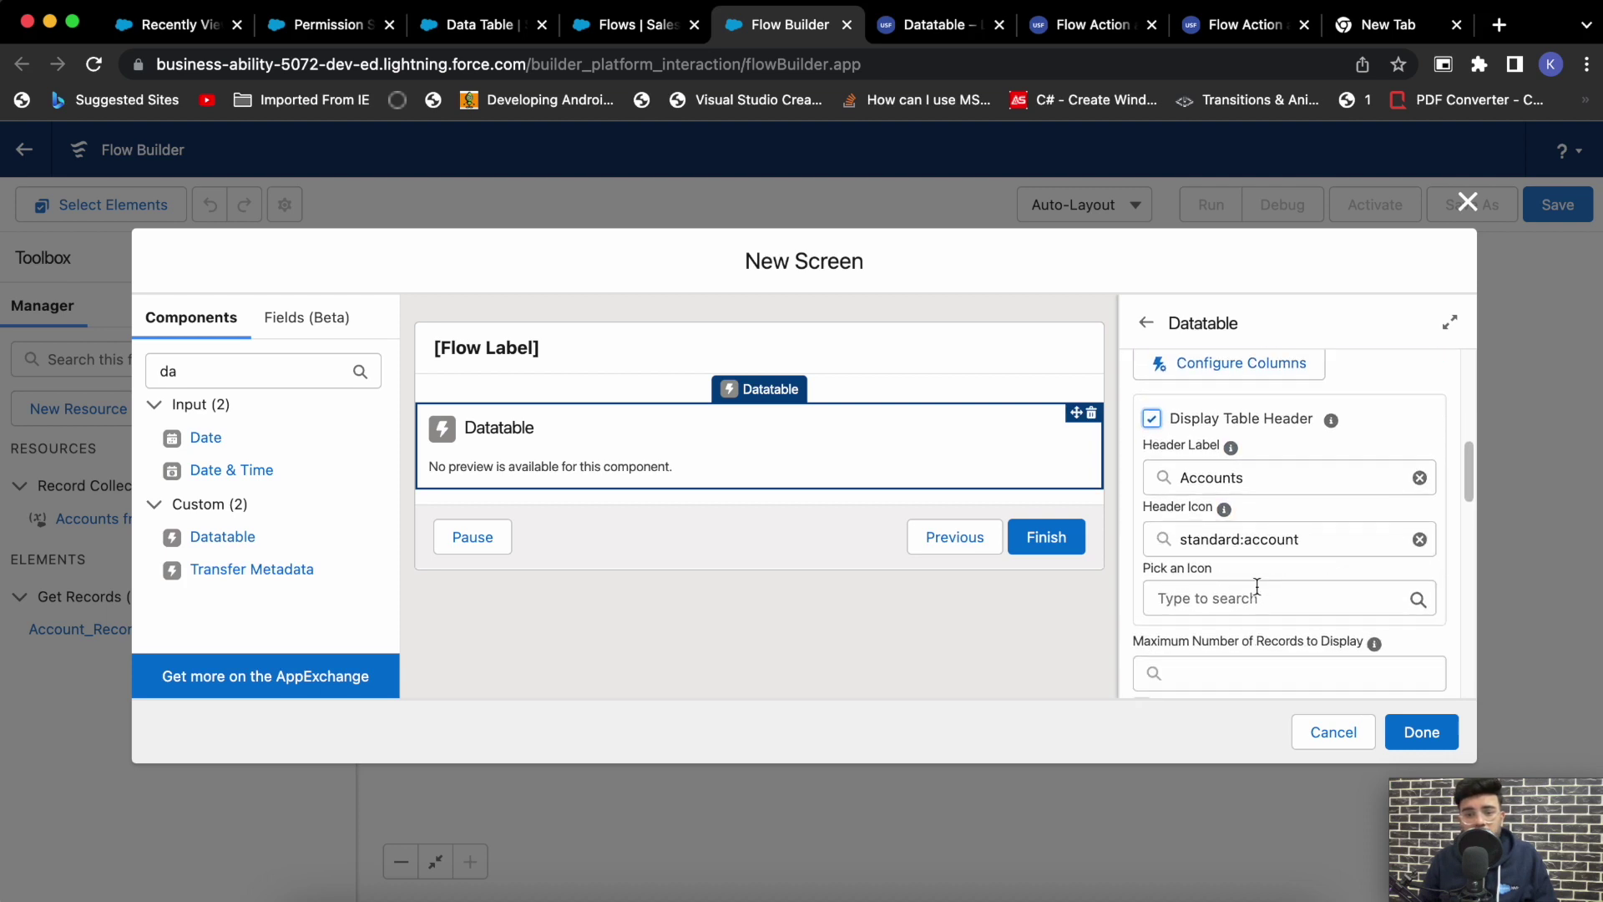
click(1232, 598)
click(1232, 645)
- Limit the table to 1000 displayed records and show row numbers and the header record count
scroll(1392, 466, down, 1)
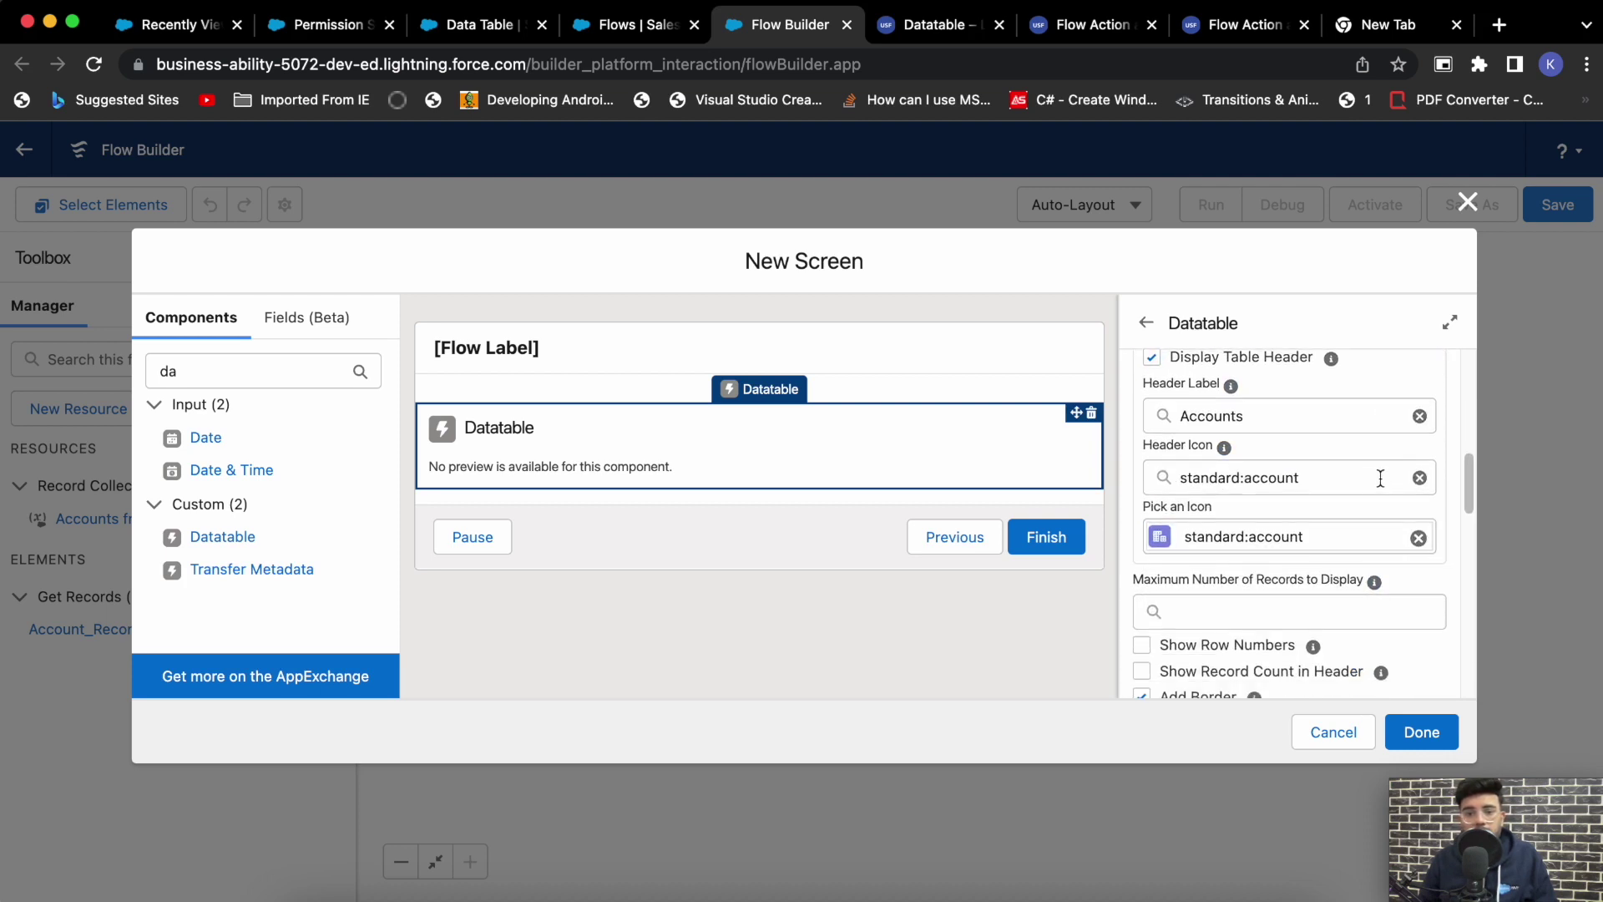
scroll(1287, 543, down, 1)
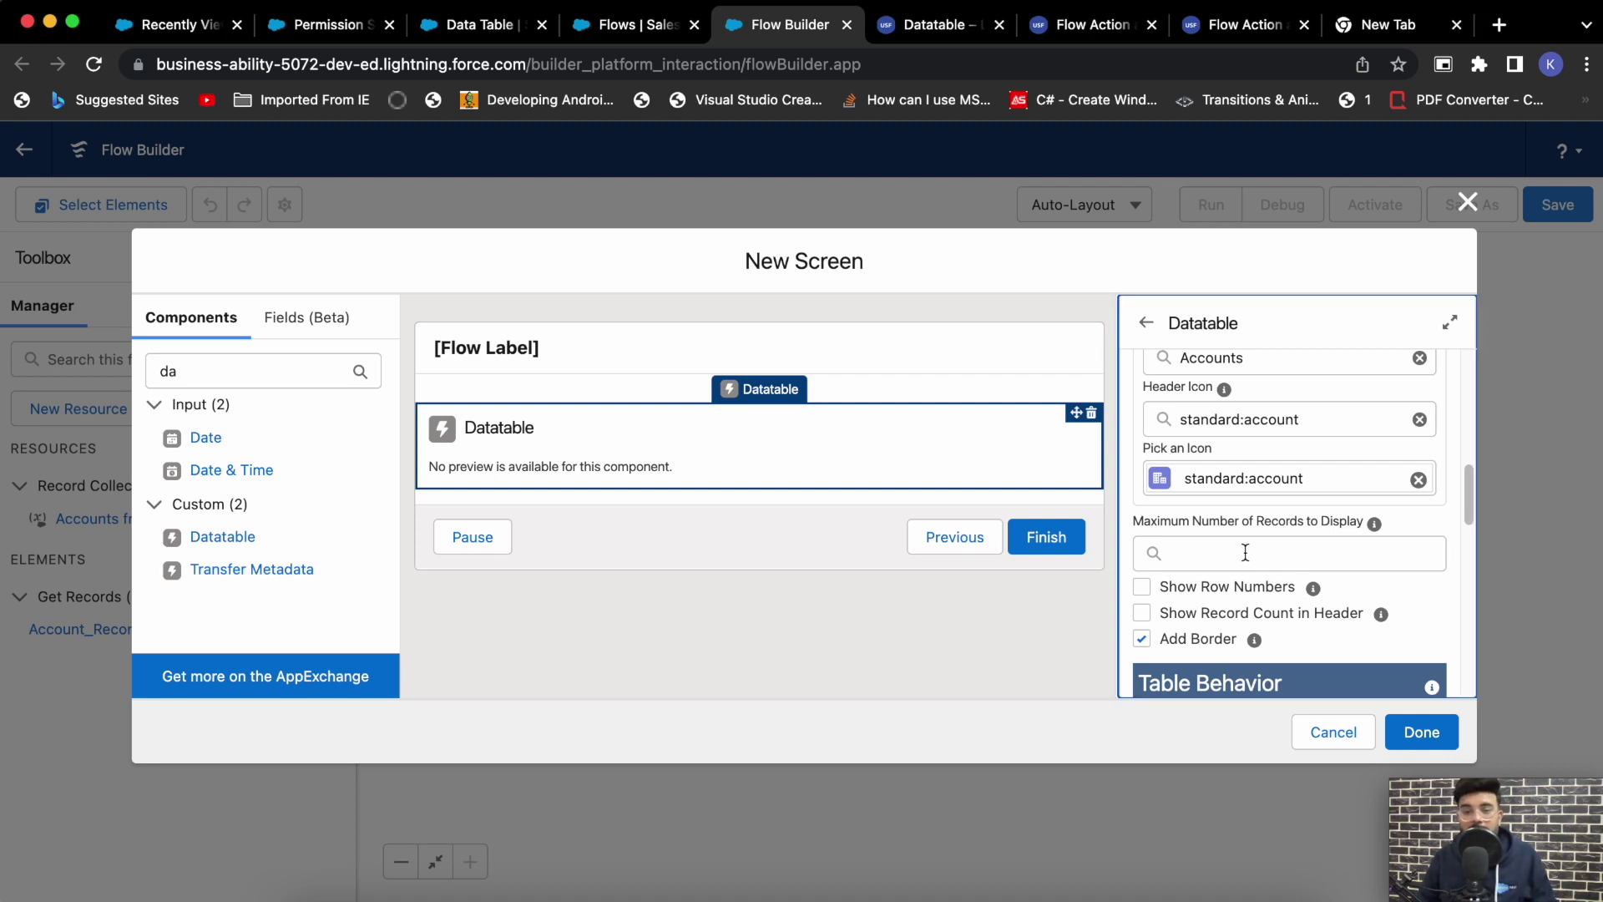
click(1246, 553)
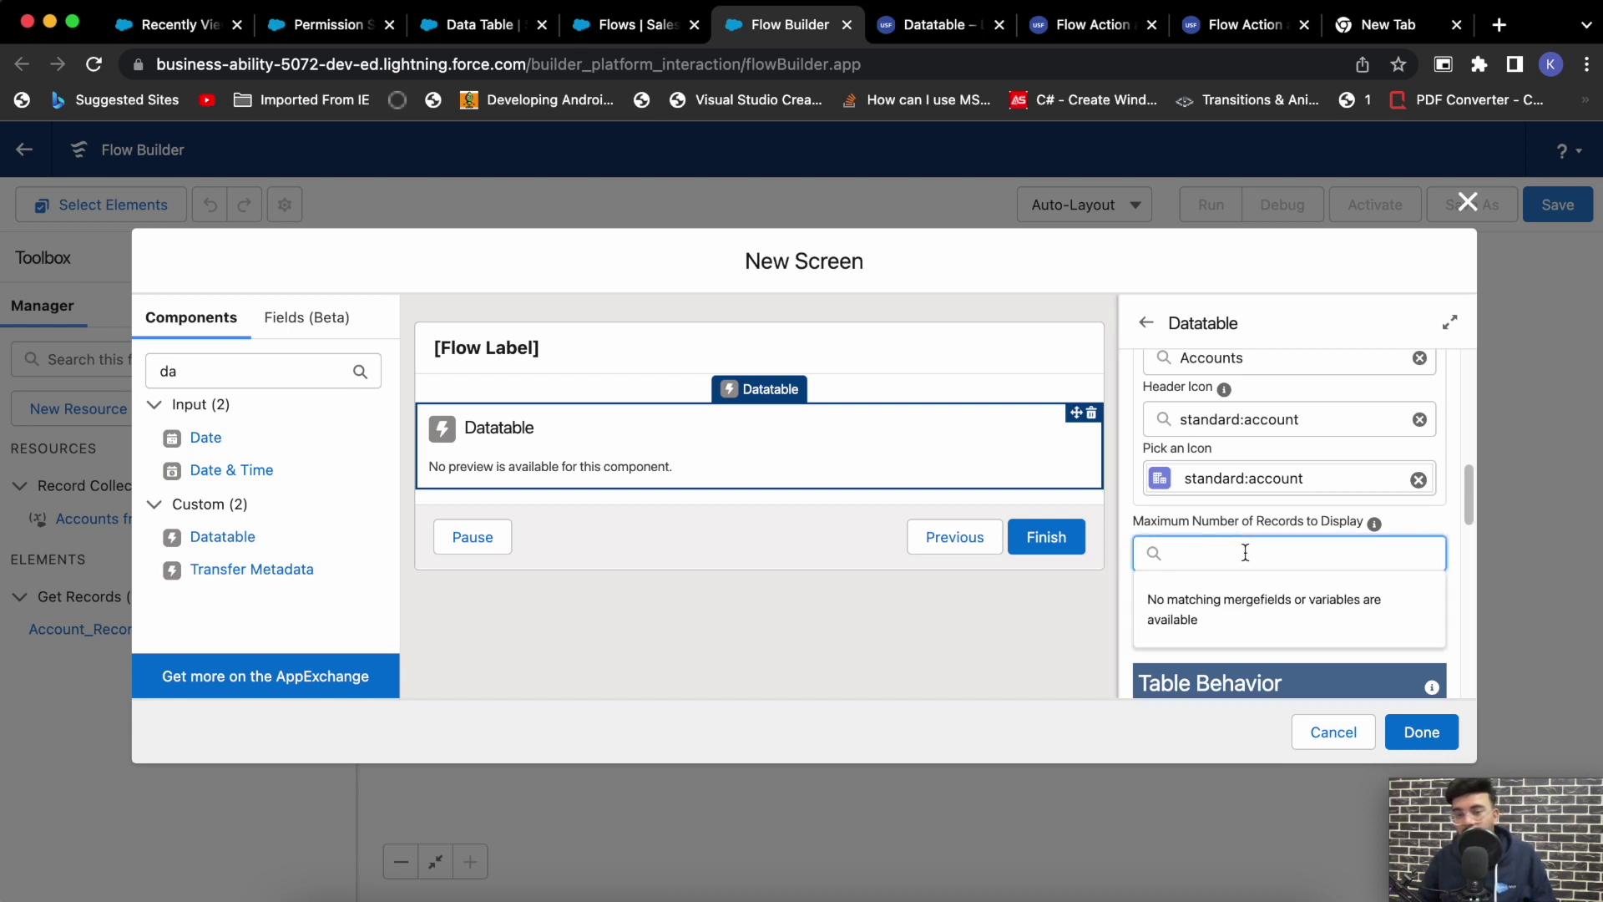
text(1000)
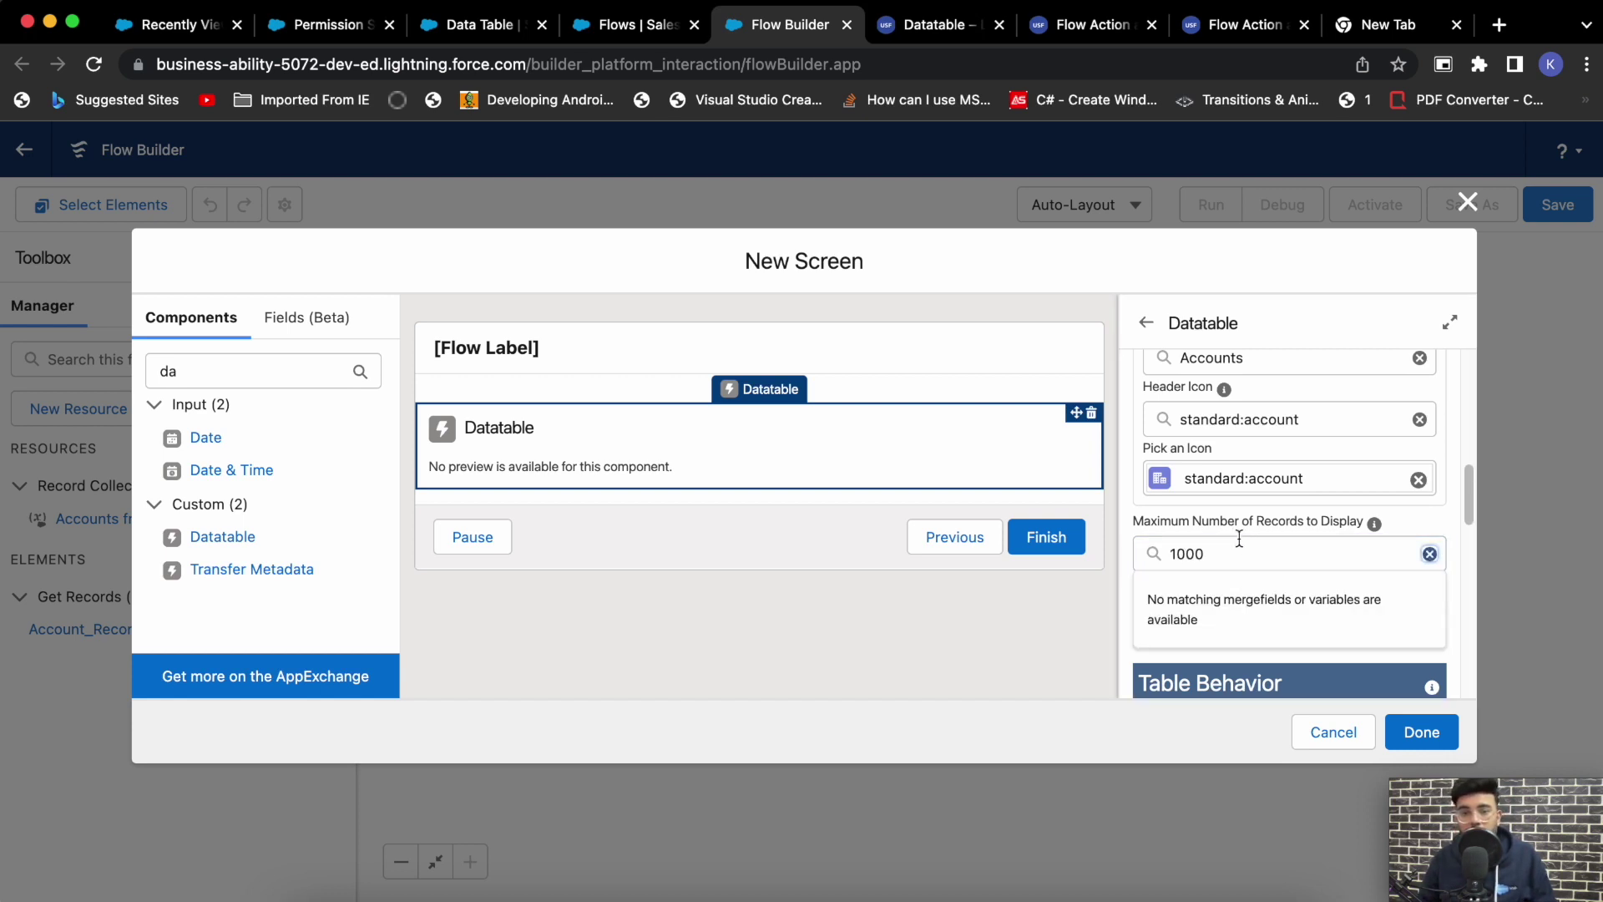
scroll(1301, 505, down, 2)
key(Tab)
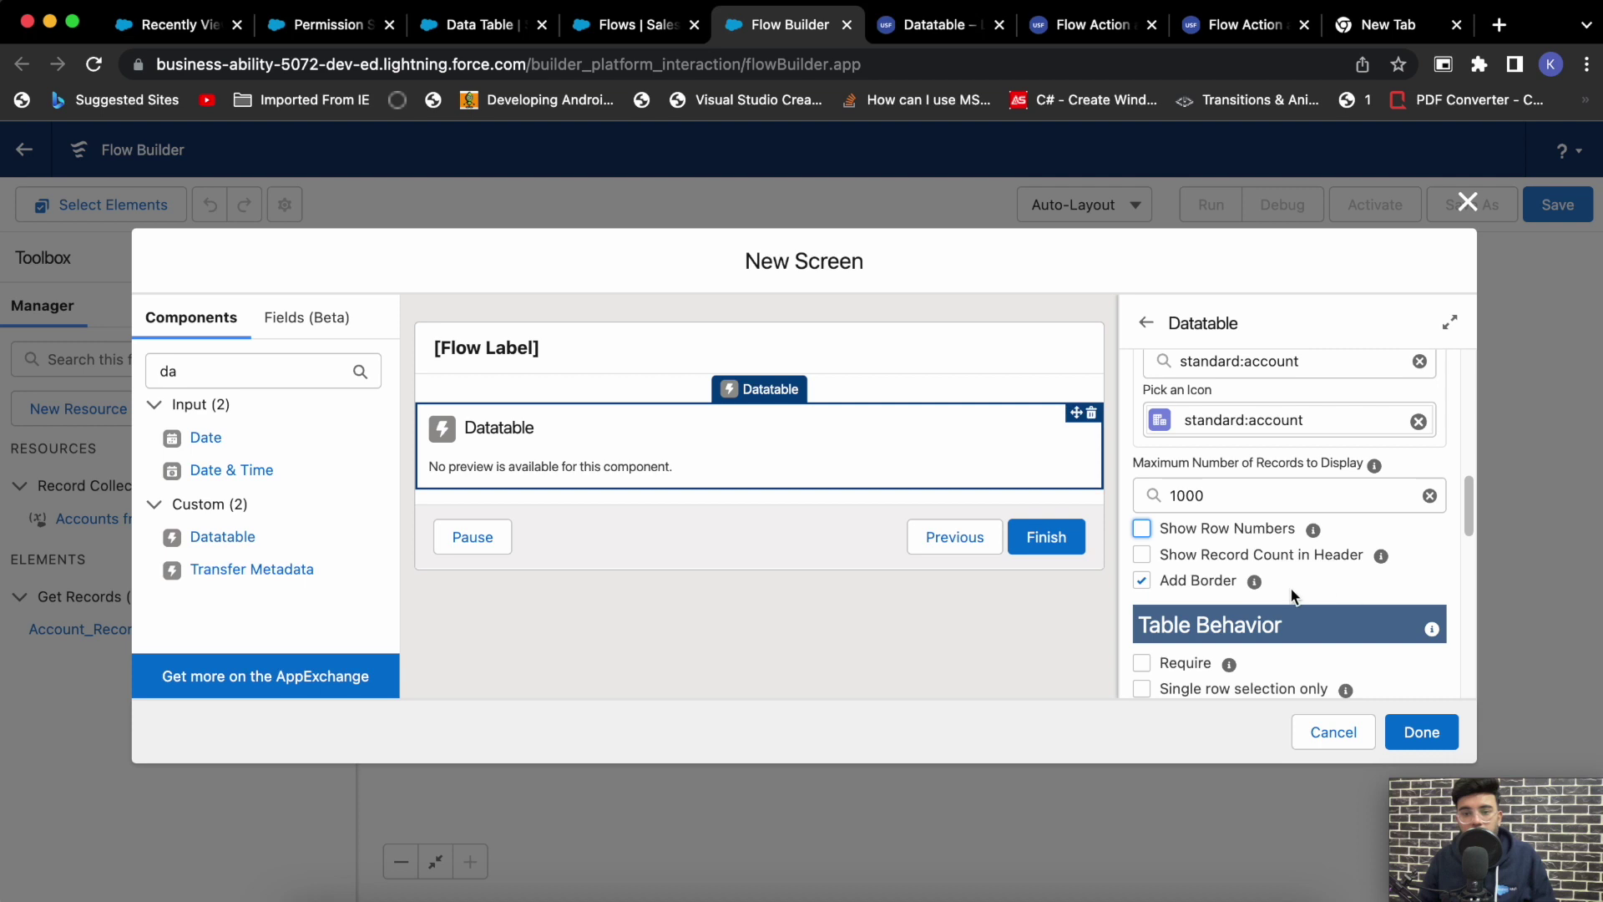
click(1142, 531)
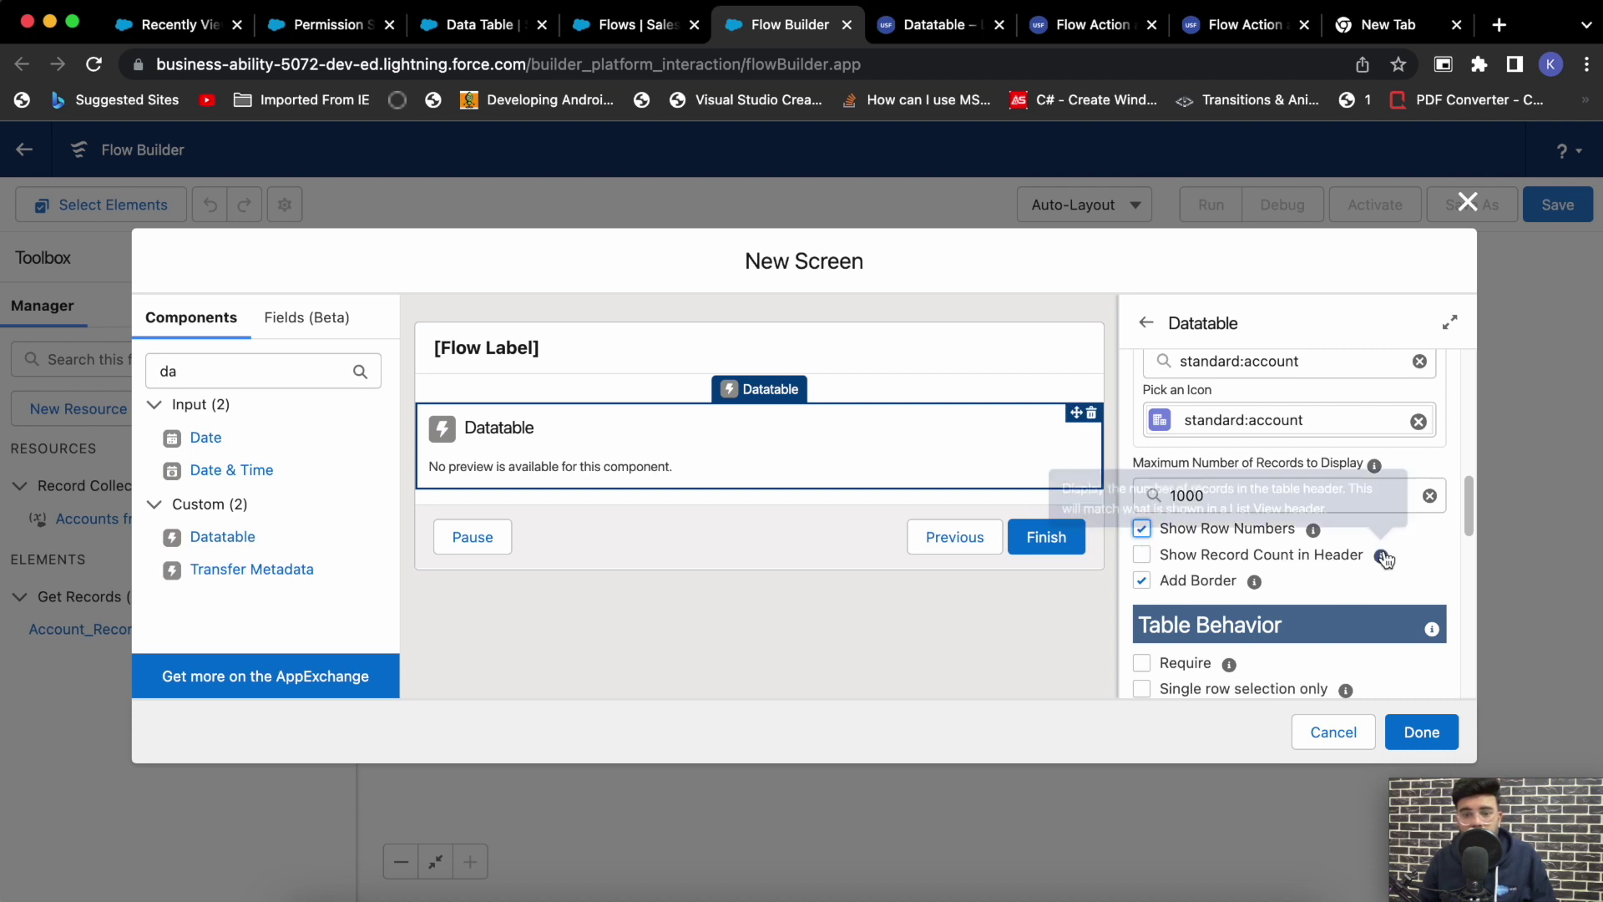
click(1141, 556)
- Scroll through the Datatable's Advanced settings and back up to Table Formatting
scroll(1392, 576, down, 1)
scroll(1392, 576, down, 1)
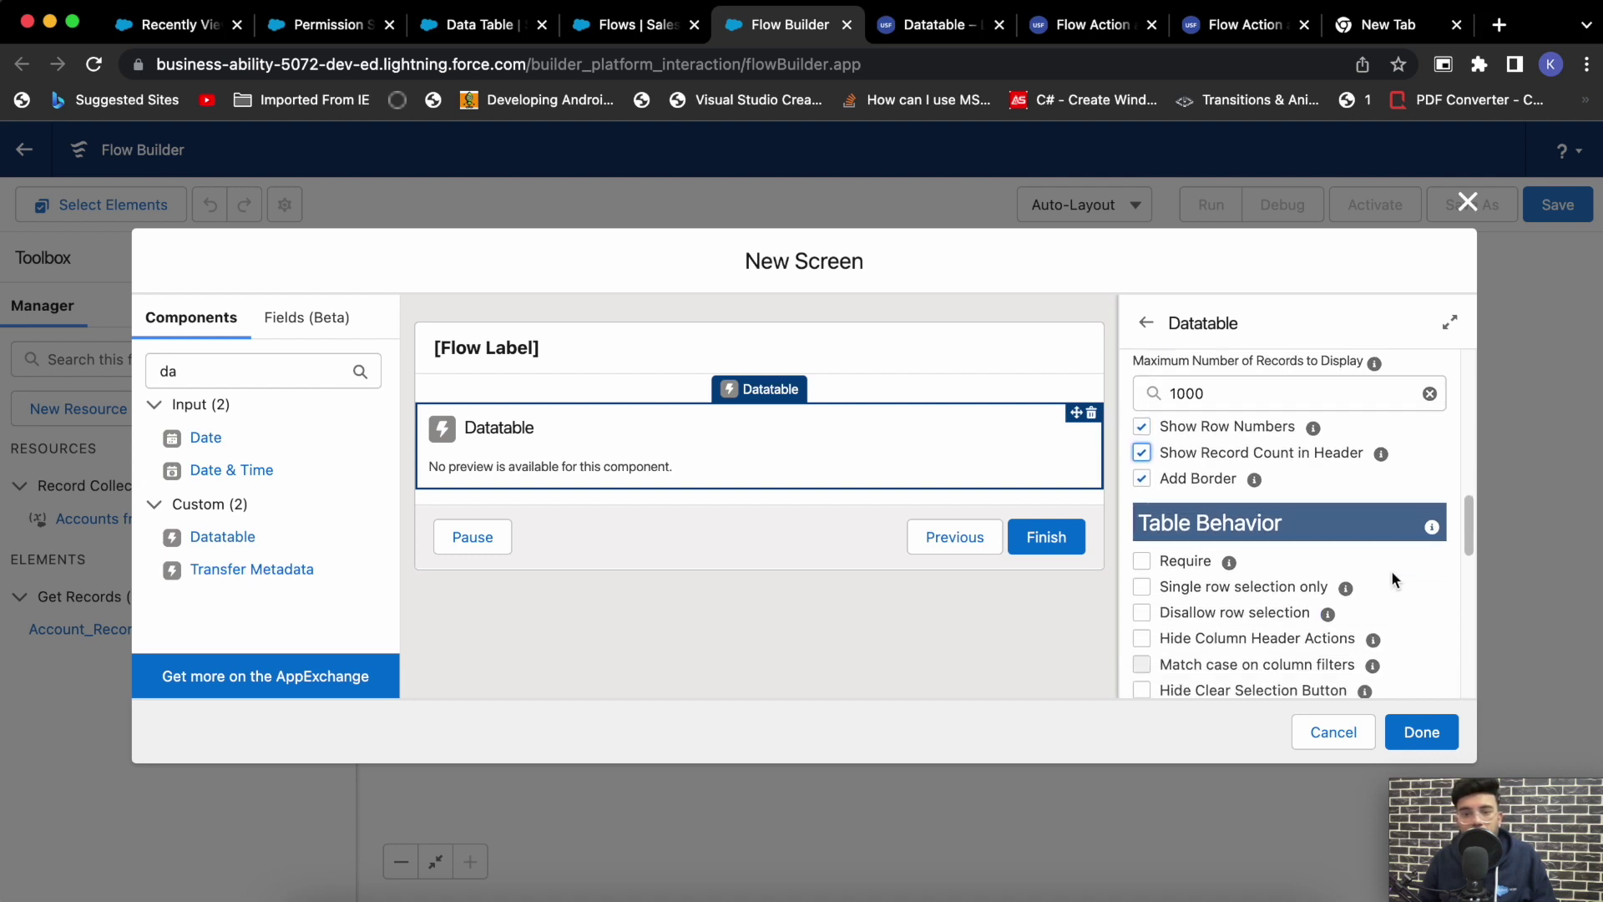
scroll(1411, 497, down, 1)
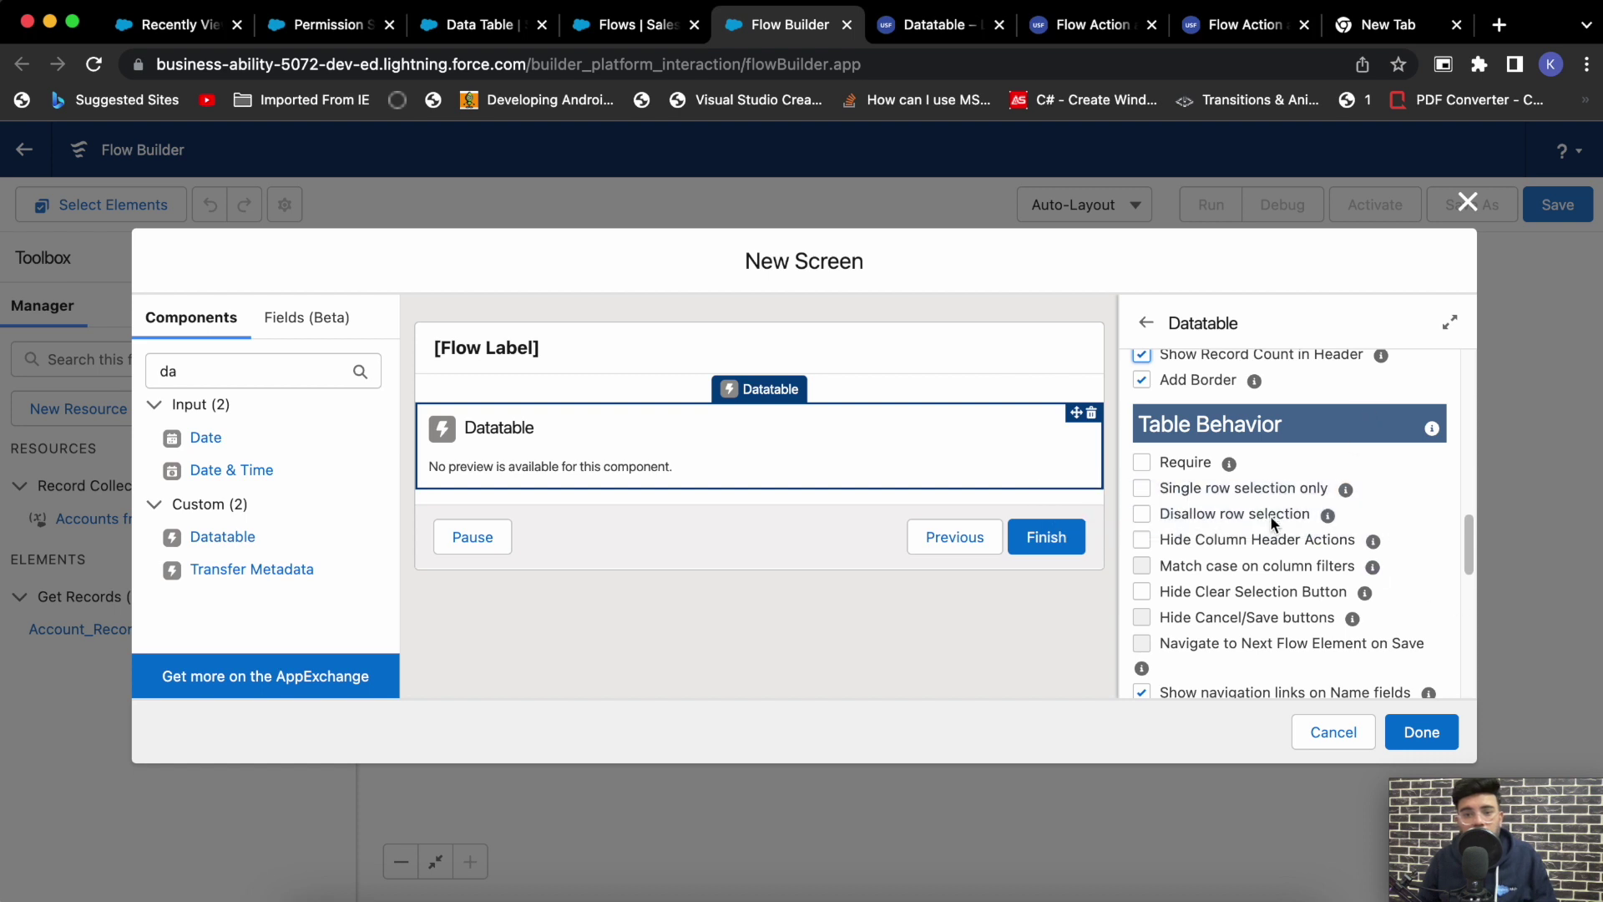
scroll(1396, 512, down, 2)
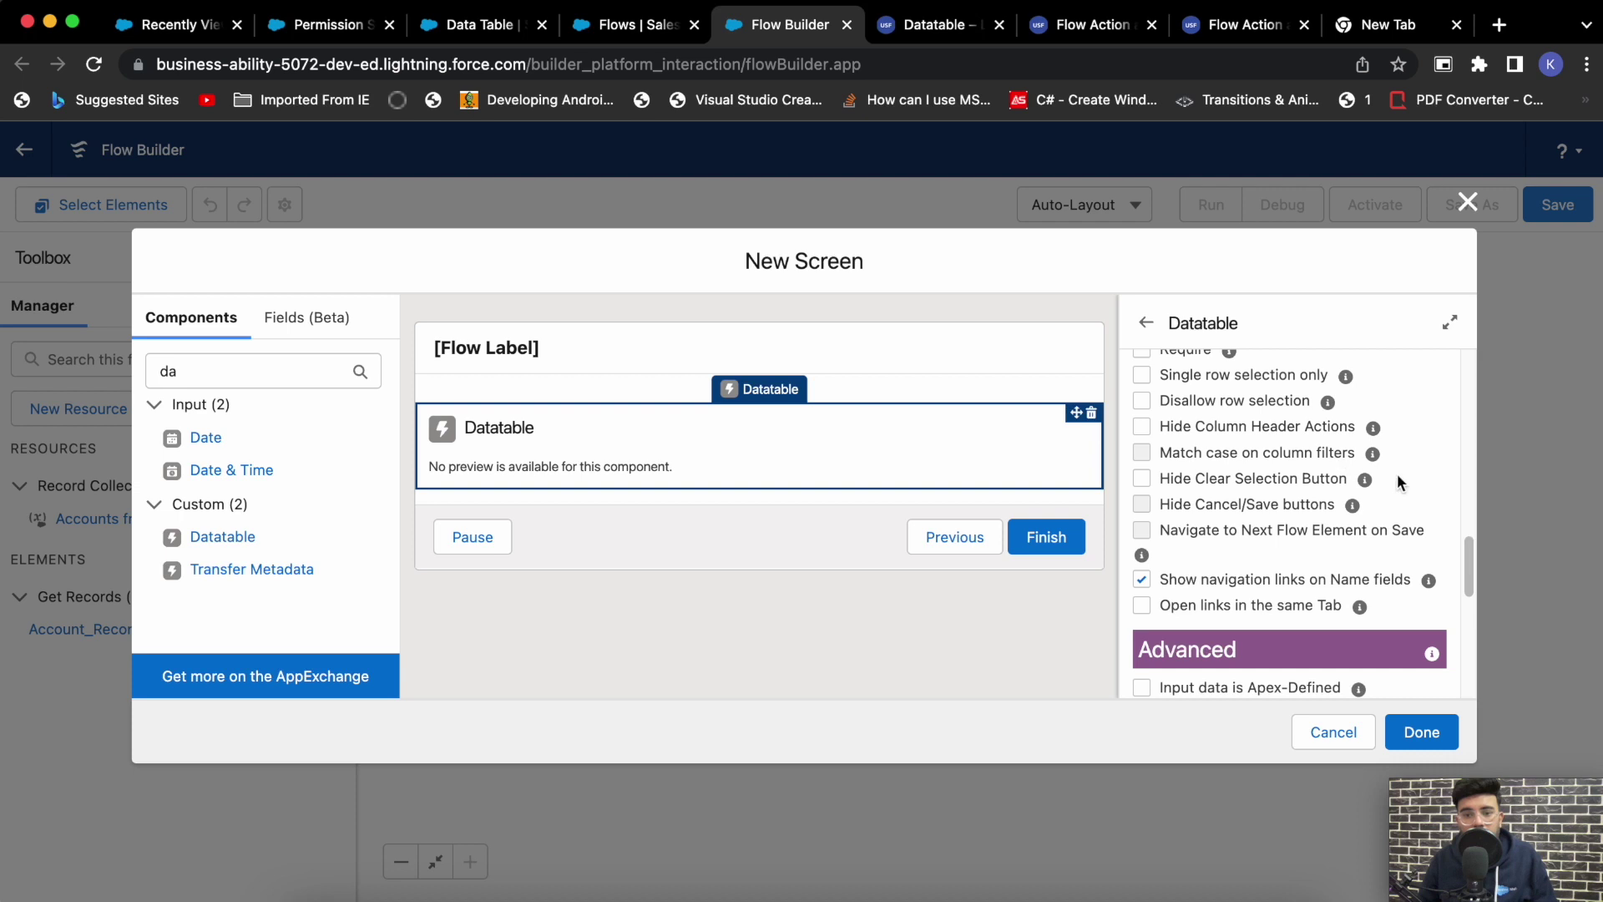
scroll(1408, 497, down, 1)
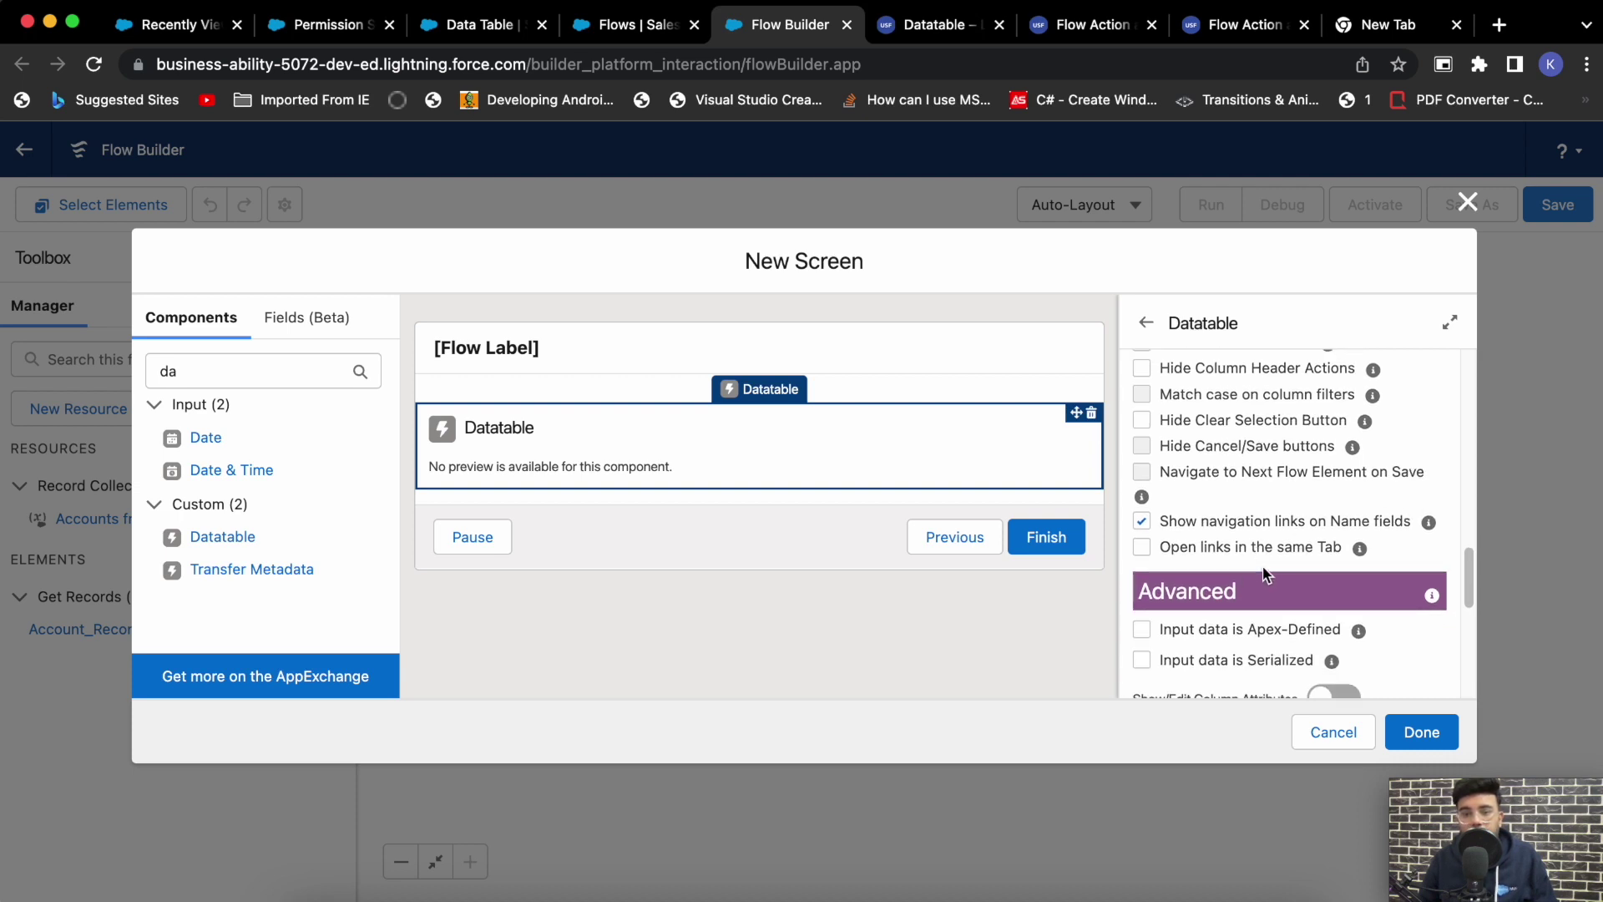
scroll(1382, 553, down, 1)
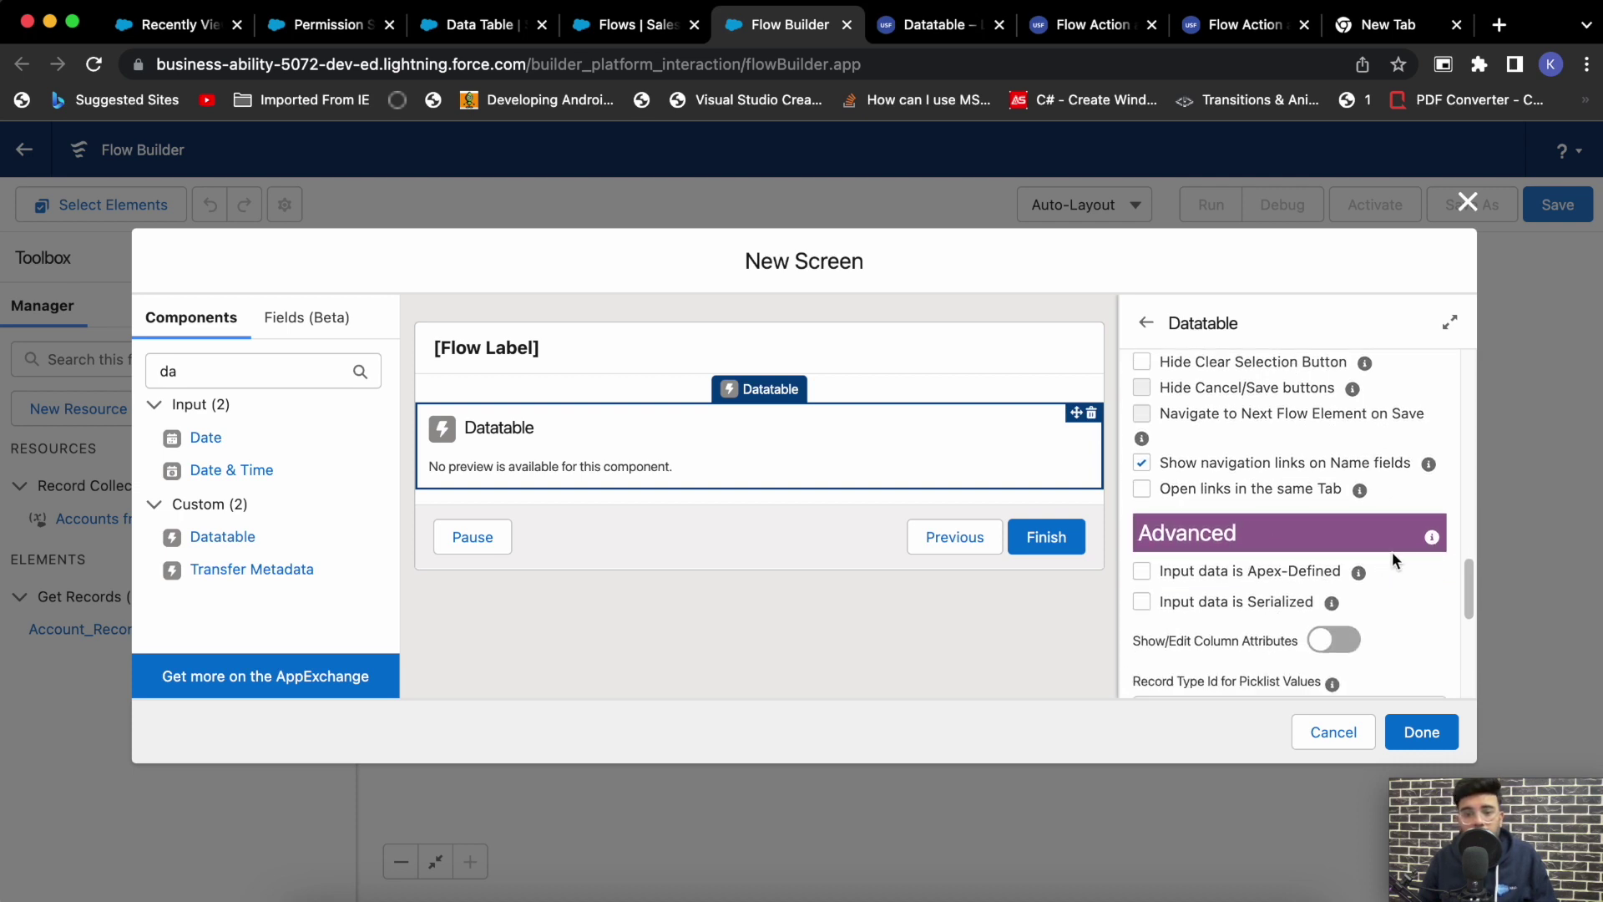
scroll(1391, 552, down, 2)
mouse_move(1335, 513)
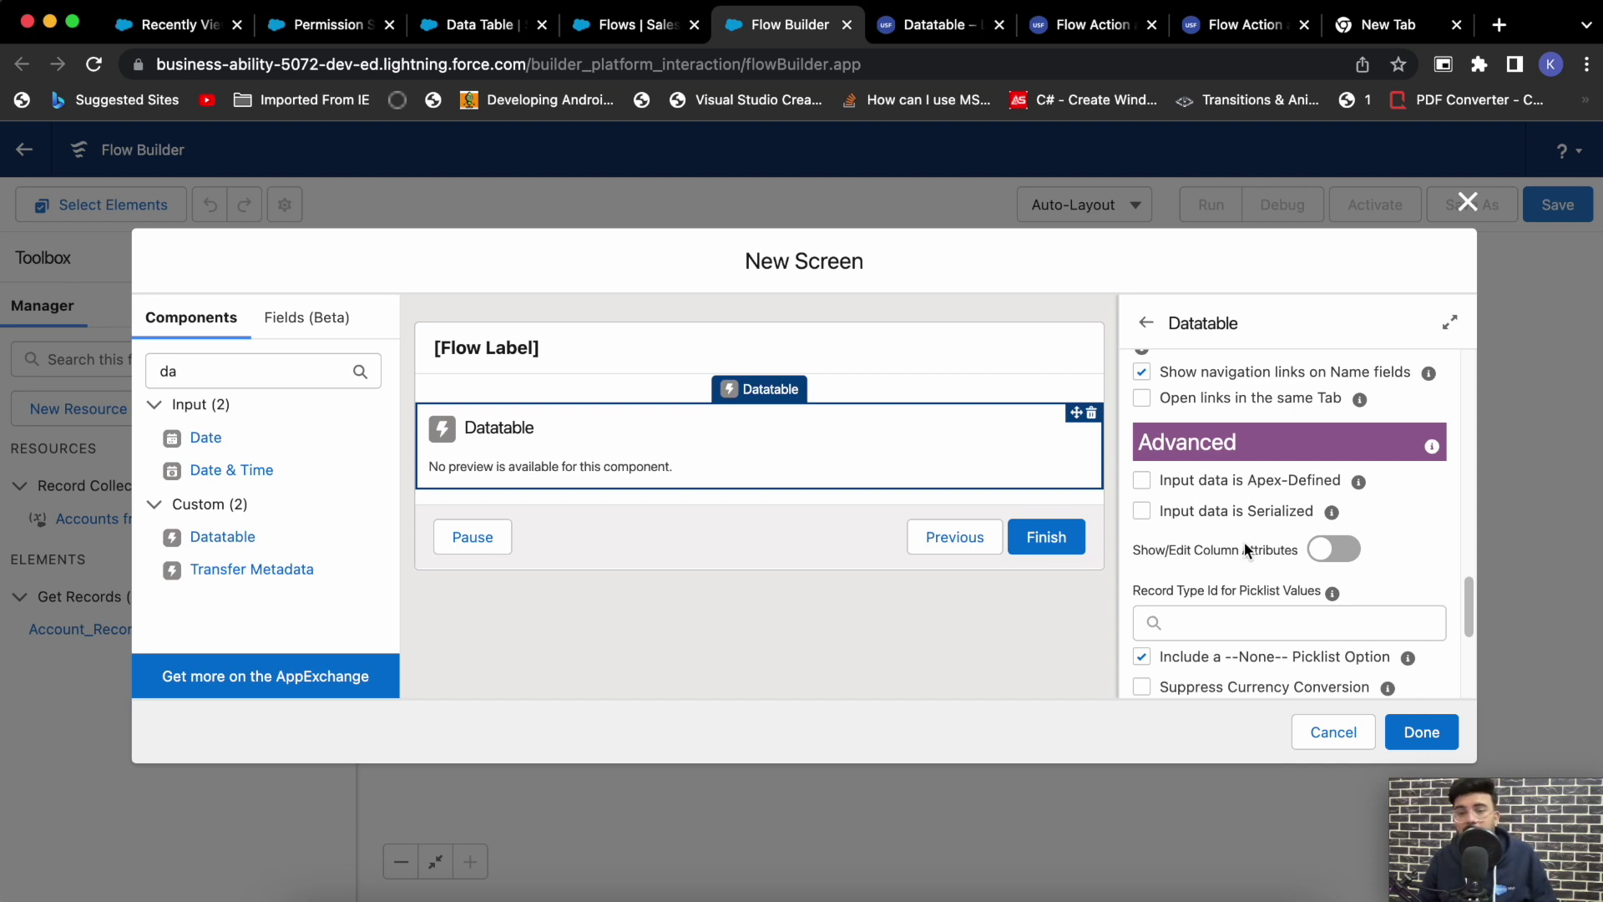
scroll(1370, 536, down, 1)
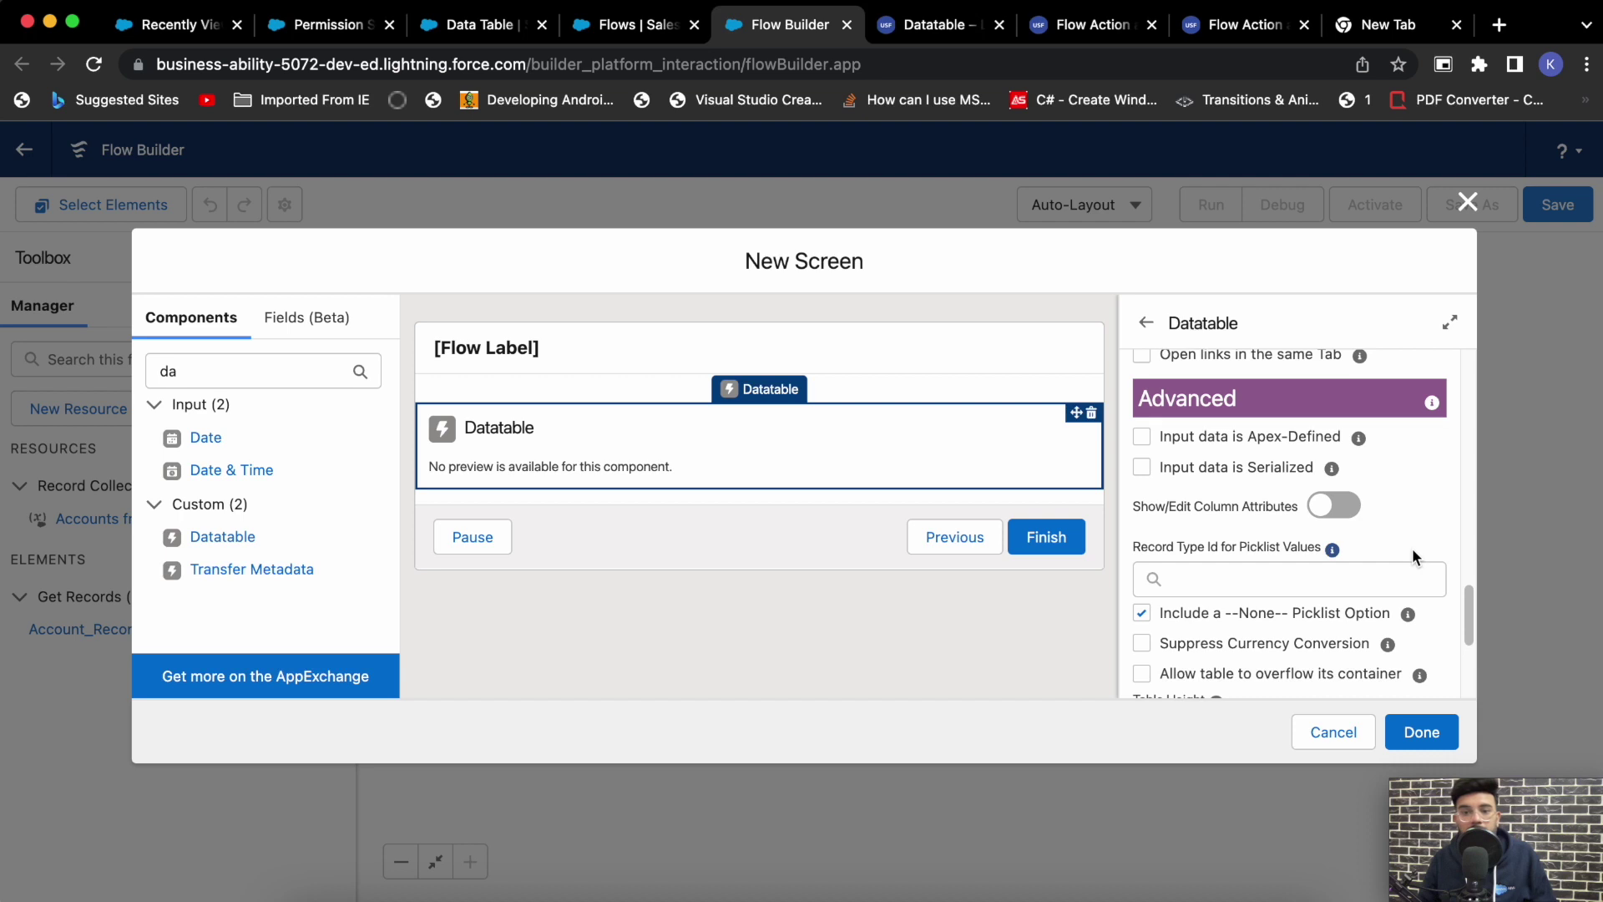
scroll(1413, 551, down, 5)
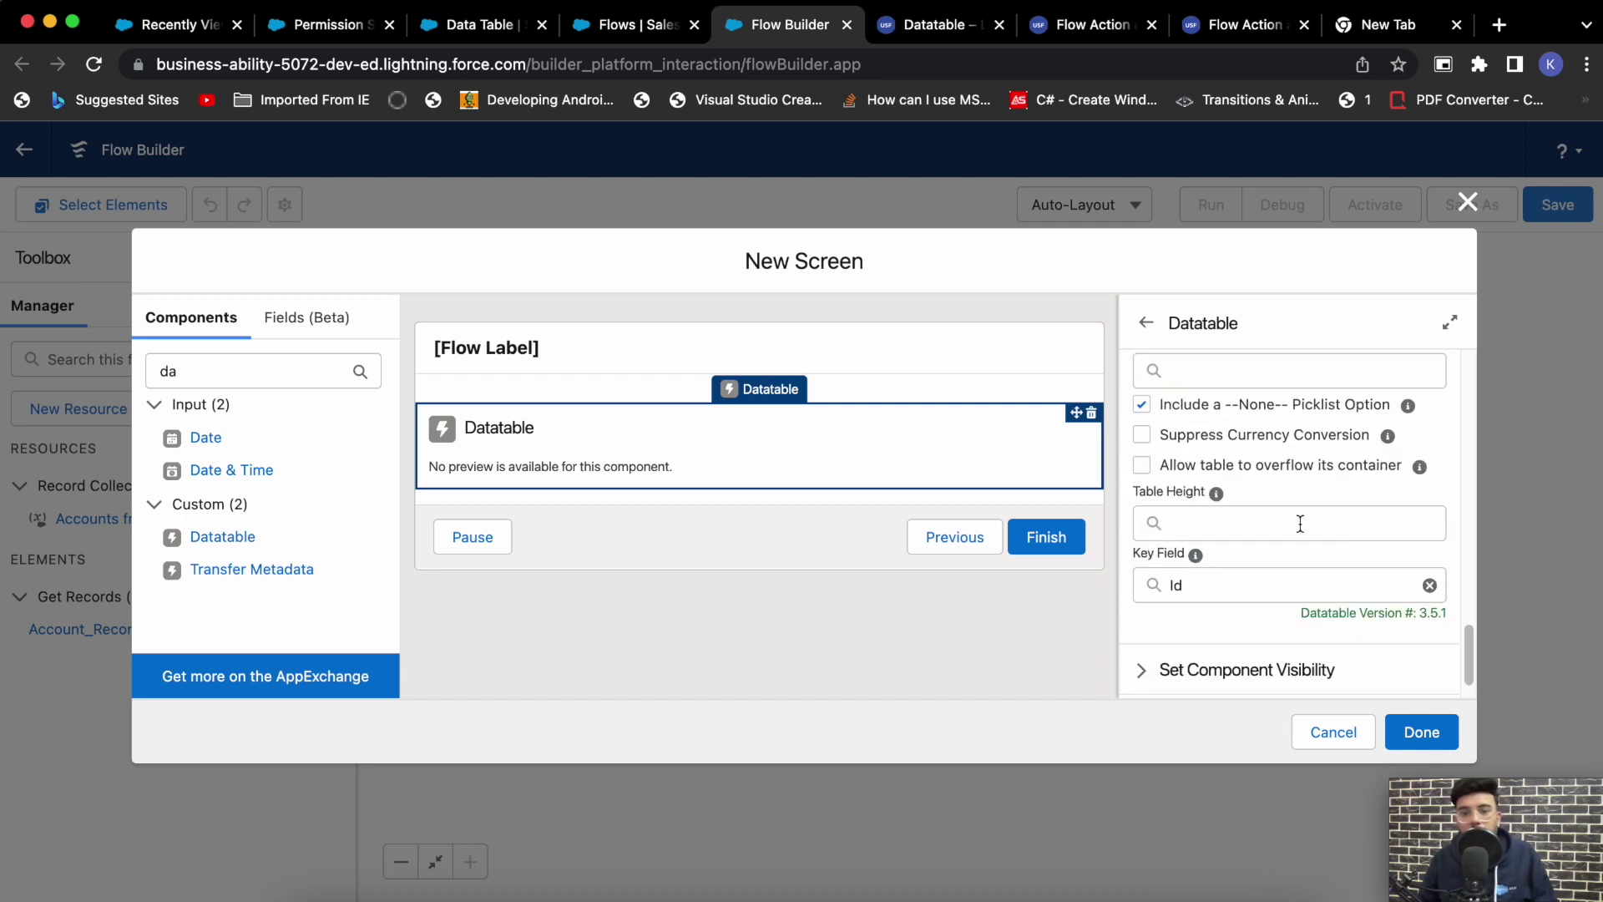
scroll(1270, 570, down, 1)
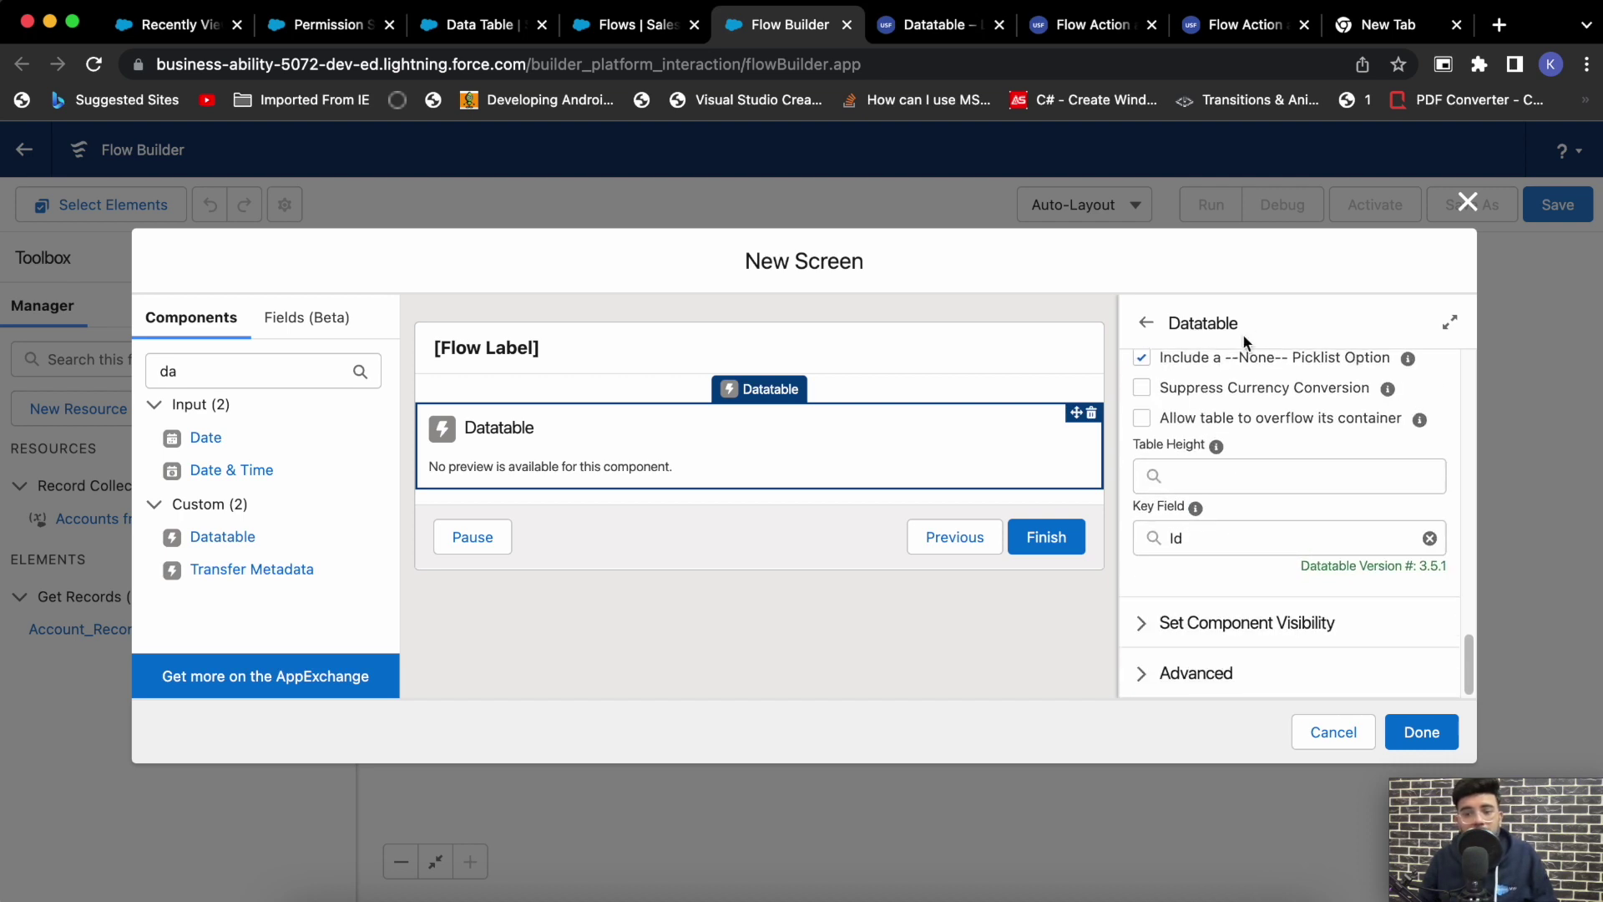
scroll(1342, 583, up, 10)
scroll(1345, 593, up, 3)
scroll(1402, 511, down, 5)
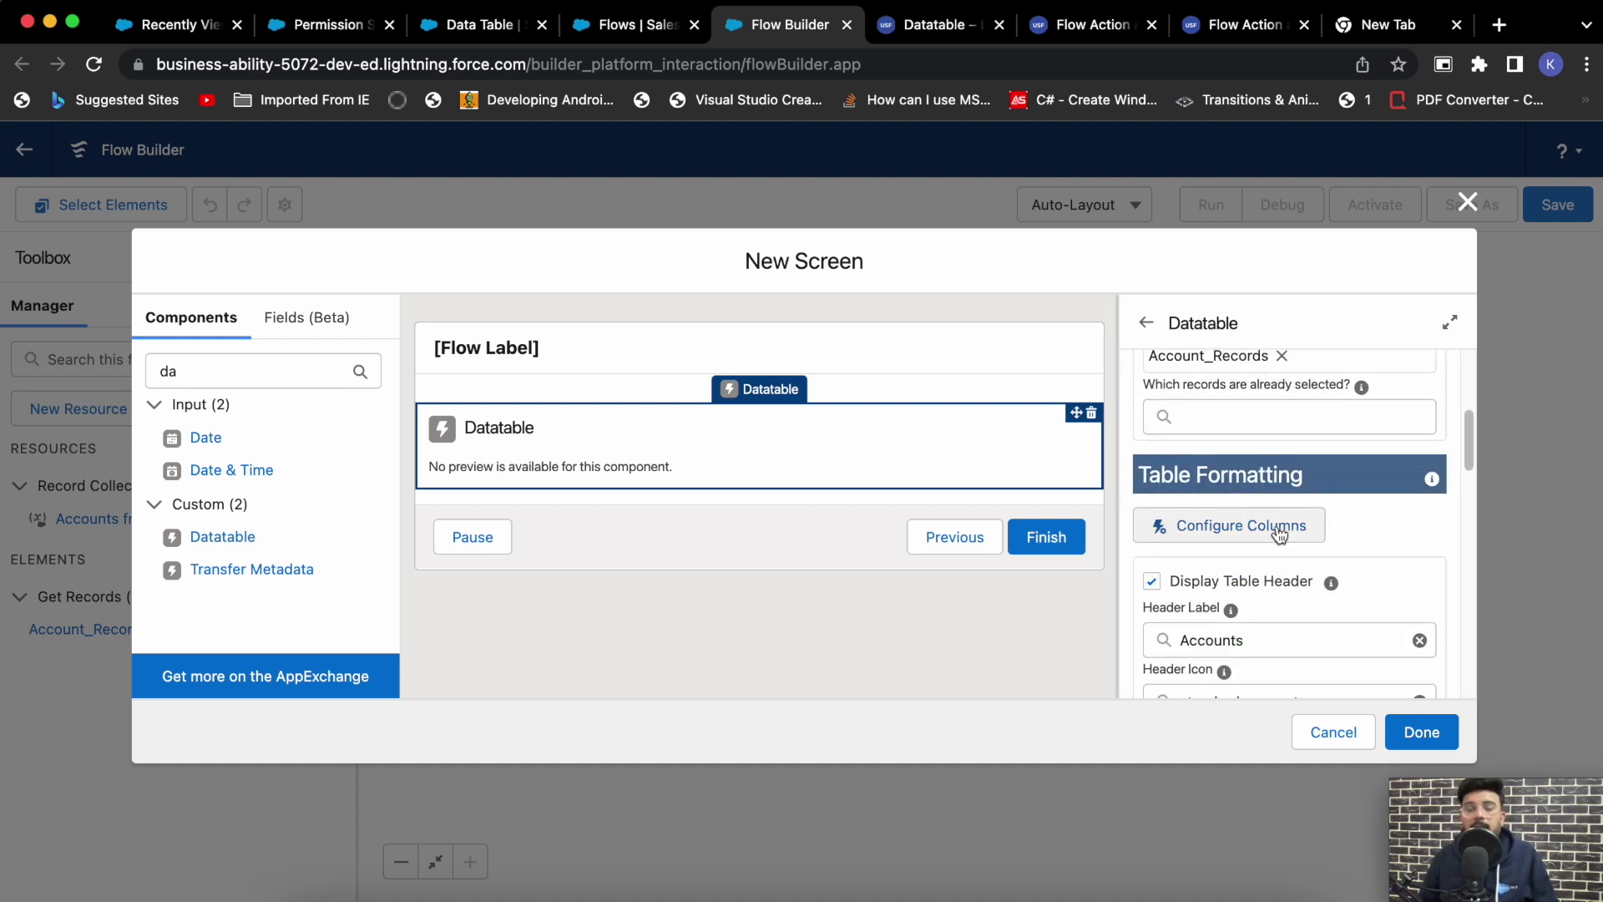
- In Configure Columns, pick Account Name, Account Phone and Account Rating as Selected fields and preview
click(1280, 535)
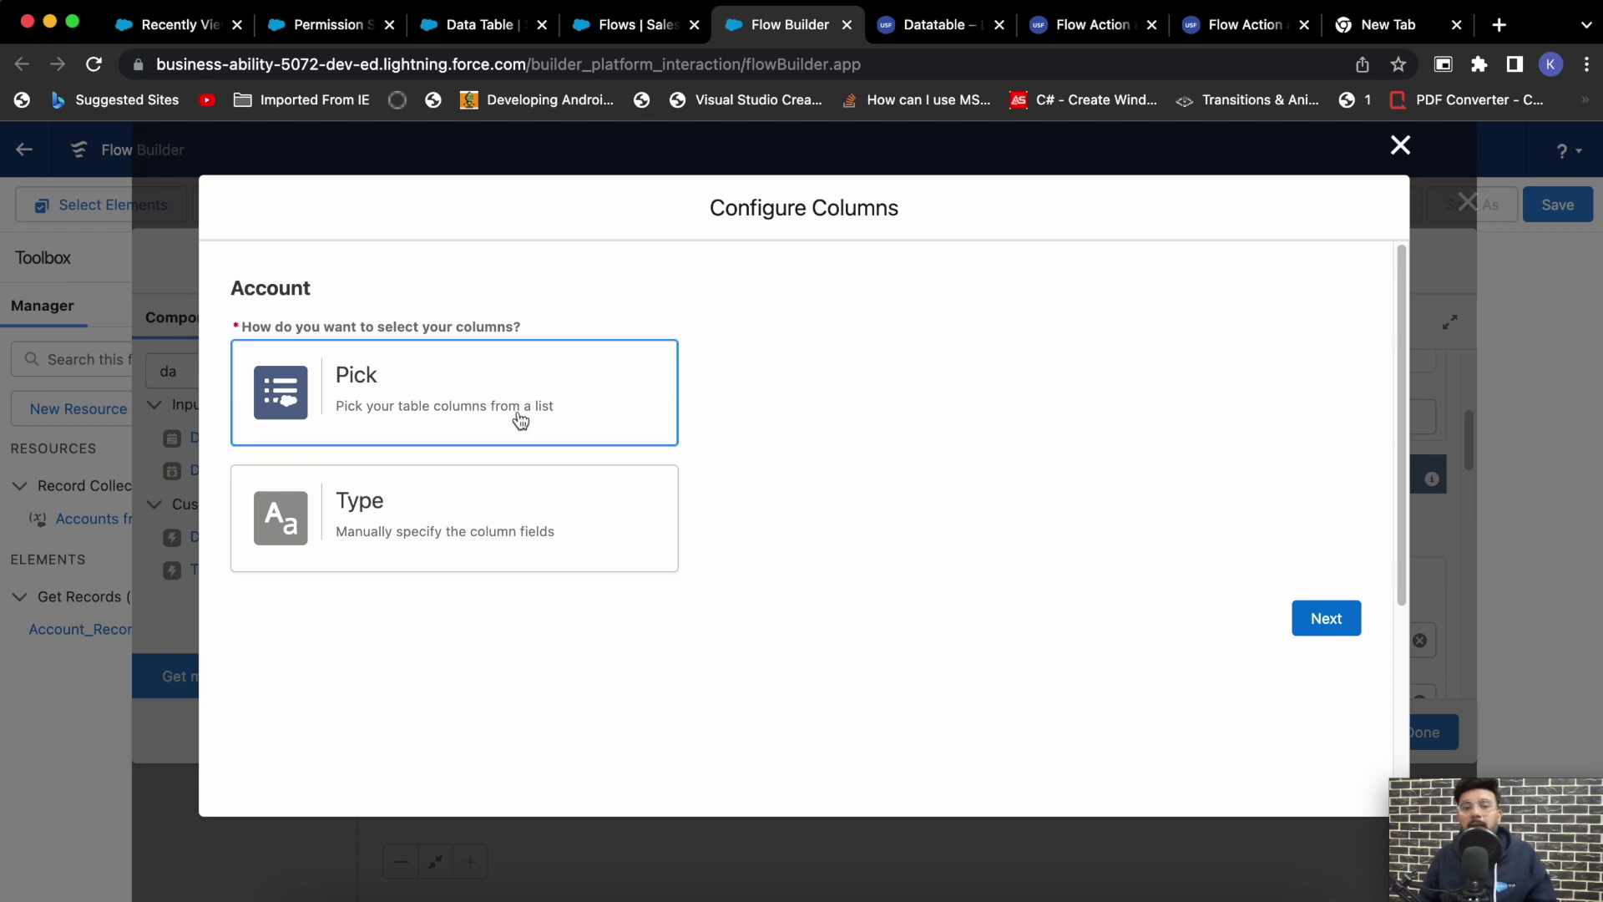
click(527, 399)
click(488, 518)
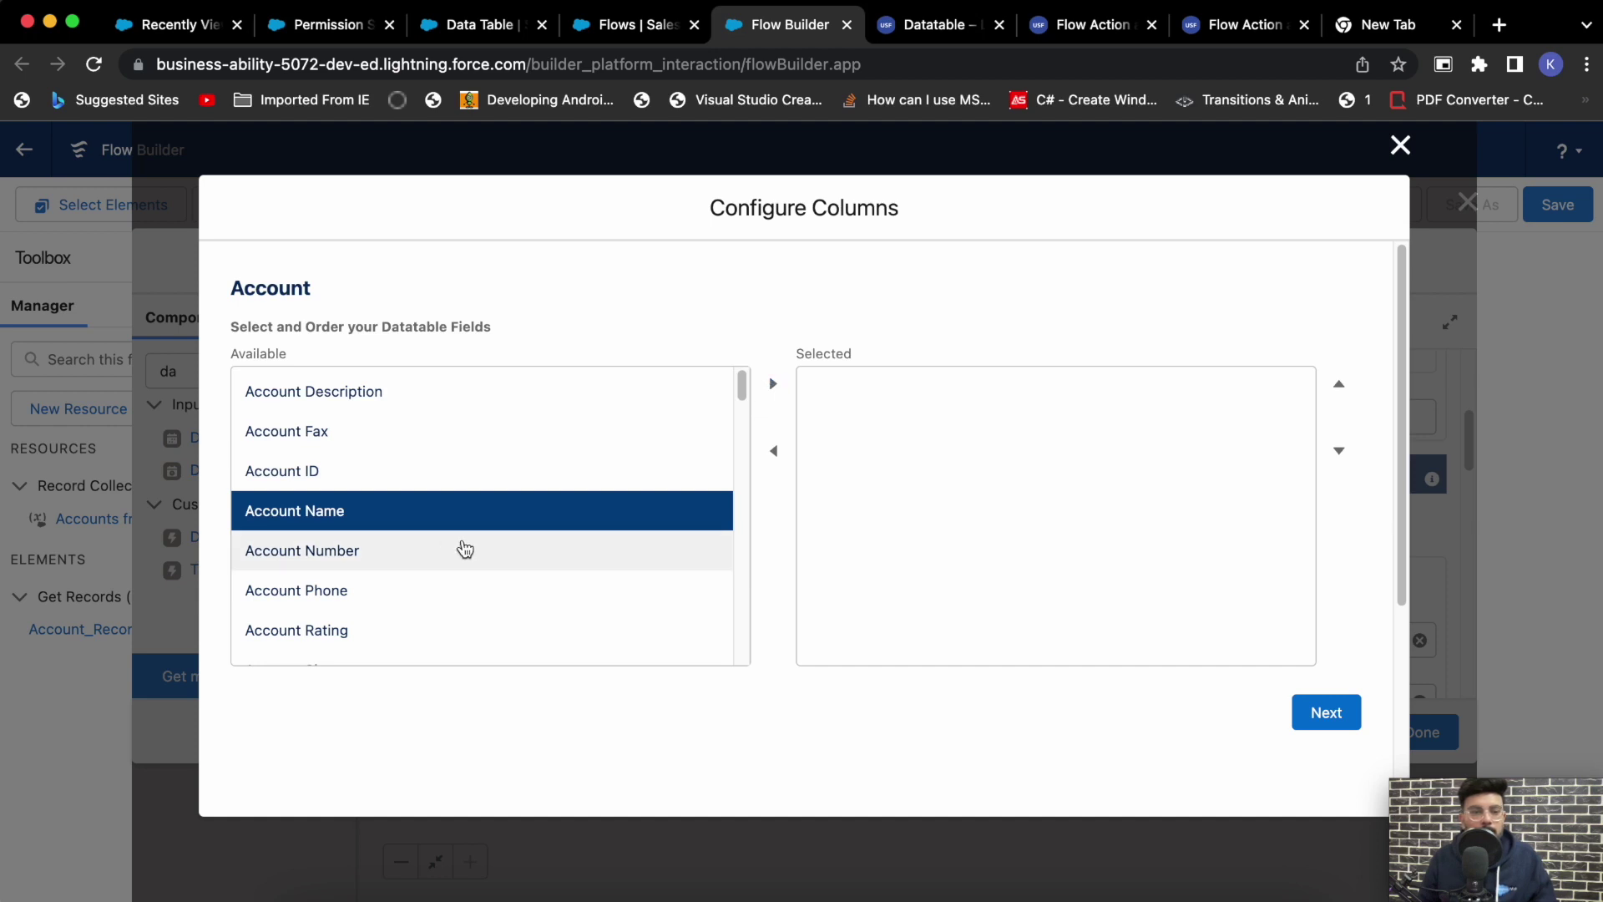
super+click(381, 589)
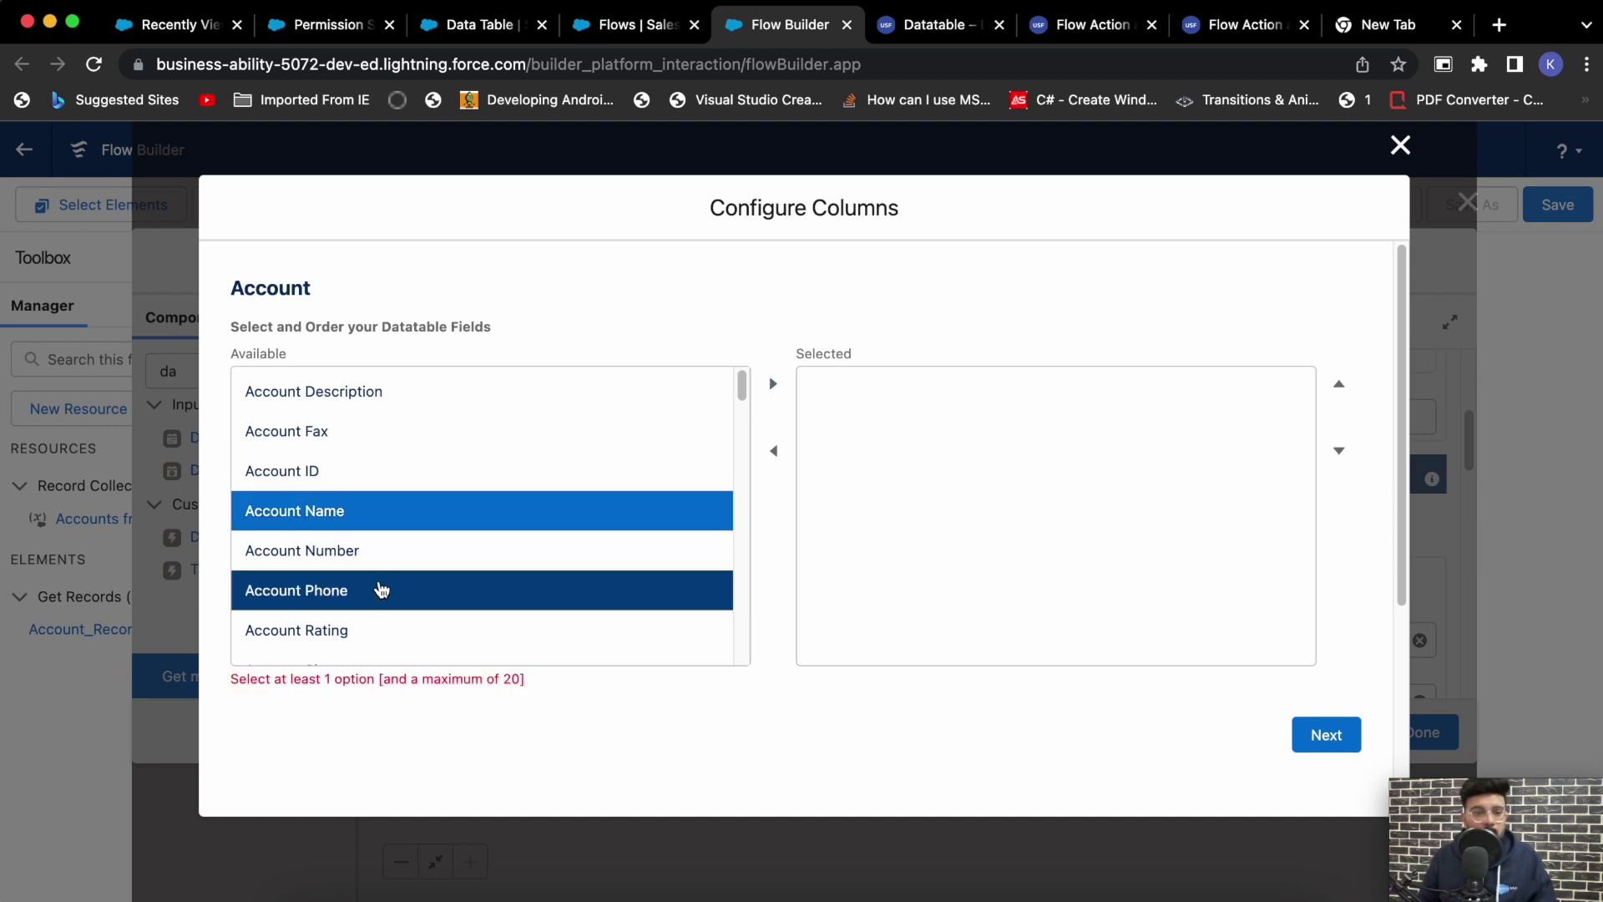
scroll(454, 608, down, 1)
super+click(430, 587)
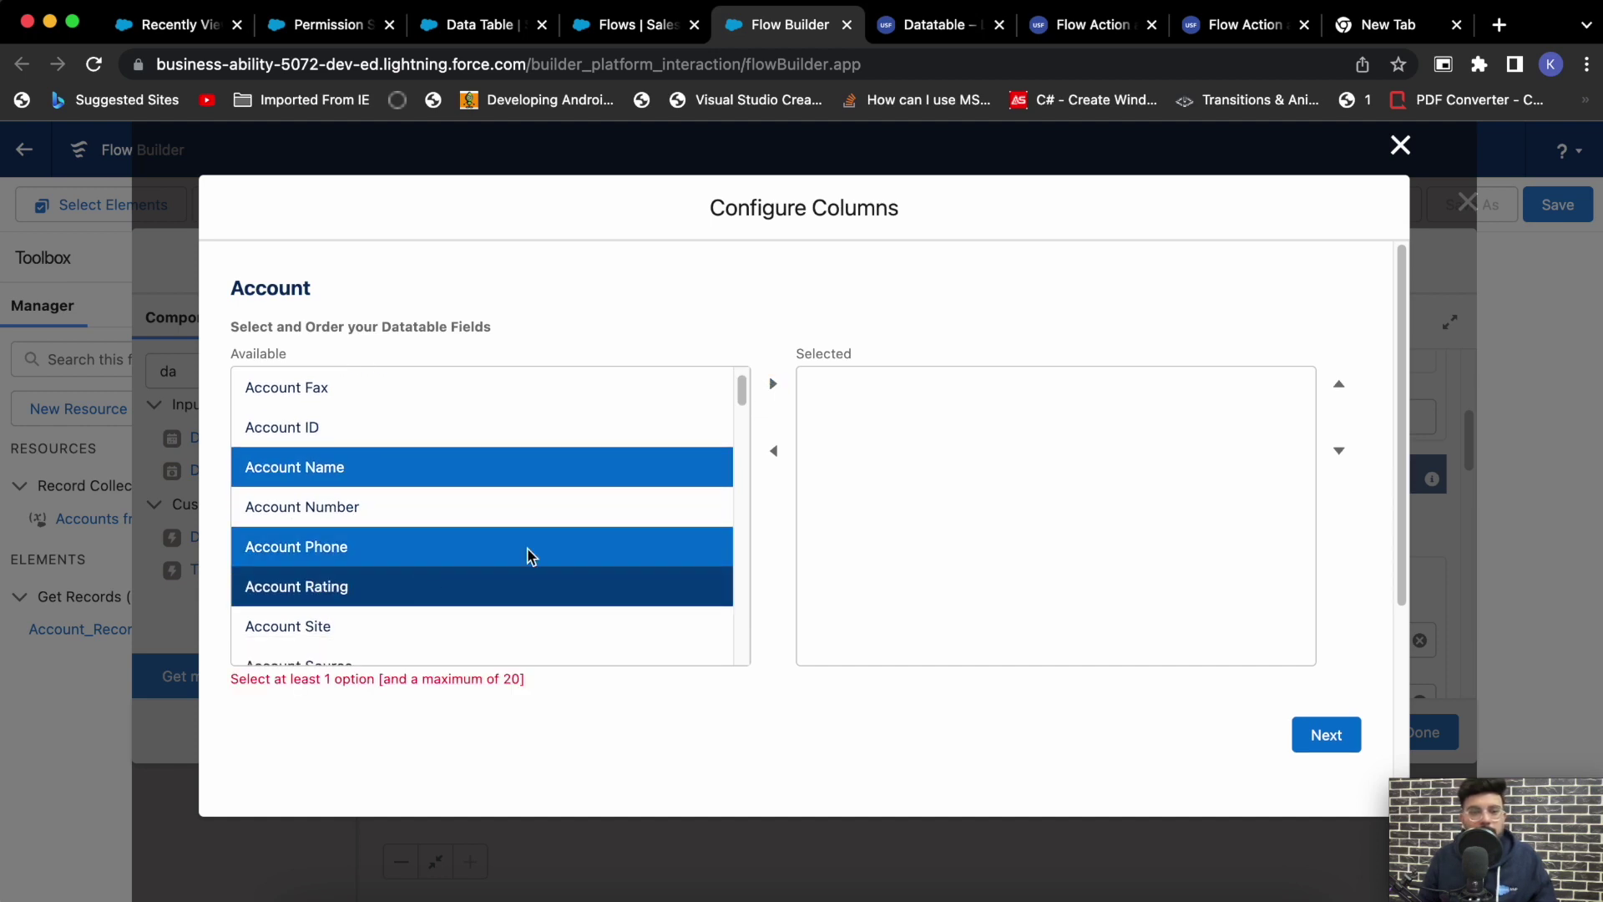
click(774, 389)
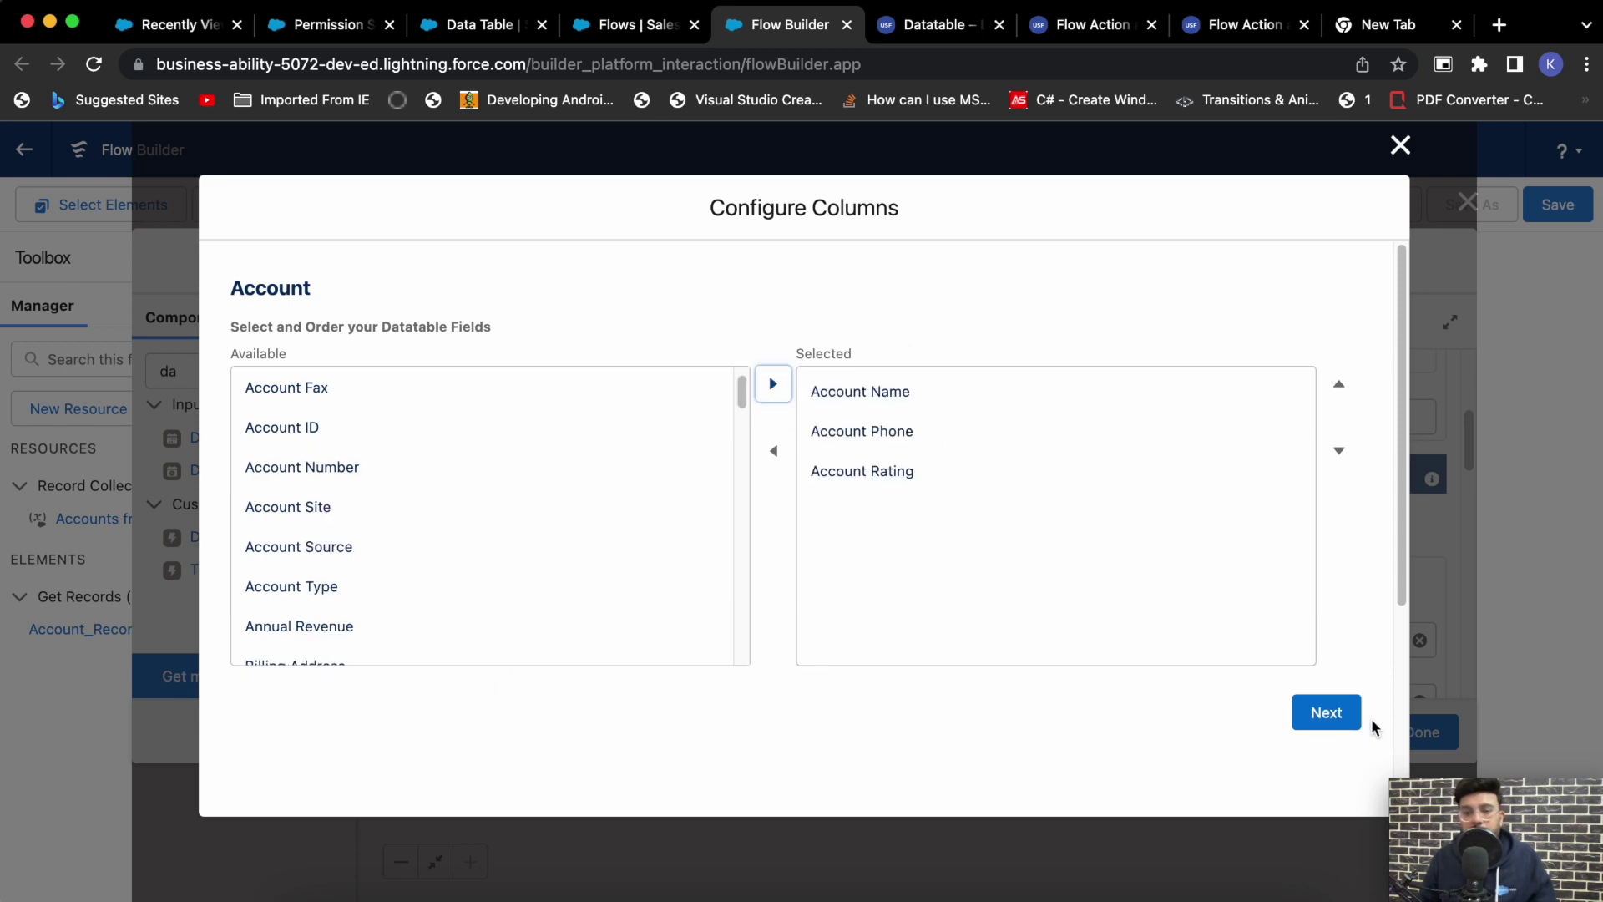
click(1327, 714)
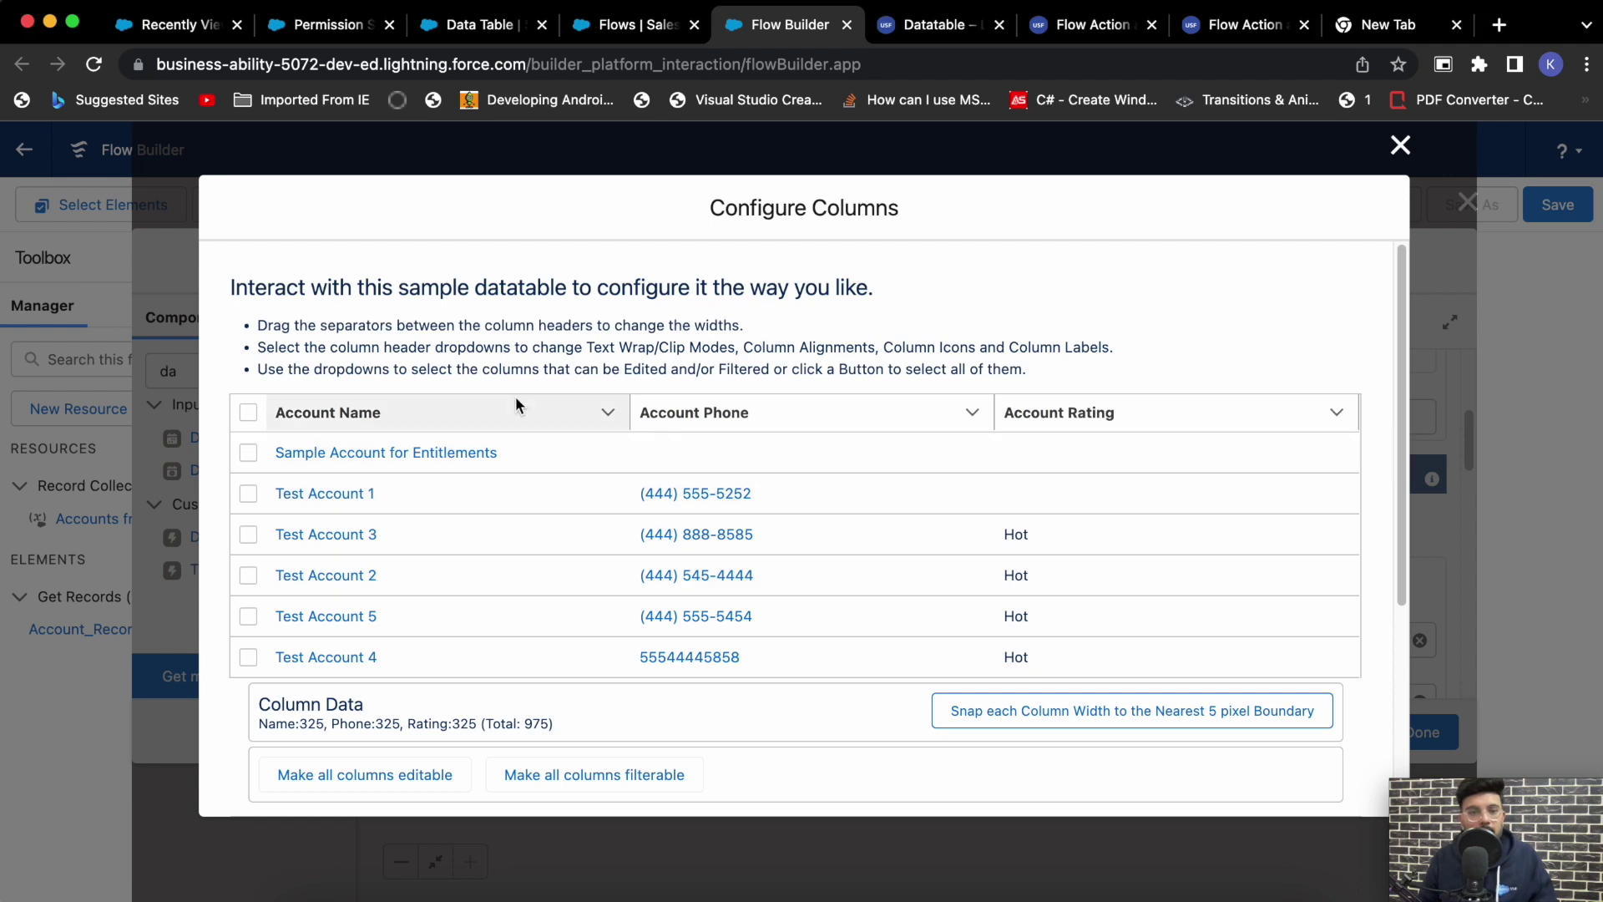
- Make all columns editable and filterable, verify Account Rating's options, and close the finished wizard
scroll(864, 558, down, 1)
scroll(863, 558, down, 3)
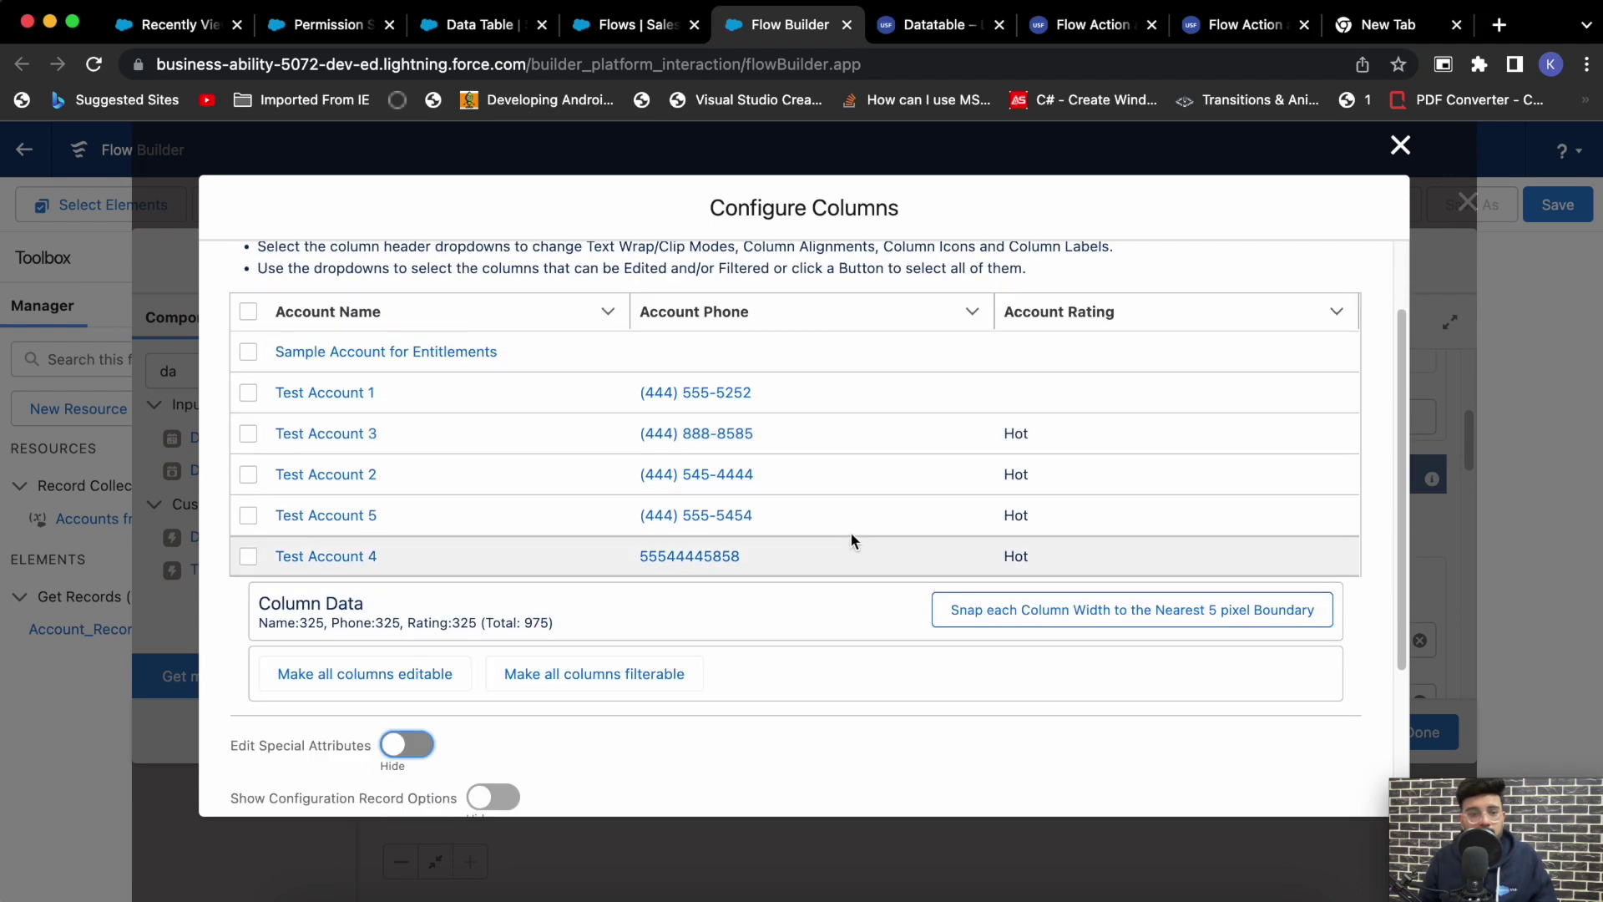
click(361, 686)
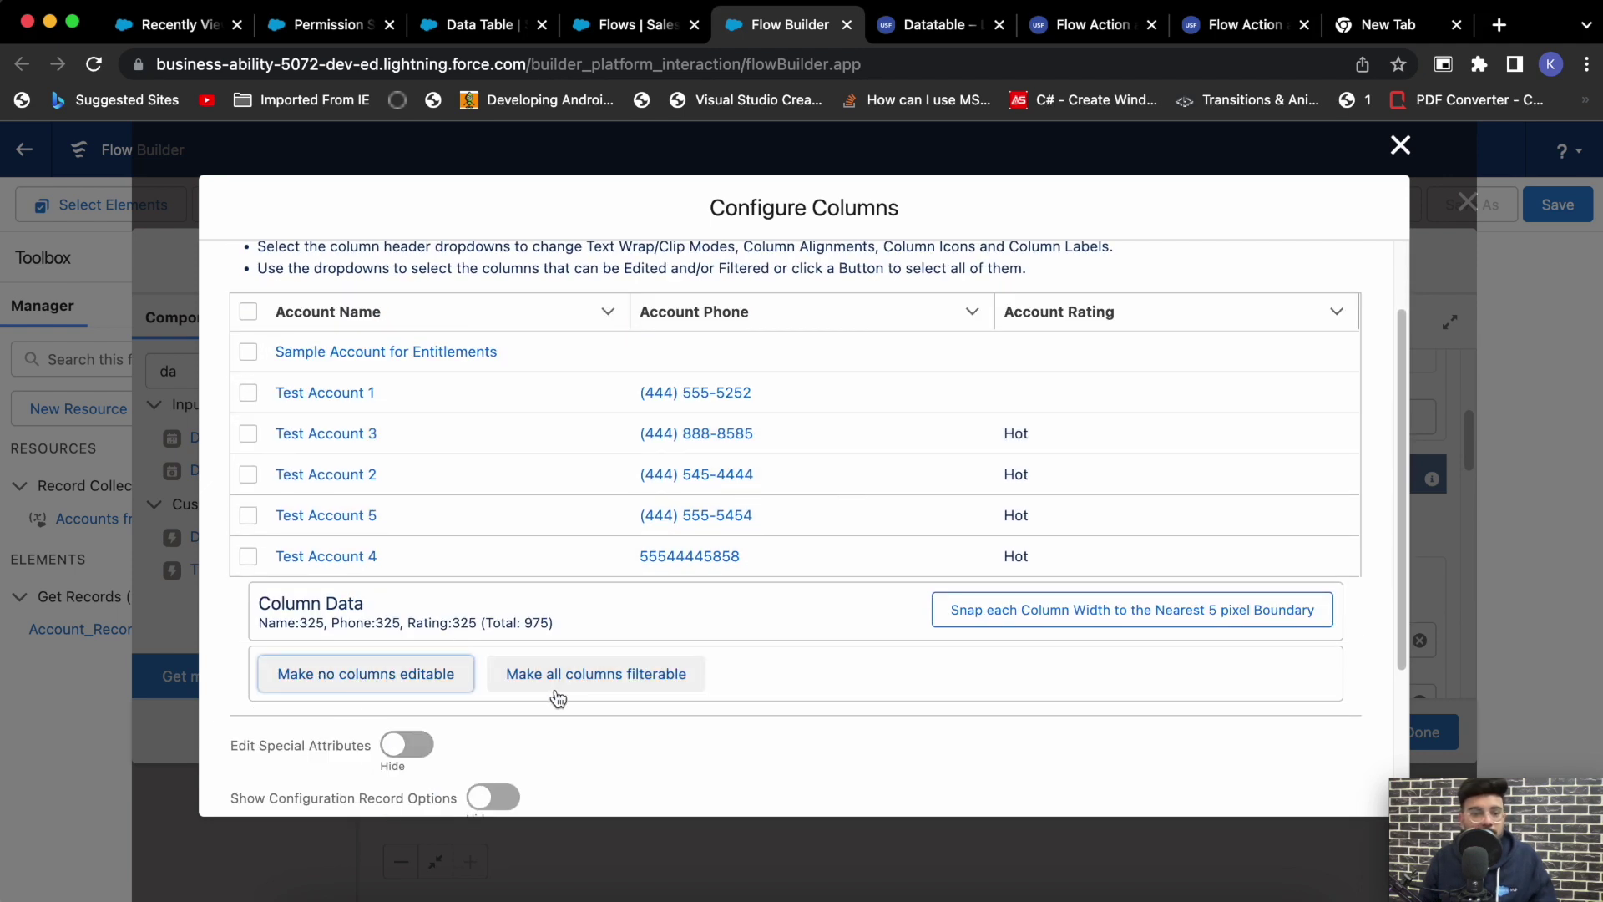
click(592, 682)
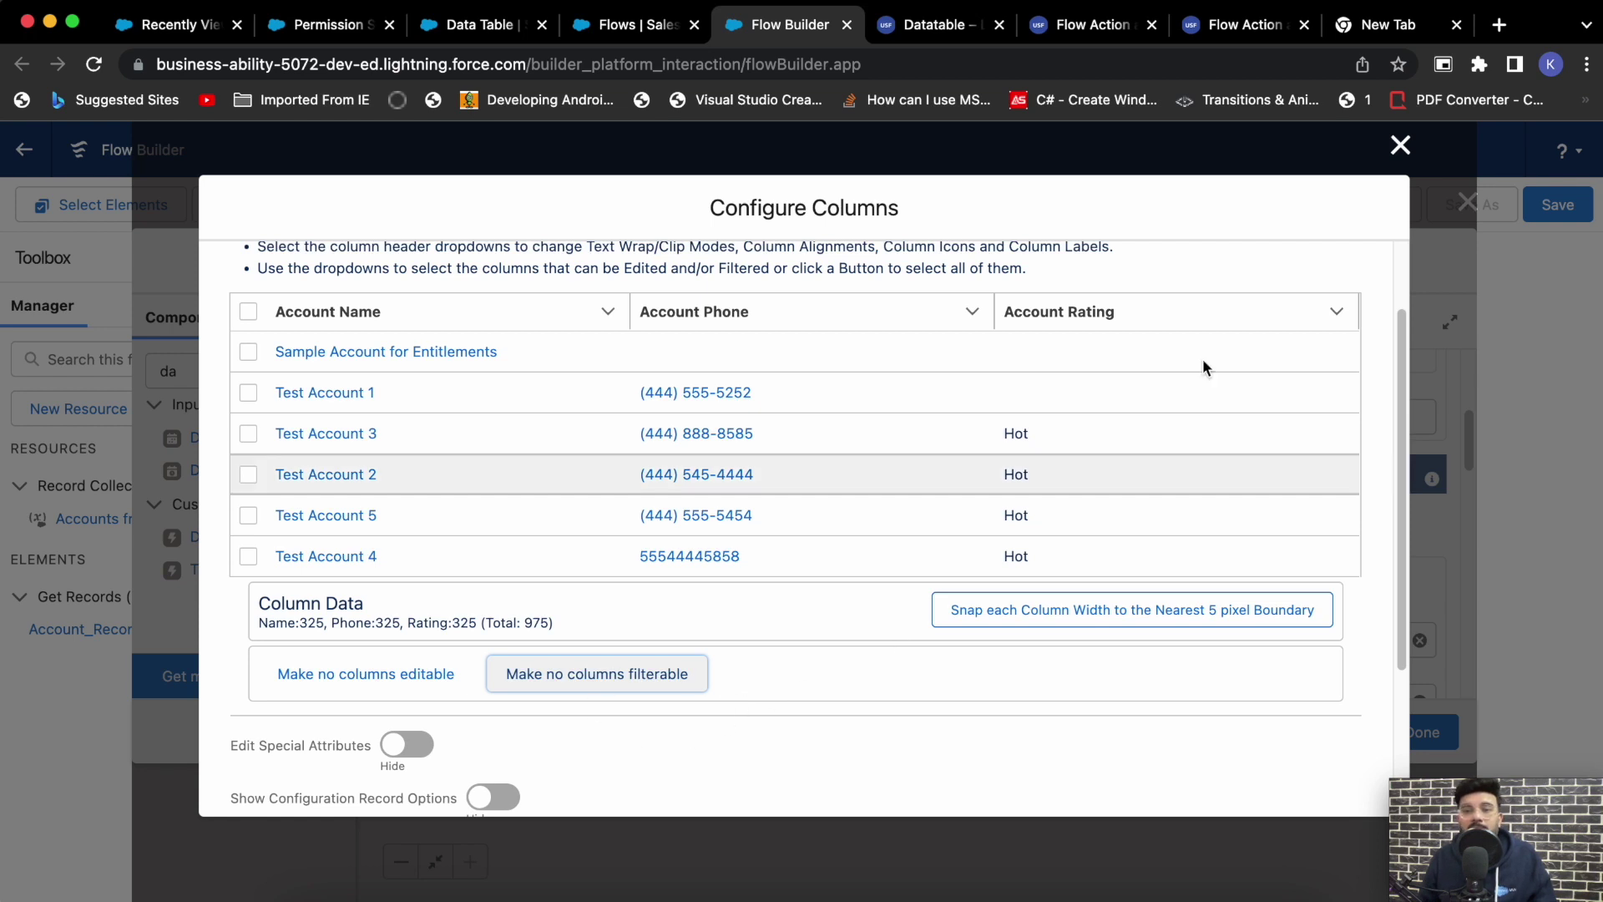
click(1334, 314)
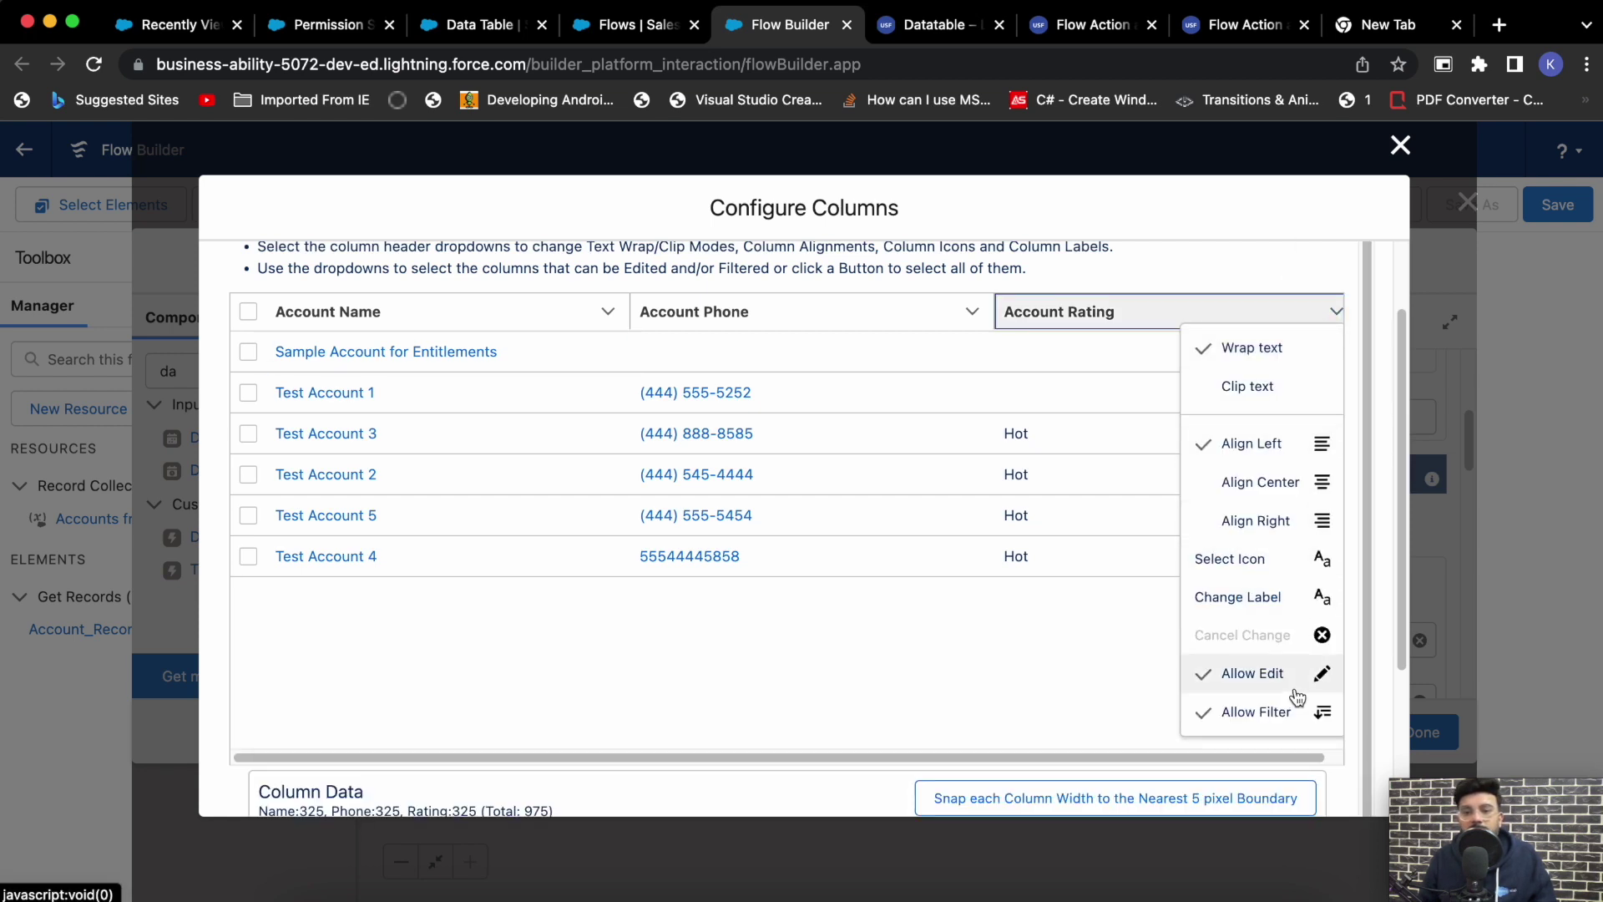
click(911, 683)
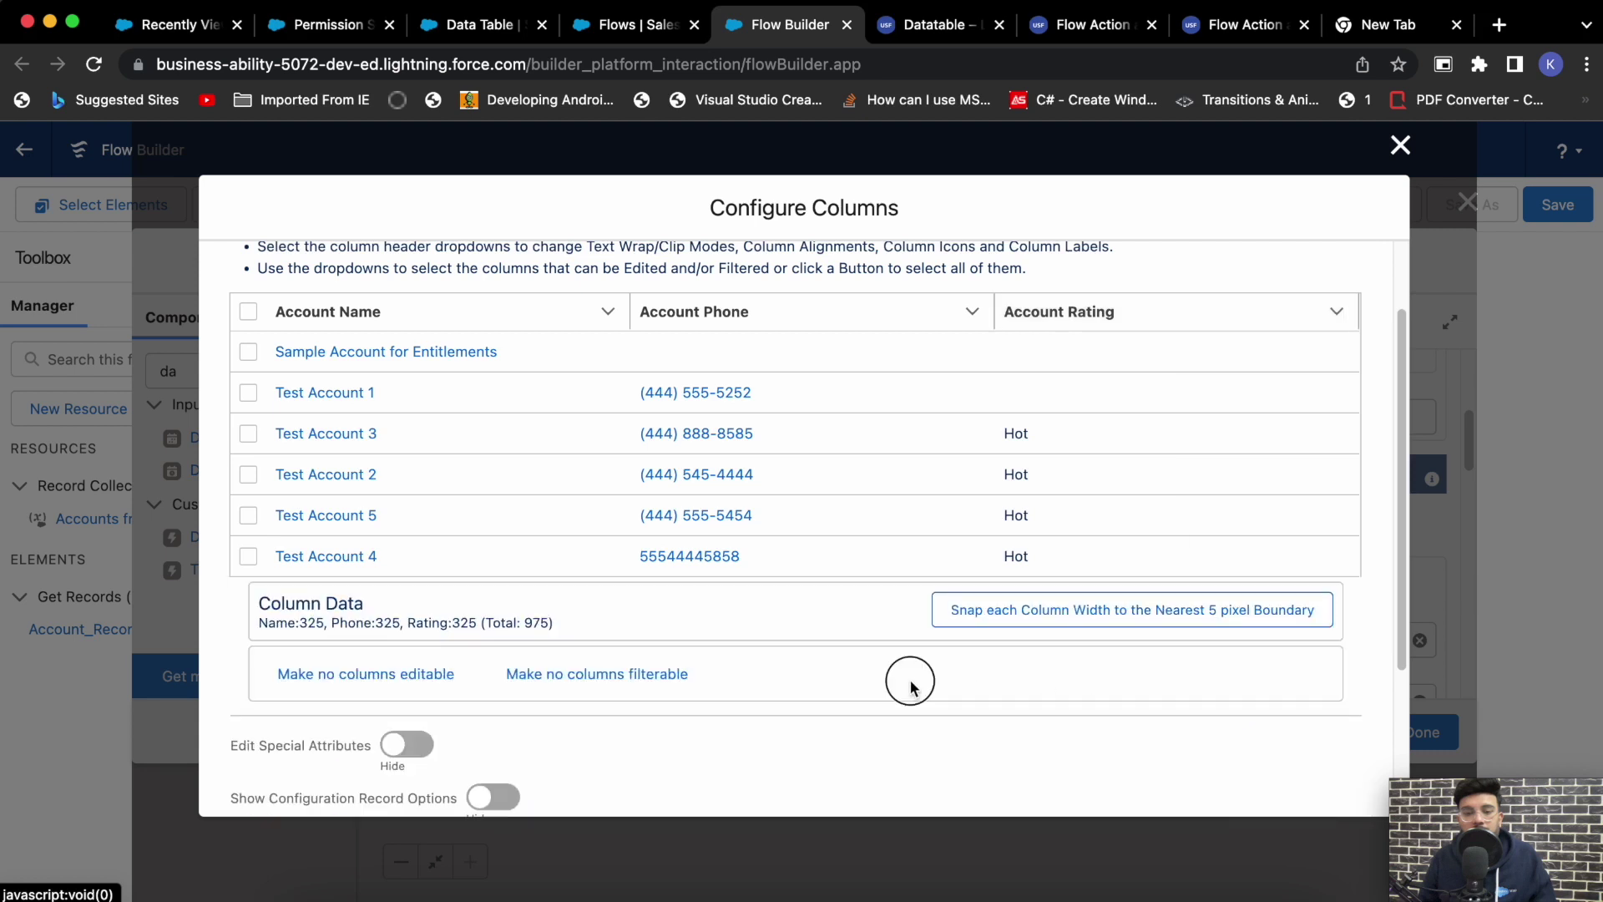
scroll(911, 676, down, 2)
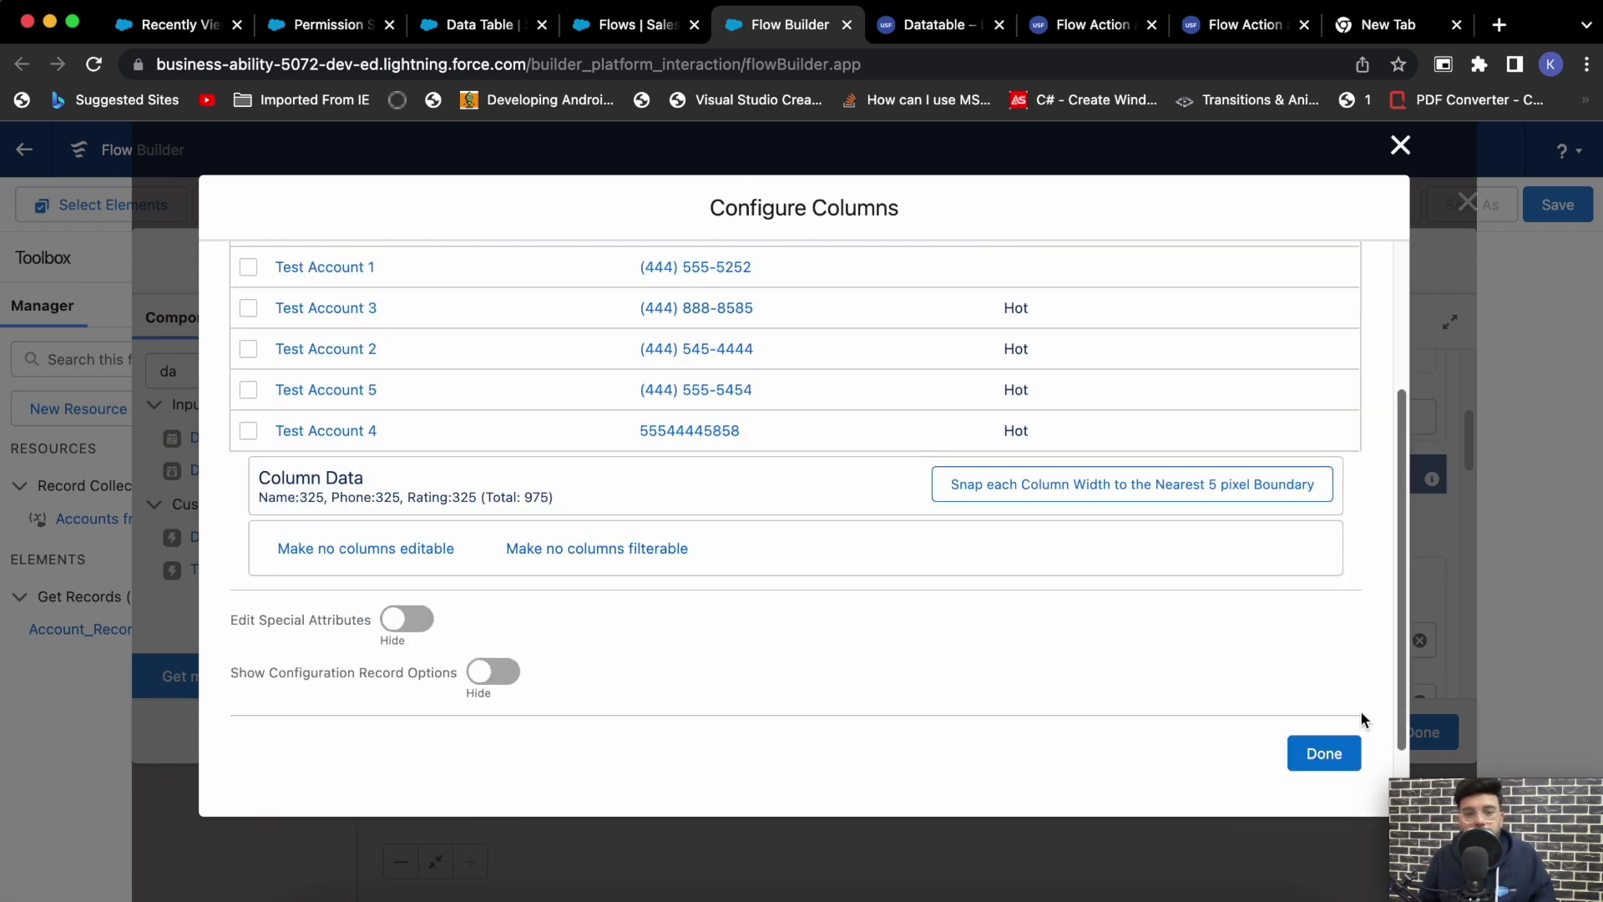
click(1307, 752)
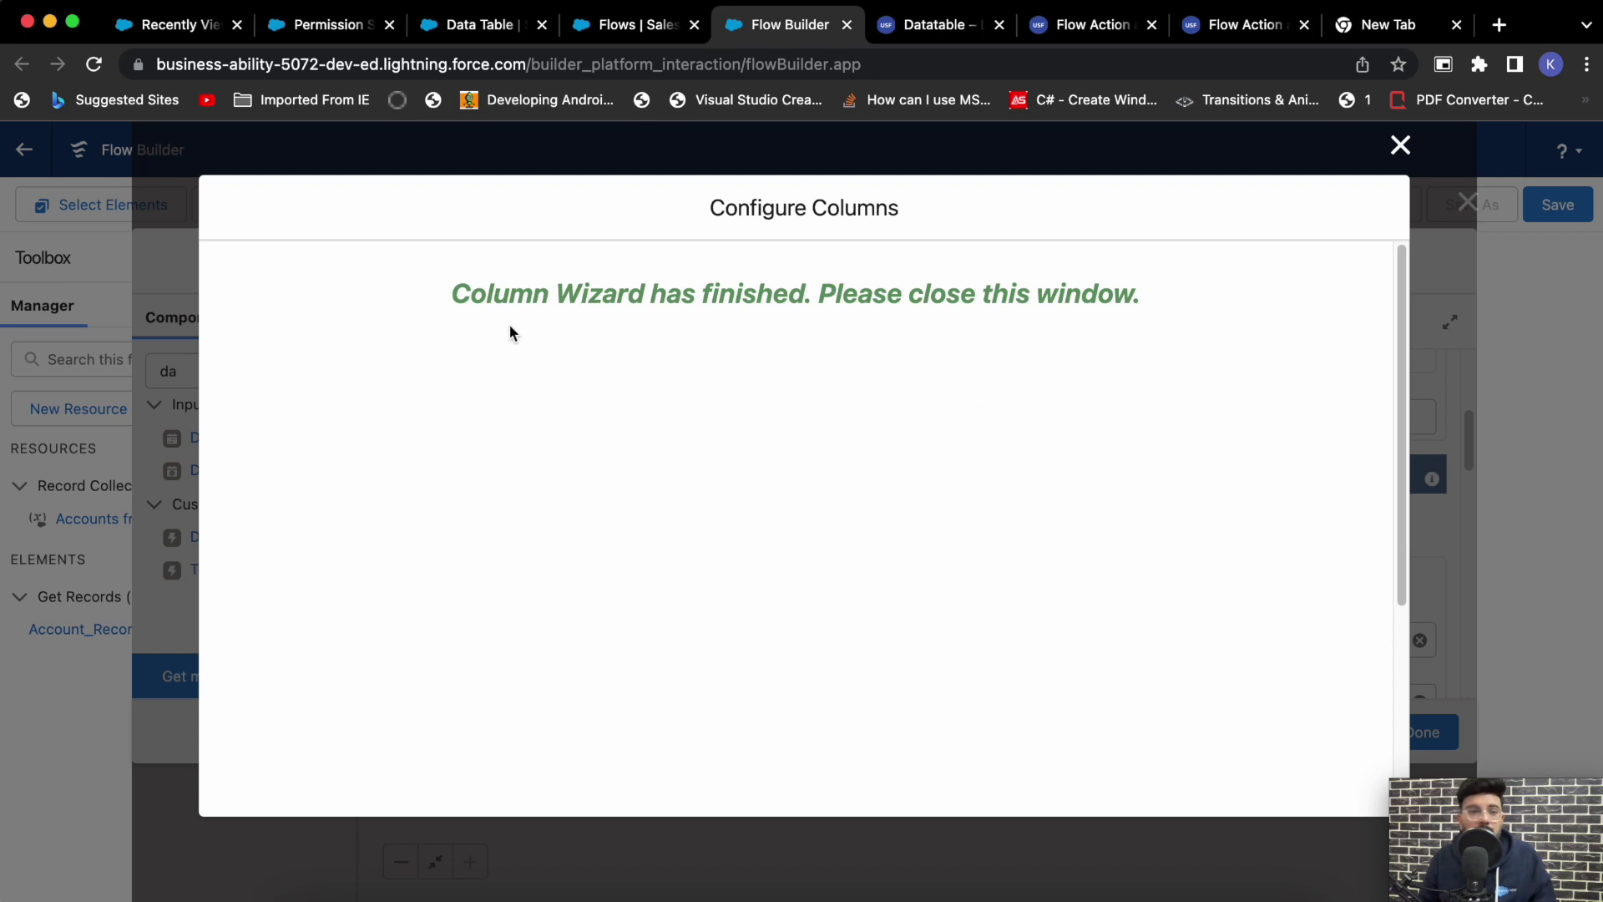
click(1401, 147)
- Expand the Datatable's Advanced settings, then close the New Screen dialog with Done
scroll(1403, 509, down, 15)
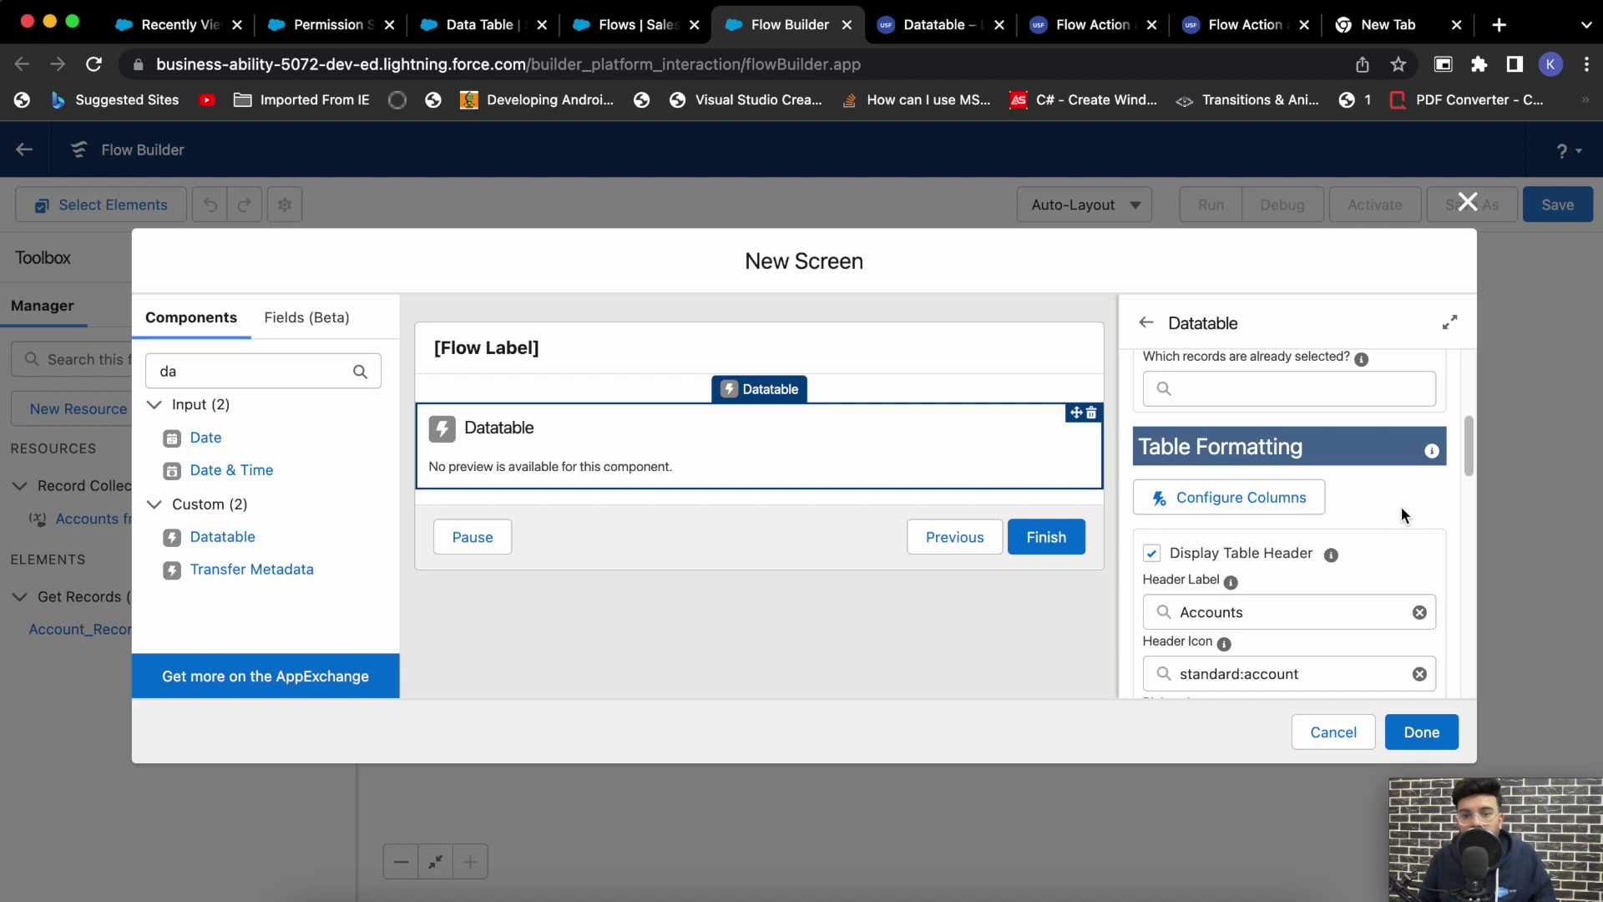
scroll(1406, 513, down, 5)
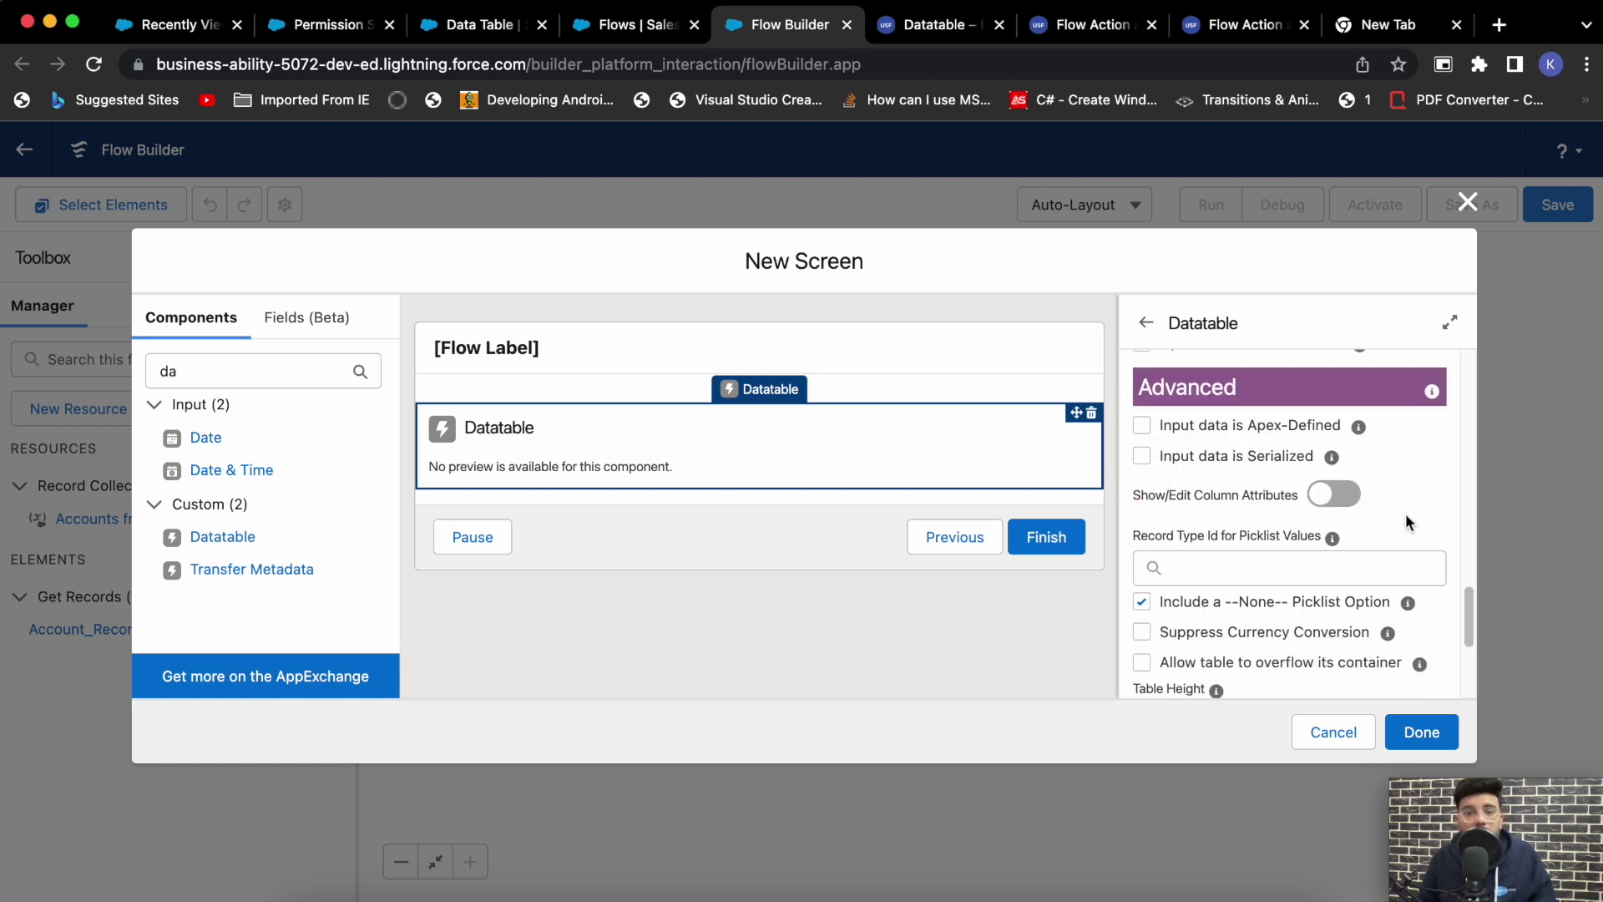
scroll(1405, 512, down, 3)
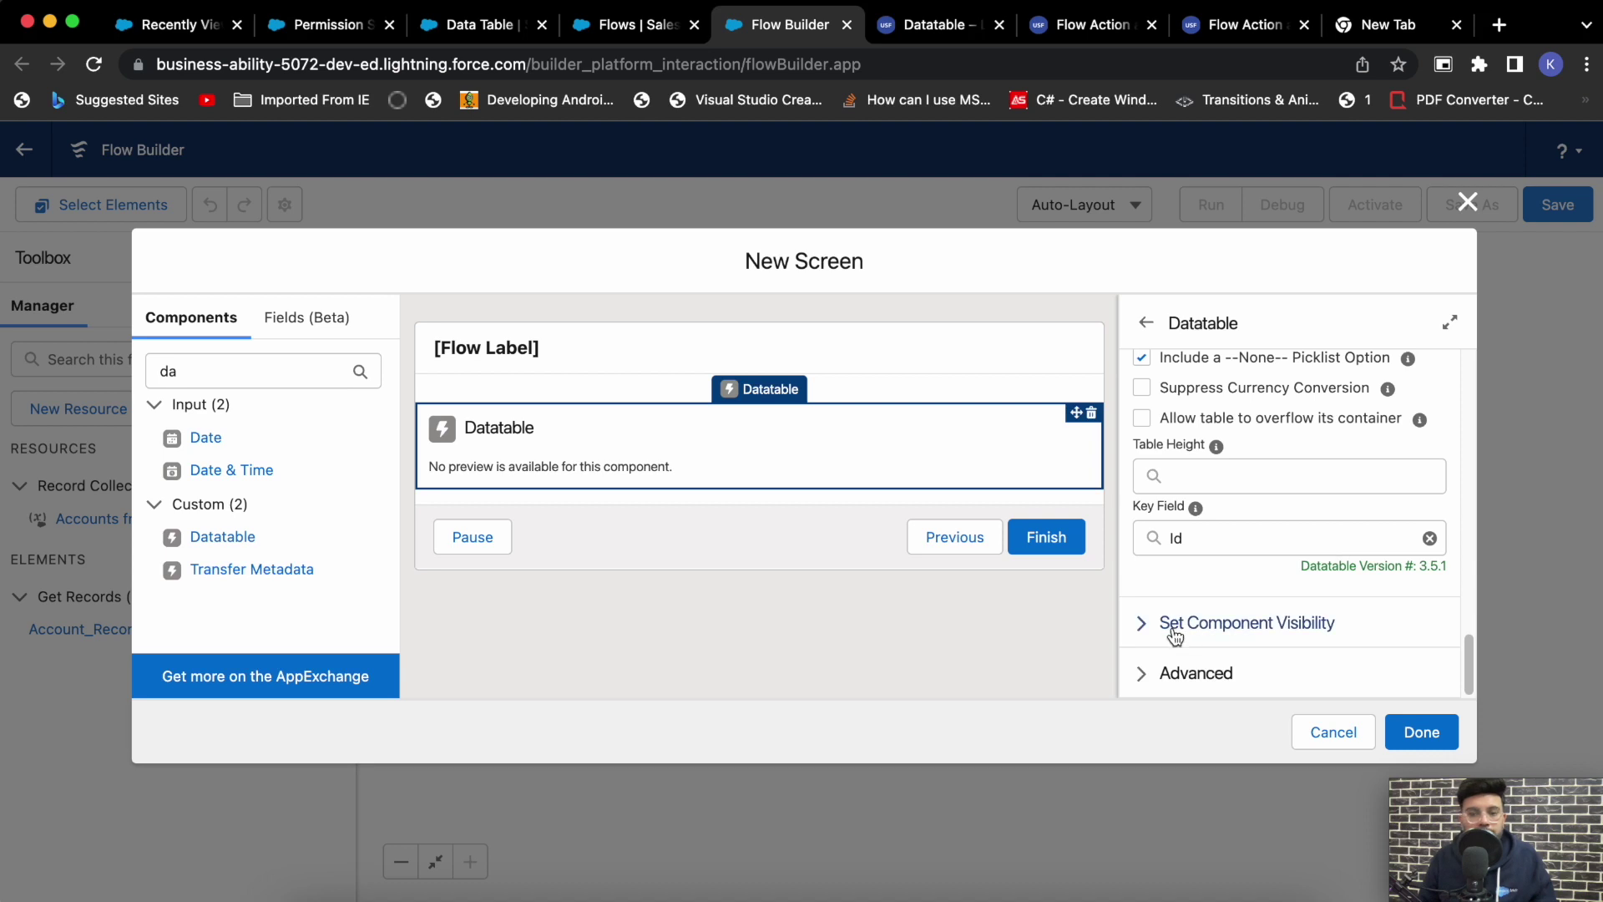
click(1138, 674)
scroll(1273, 609, down, 2)
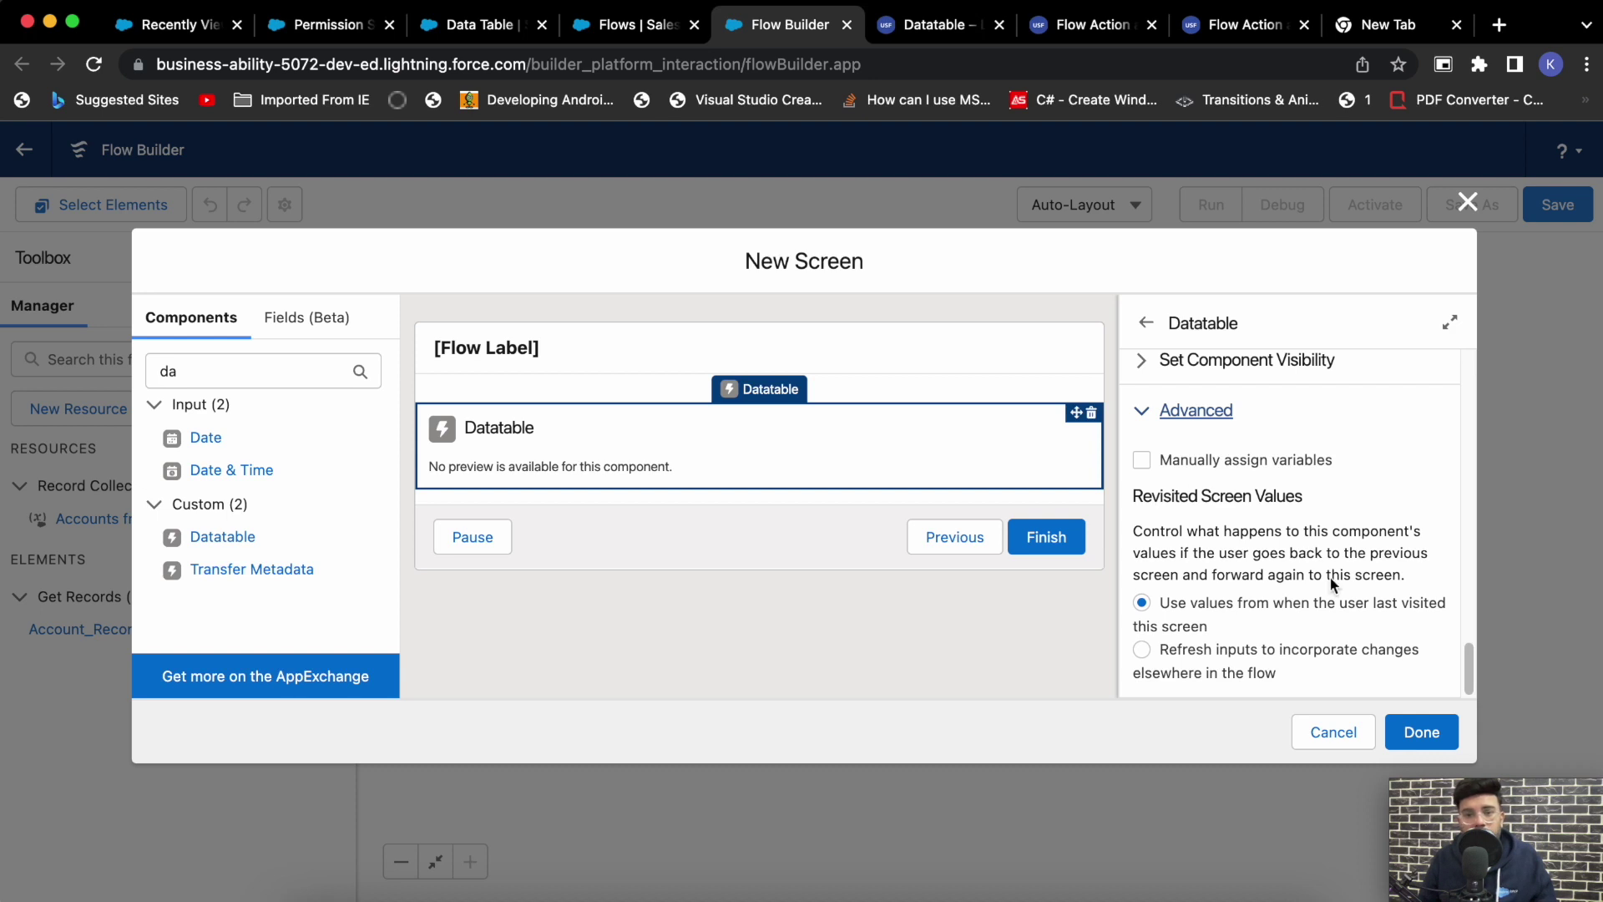
scroll(1345, 593, up, 1)
scroll(1330, 582, up, 15)
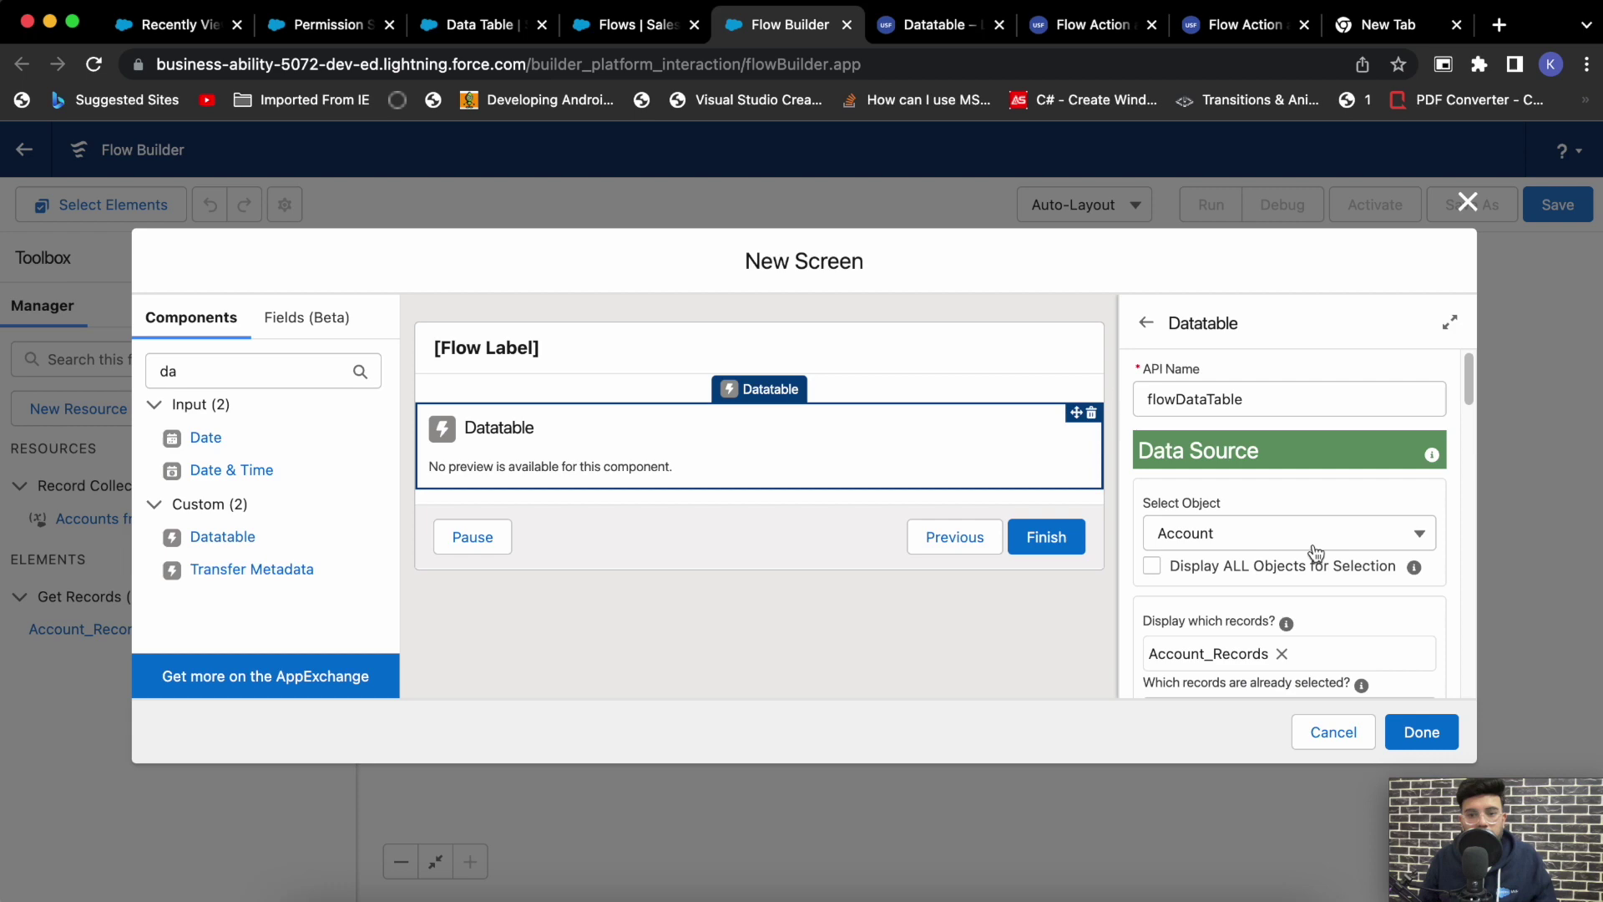
click(1417, 731)
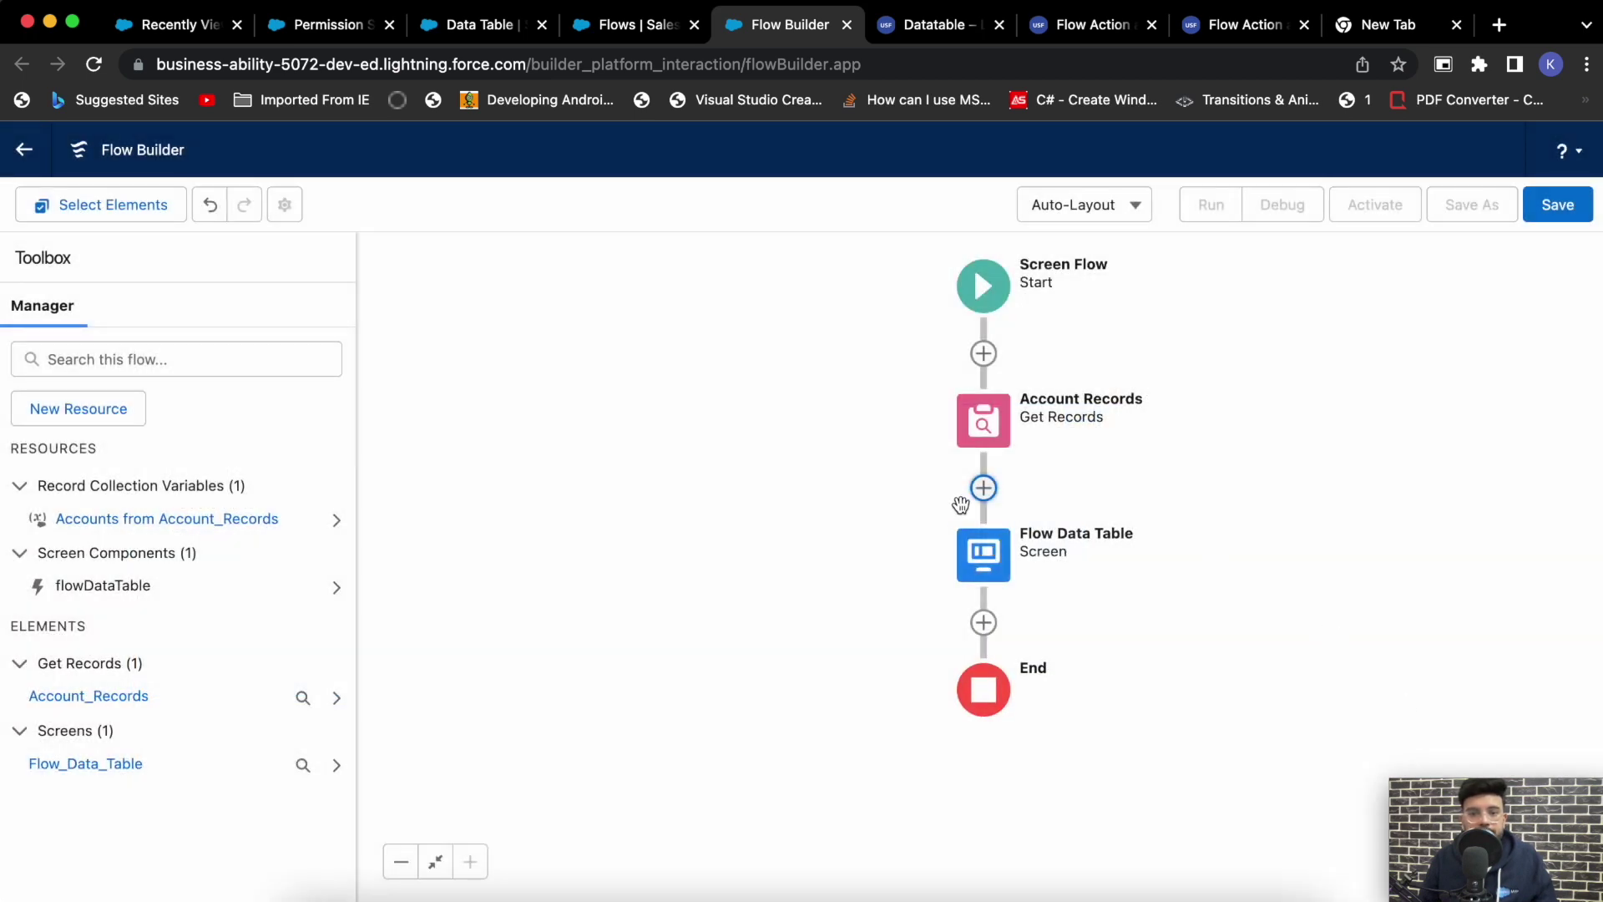
- Give the Flow Data Table screen's footer finish button the custom label 'Save'
click(990, 567)
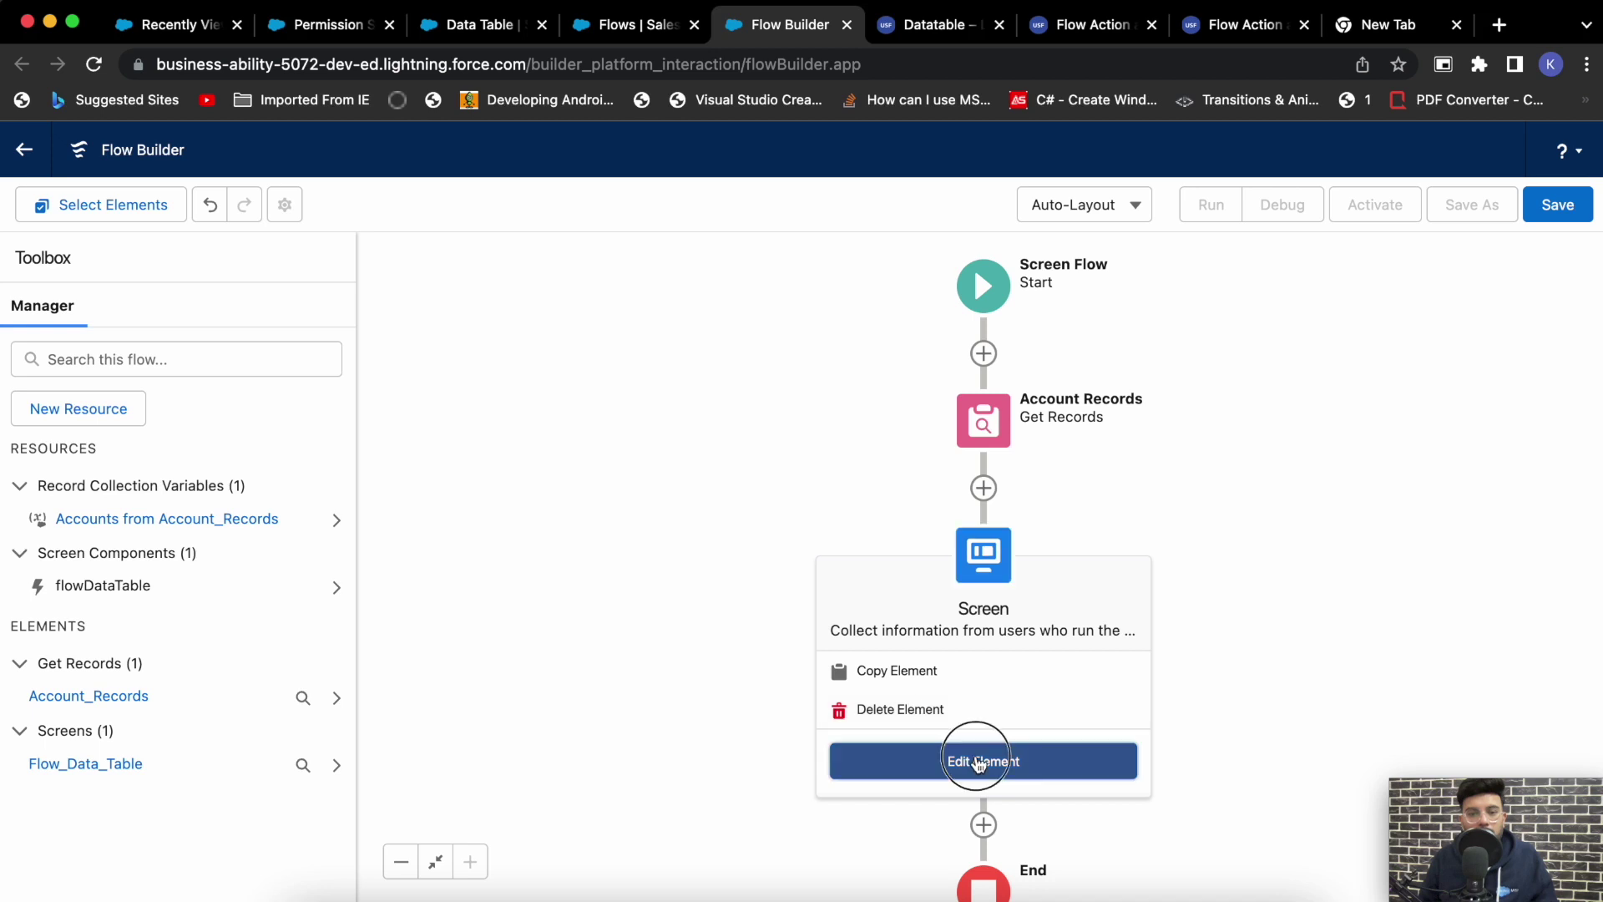
click(983, 758)
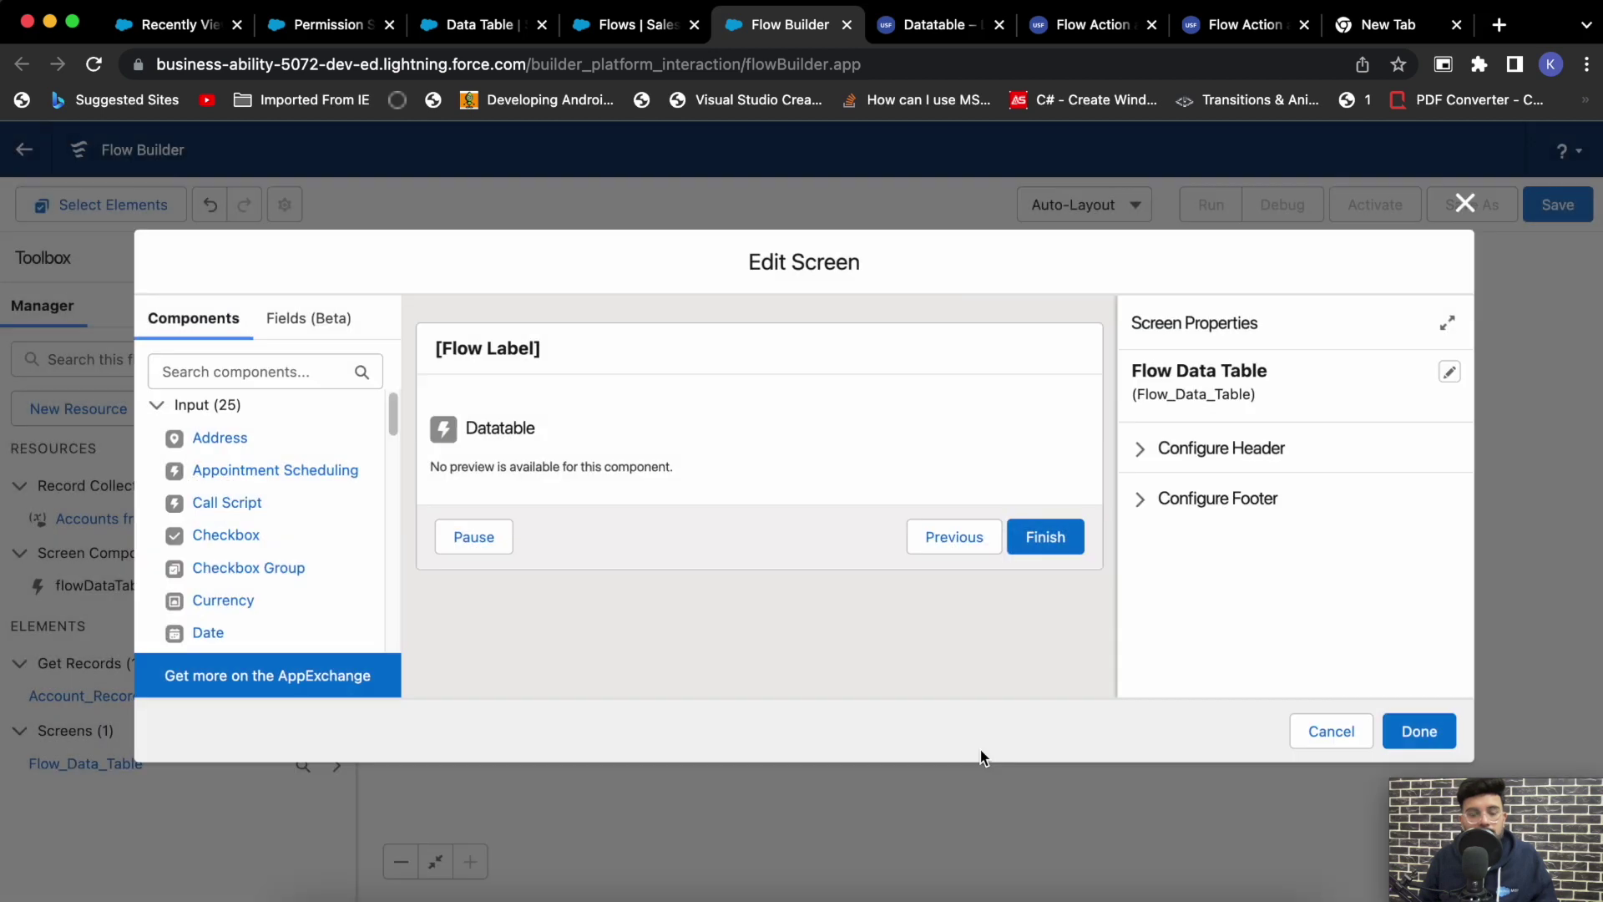
click(847, 430)
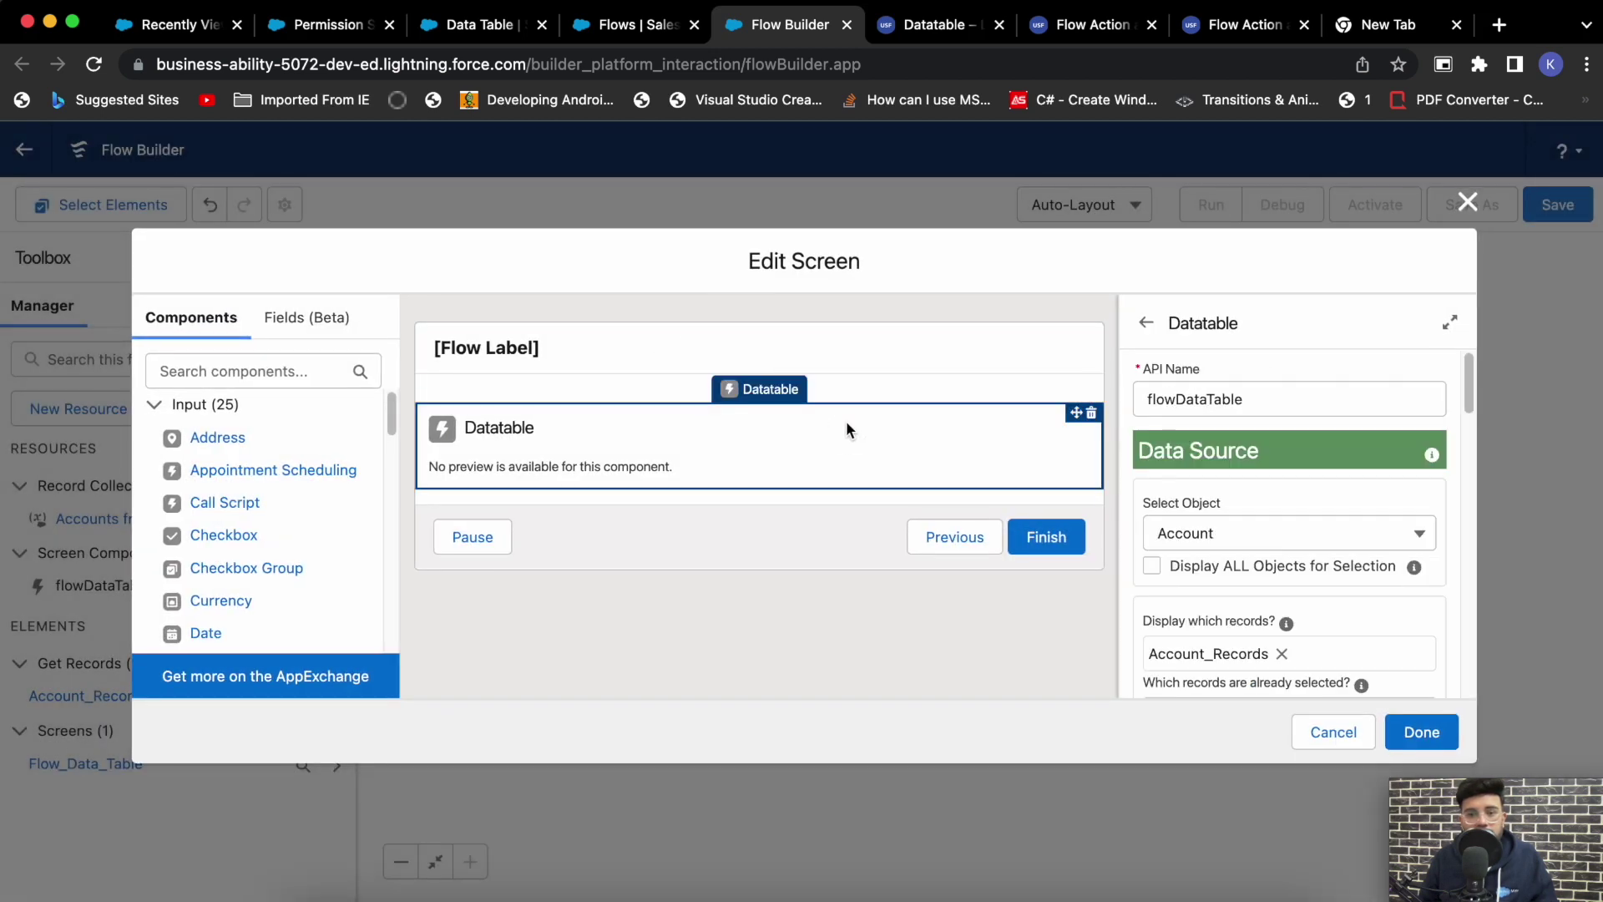
click(937, 359)
click(1157, 495)
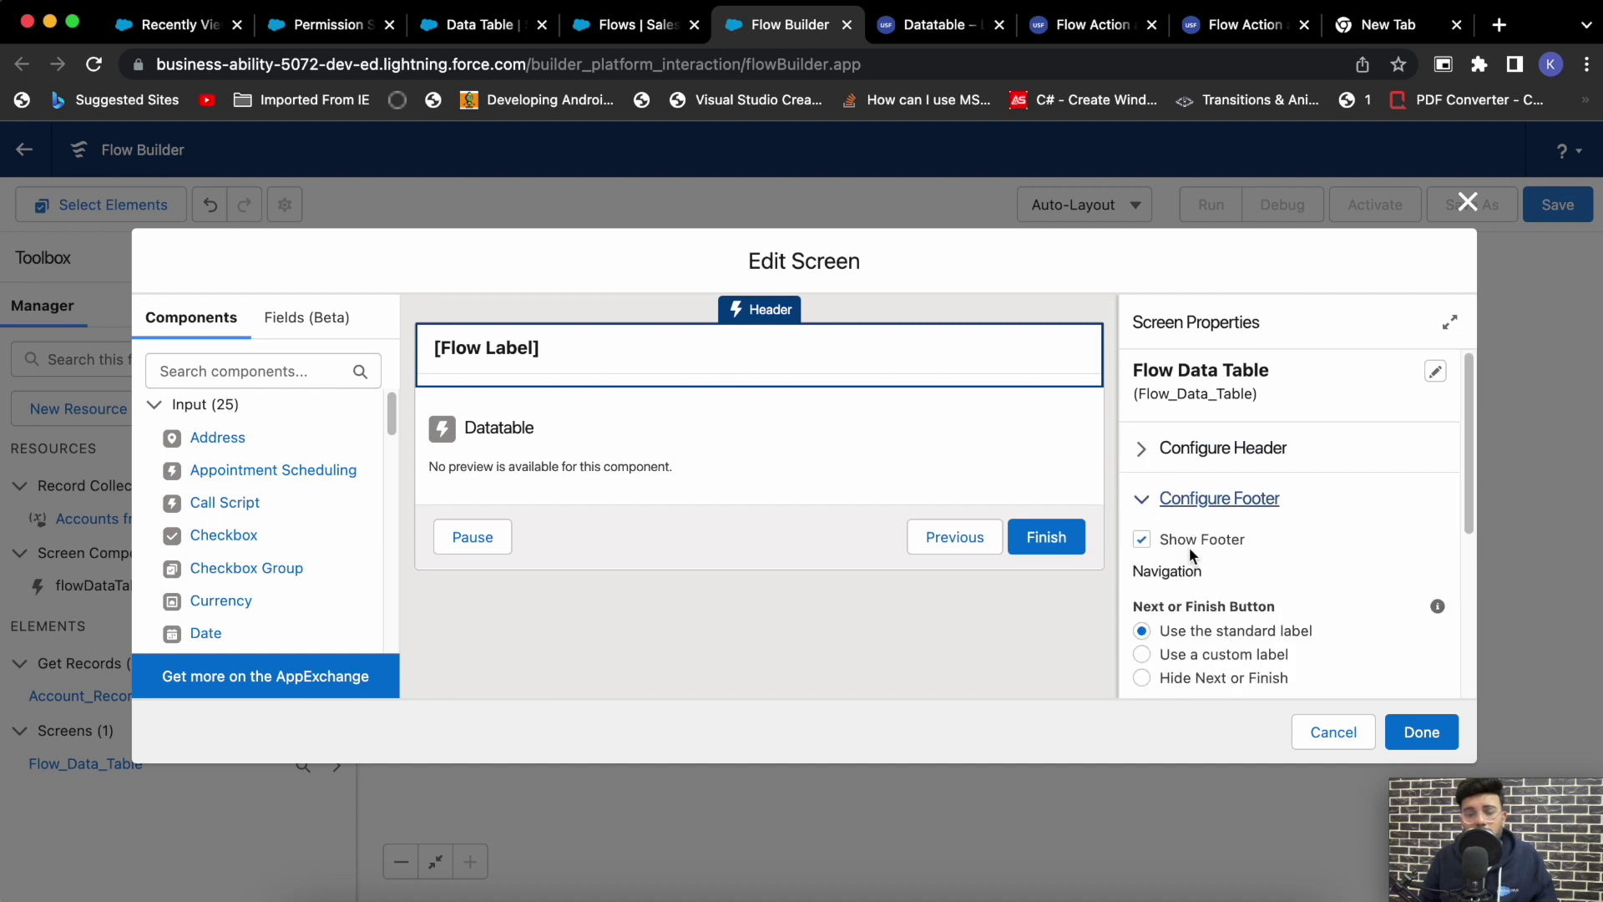
scroll(1186, 551, down, 2)
click(1207, 584)
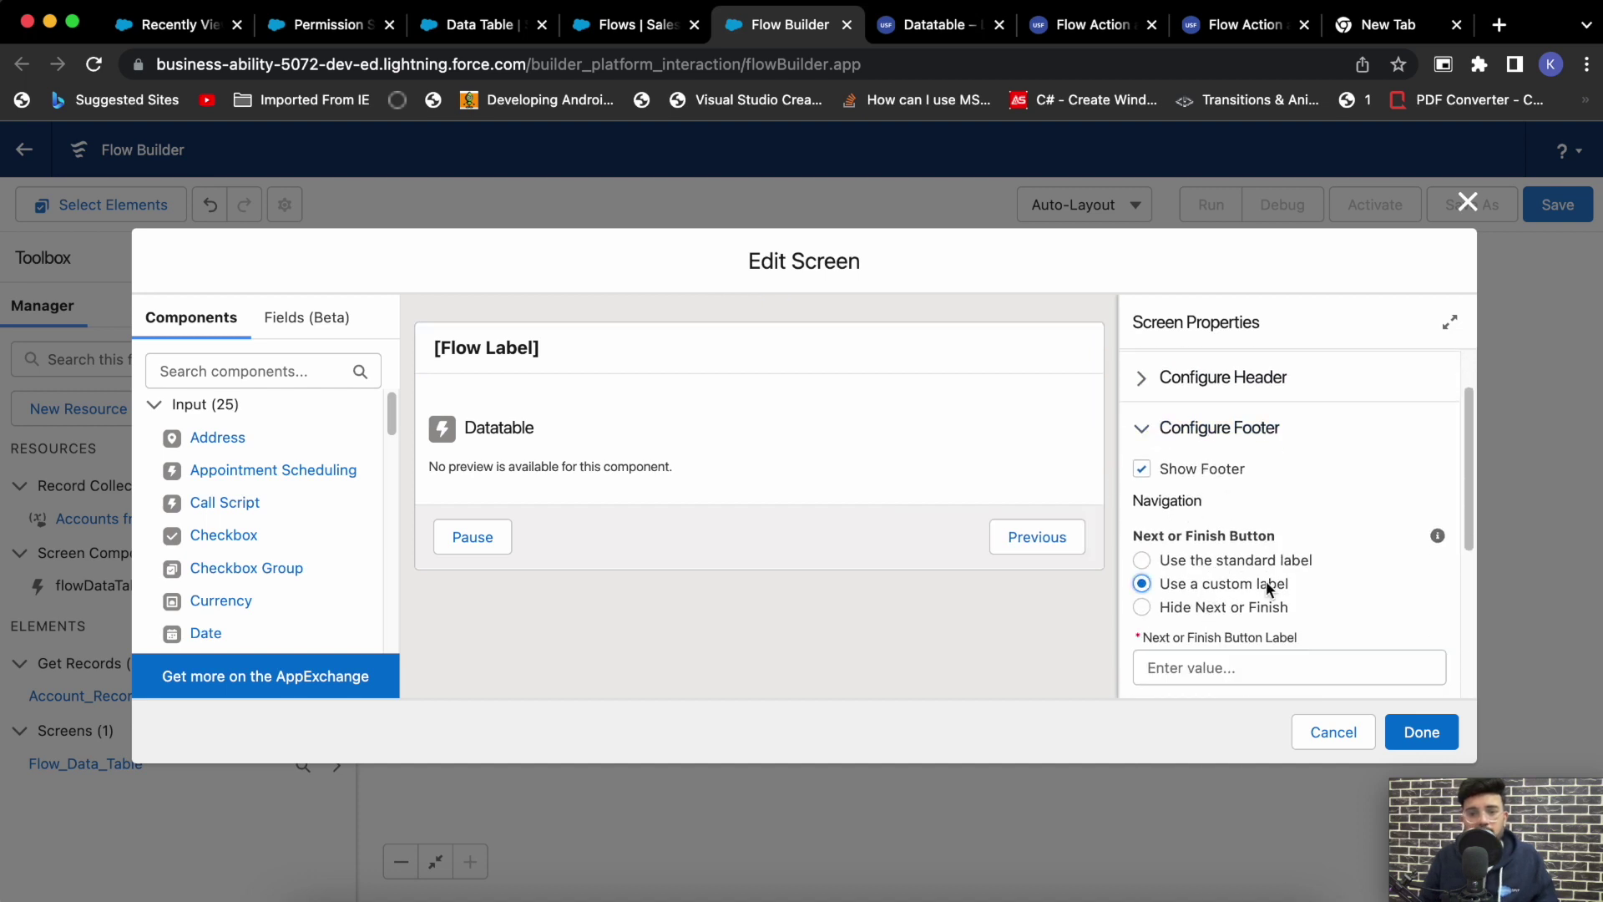
scroll(1227, 560, down, 5)
click(1193, 373)
text(Save)
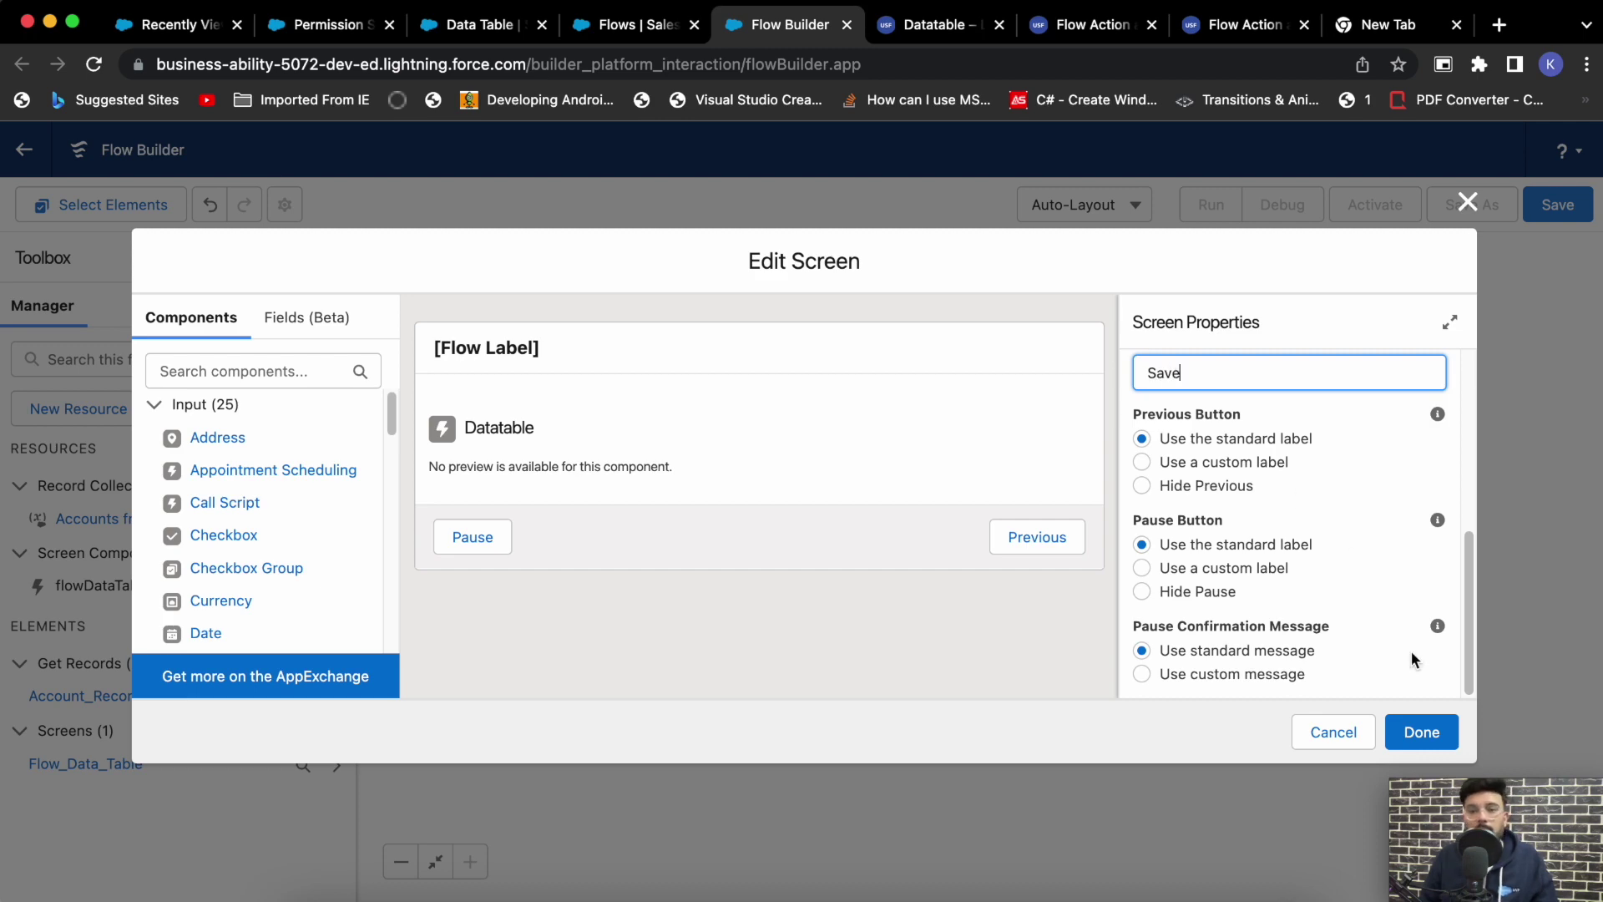
click(1436, 742)
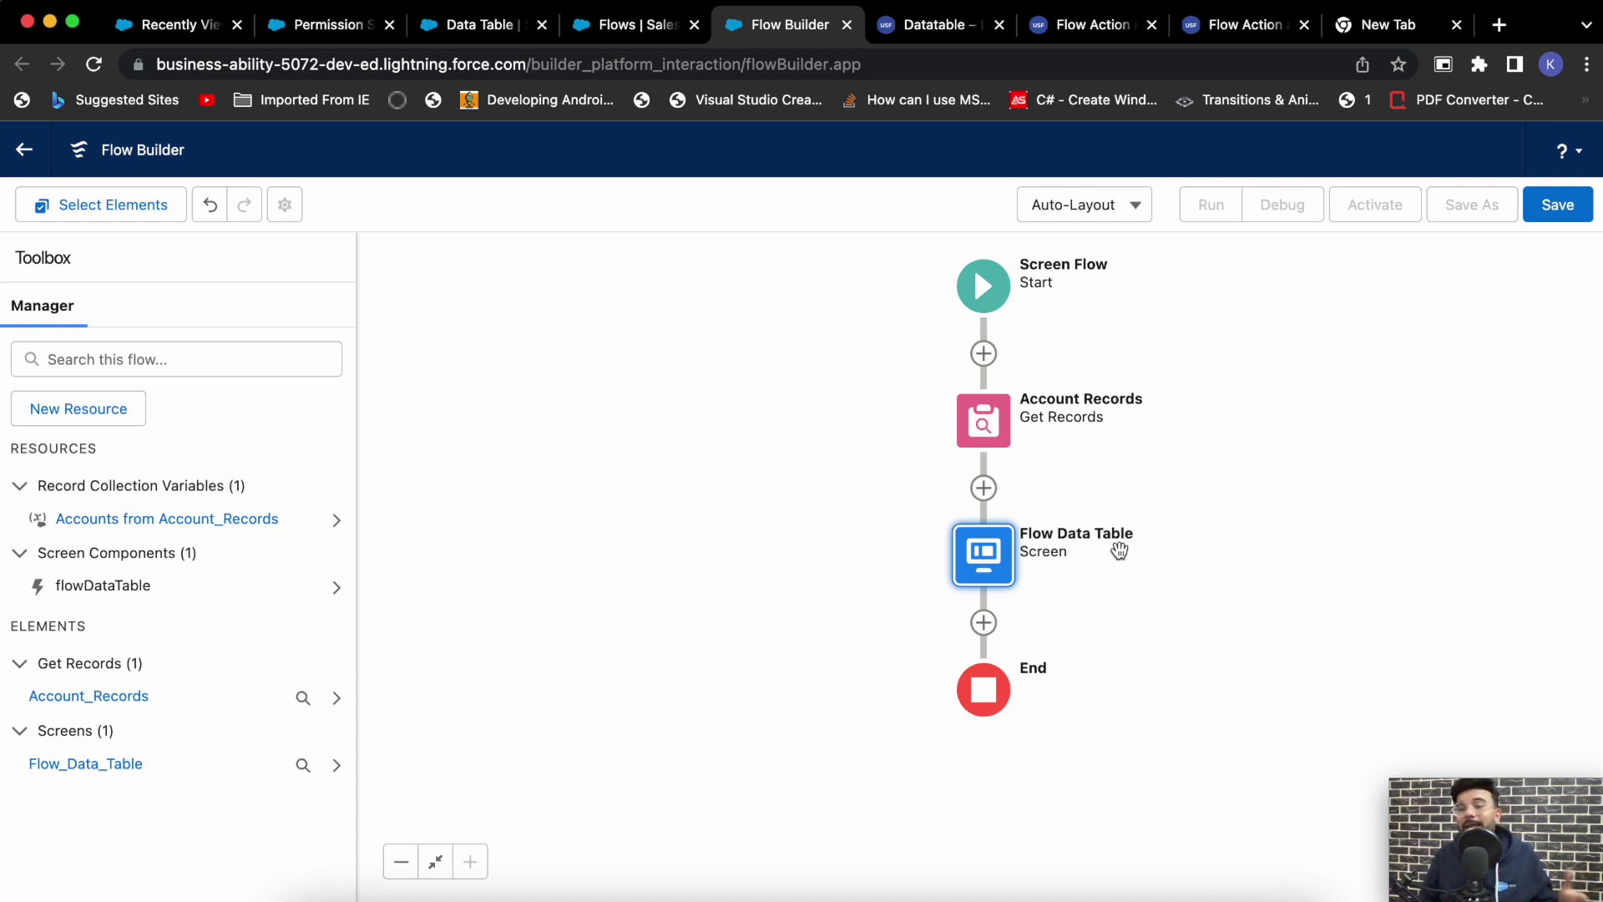
- Save the flow with label 'Flow Data Table' and its auto-filled API name
click(1558, 209)
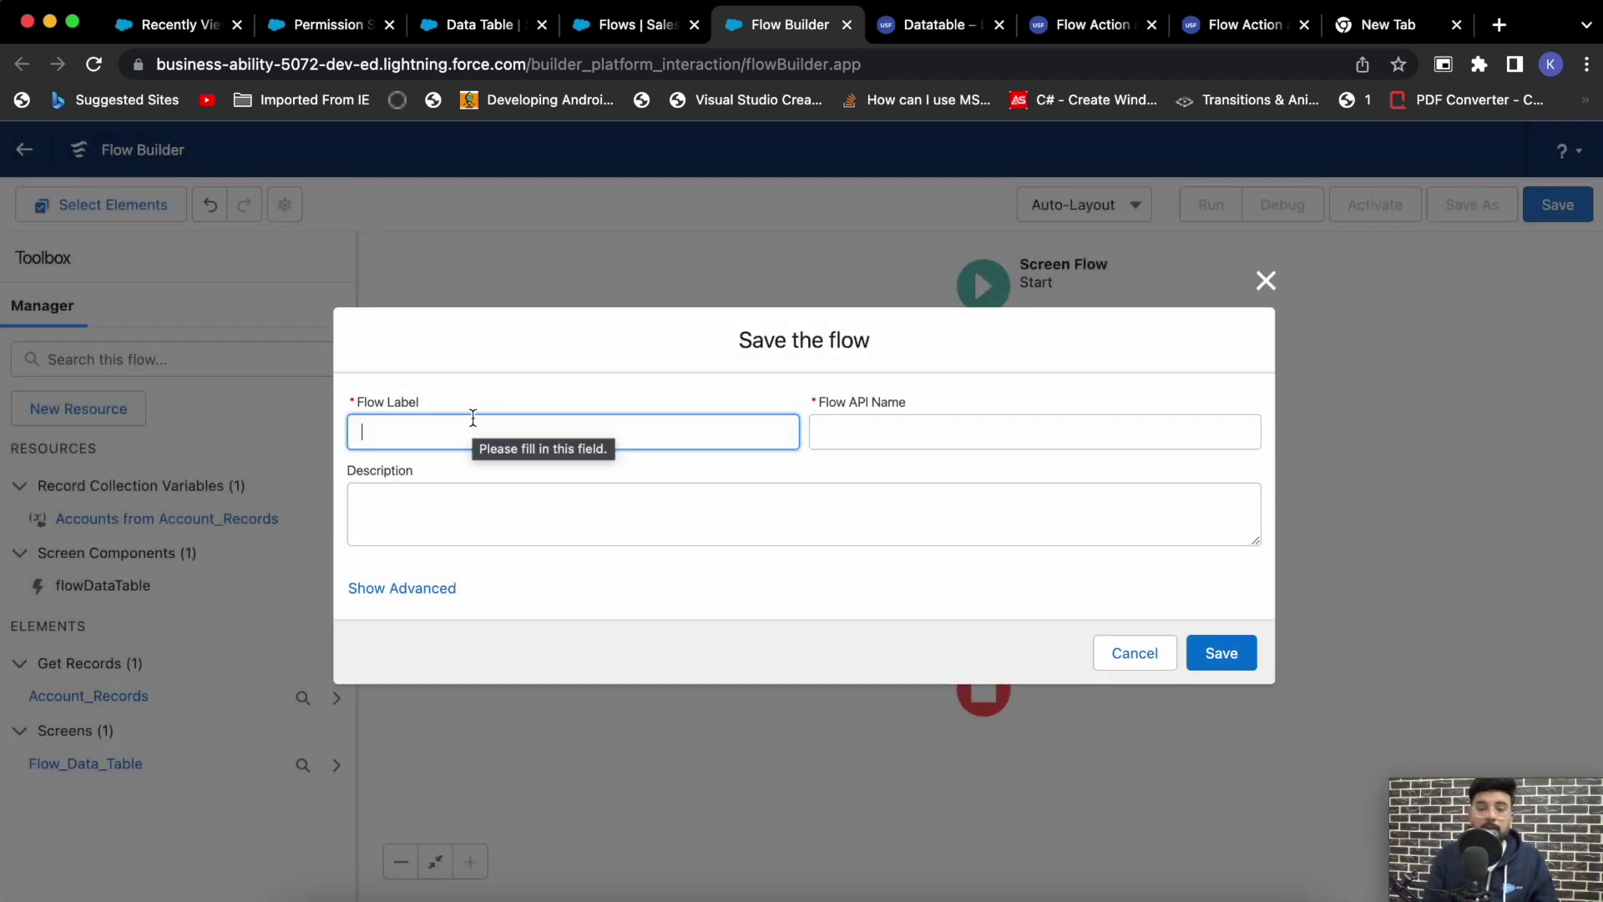
text(Flow Dat)
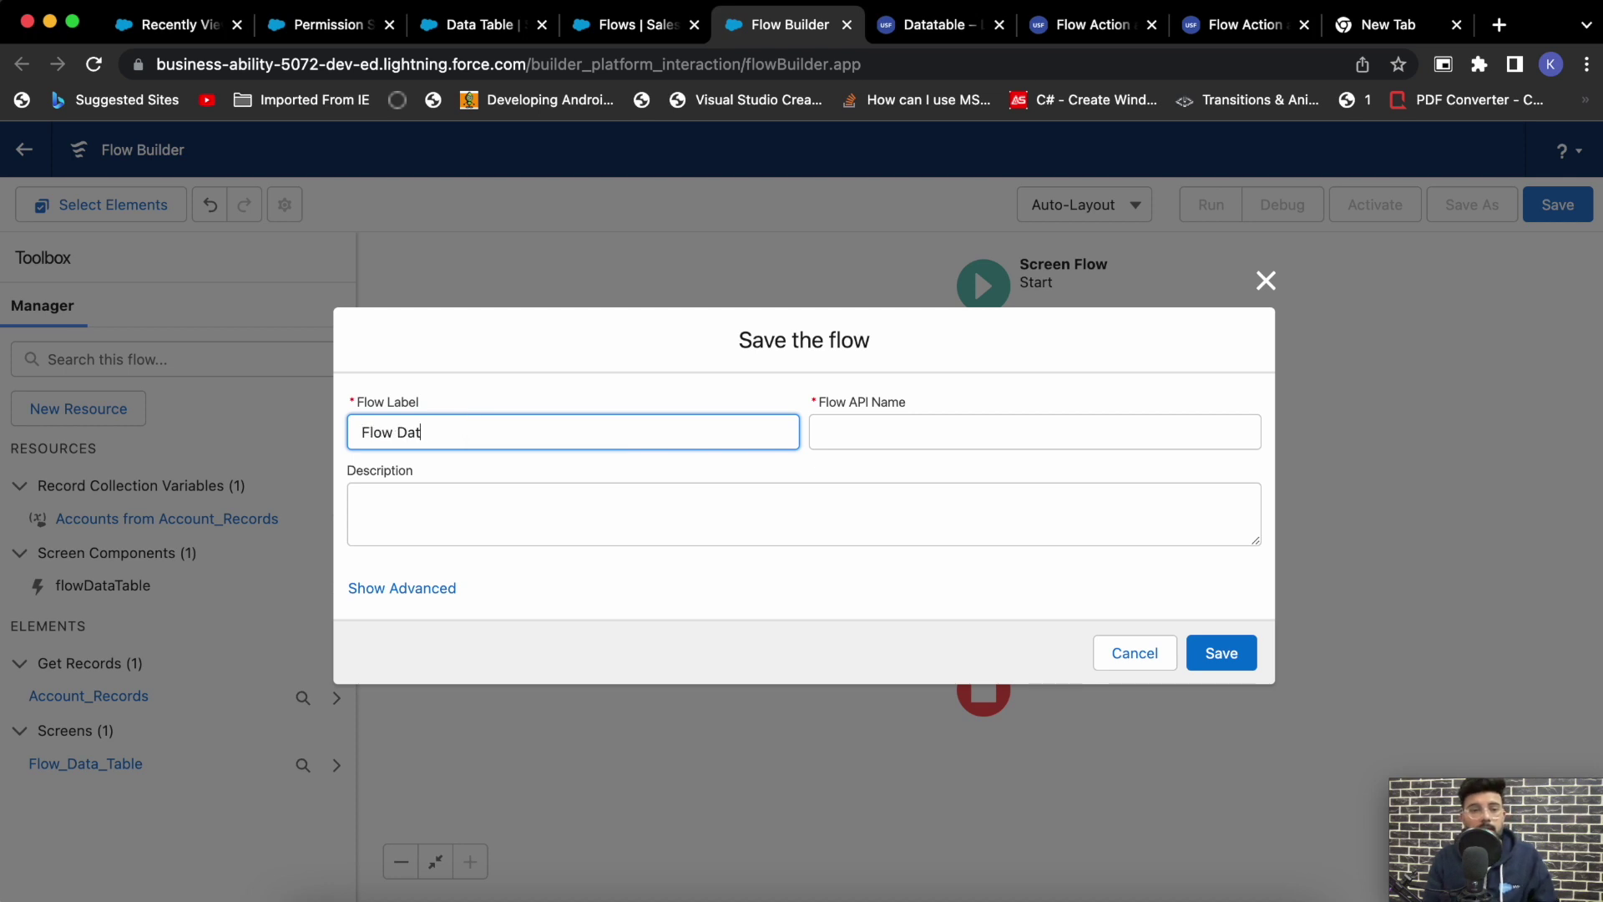
text(a Table)
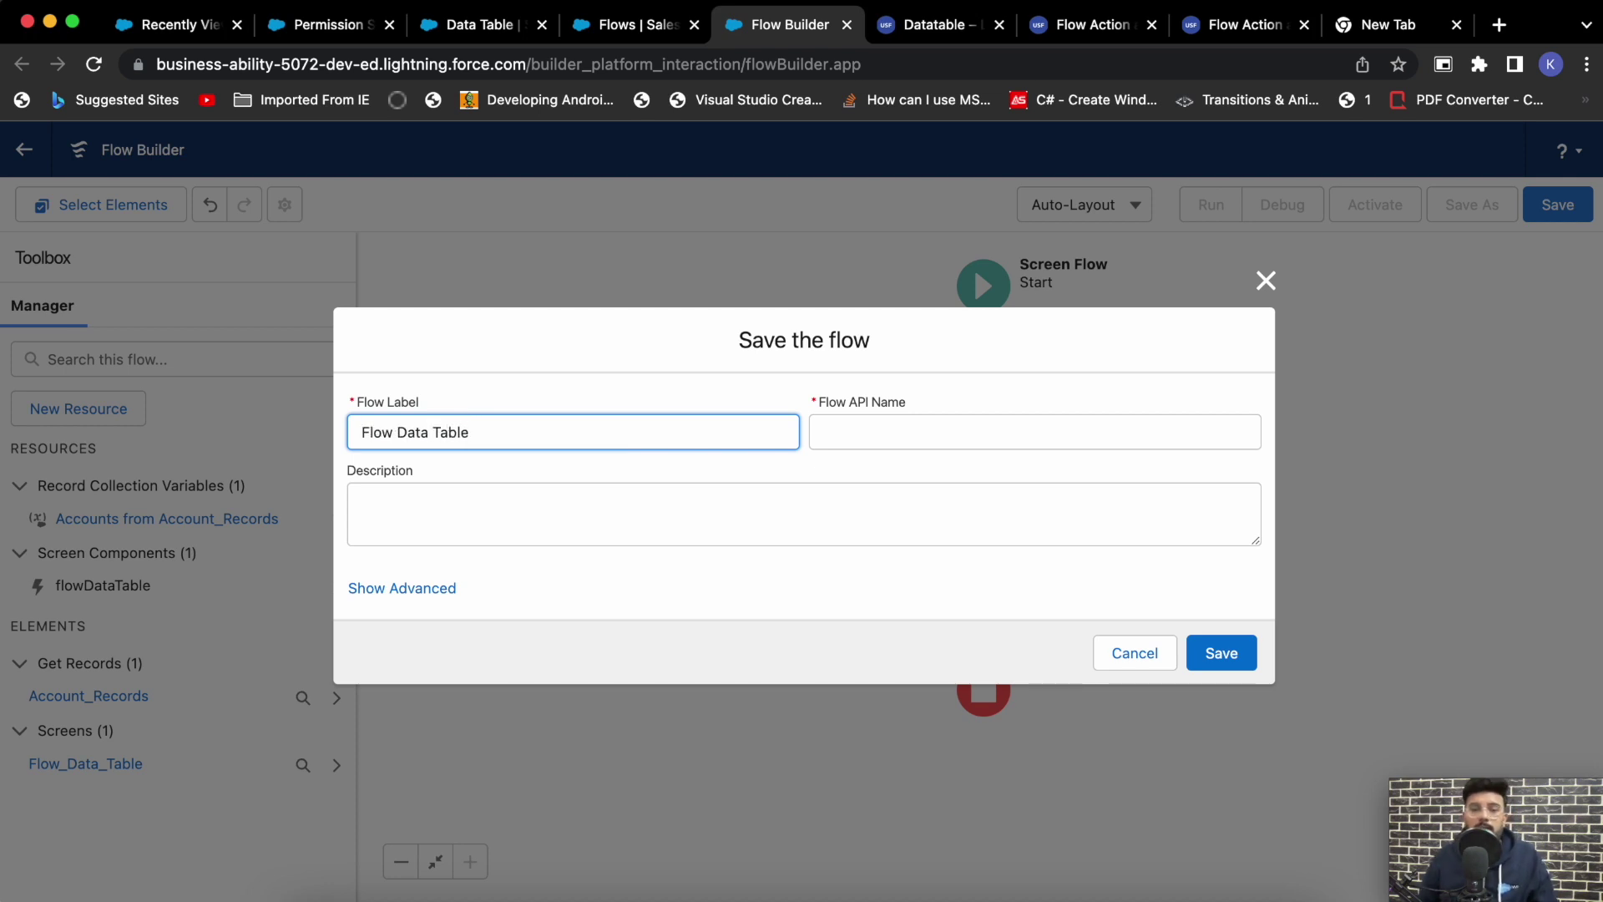
key(Tab)
click(1235, 654)
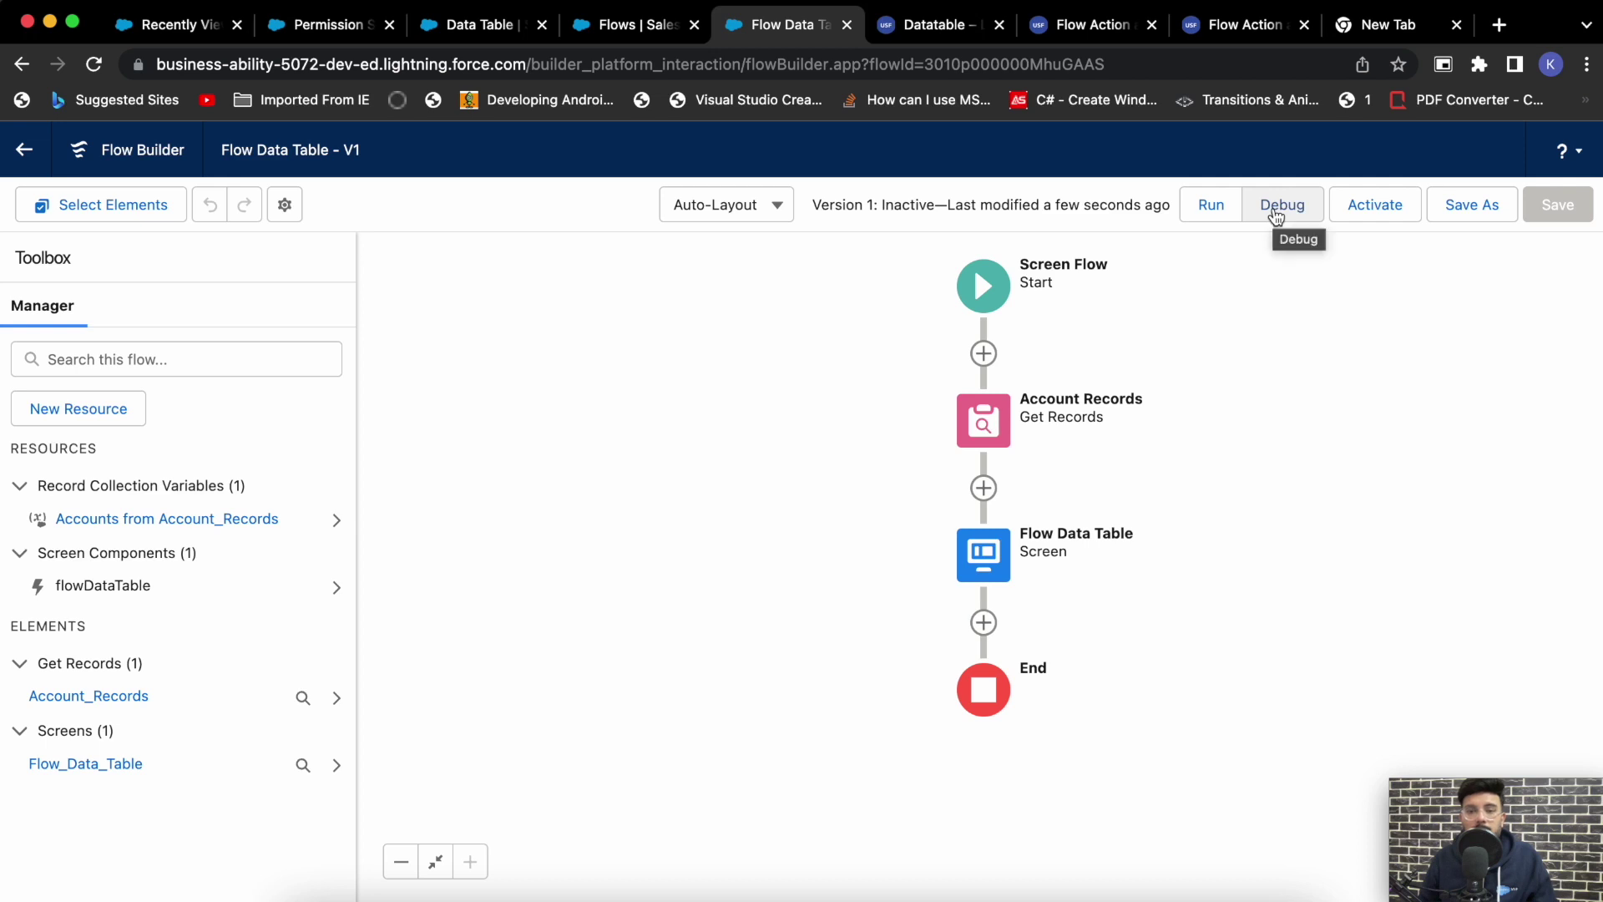
- Run the Flow Data Table flow from the Flow Builder toolbar
click(1211, 207)
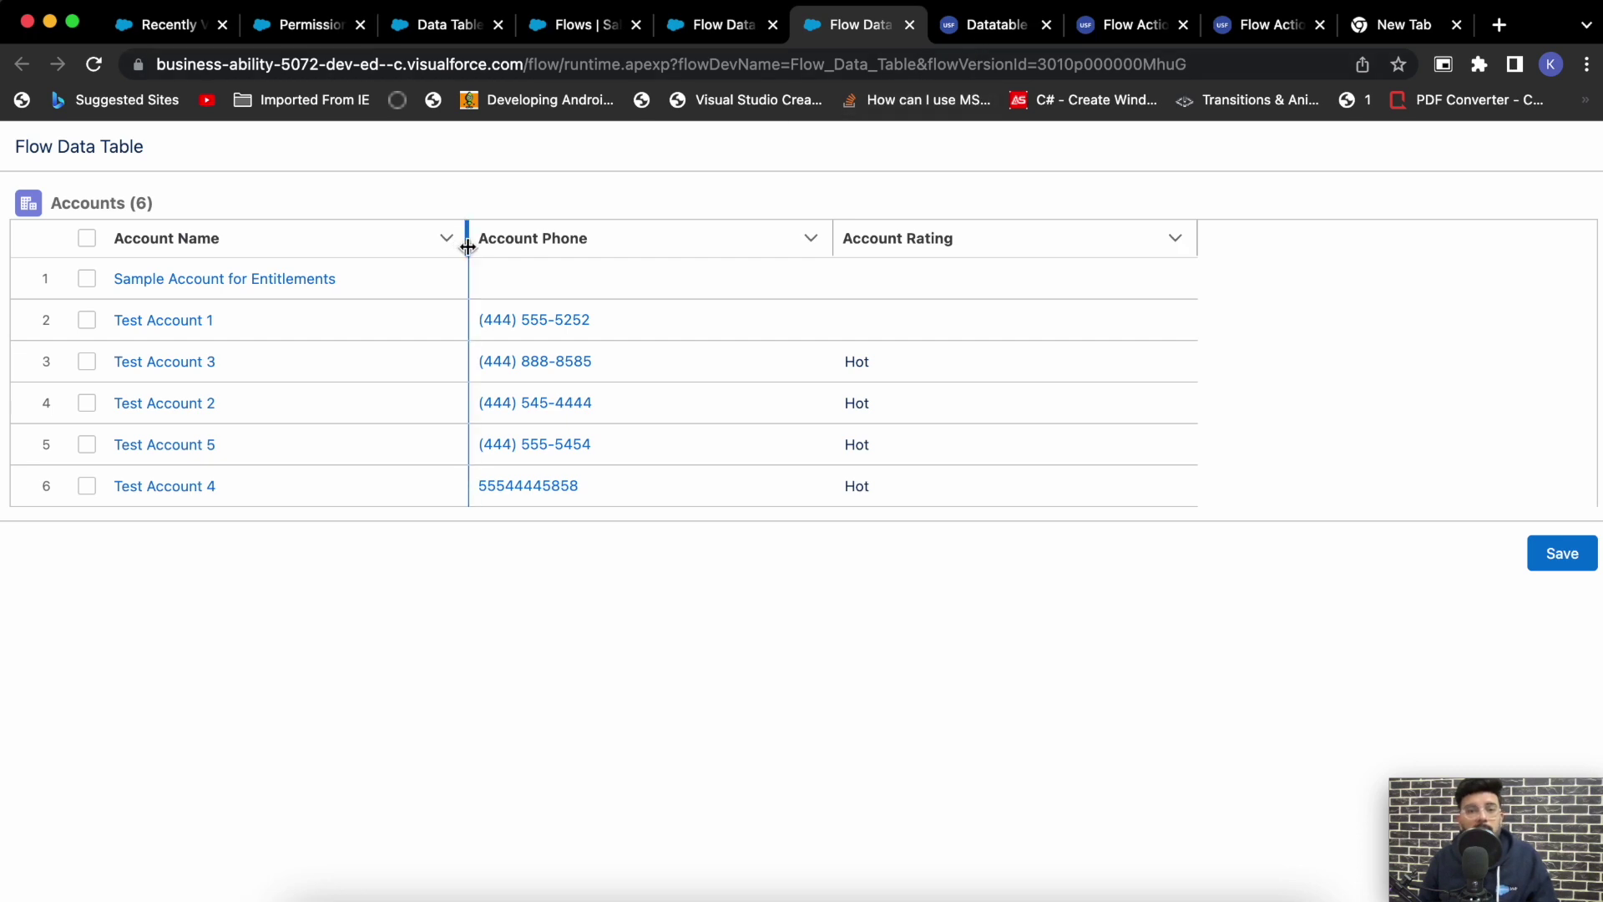
- Change Test Account 1's phone to 55555 and rating to Warm, then submit the flow
click(816, 323)
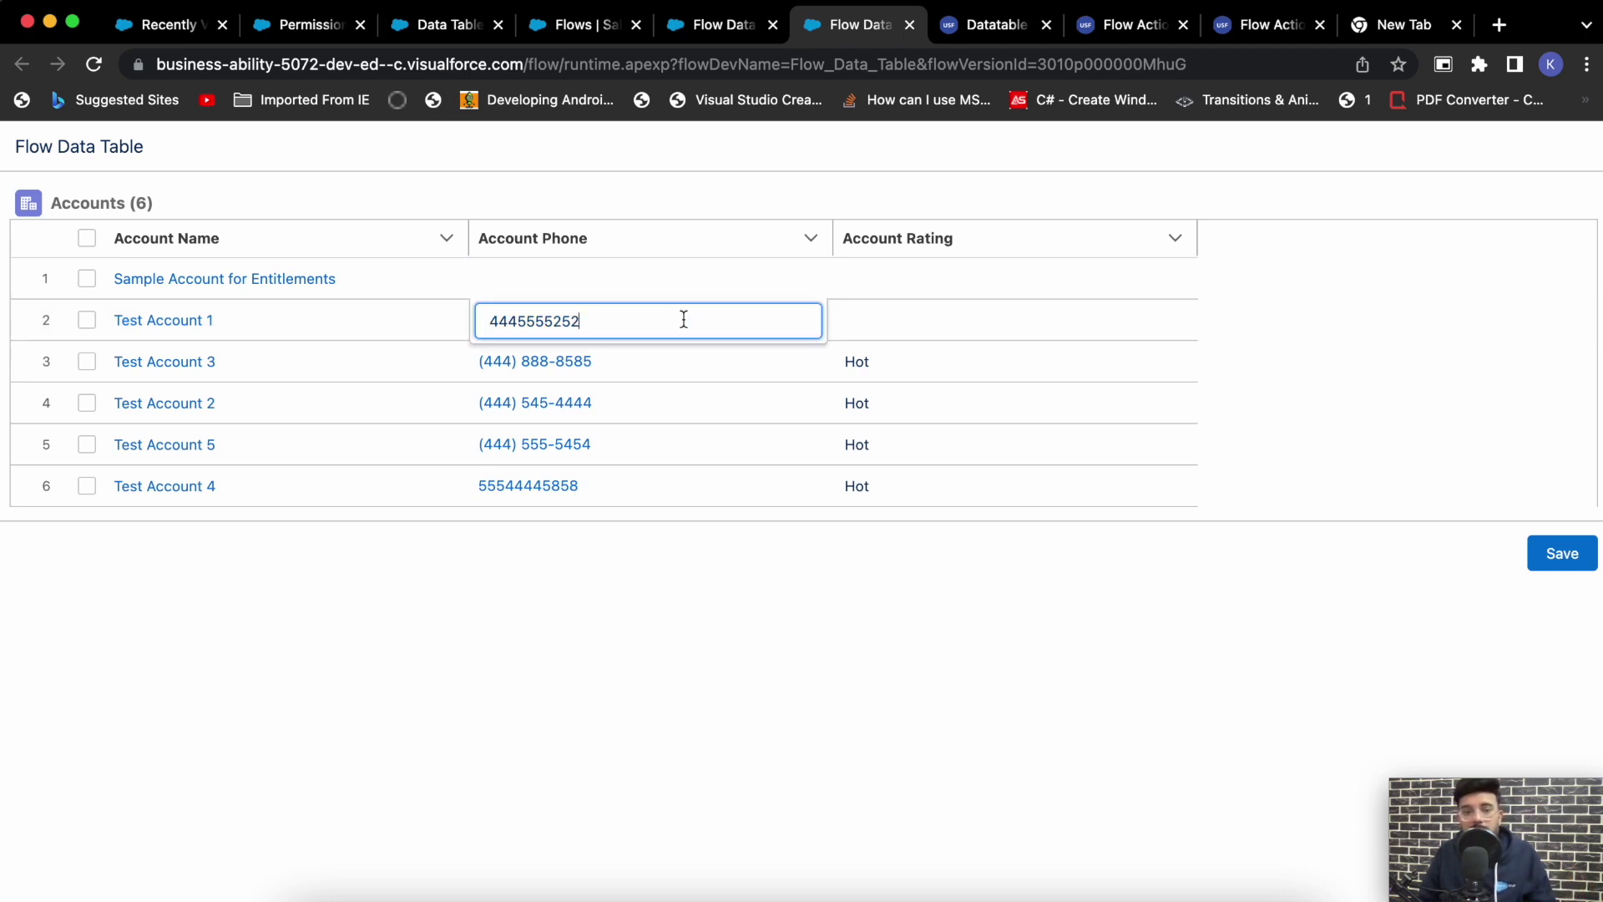
drag(581, 319, 471, 307)
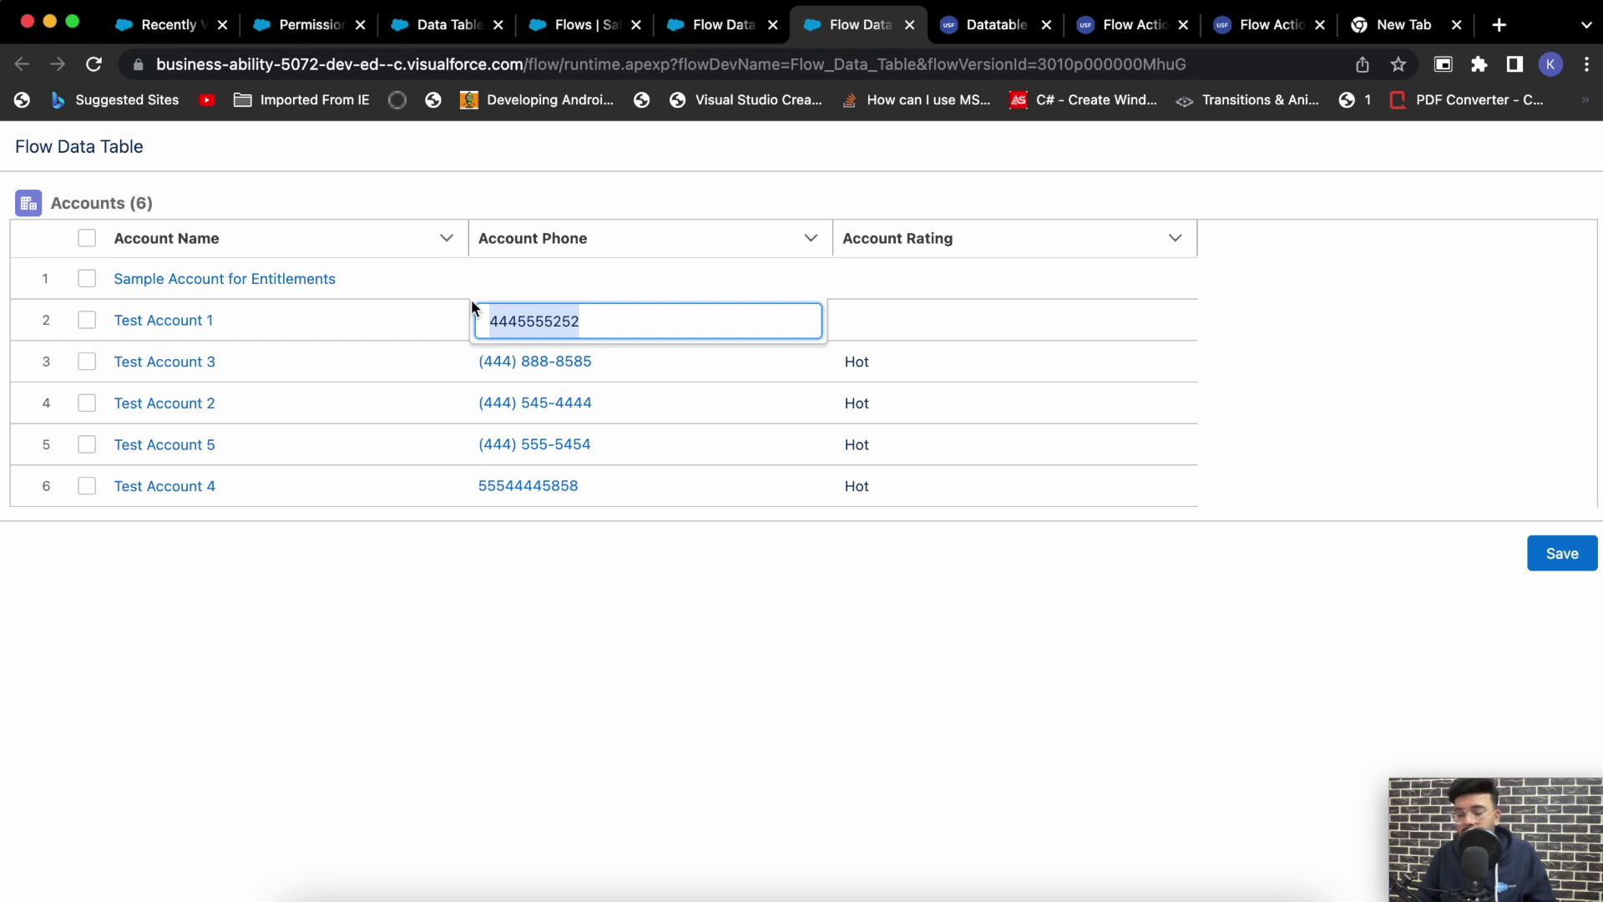
text(55555)
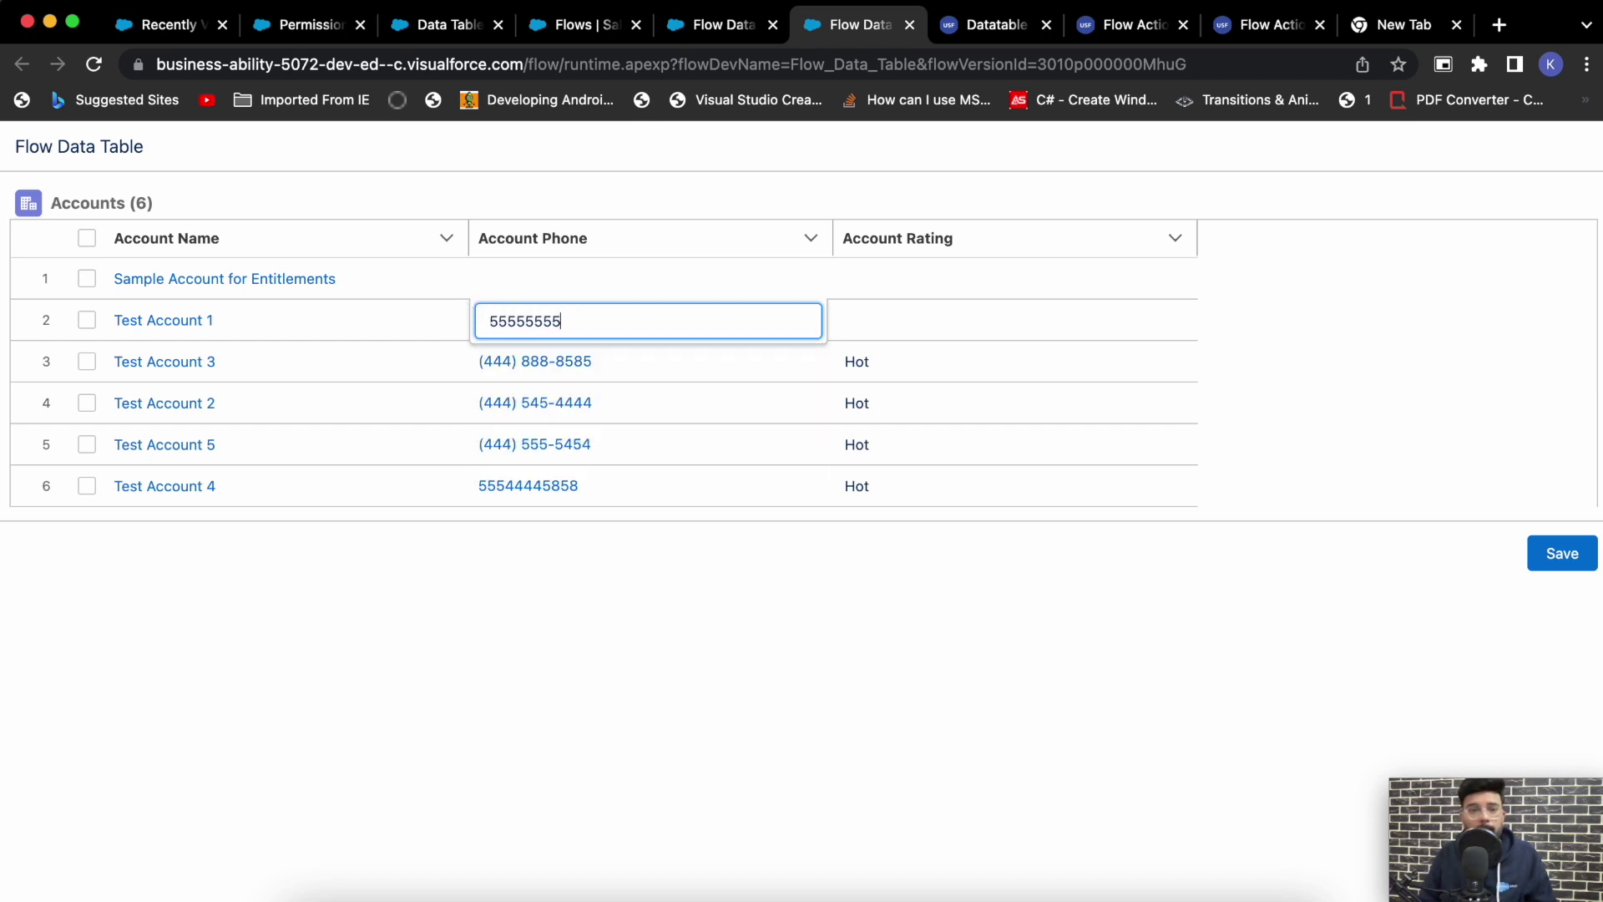
click(1007, 320)
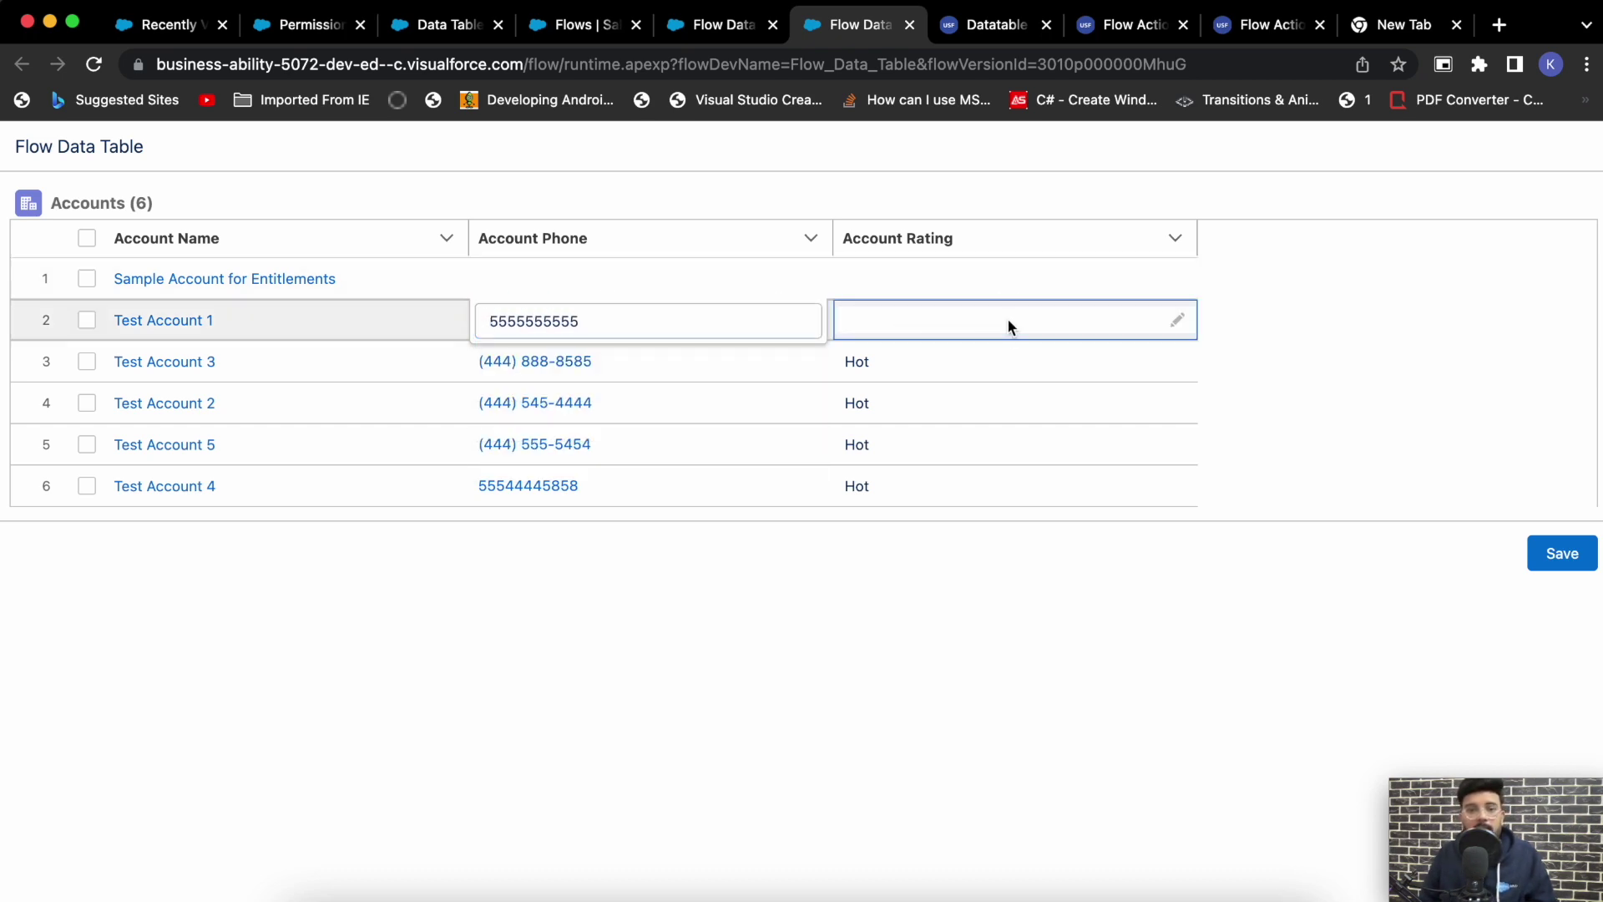
click(1184, 323)
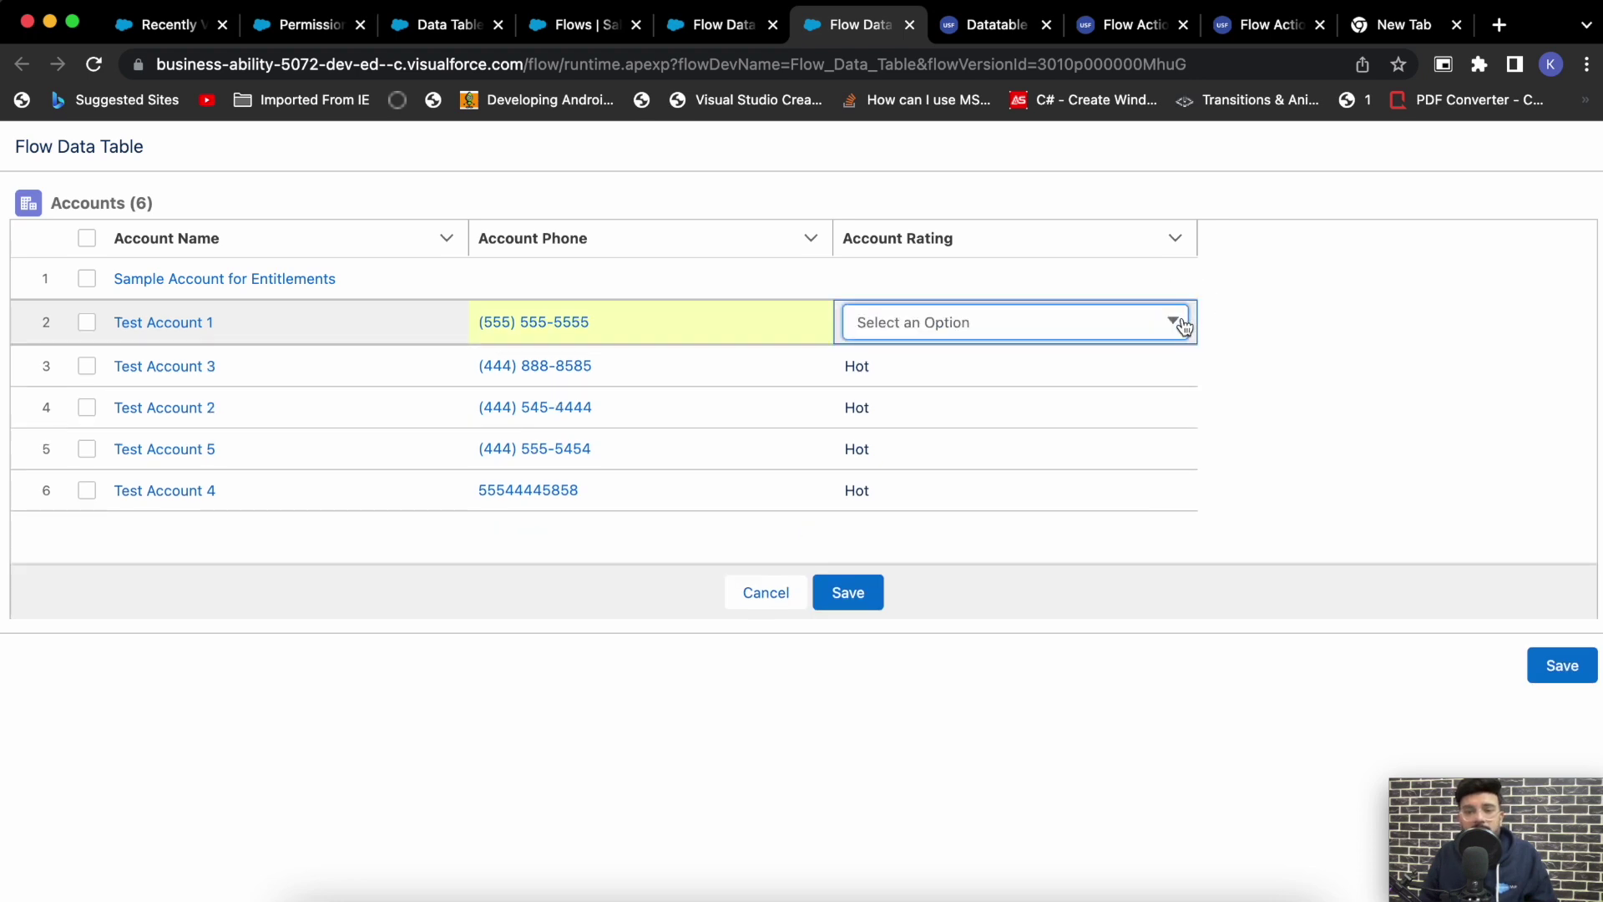
click(1135, 333)
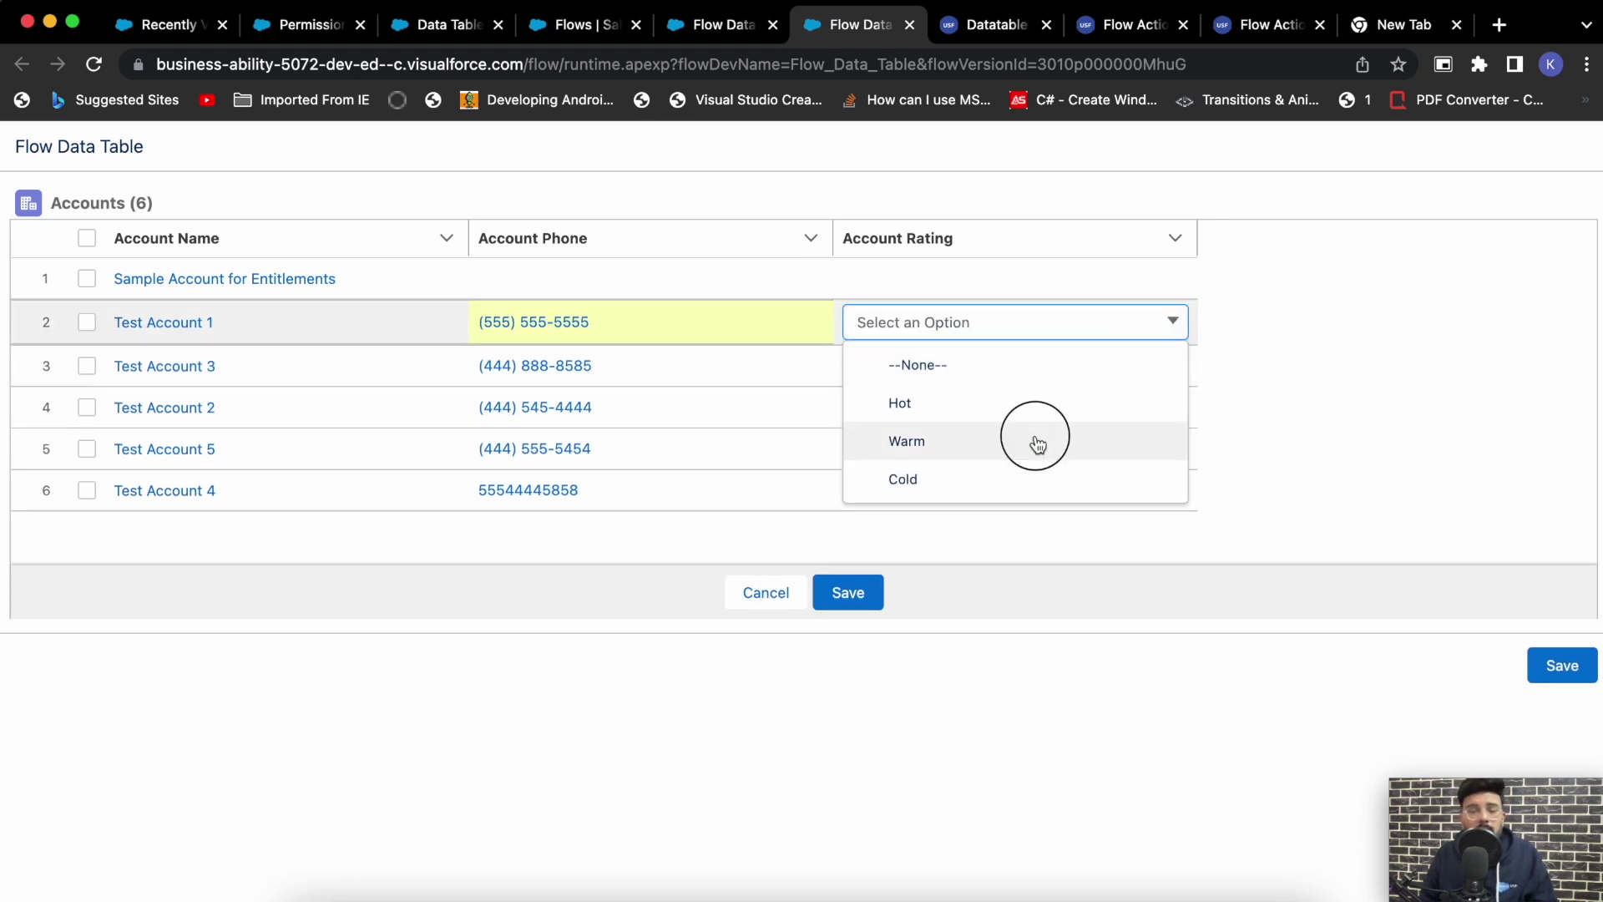
click(1040, 439)
click(848, 589)
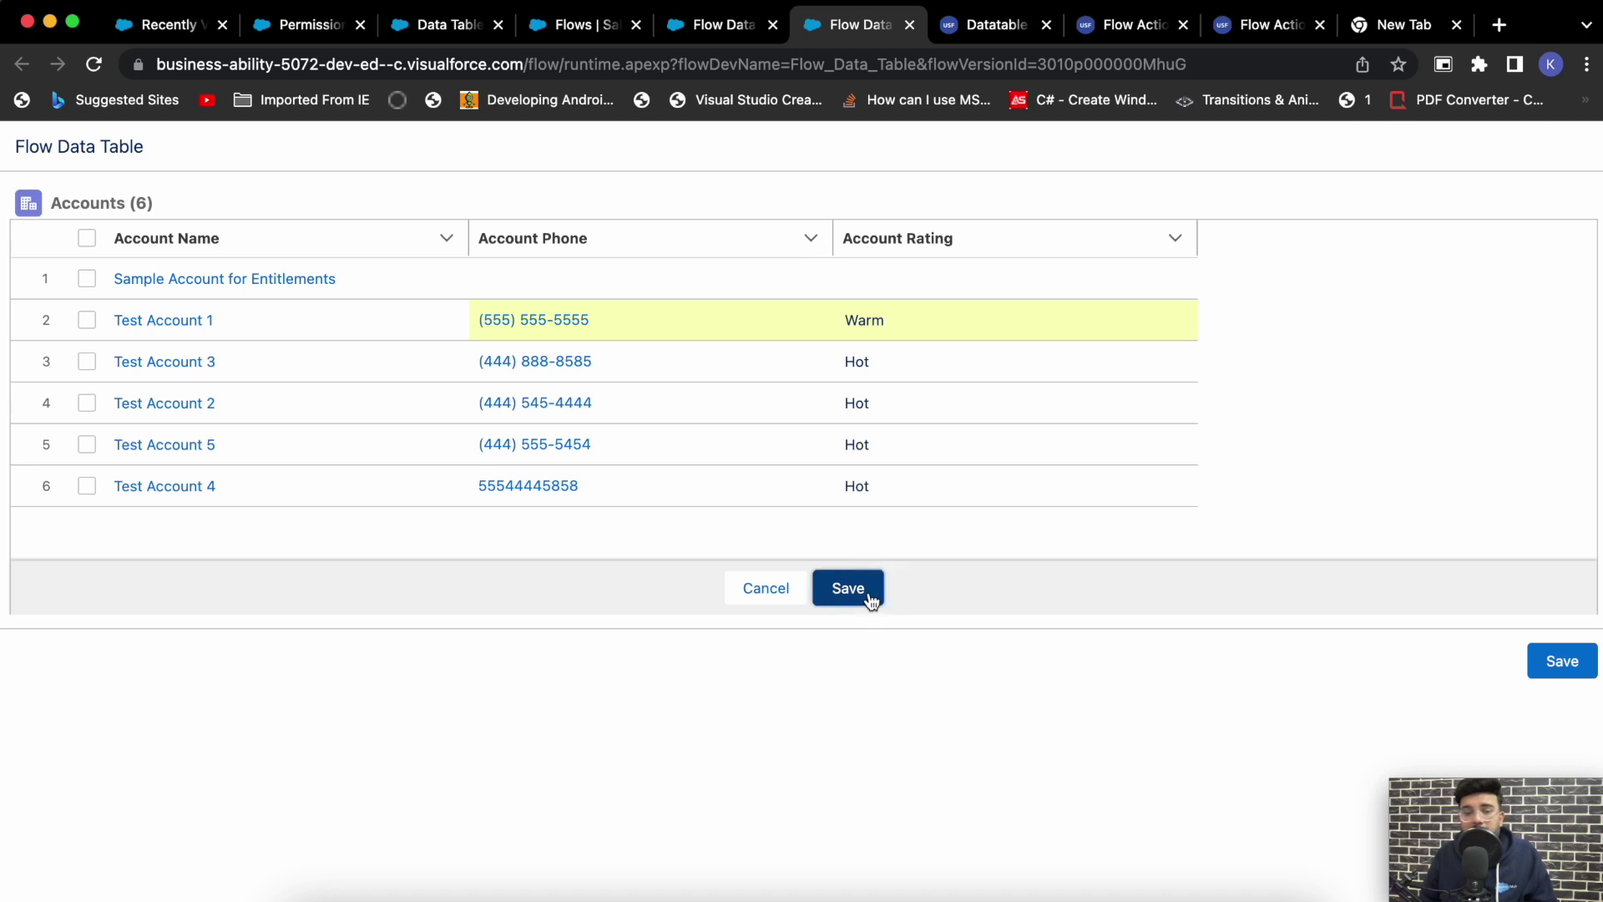
click(1551, 566)
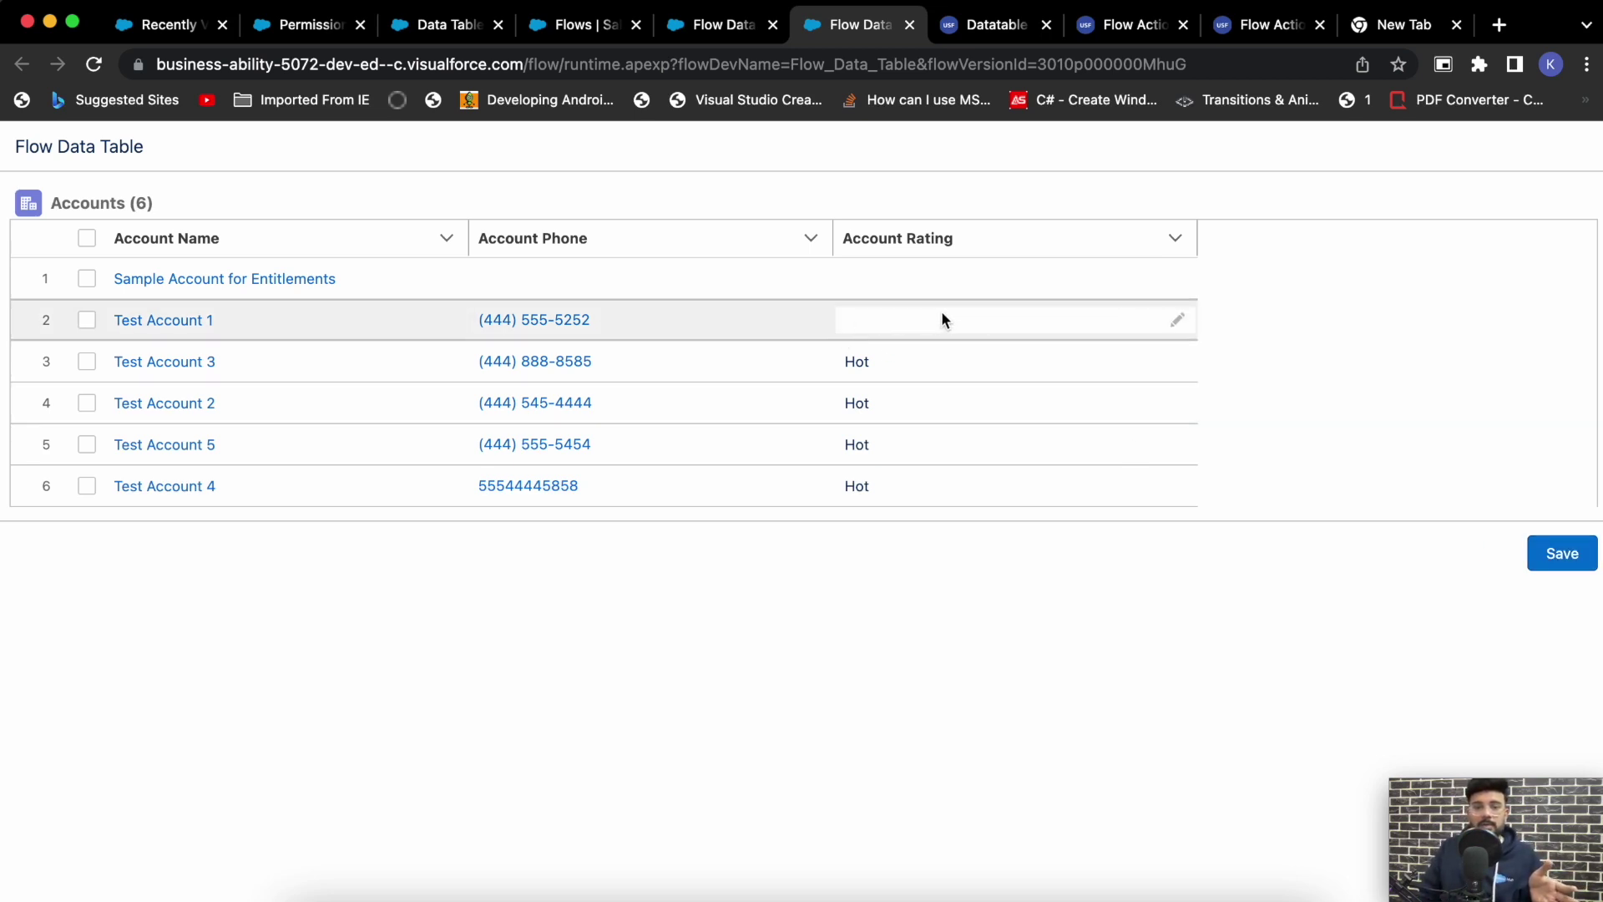
- Set Test Account 1's rating to Warm again, submit, and switch back to Flow Builder
click(1179, 309)
click(1044, 330)
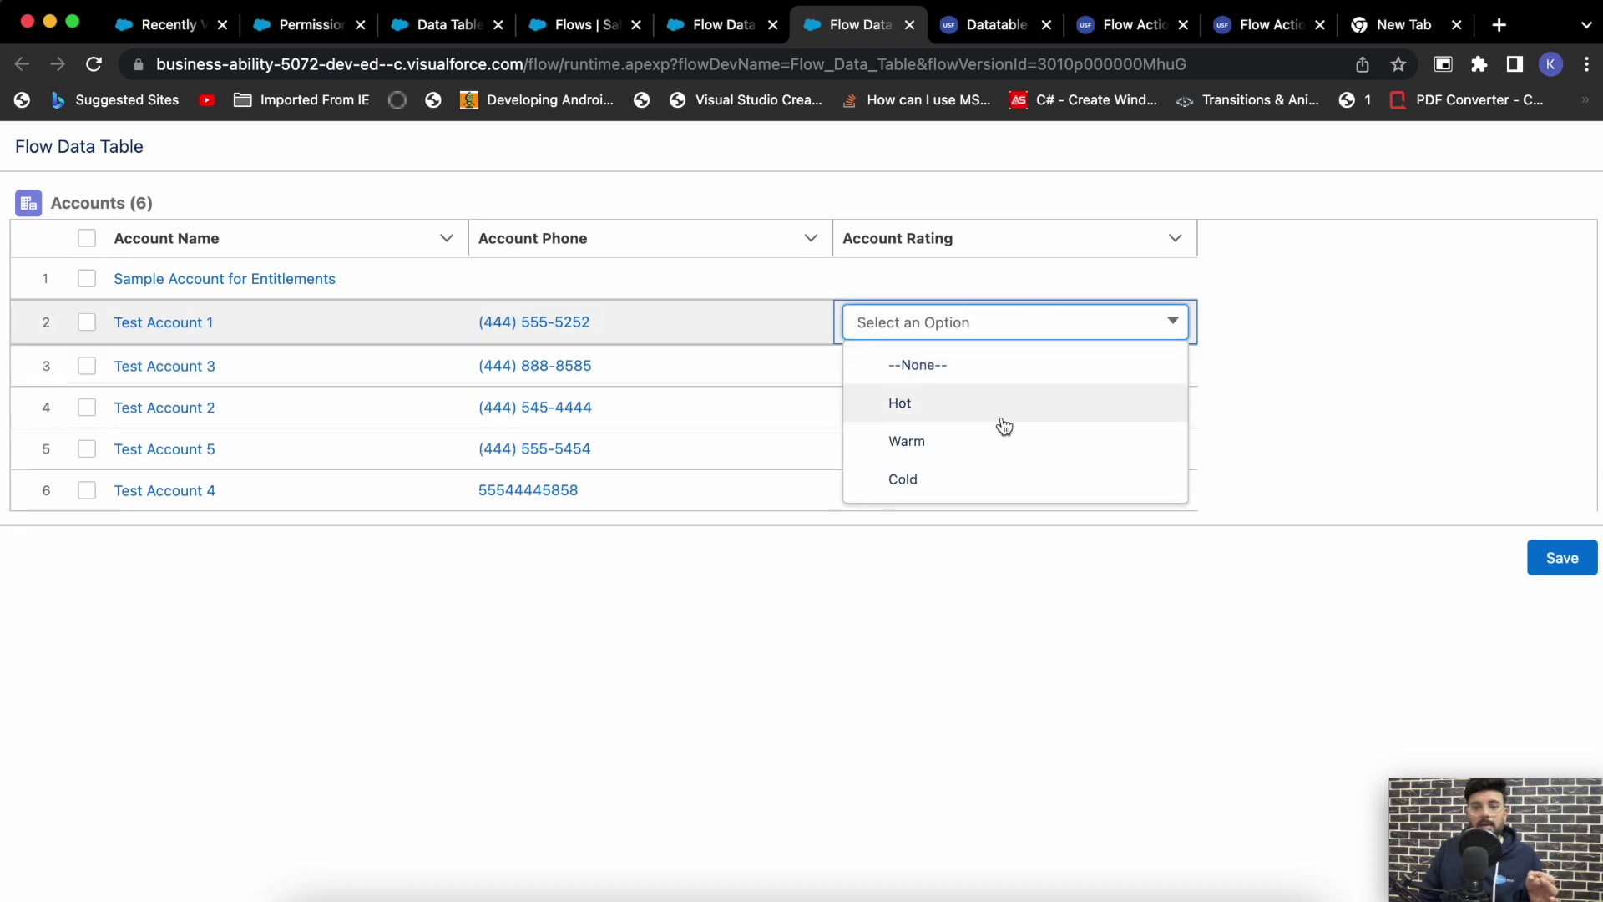
click(984, 443)
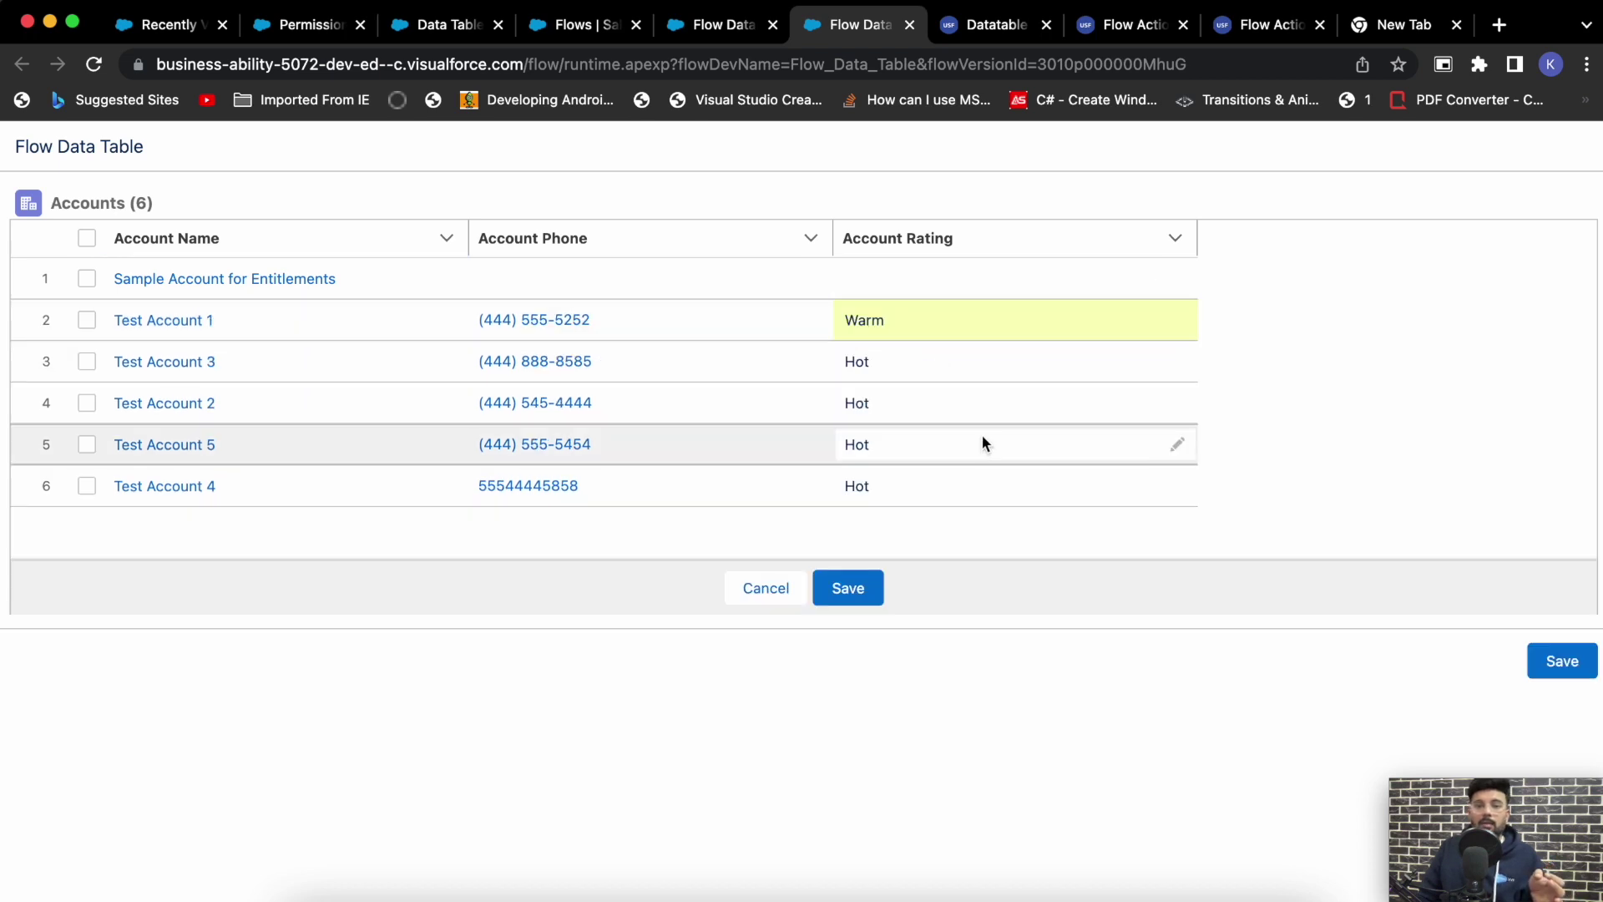
click(843, 588)
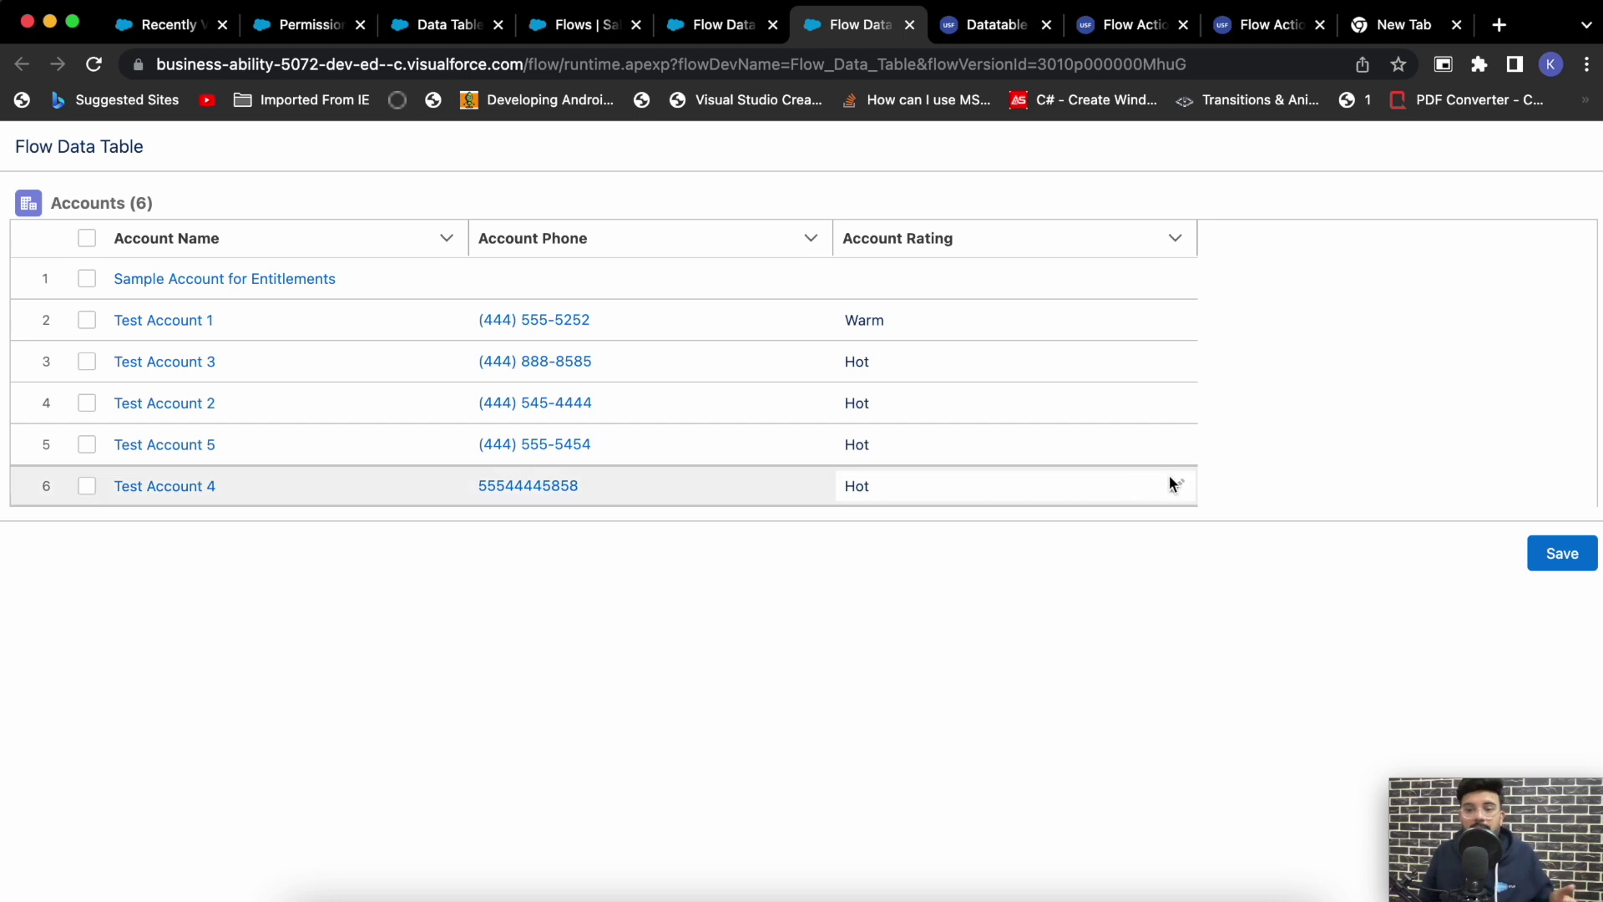
click(1555, 566)
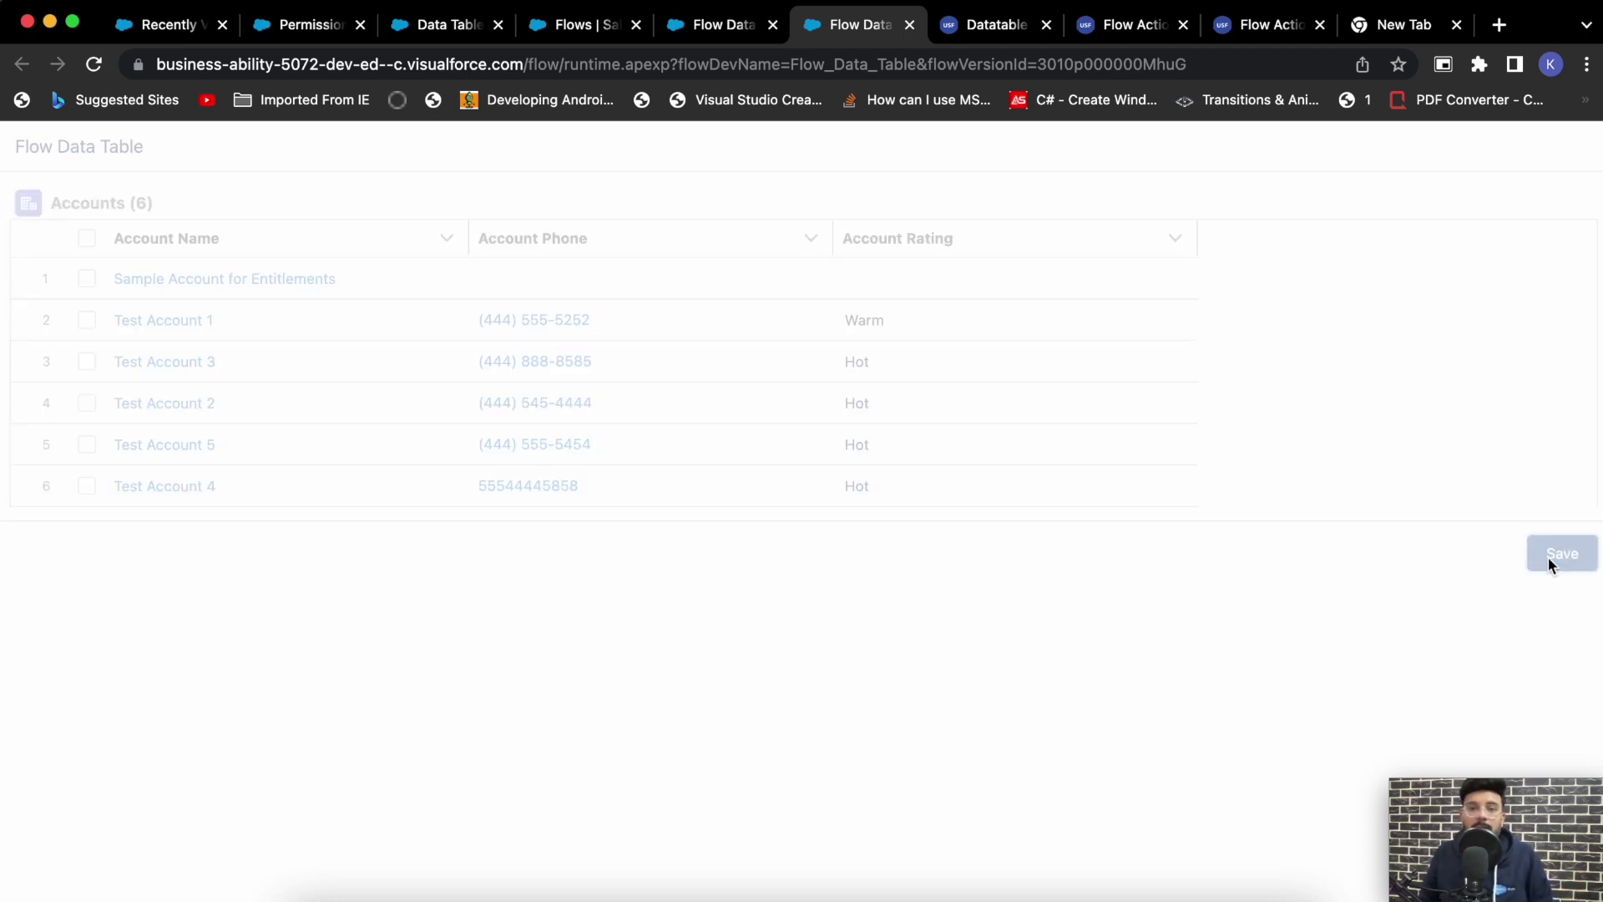
click(720, 25)
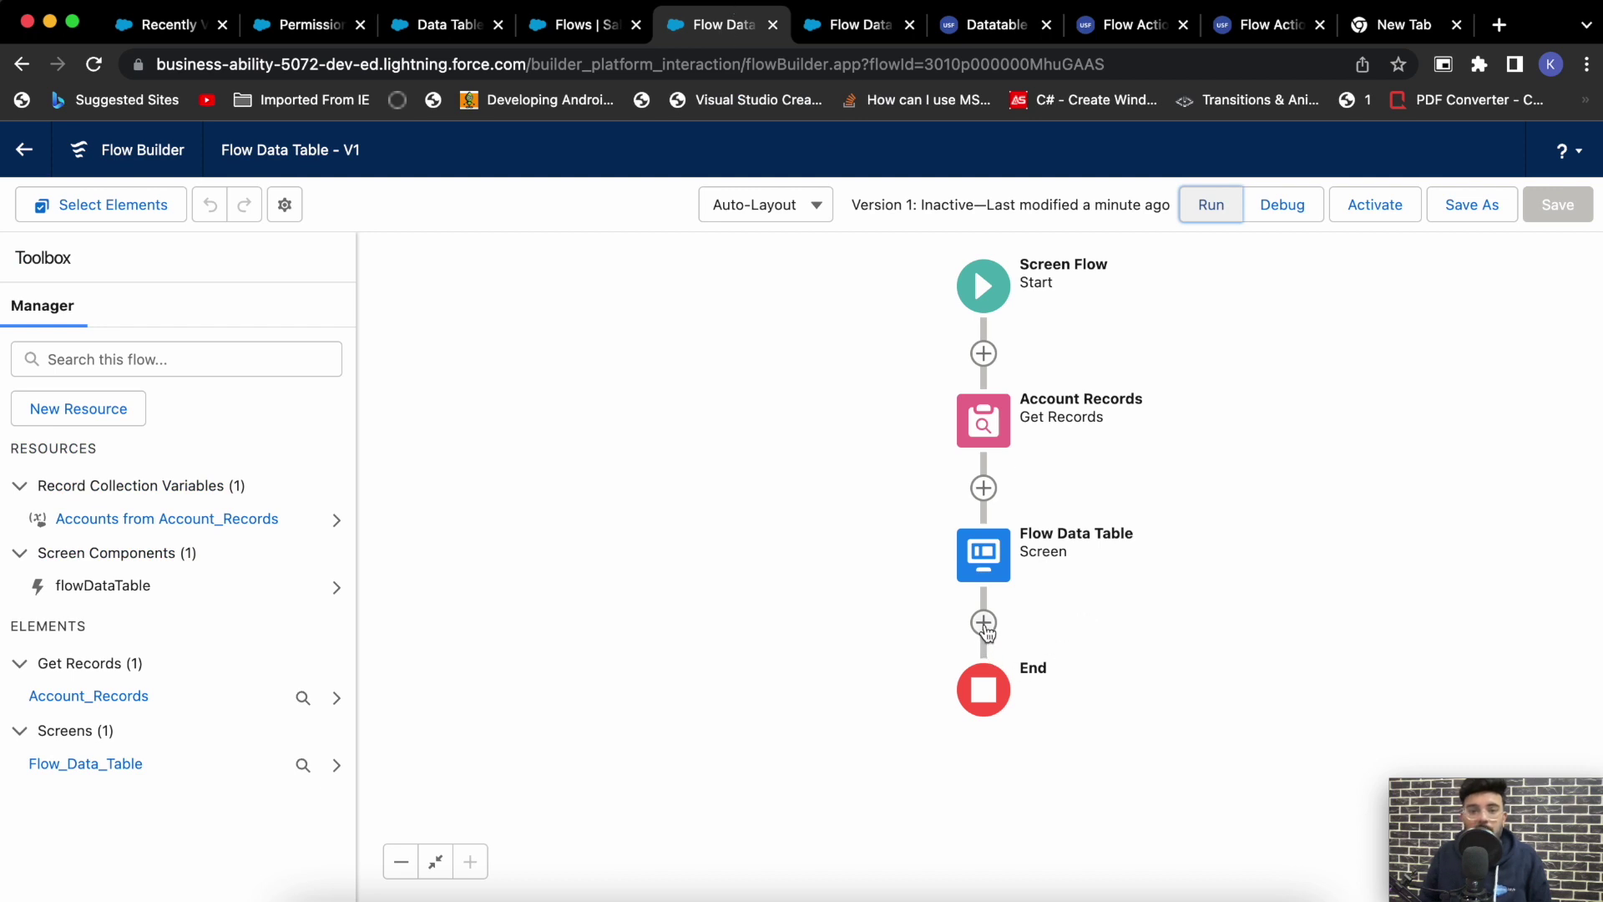
- Add an Update Records element labelled 'Update Data' after the Flow Data Table screen
click(984, 622)
scroll(1119, 656, down, 6)
scroll(1031, 844, down, 2)
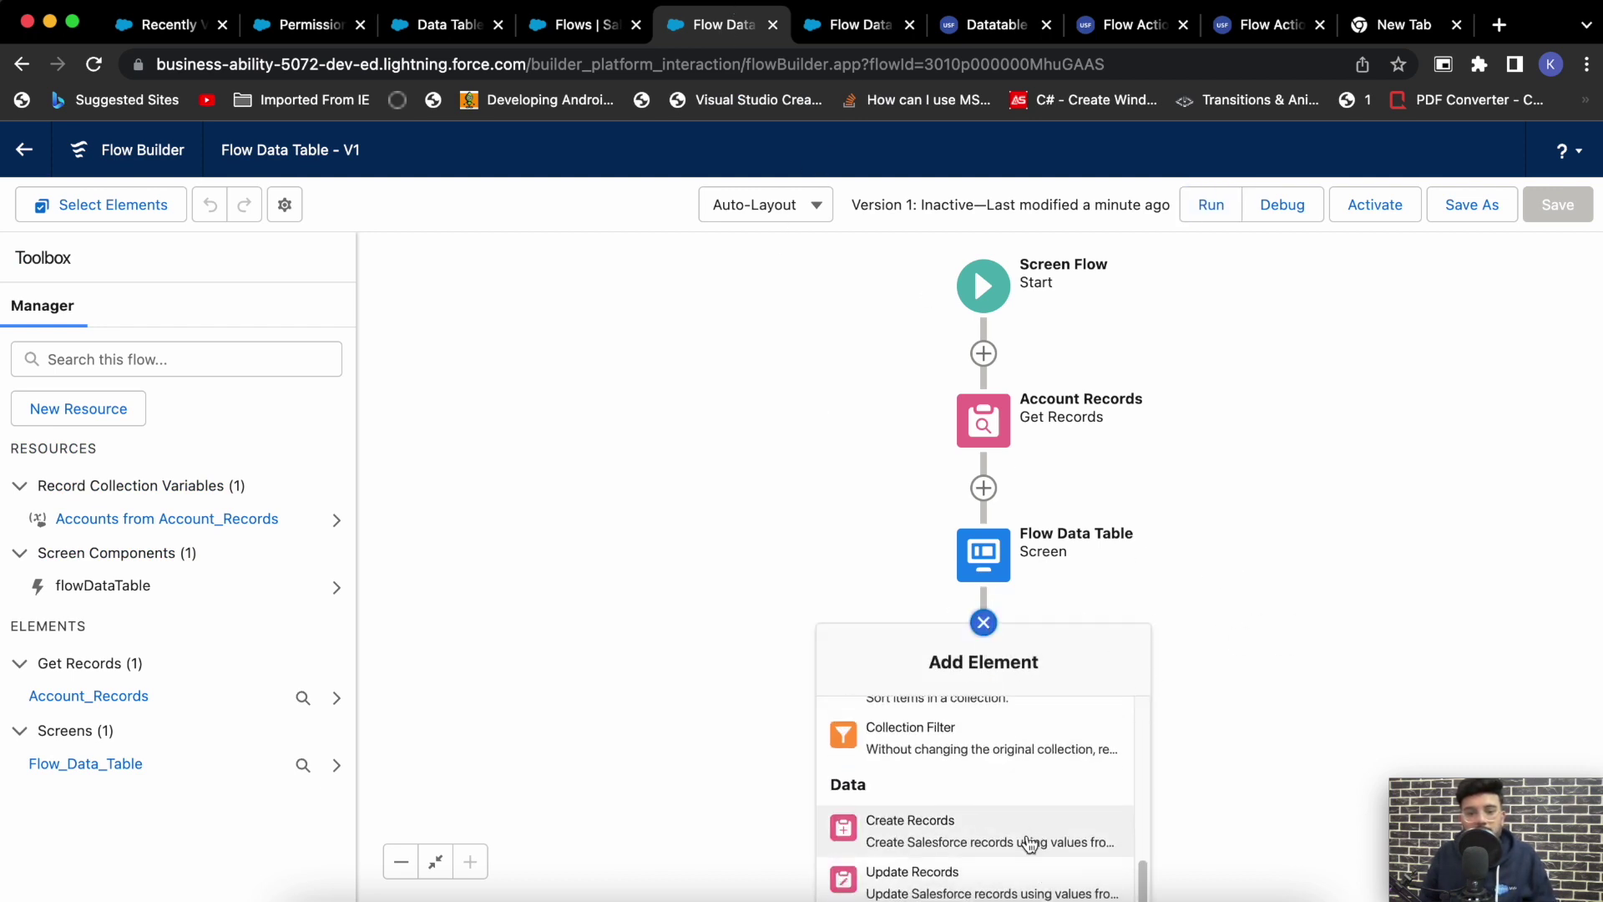
click(919, 873)
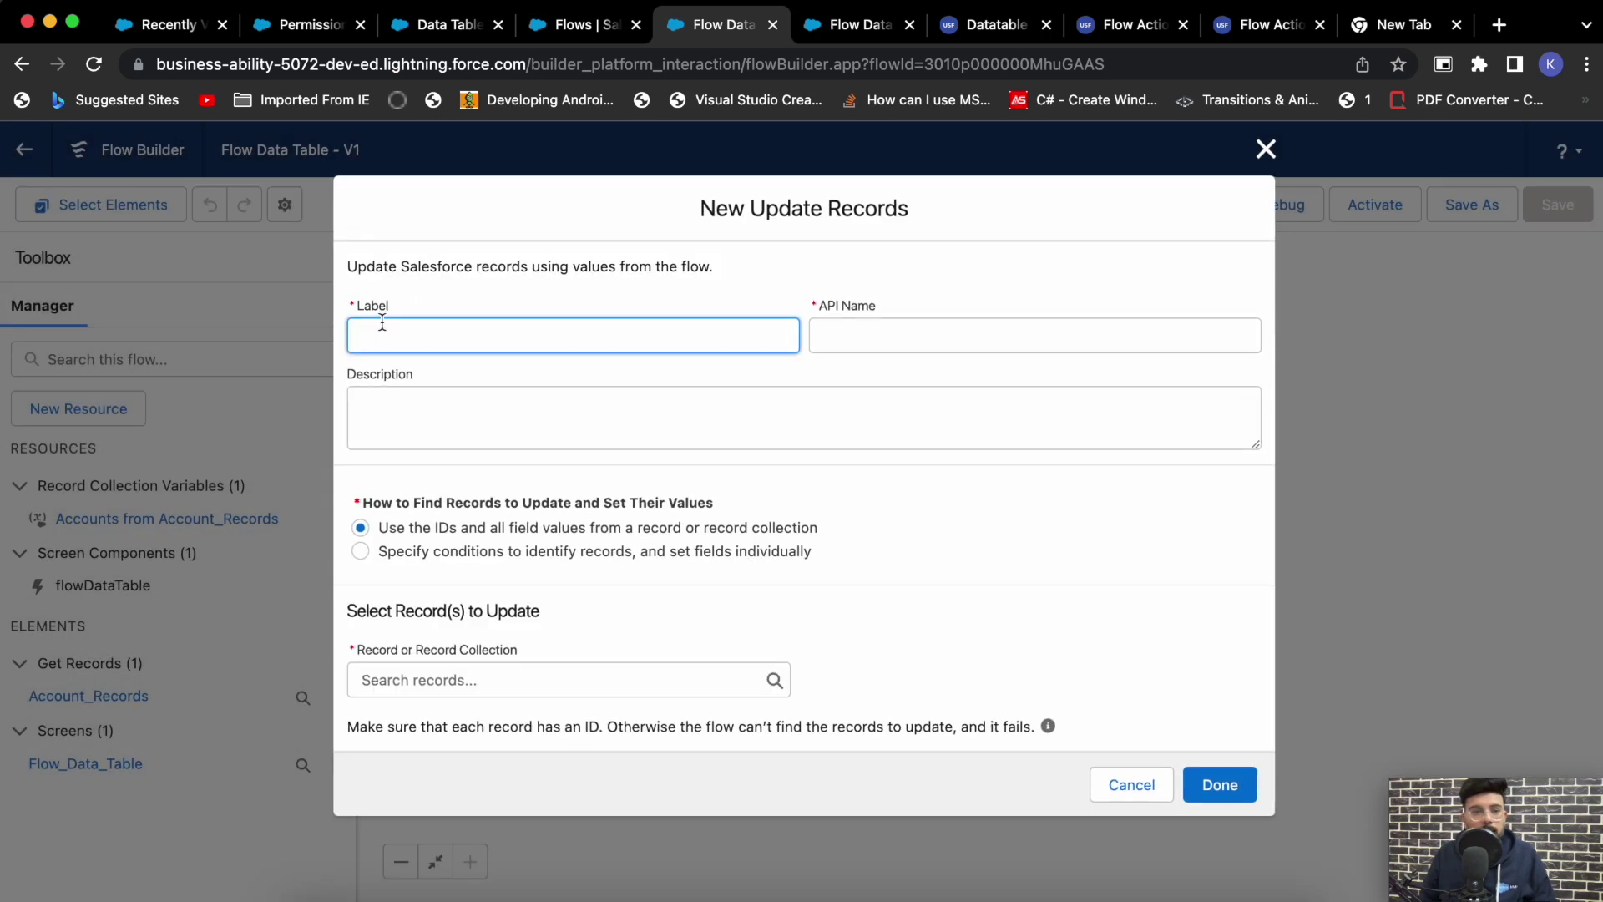
text(Update)
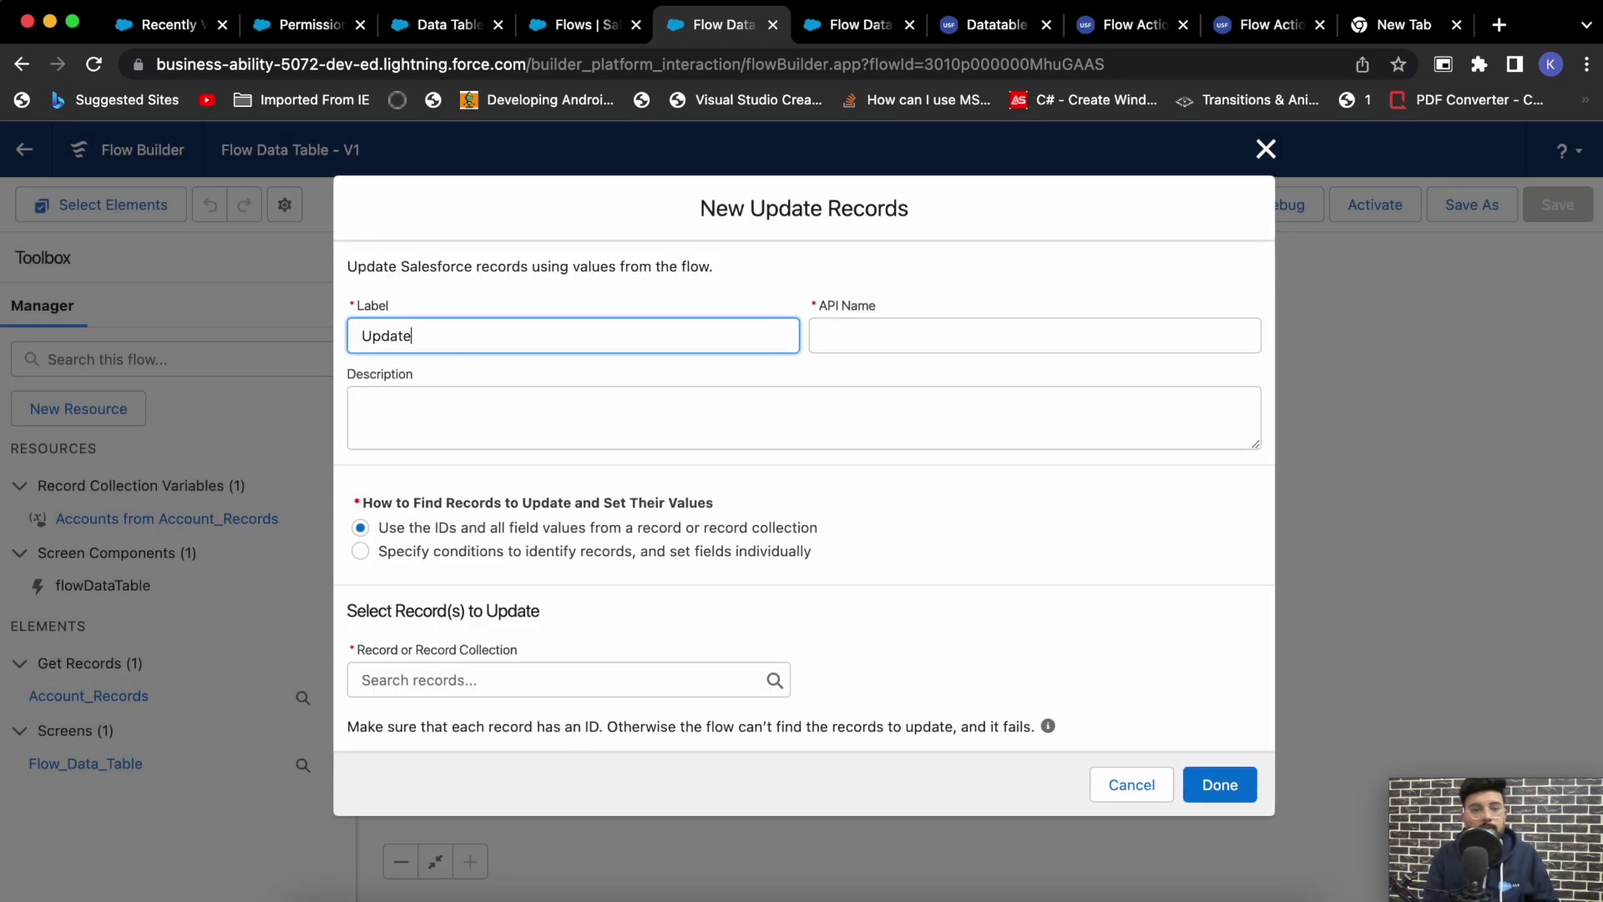
text( Data)
key(Tab)
key(Tab)
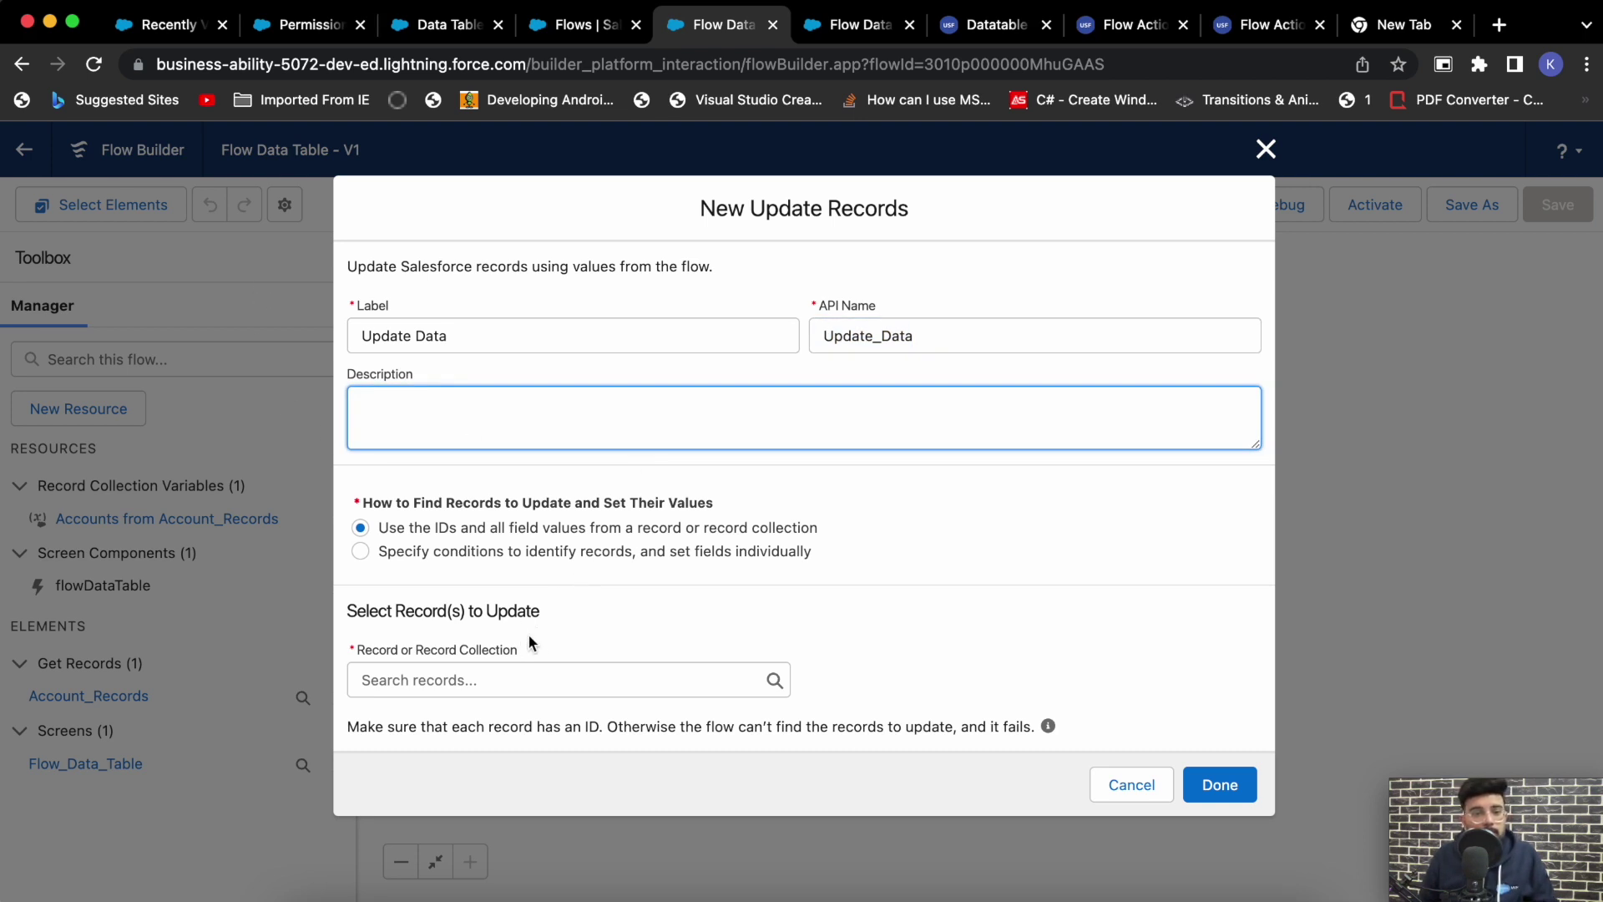
- Set its record collection to flowDataTable's outputEditedRows and add the step
click(570, 682)
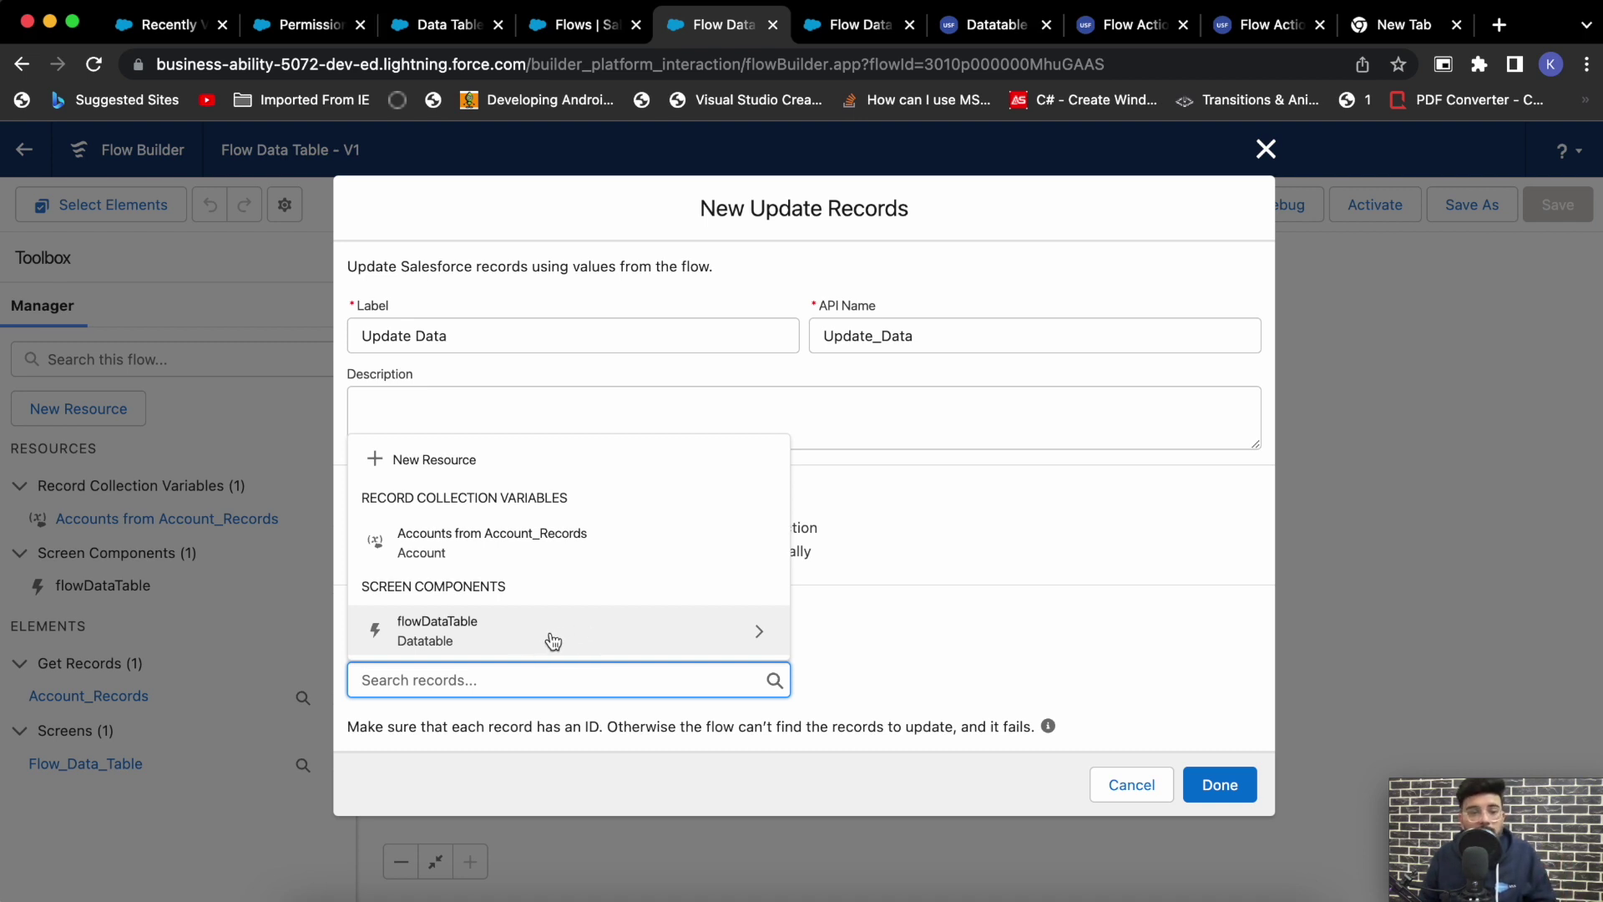
click(590, 633)
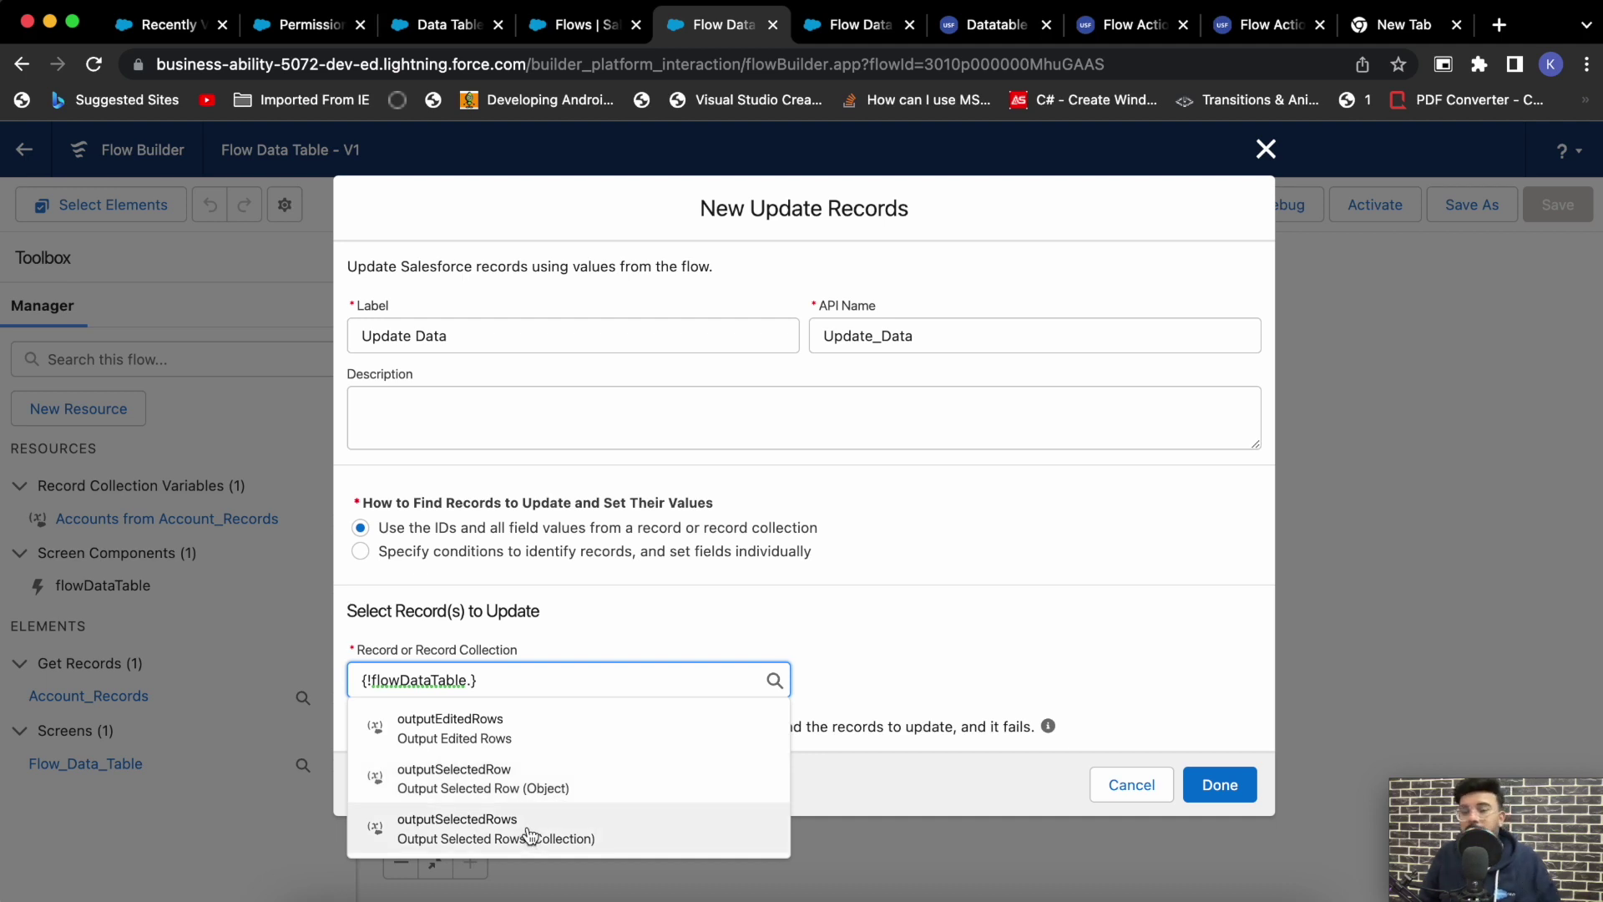
click(582, 739)
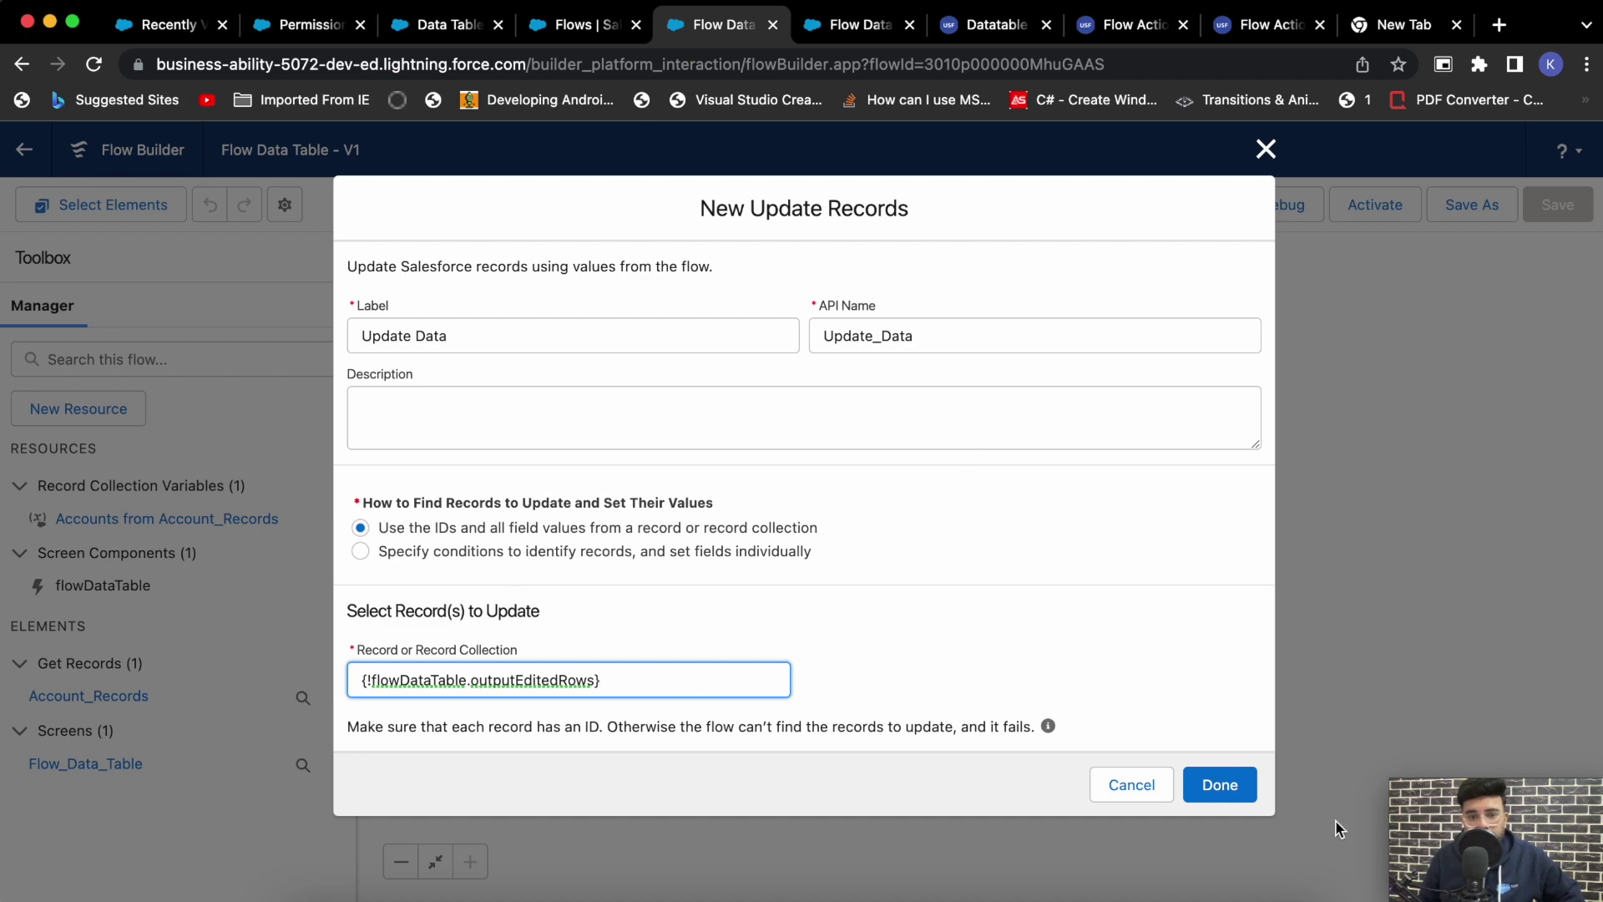
click(1241, 787)
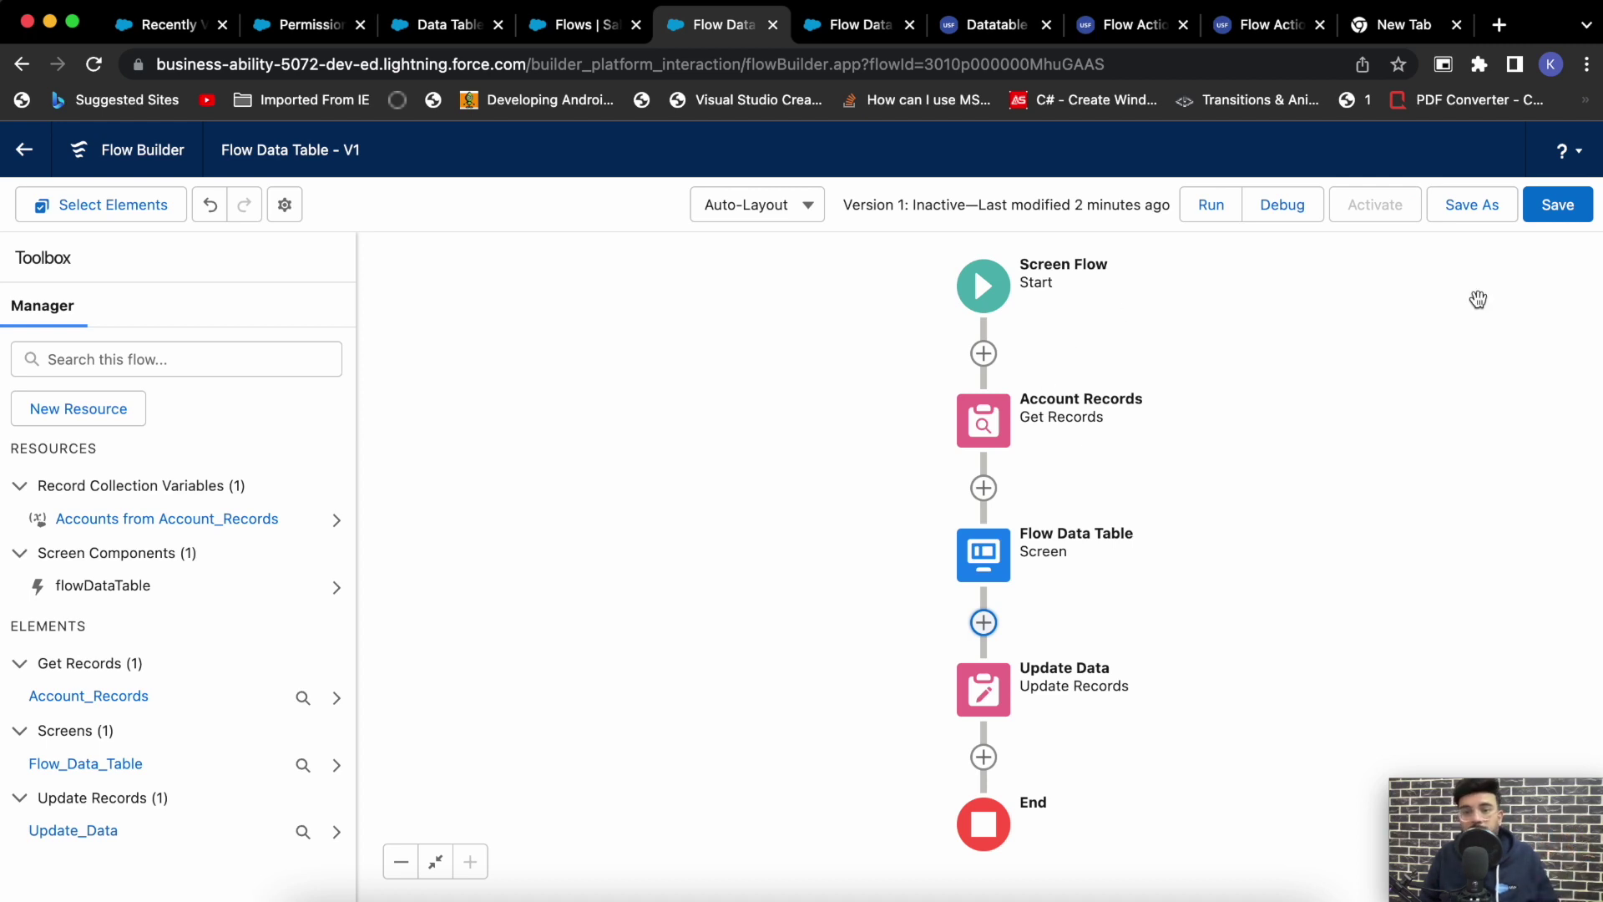
- Save the flow as version 2 and run it, closing the old run tab
click(1481, 216)
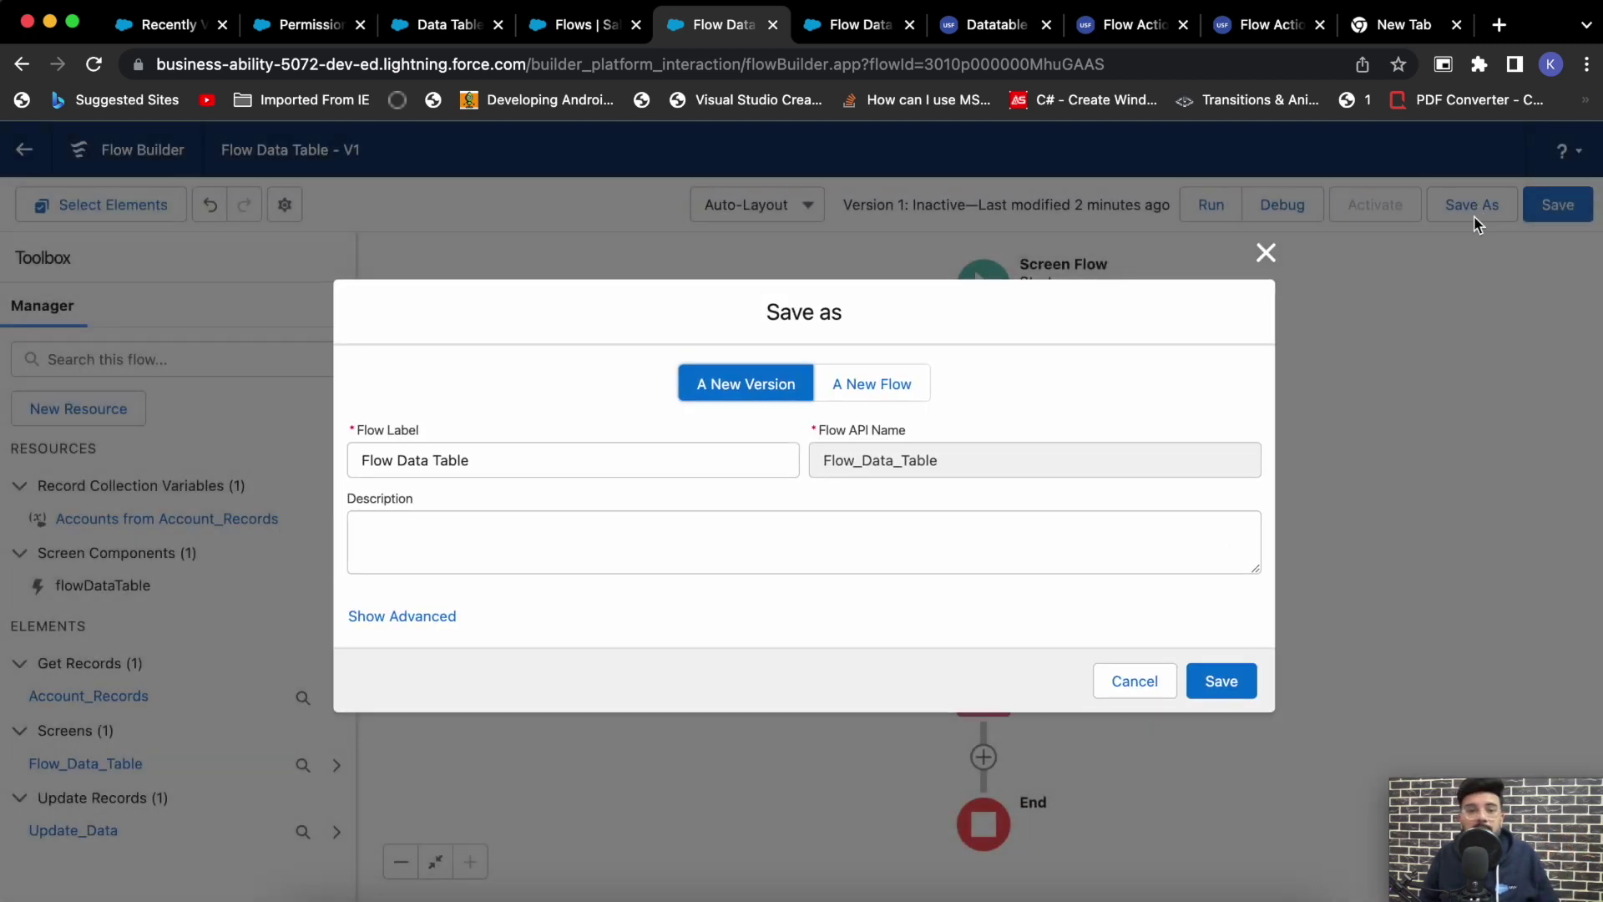
click(1253, 686)
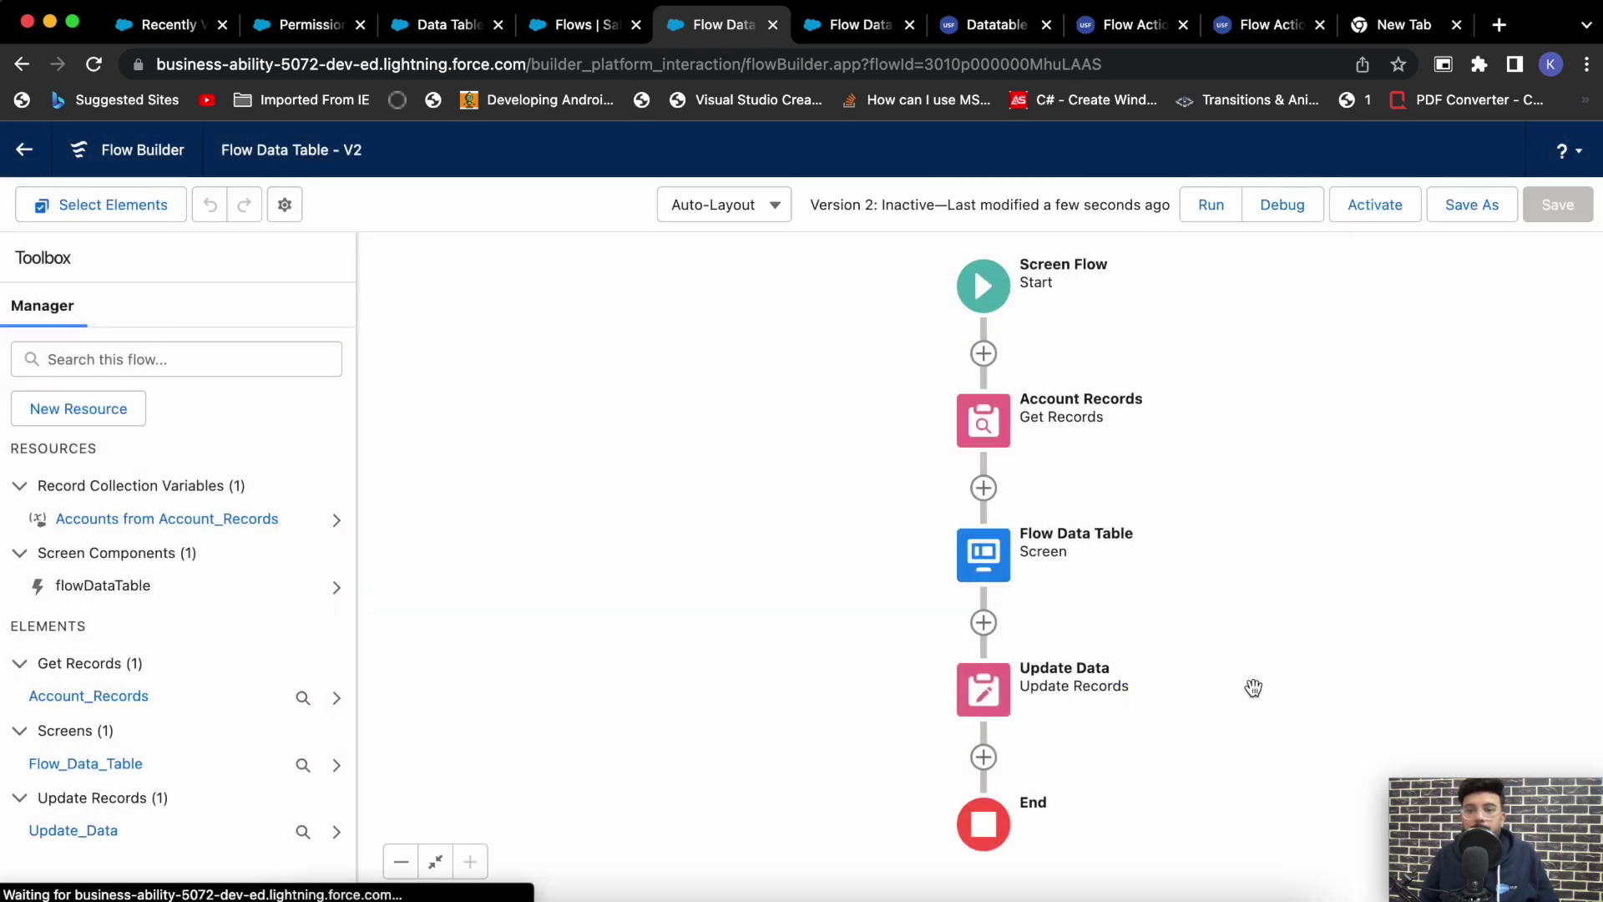
click(1226, 207)
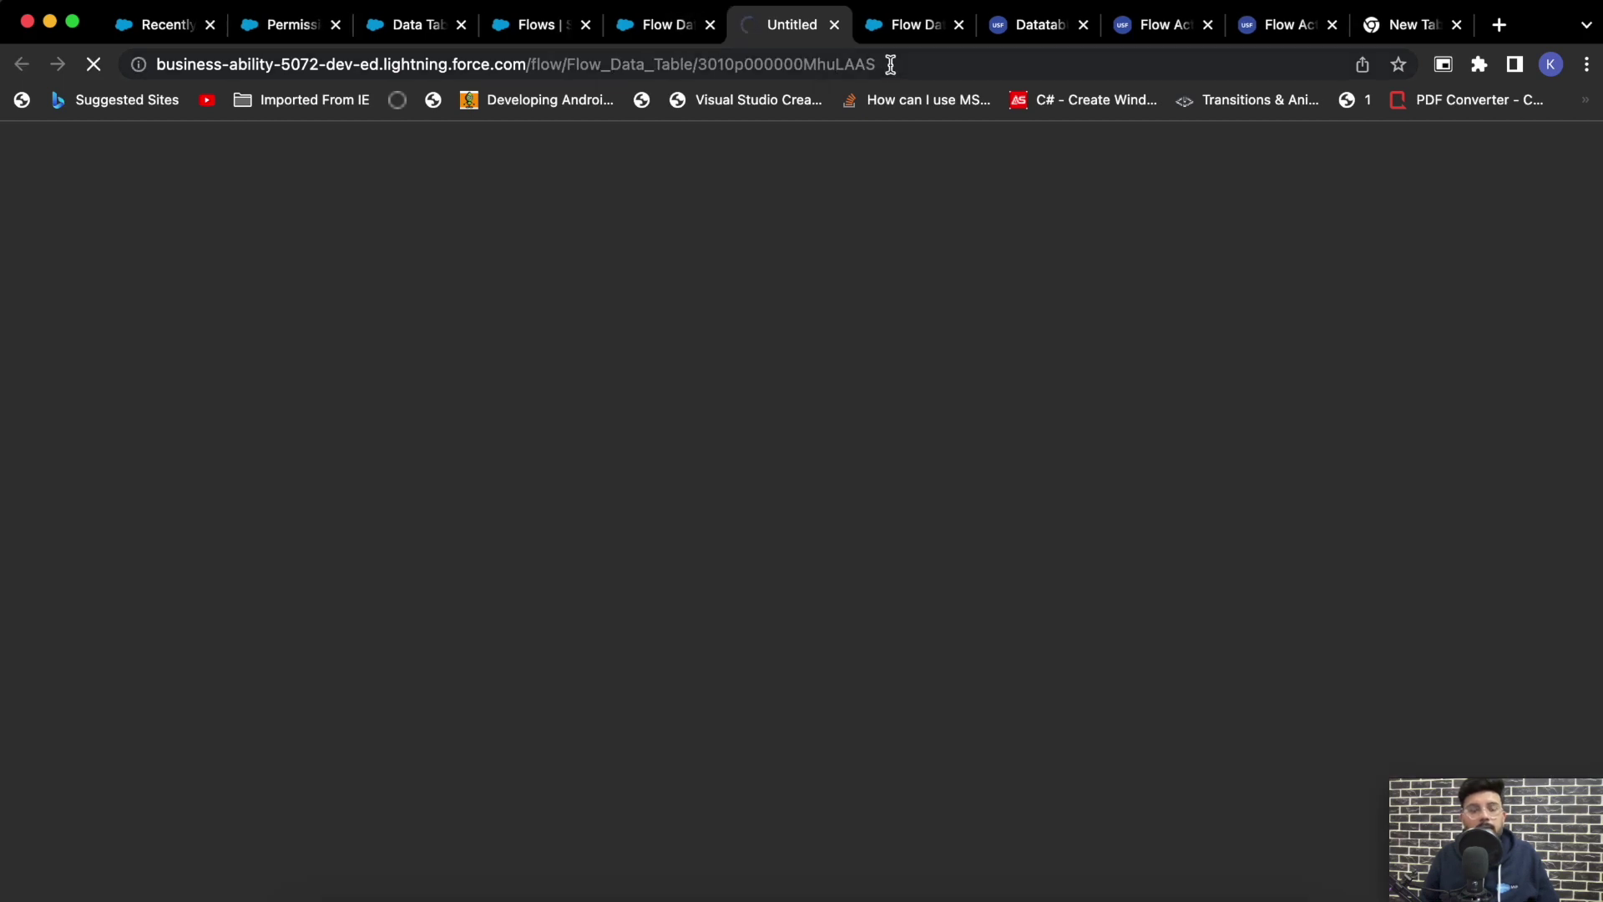
click(959, 25)
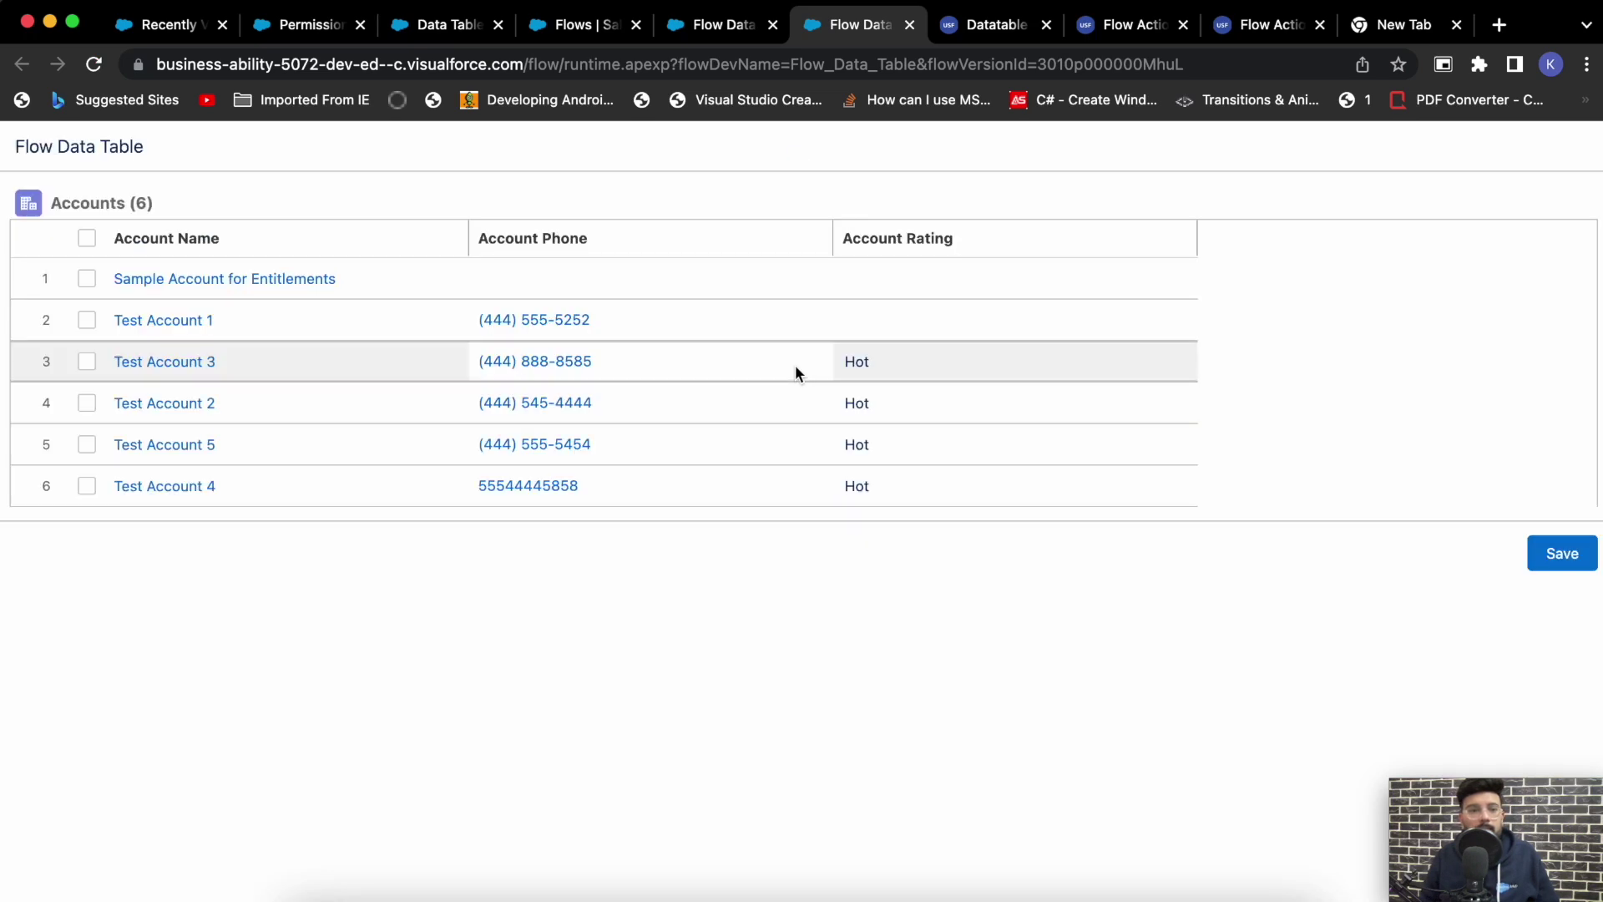
- Change Test Account 1's rating to Cold, submit, reload to confirm, and return to Flow Builder
click(1176, 321)
click(1046, 326)
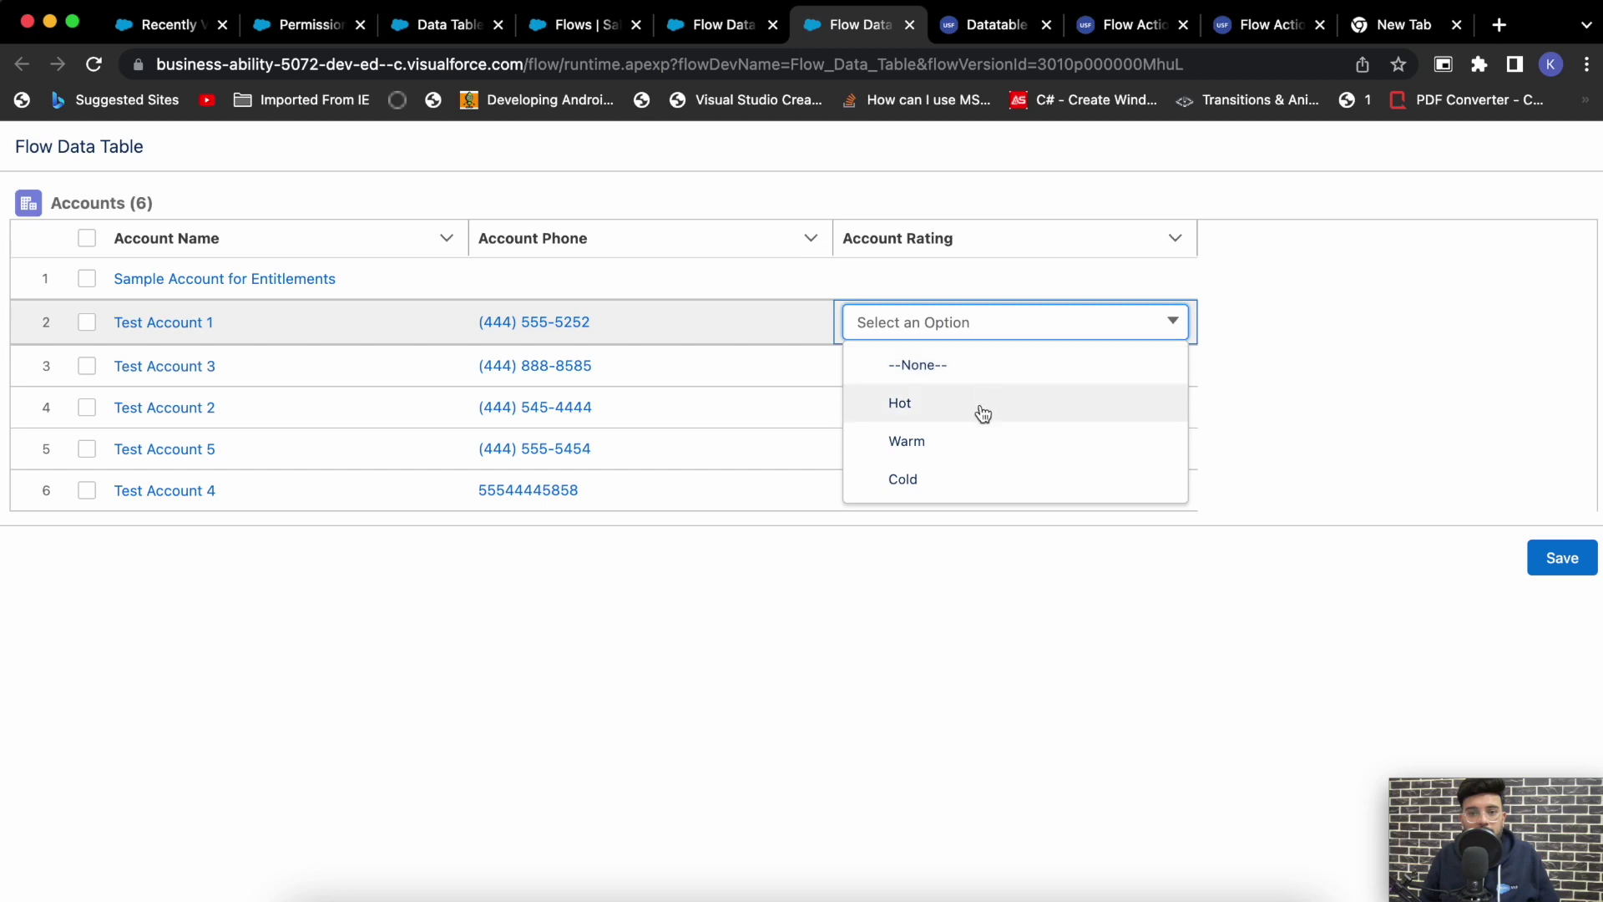
click(988, 490)
click(847, 586)
click(1578, 567)
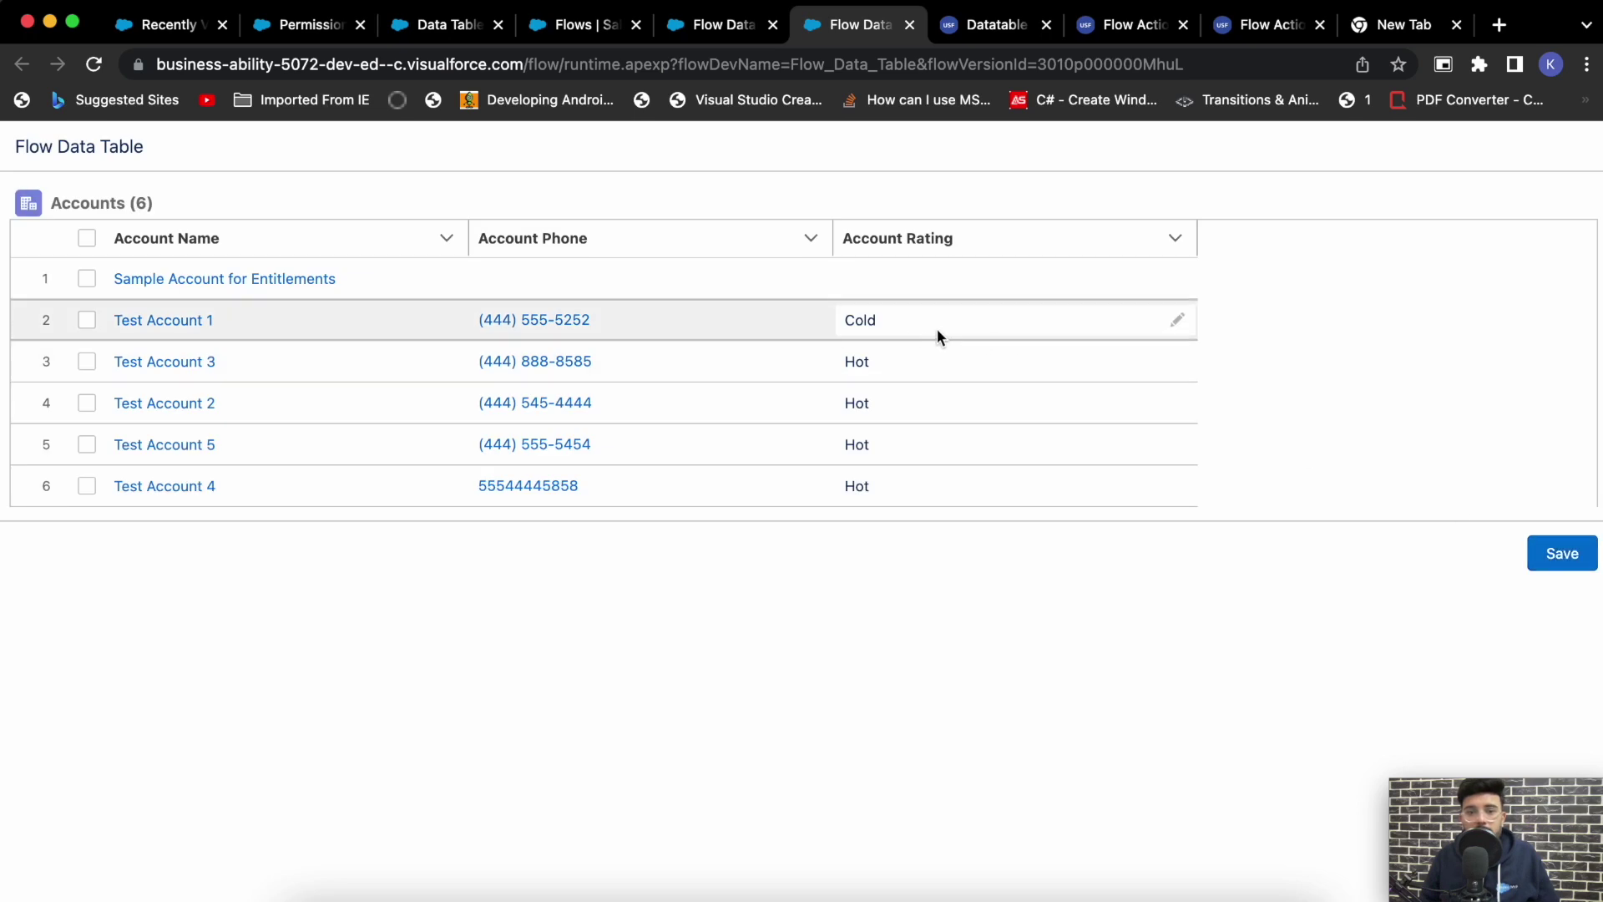
click(934, 66)
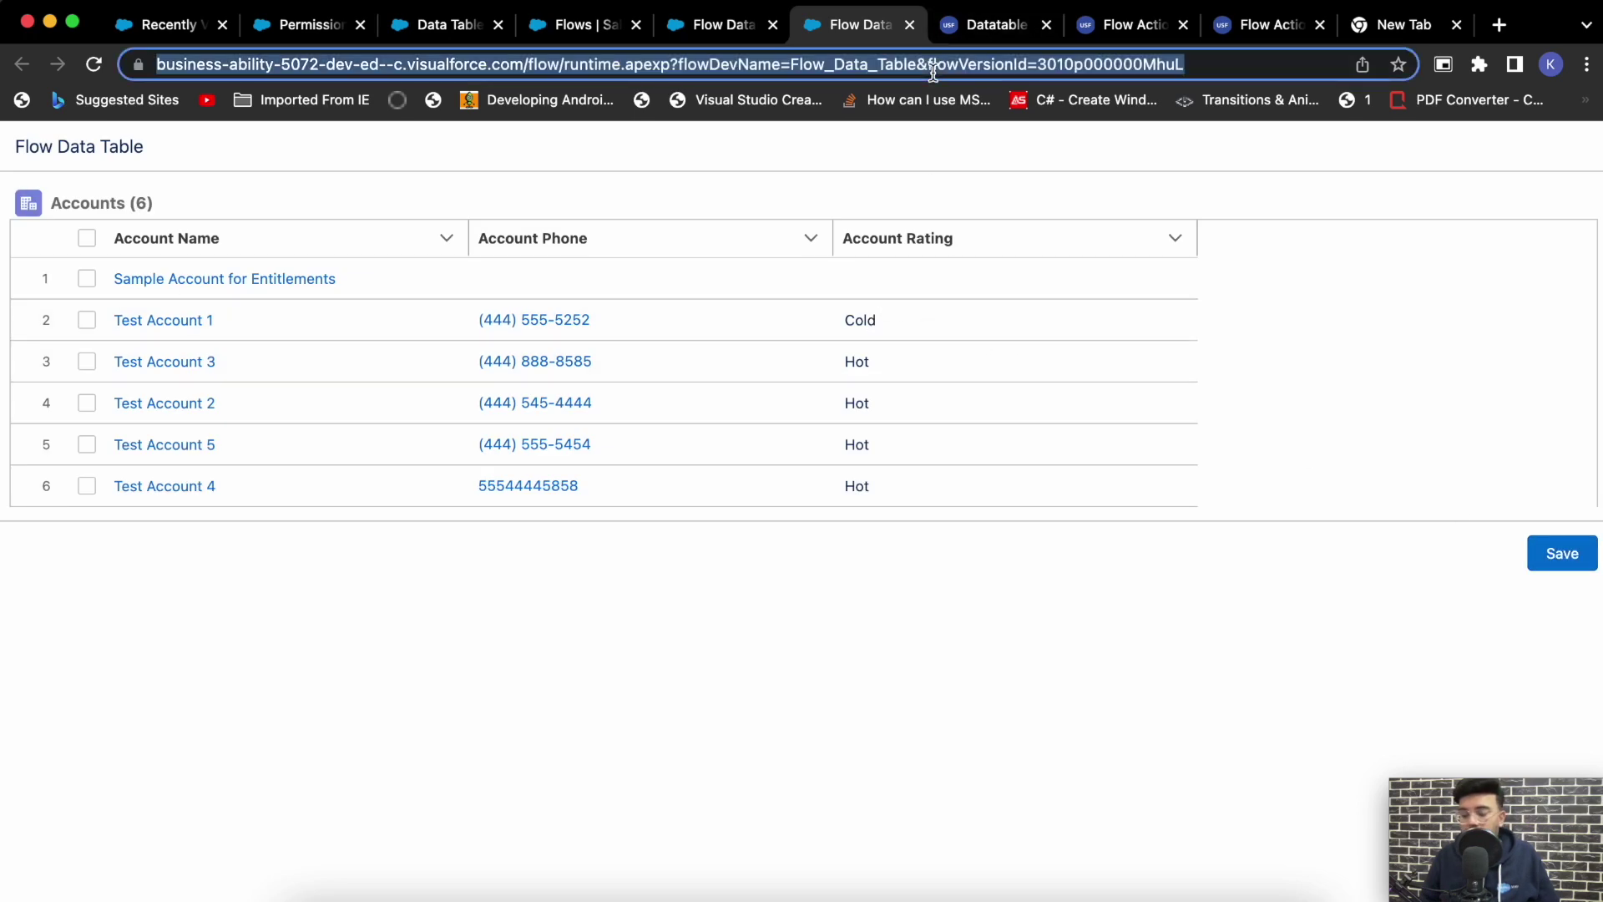
key(Return)
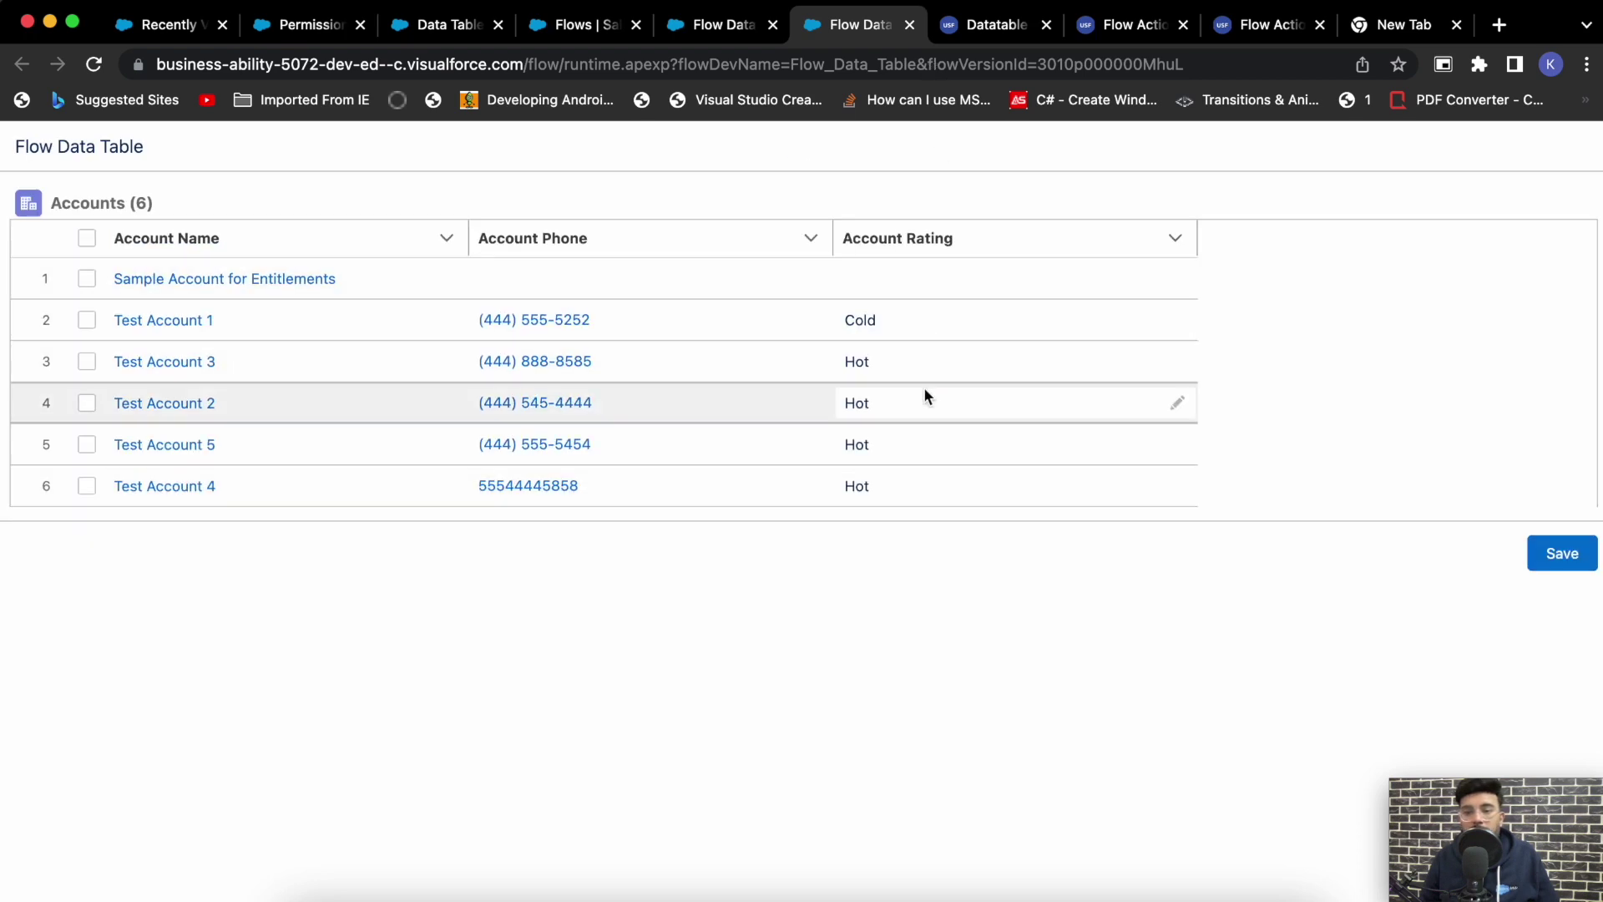
click(725, 29)
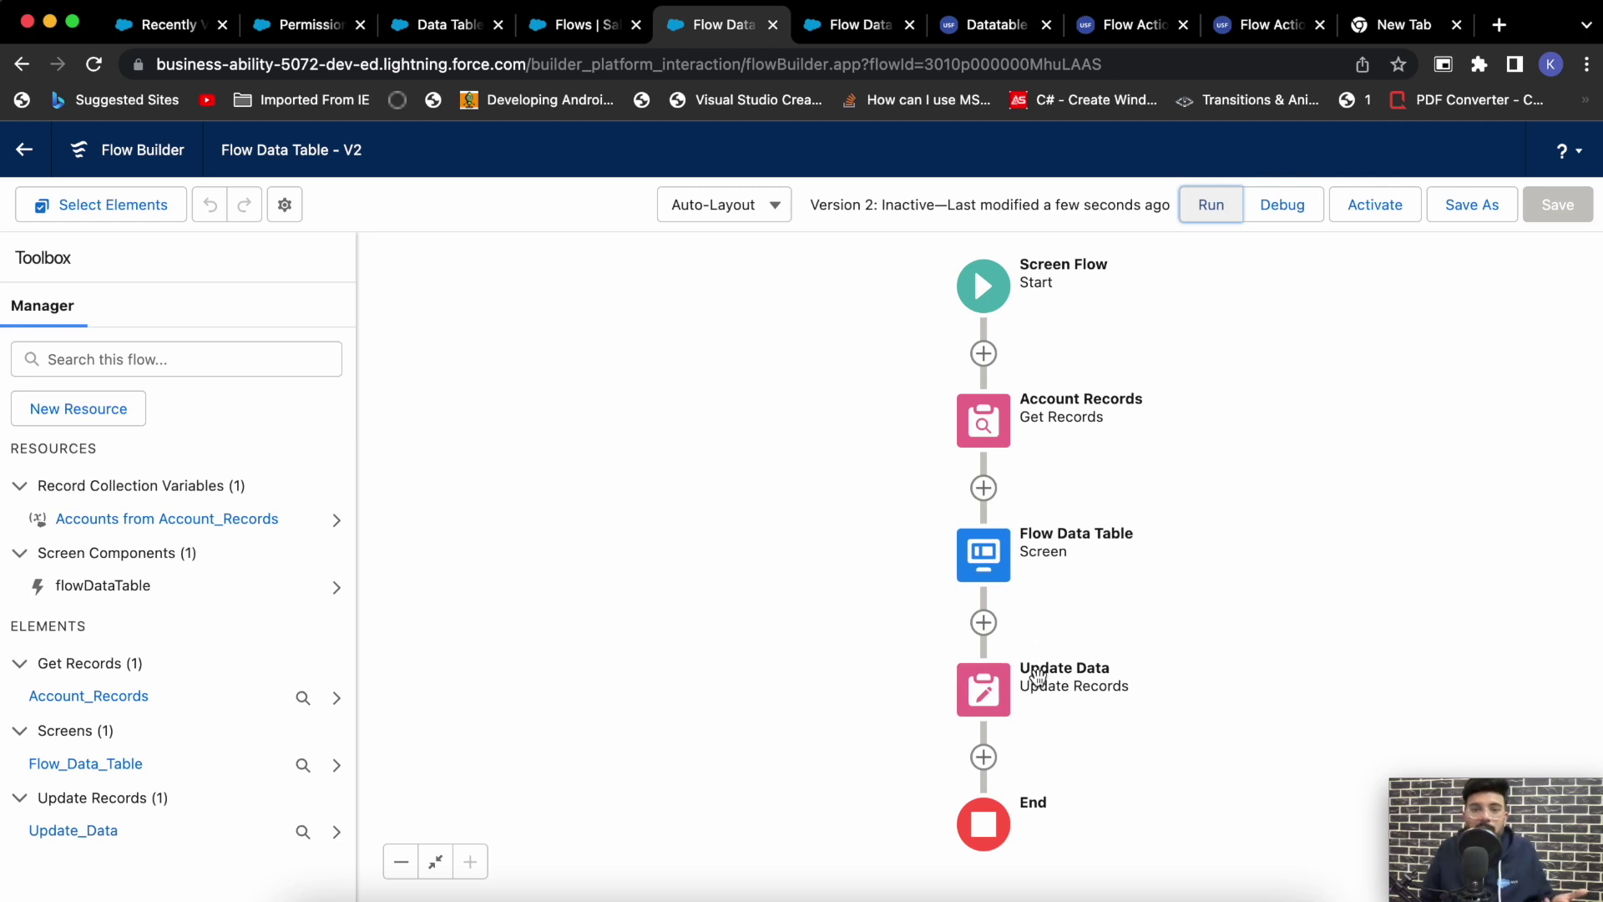
- Read the unofficialsf.com Datatable article down to its Troubleshooting & Restrictions notes on record limits and filtering
click(1027, 13)
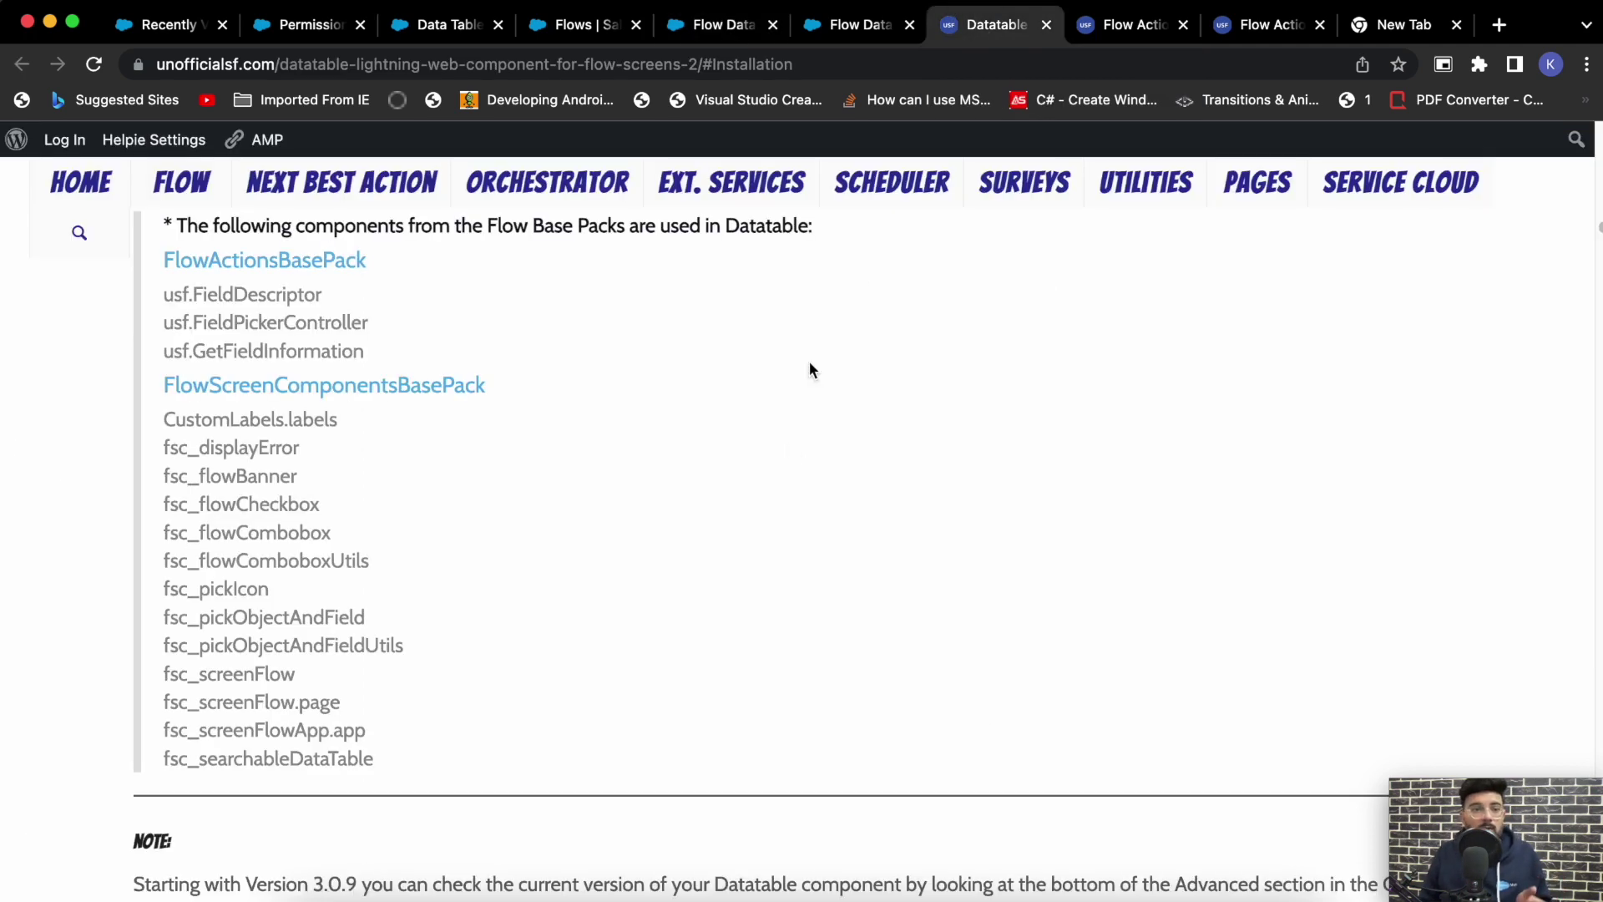
scroll(808, 432, down, 7)
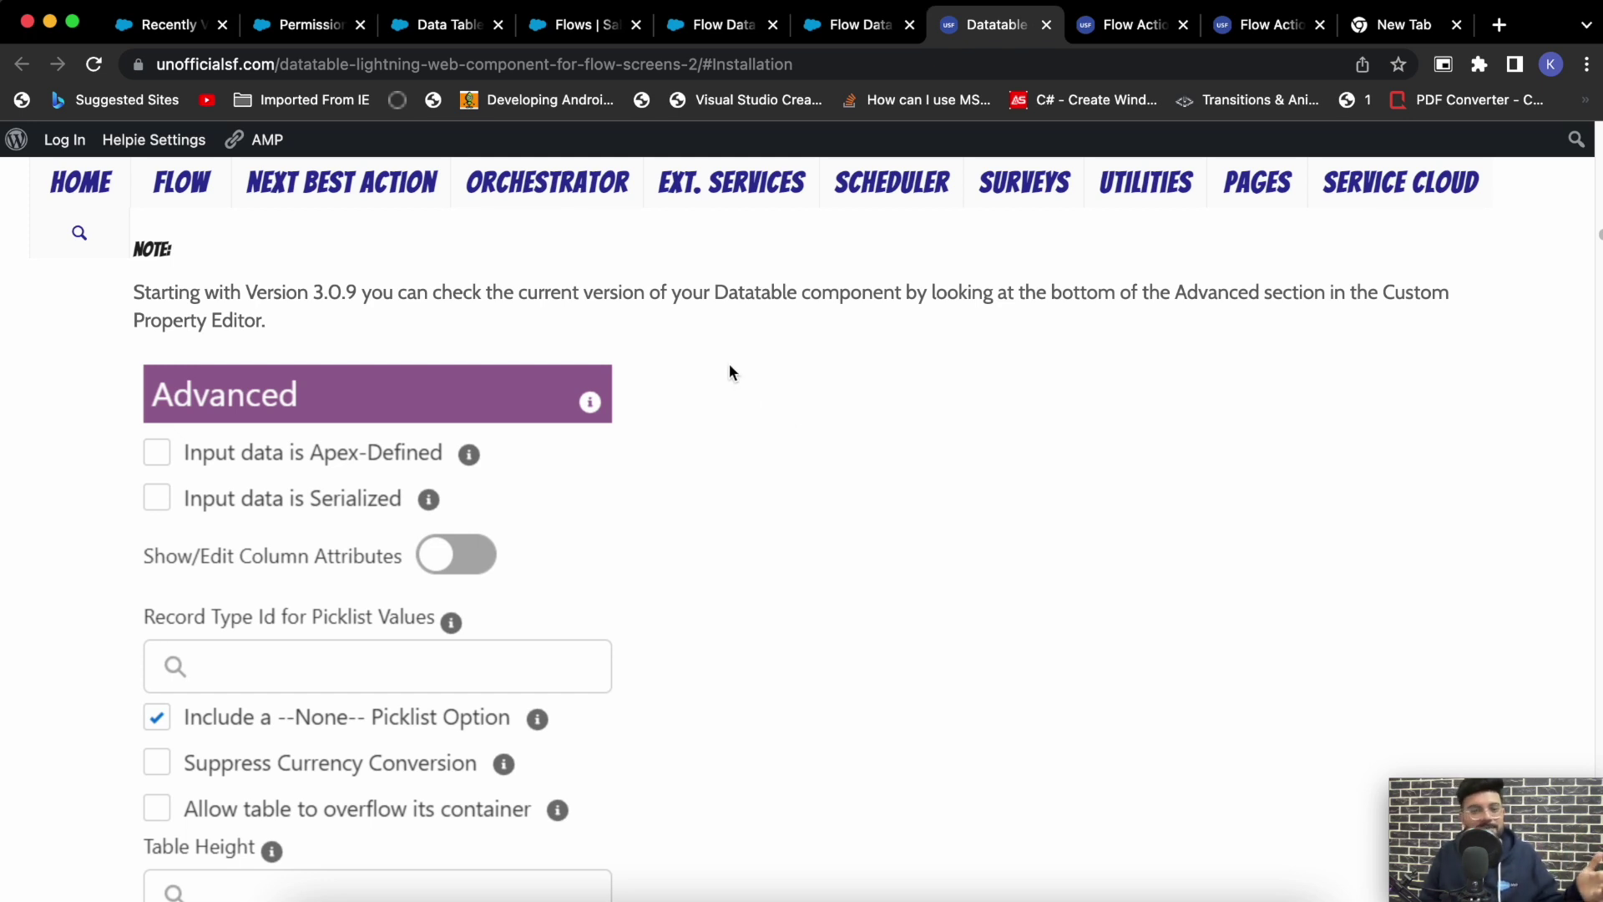
scroll(729, 368, down, 15)
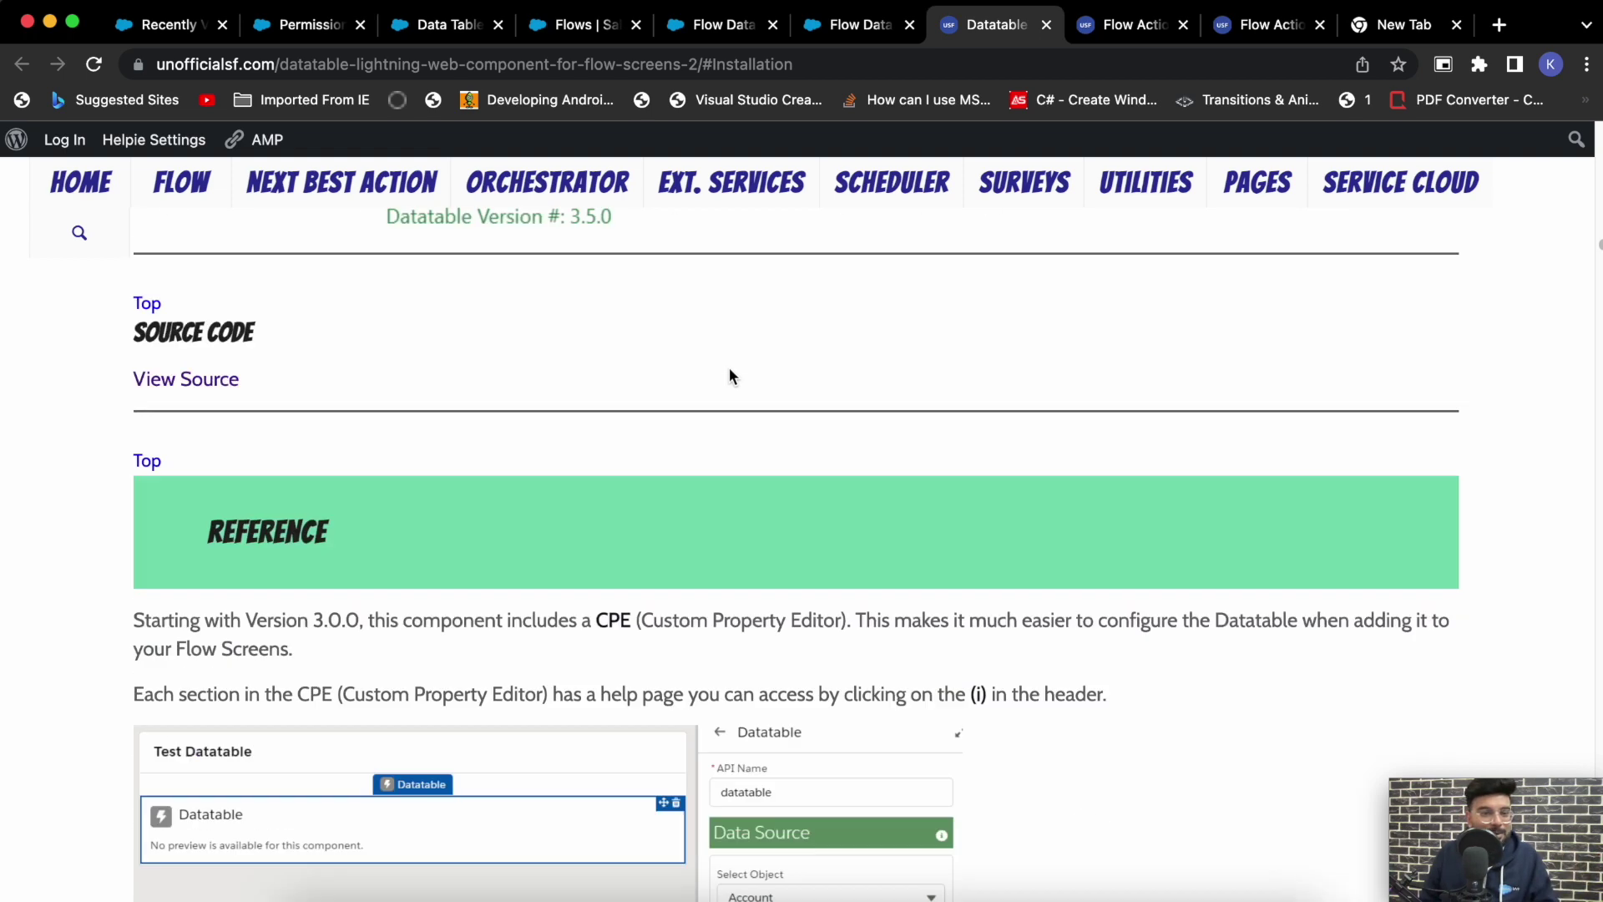
scroll(729, 368, down, 15)
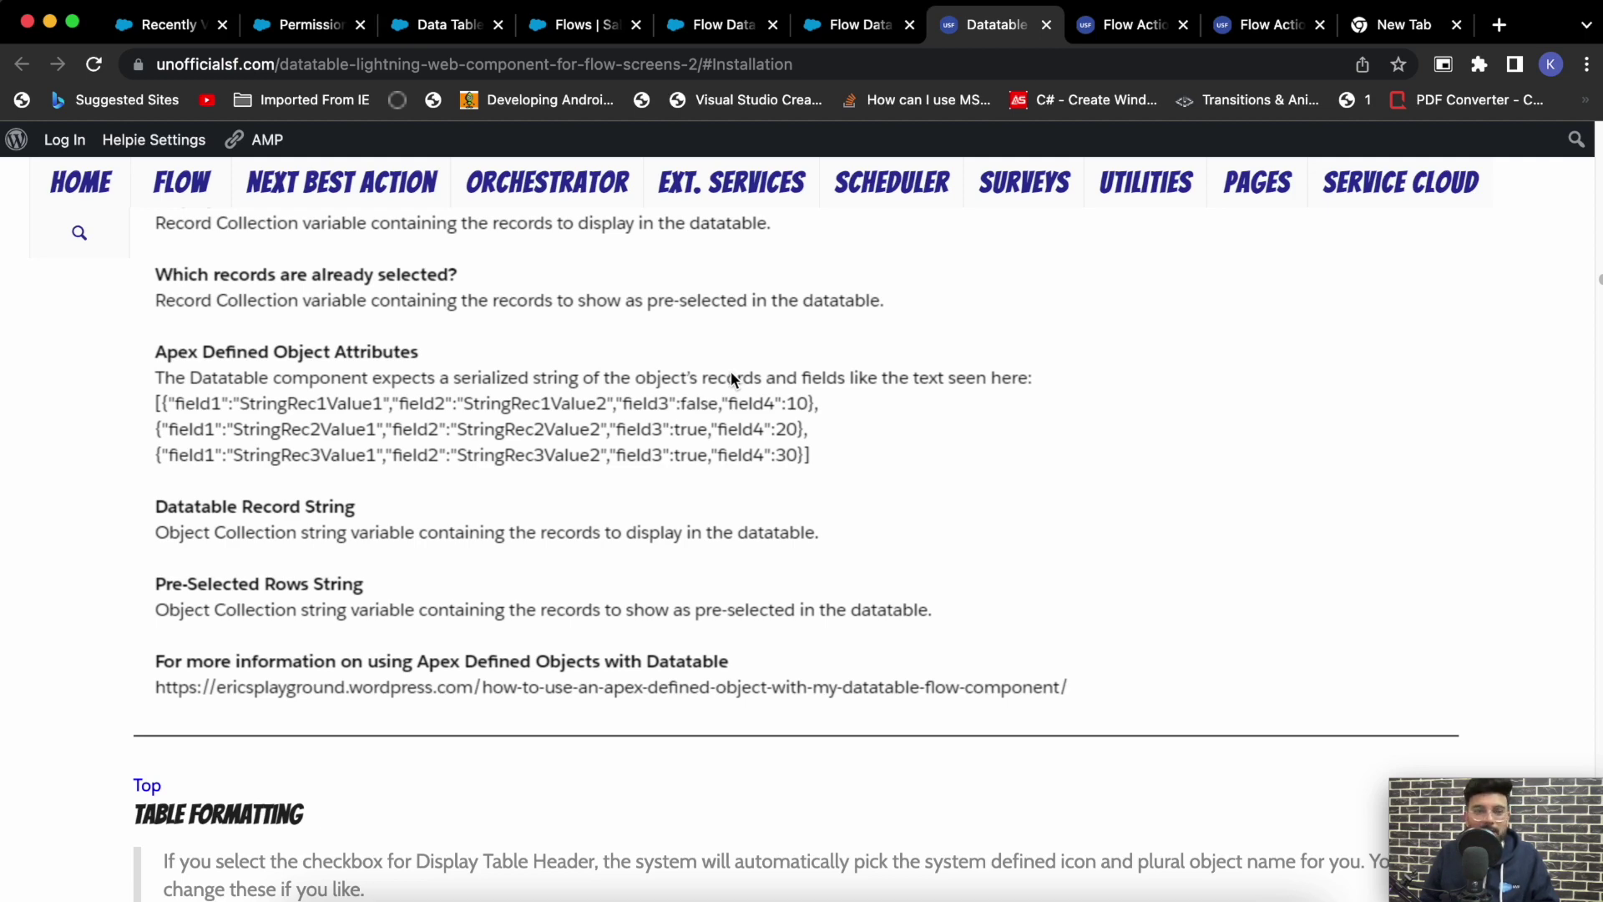
scroll(554, 277, down, 3)
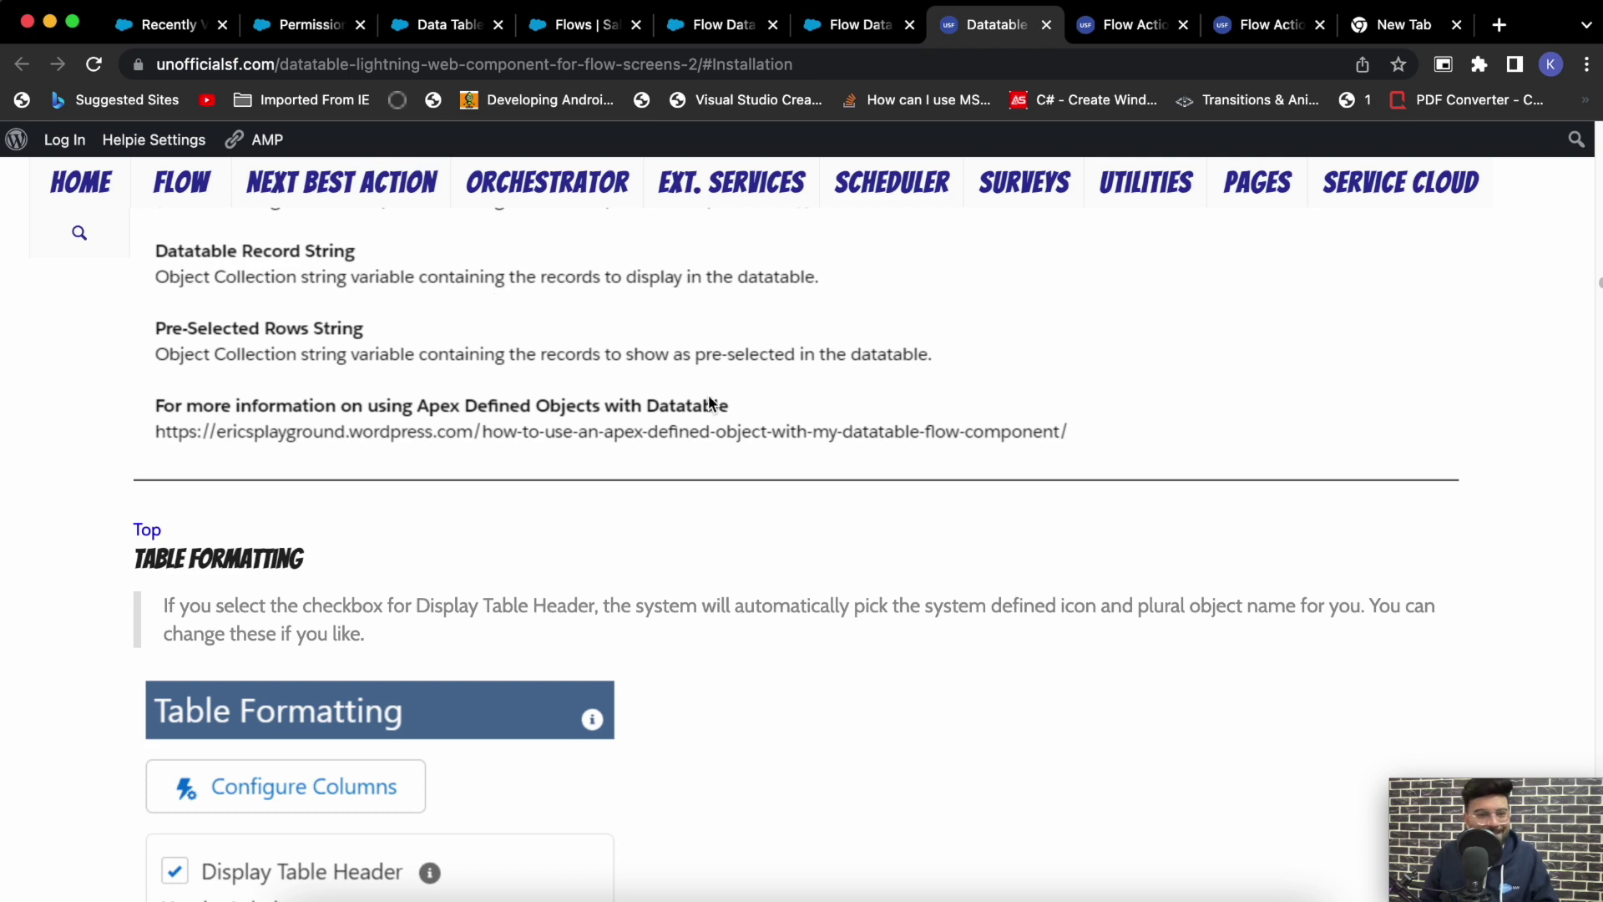
scroll(709, 404, down, 5)
scroll(708, 401, up, 20)
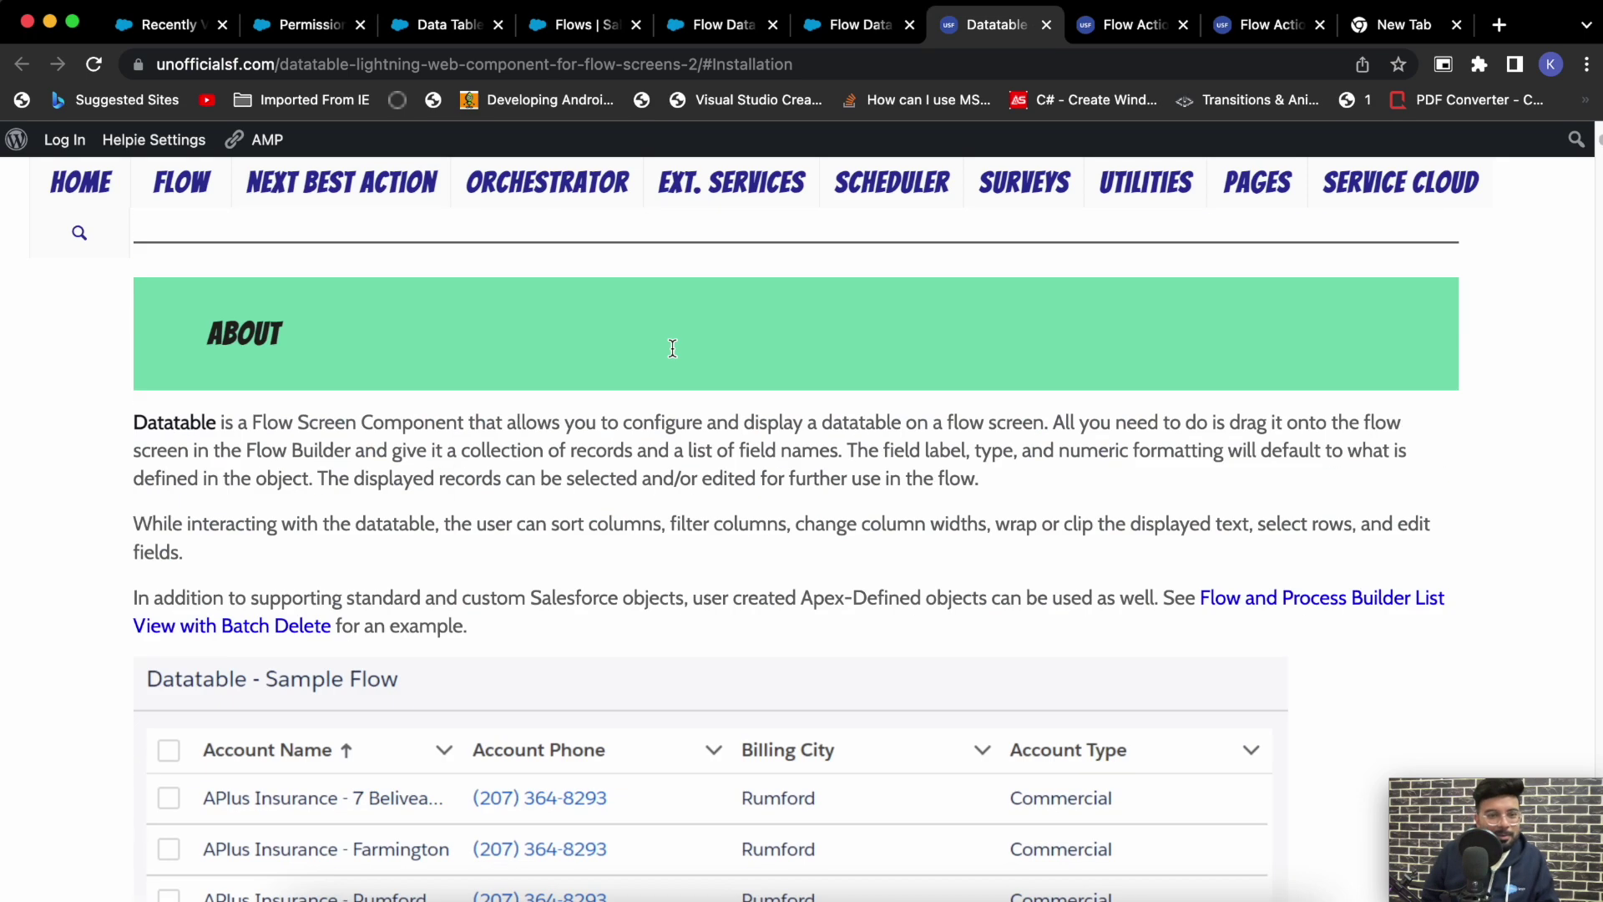
scroll(675, 359, down, 7)
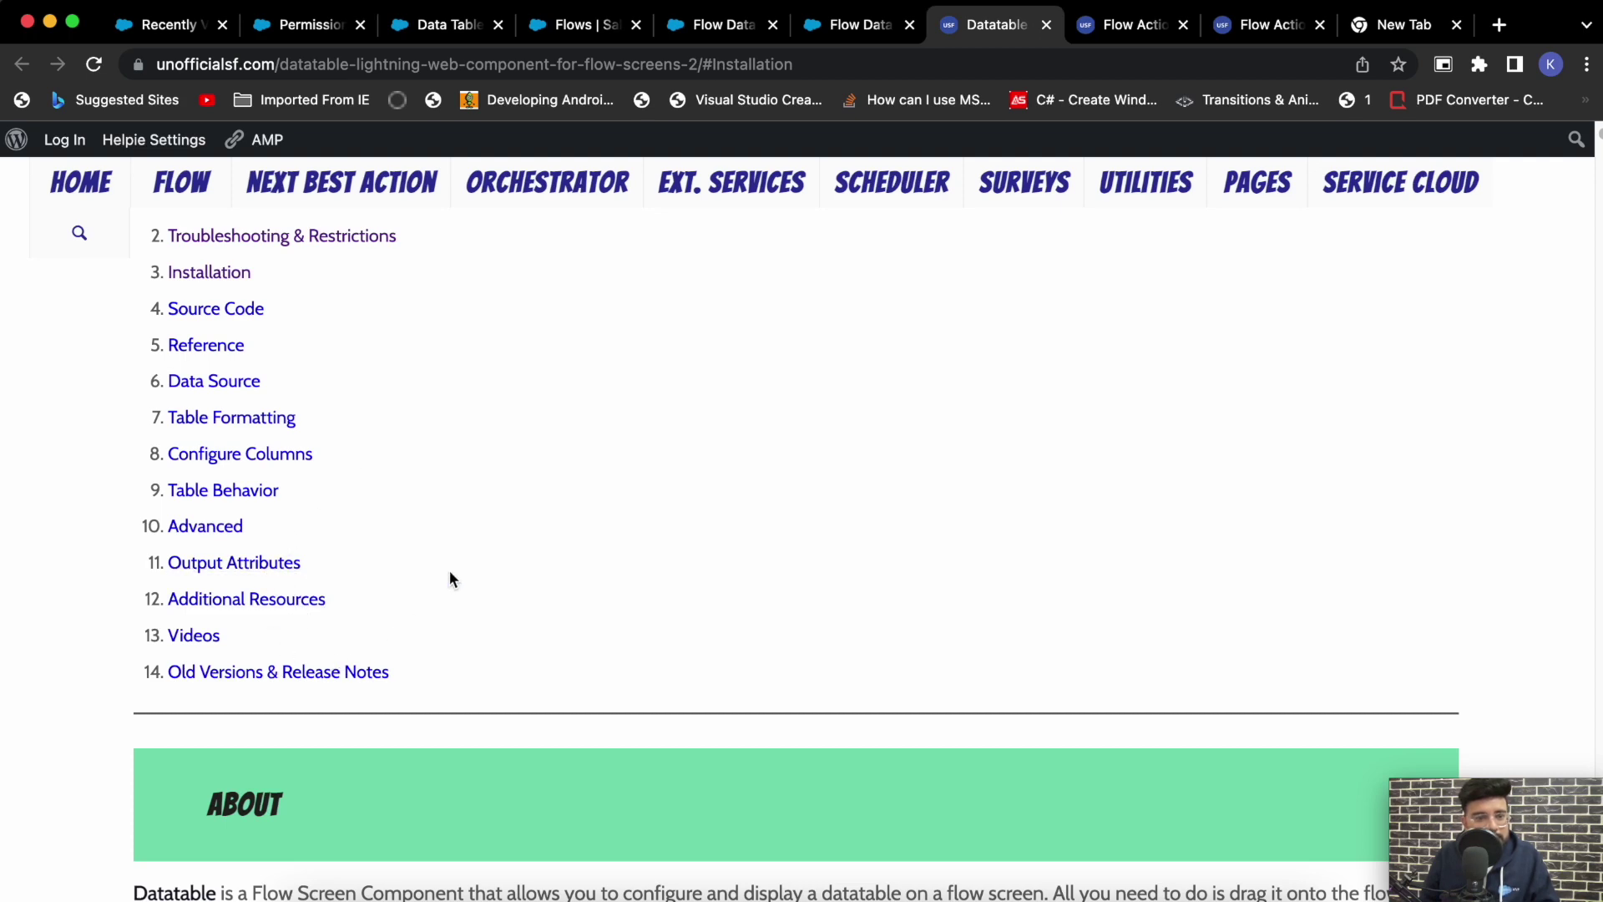
scroll(459, 515, up, 1)
scroll(491, 419, down, 10)
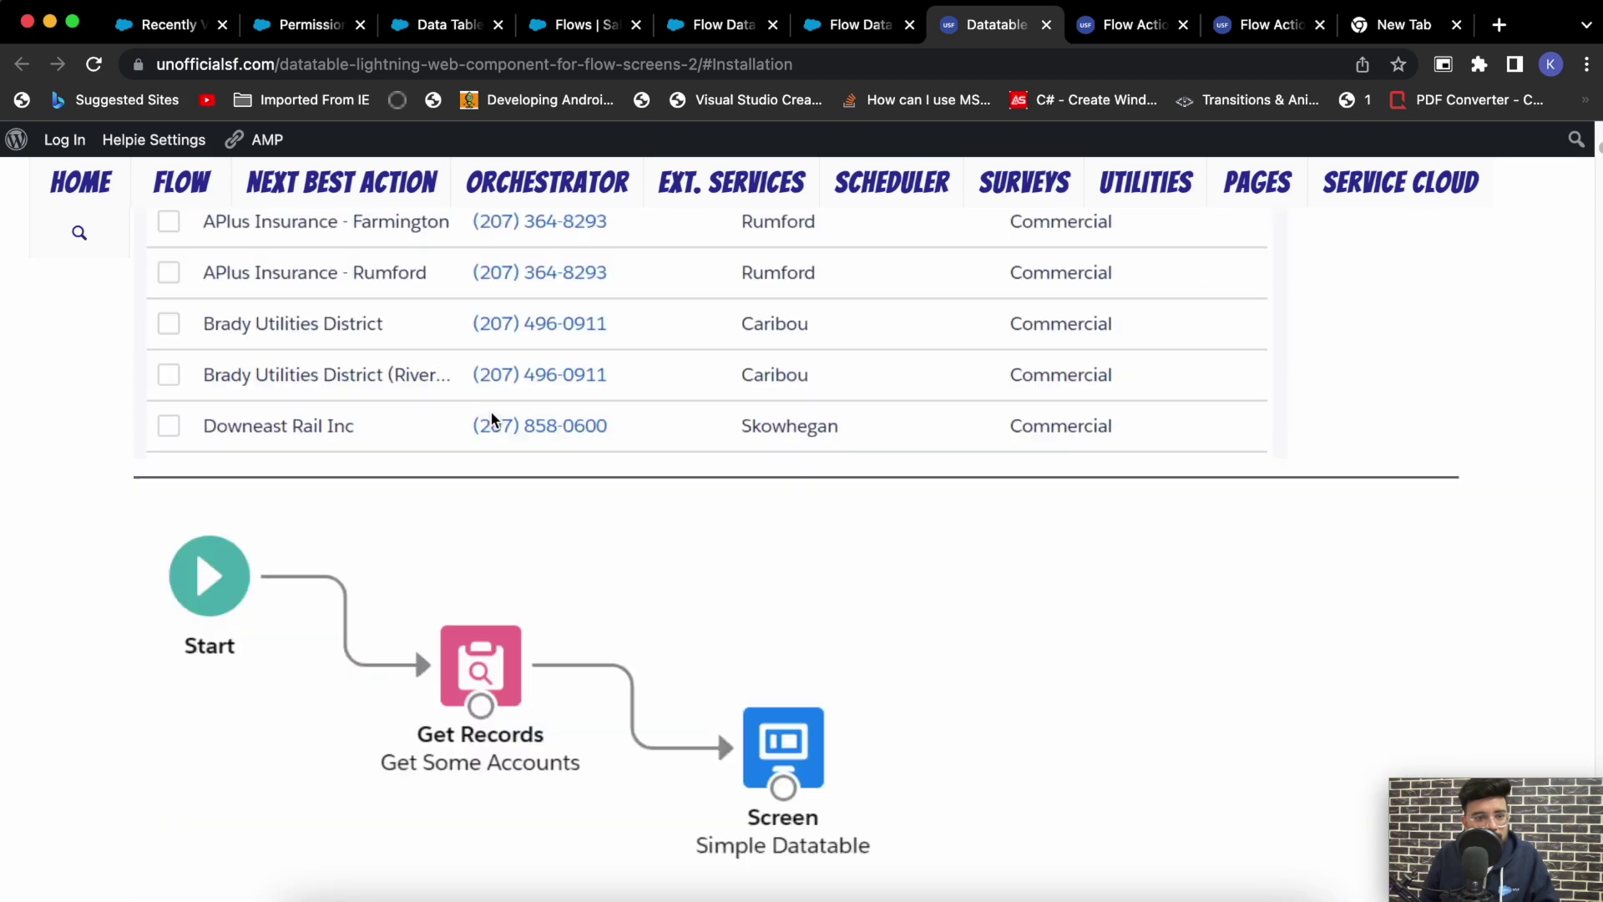
scroll(491, 417, down, 15)
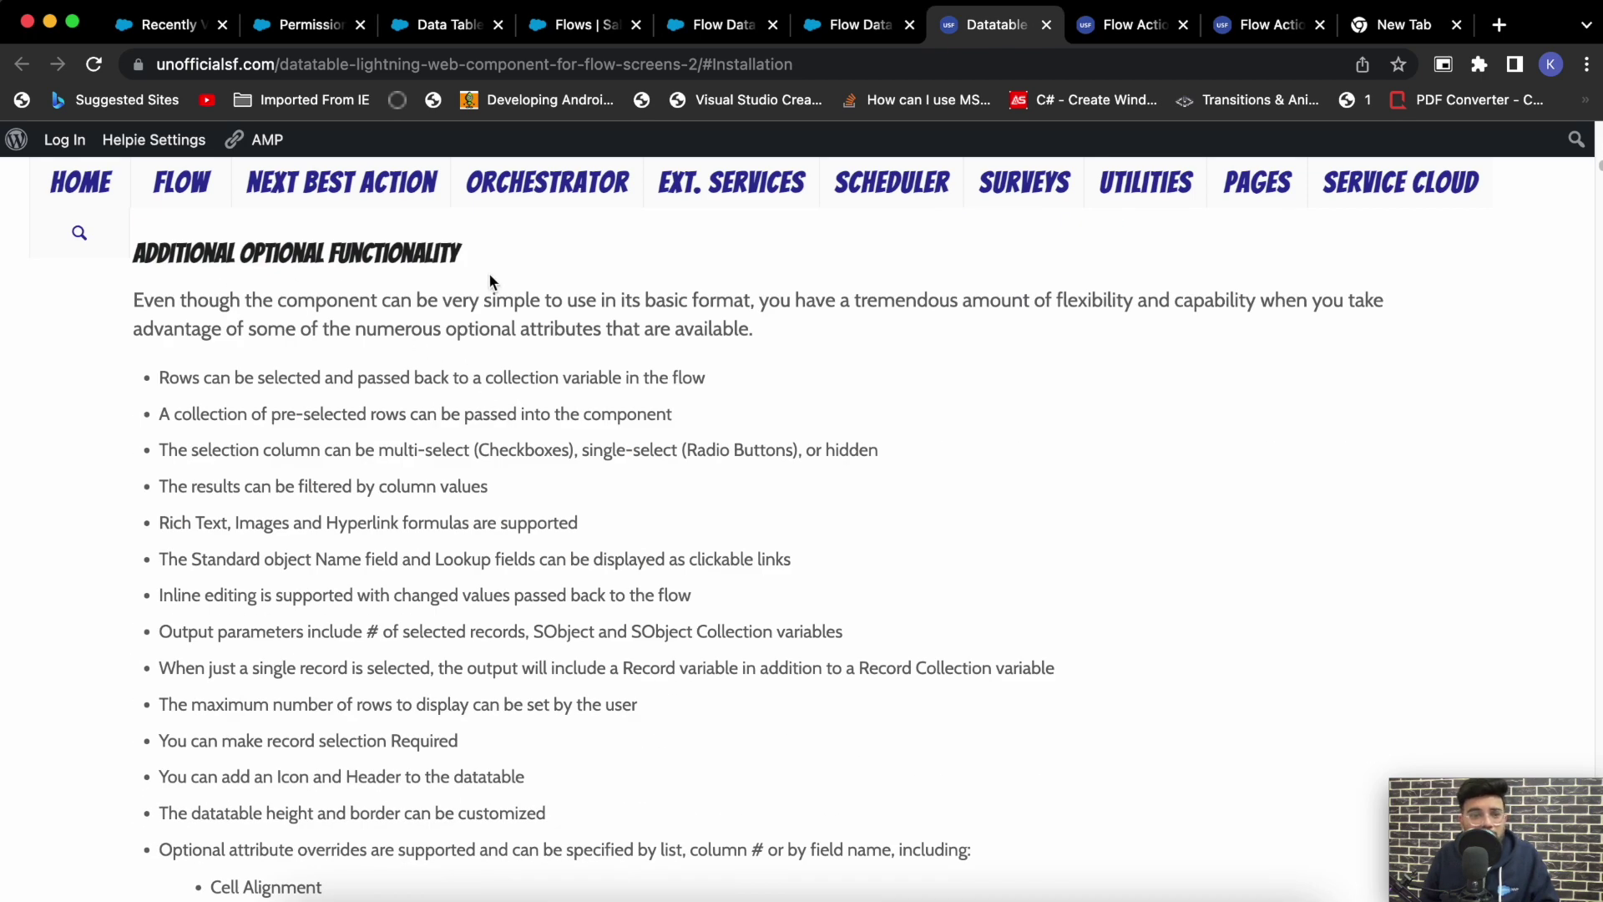
scroll(483, 485, down, 1)
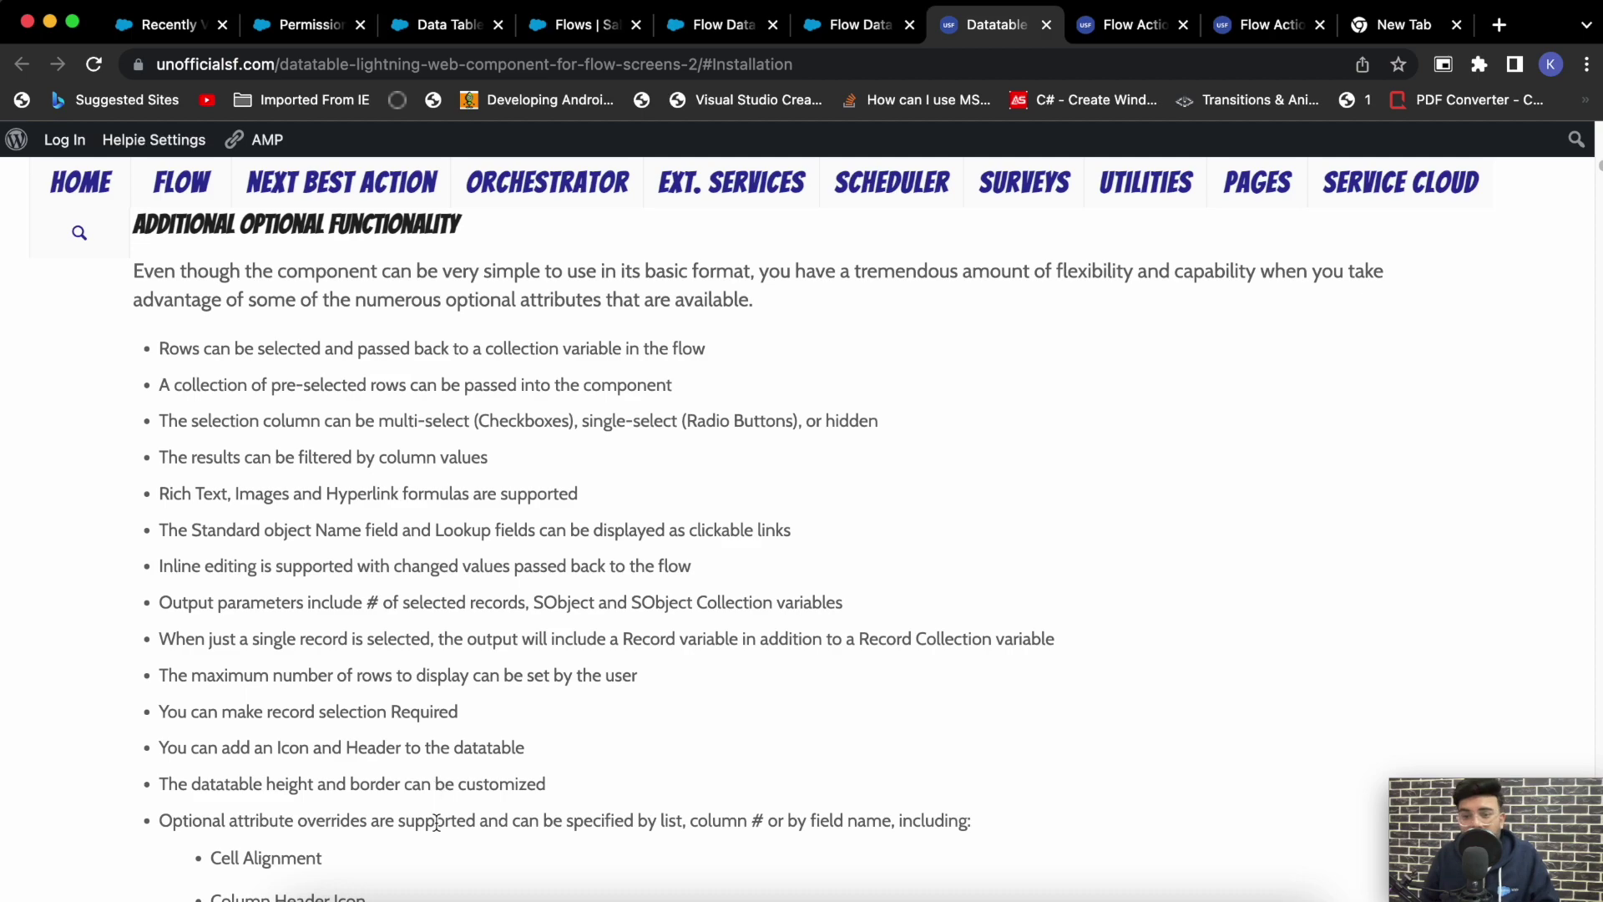
scroll(437, 620, down, 12)
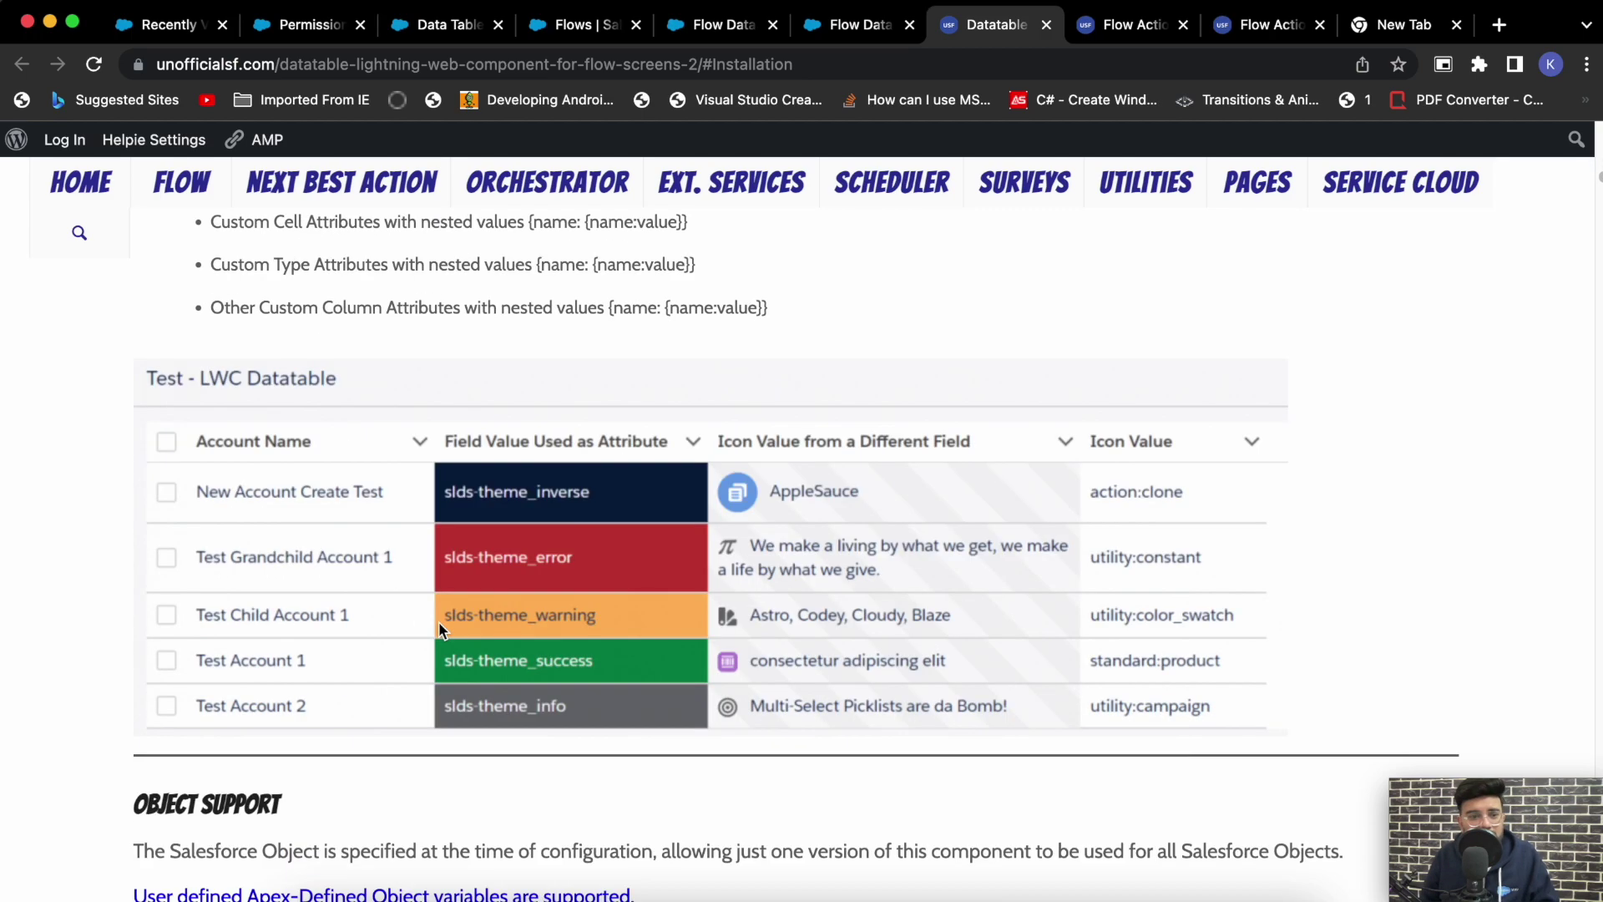
scroll(441, 625, down, 20)
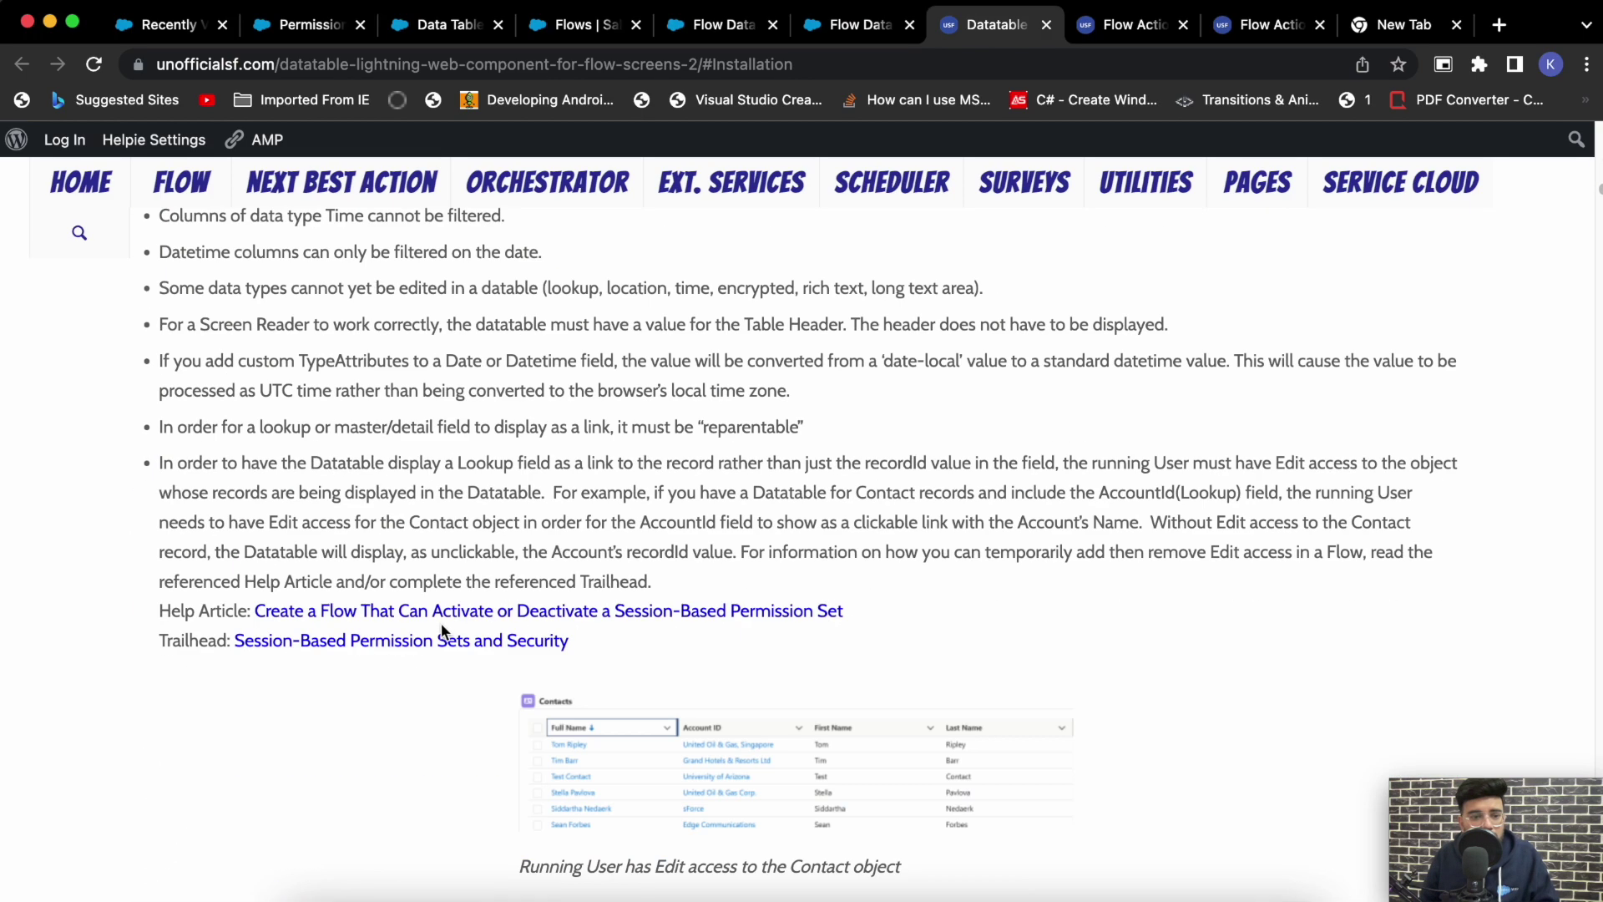
scroll(441, 625, down, 15)
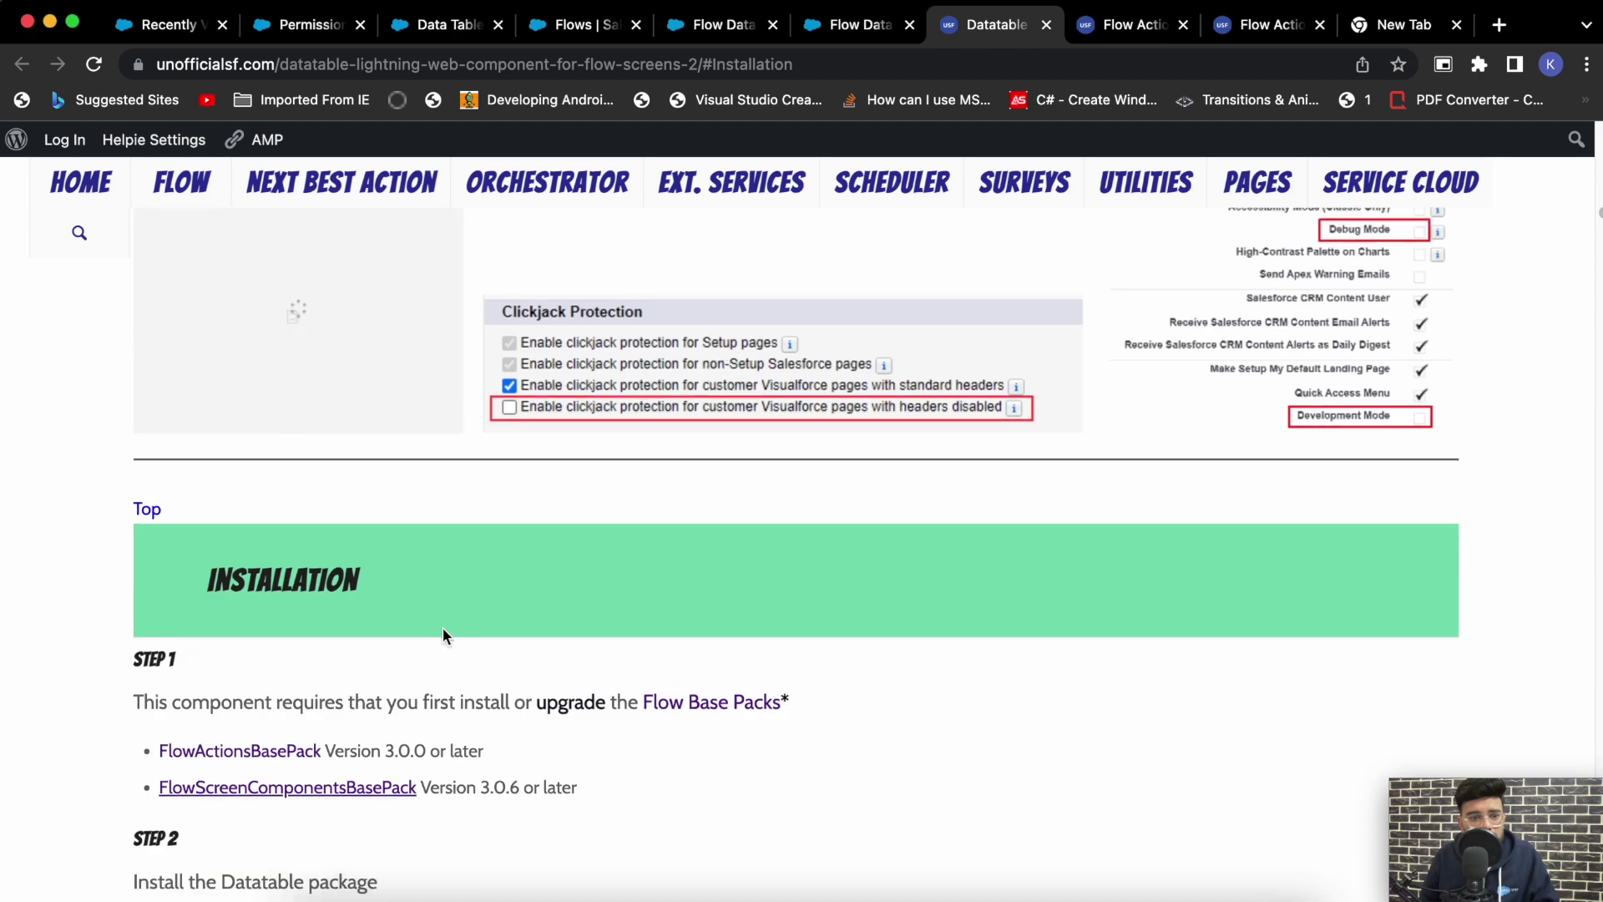
scroll(442, 636, down, 15)
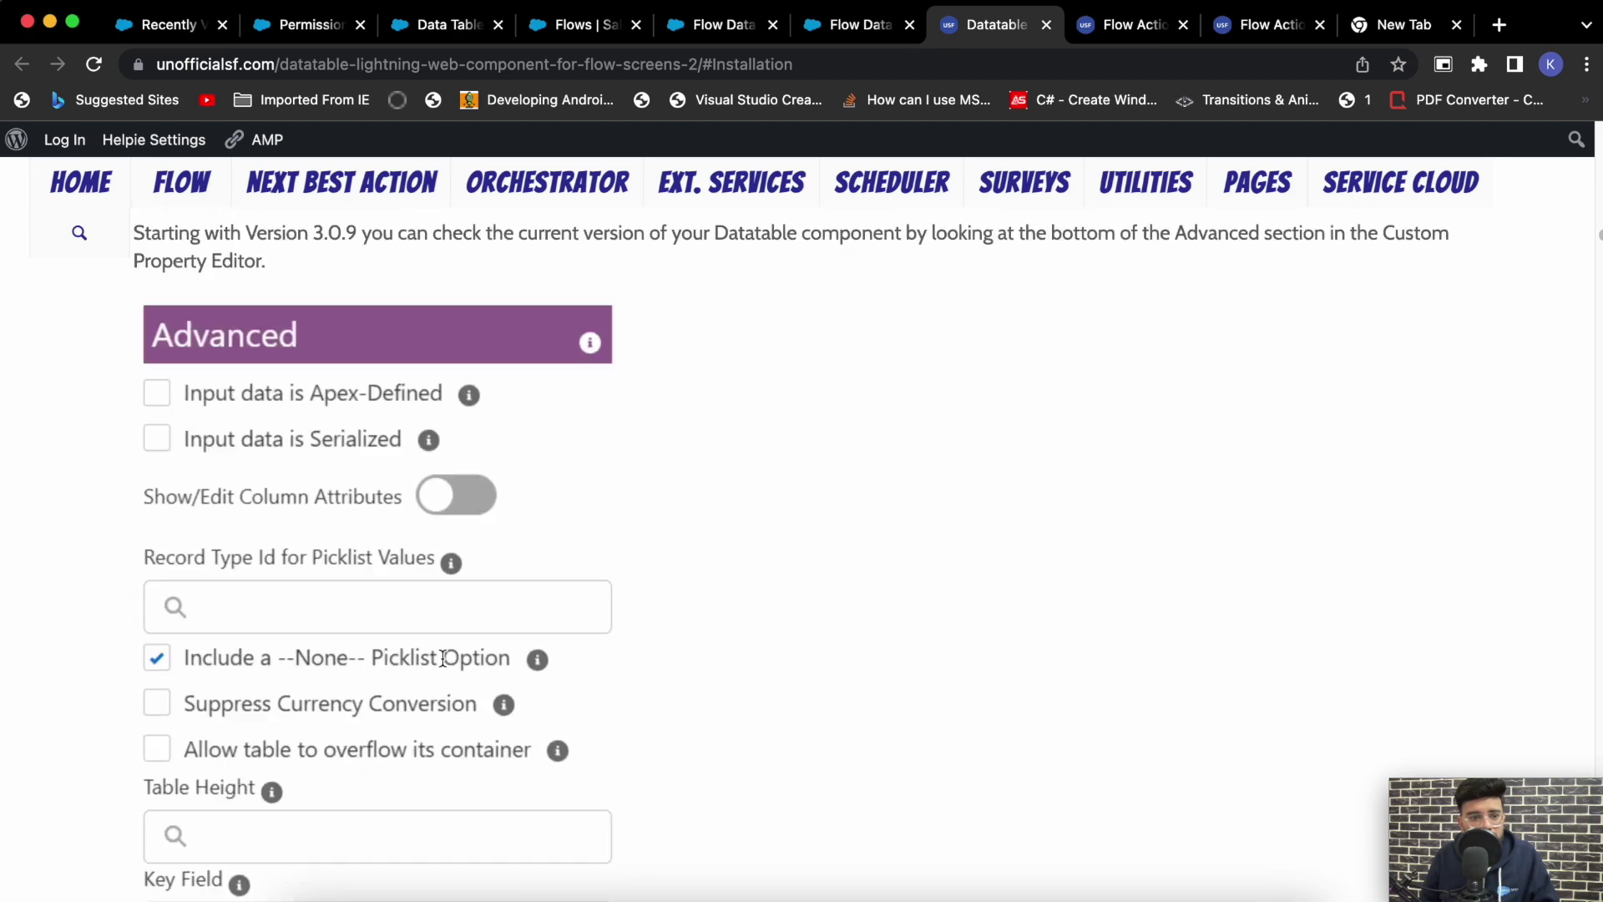
scroll(443, 659, down, 4)
scroll(442, 658, down, 15)
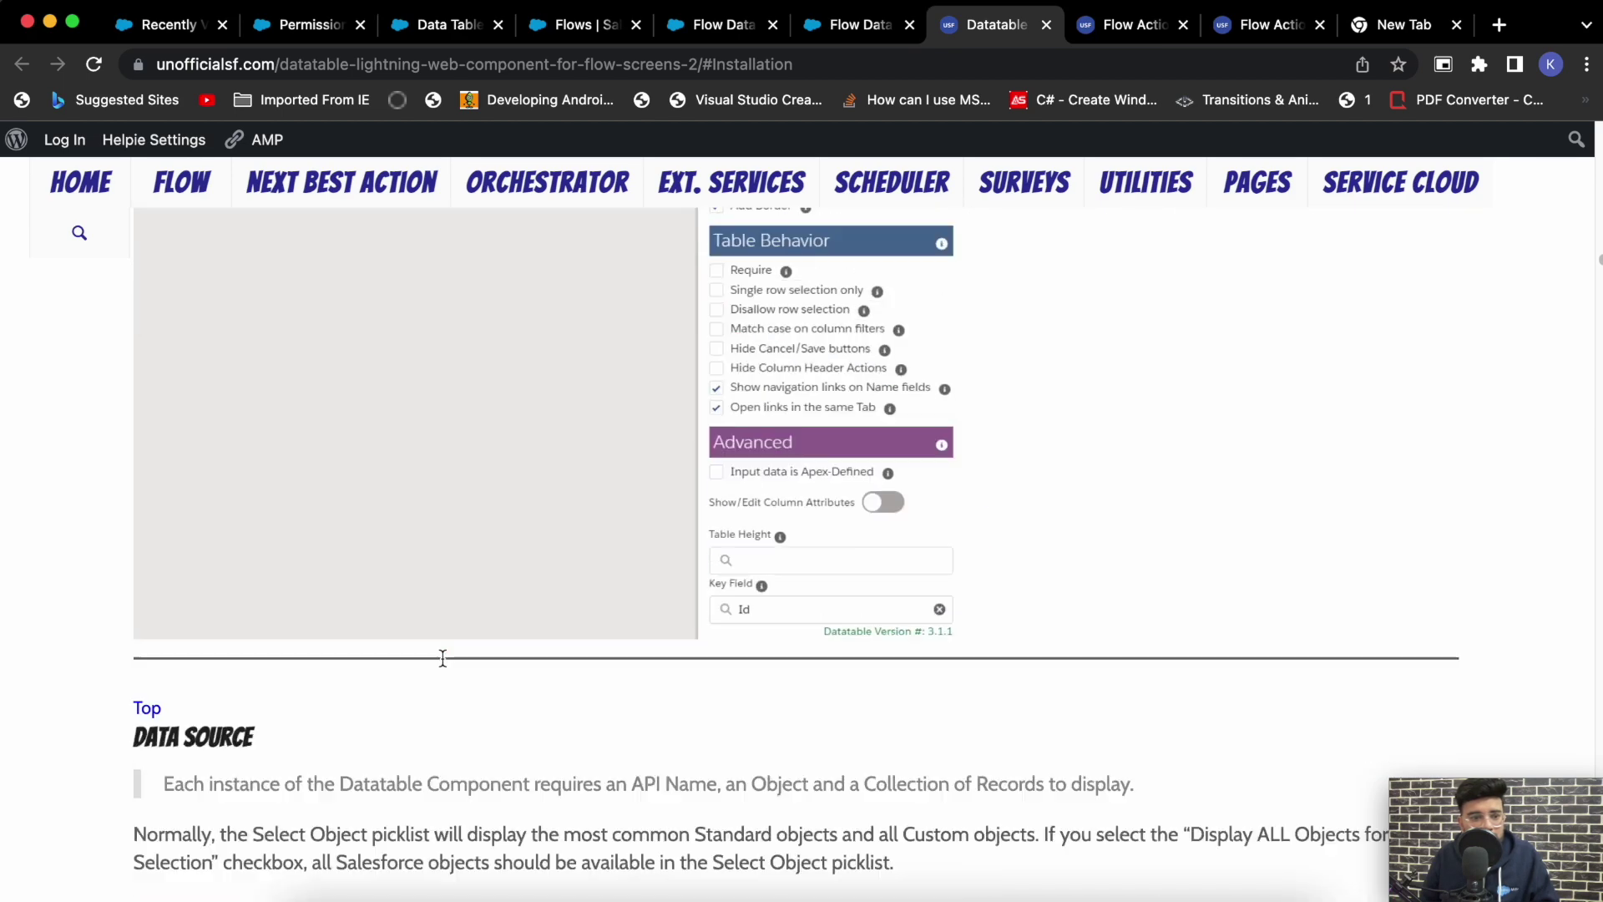
scroll(442, 658, down, 12)
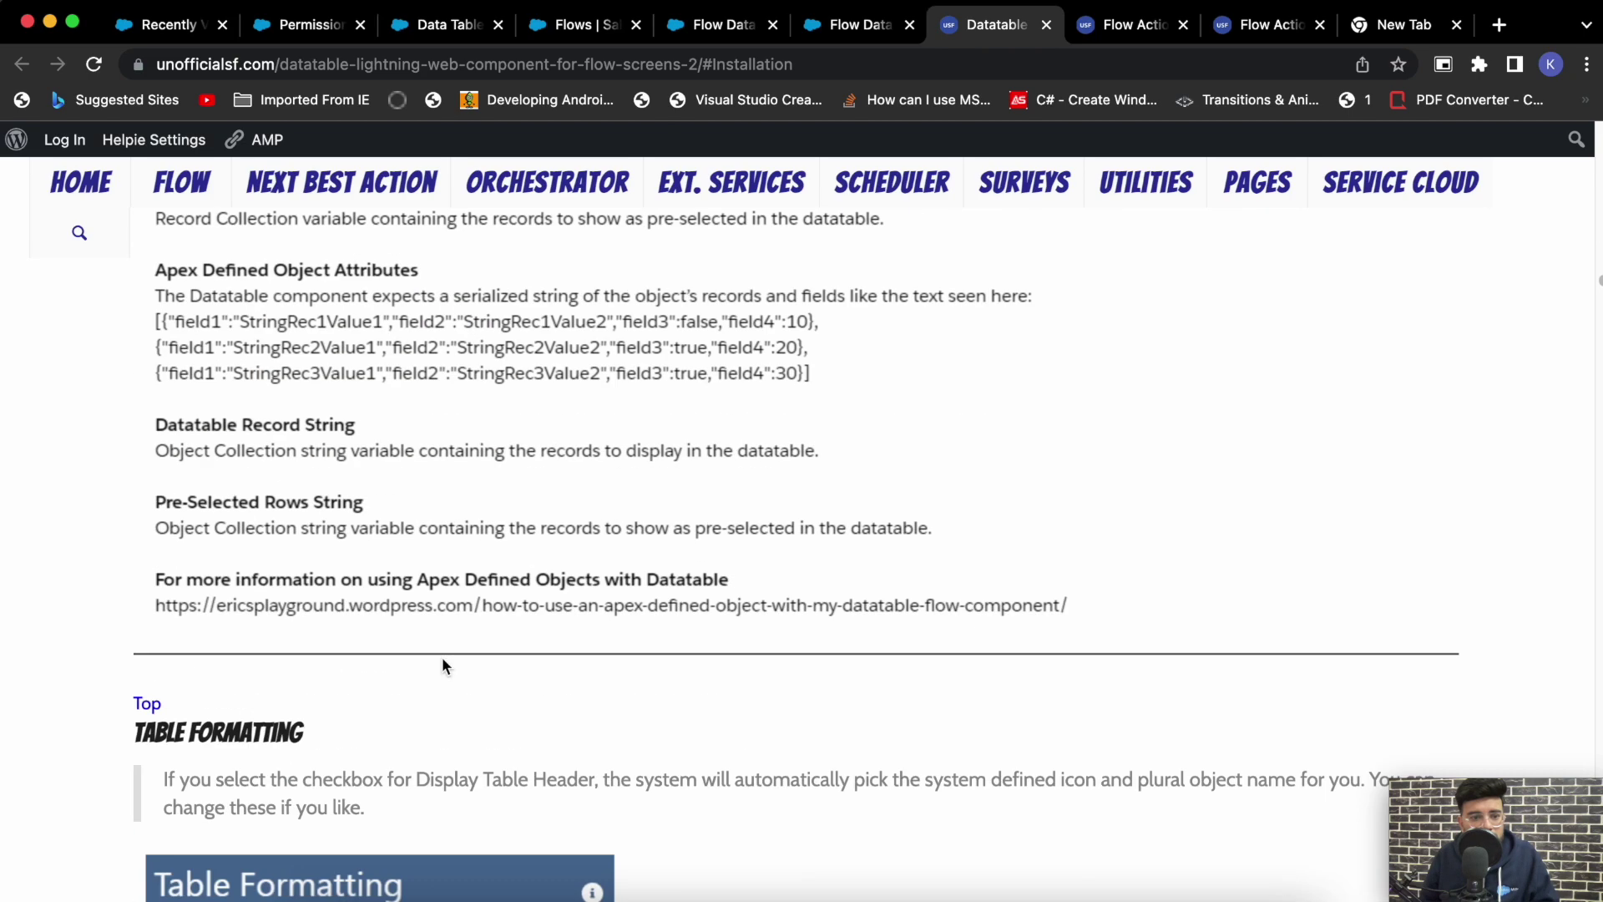
scroll(442, 665, down, 15)
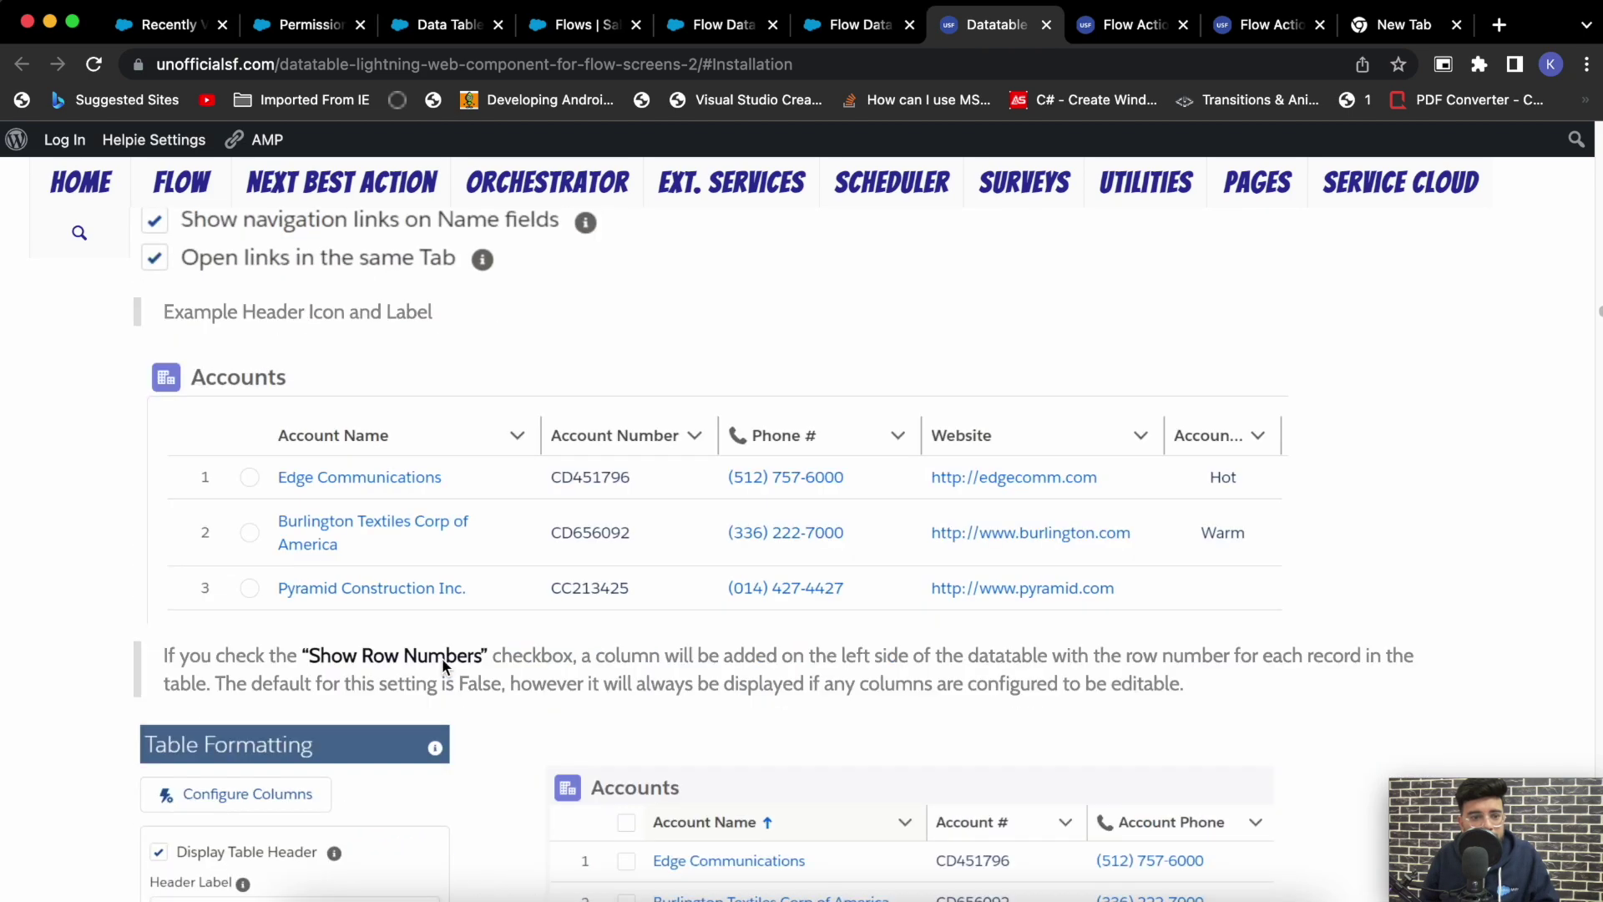
scroll(442, 660, down, 15)
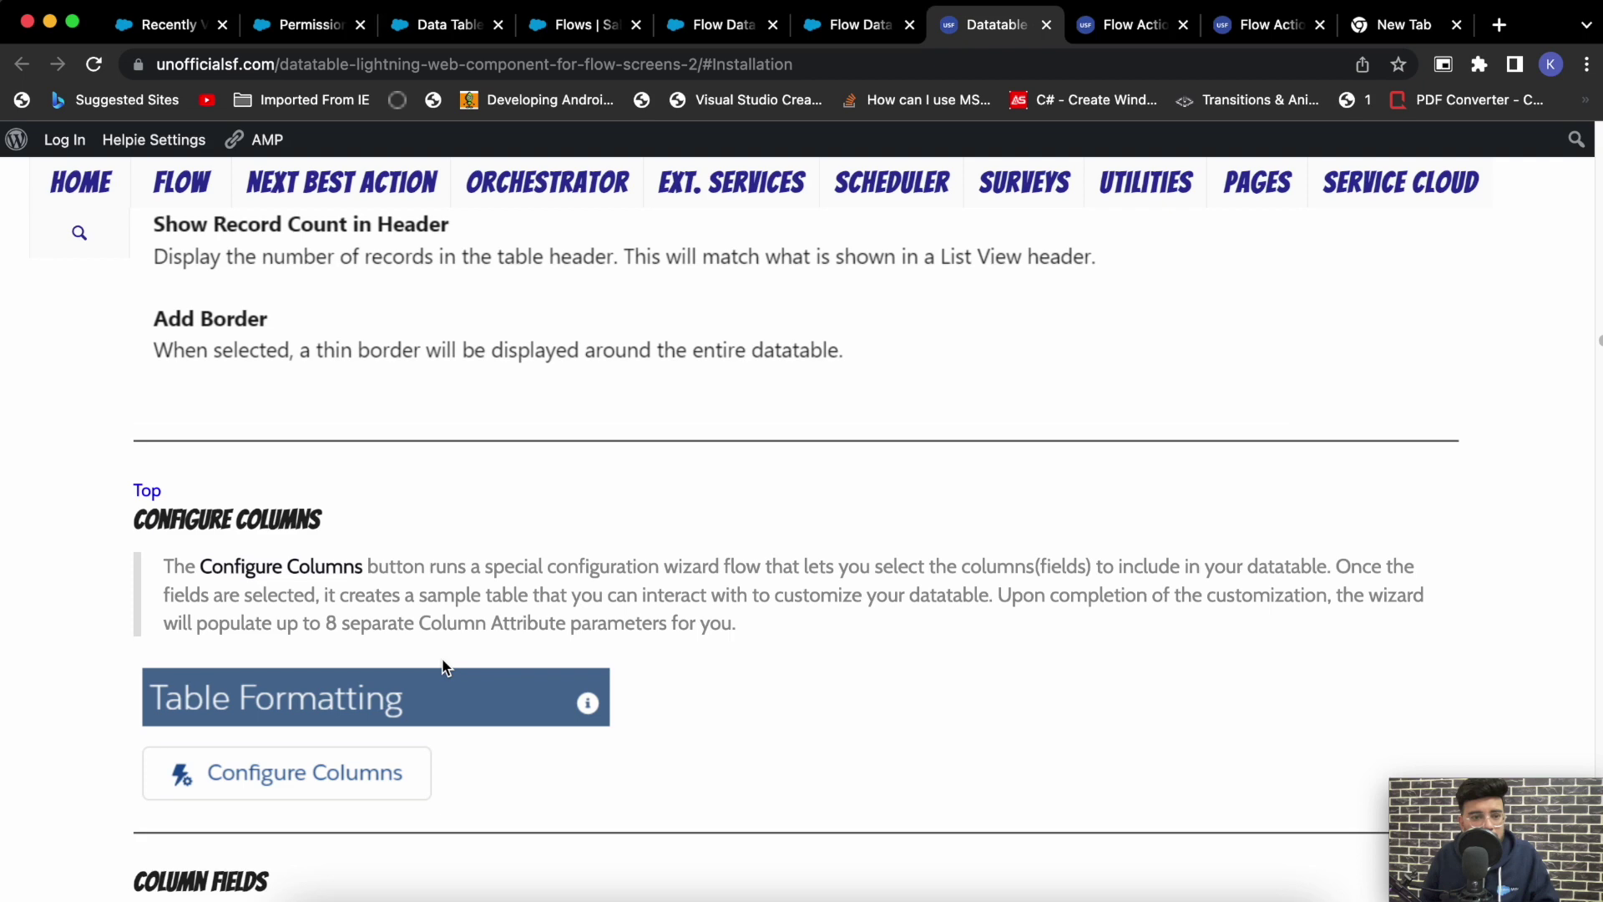
scroll(442, 666, down, 20)
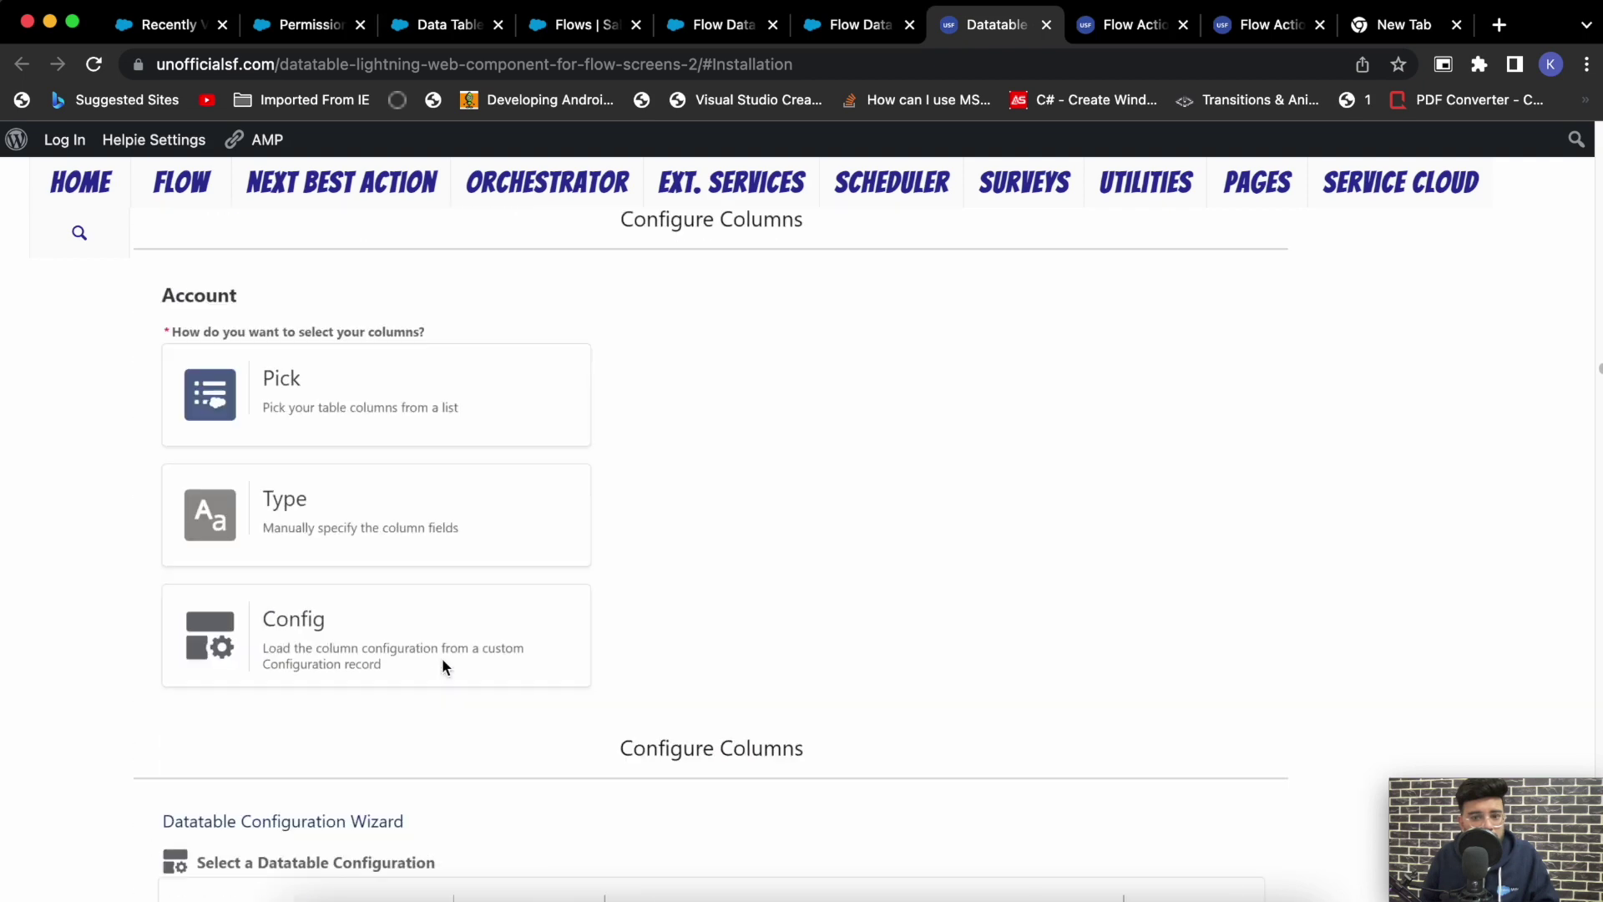
scroll(443, 666, down, 15)
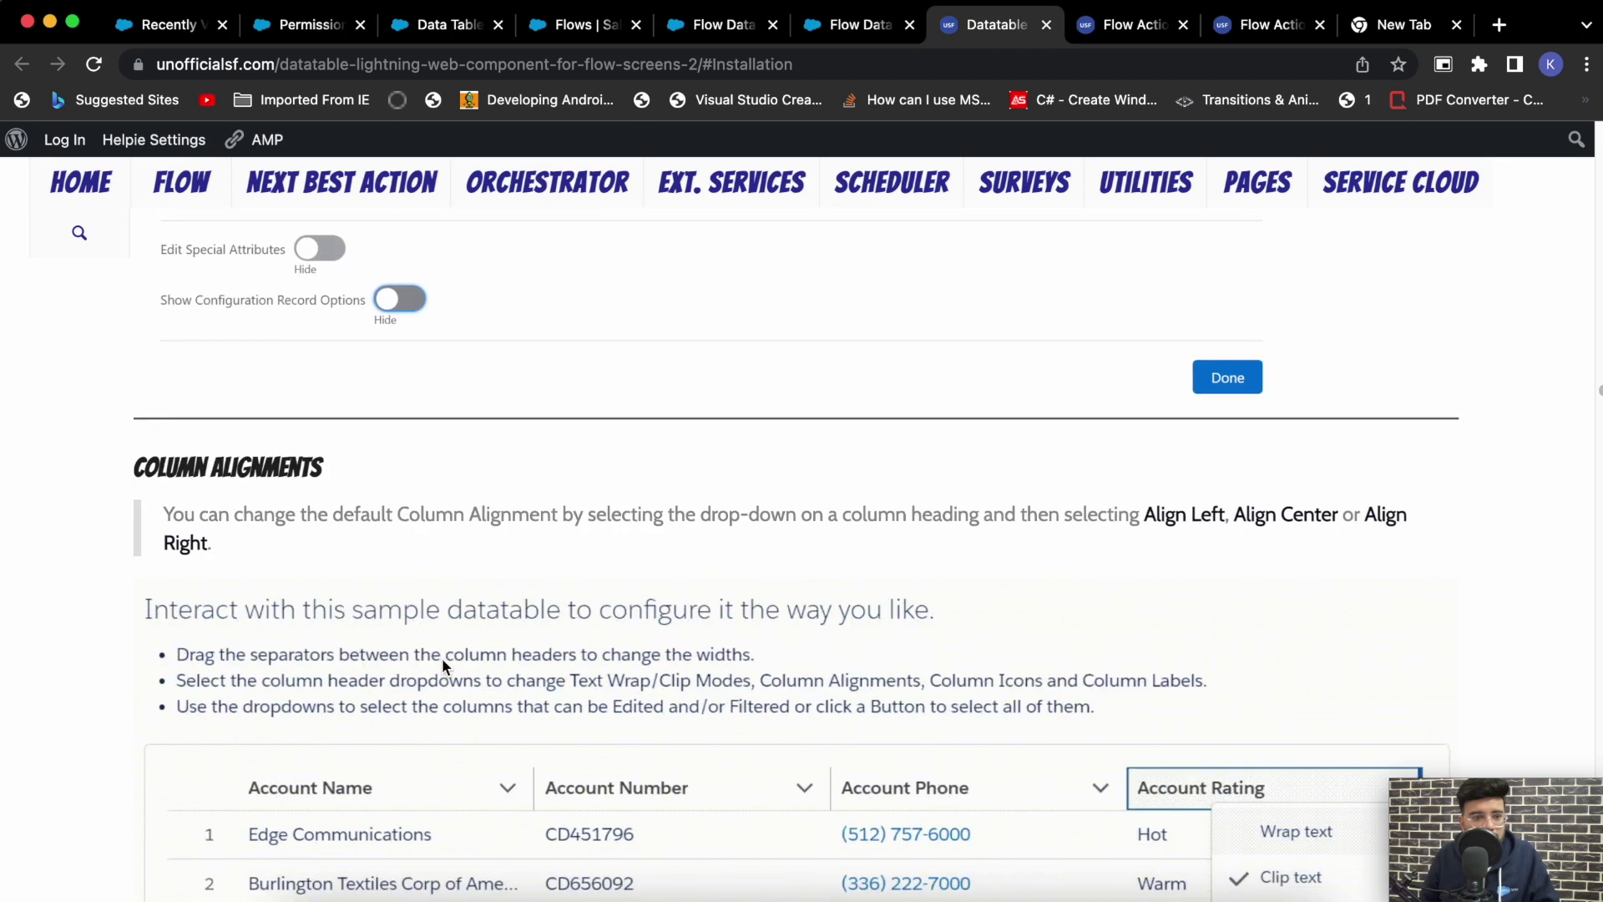
scroll(442, 660, down, 20)
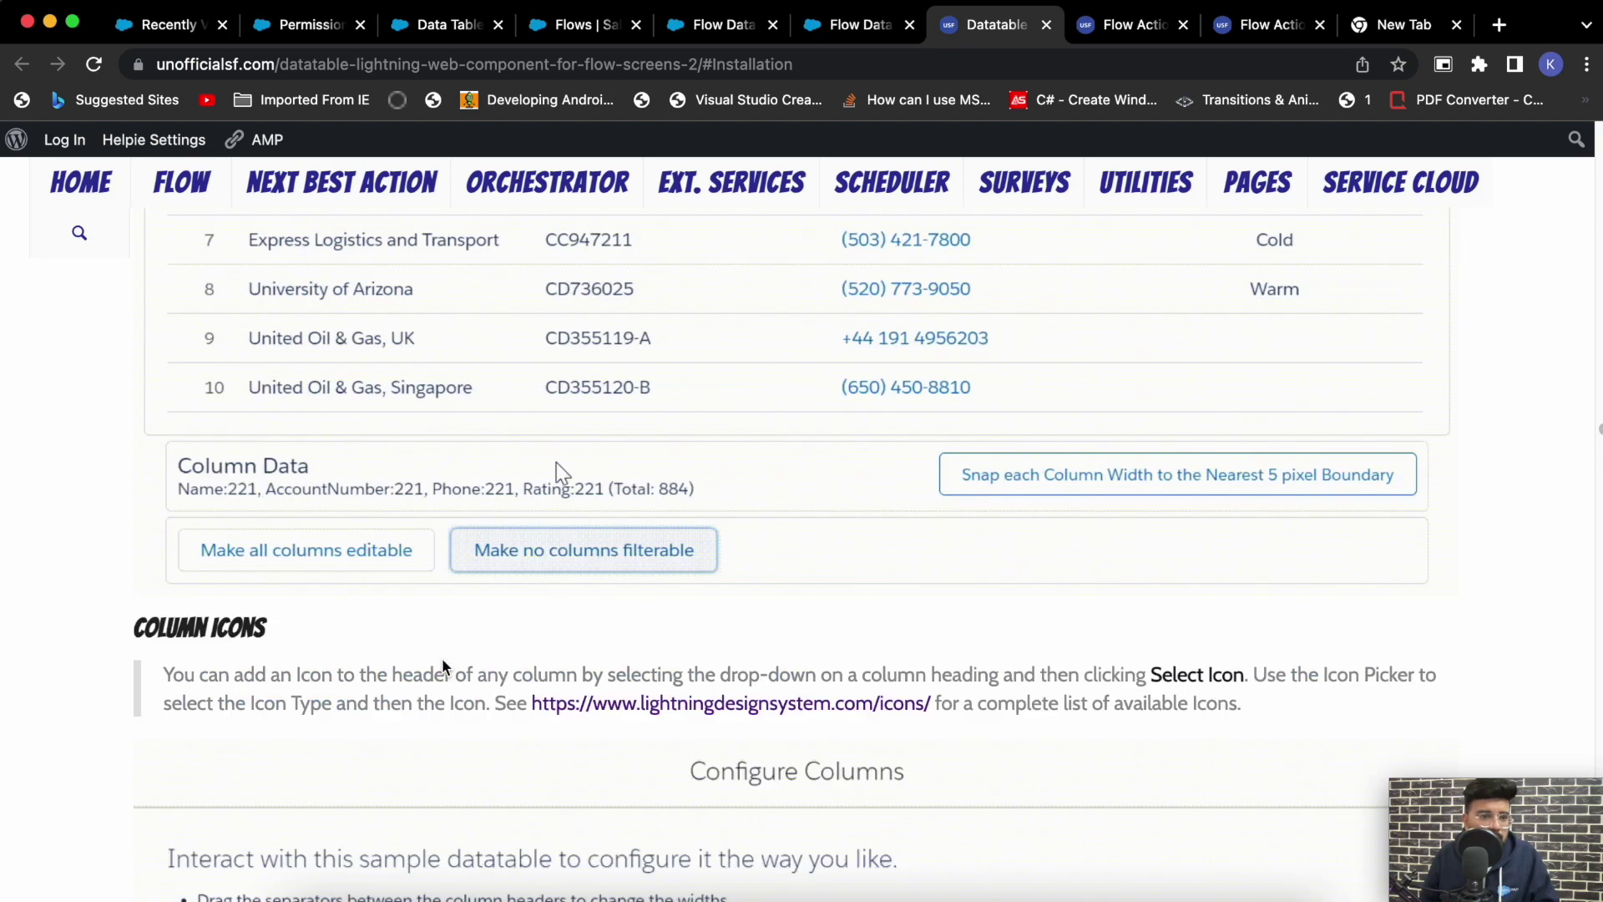
scroll(442, 666, down, 20)
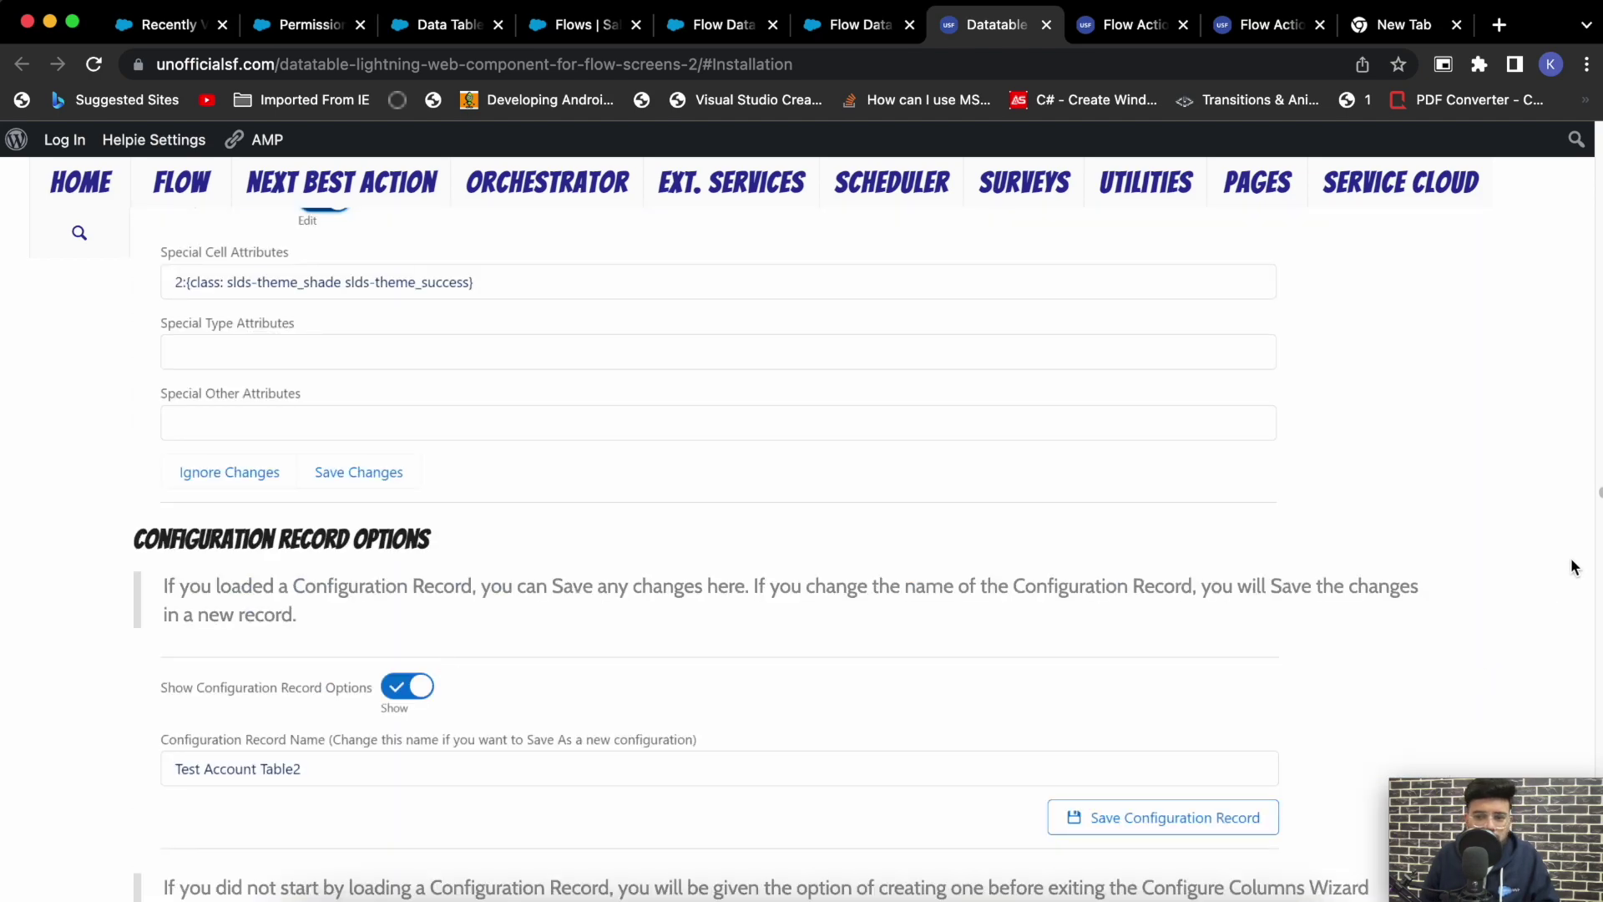
drag(1599, 496, 1587, 191)
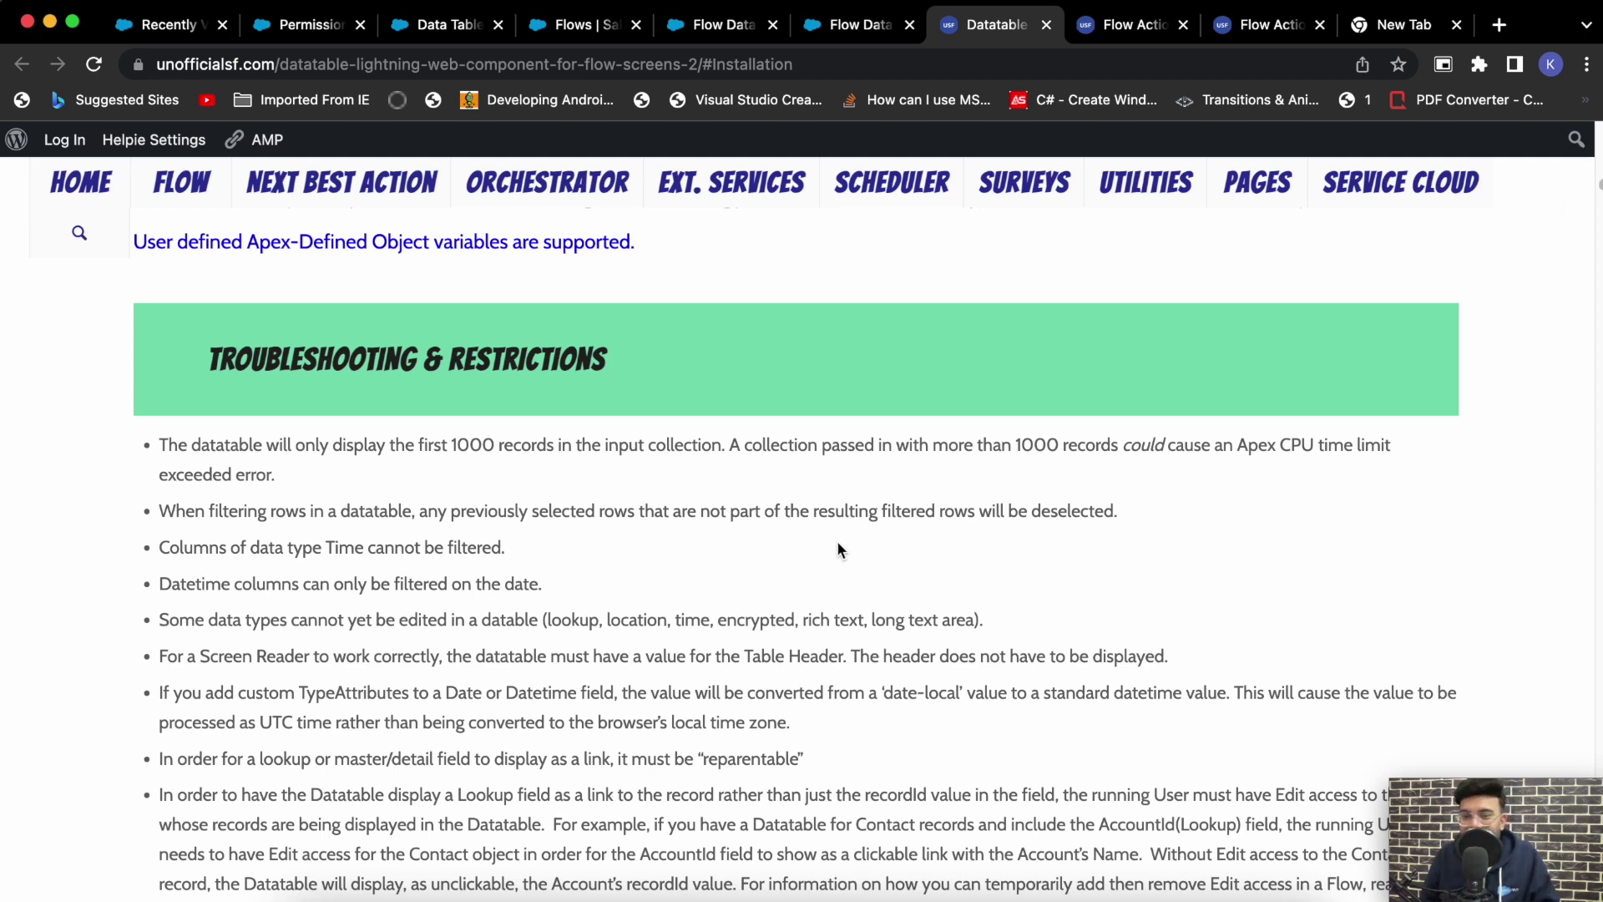
- Read the remaining Datatable restrictions, then return to the Flow Data Table - V2 canvas
scroll(632, 631, down, 2)
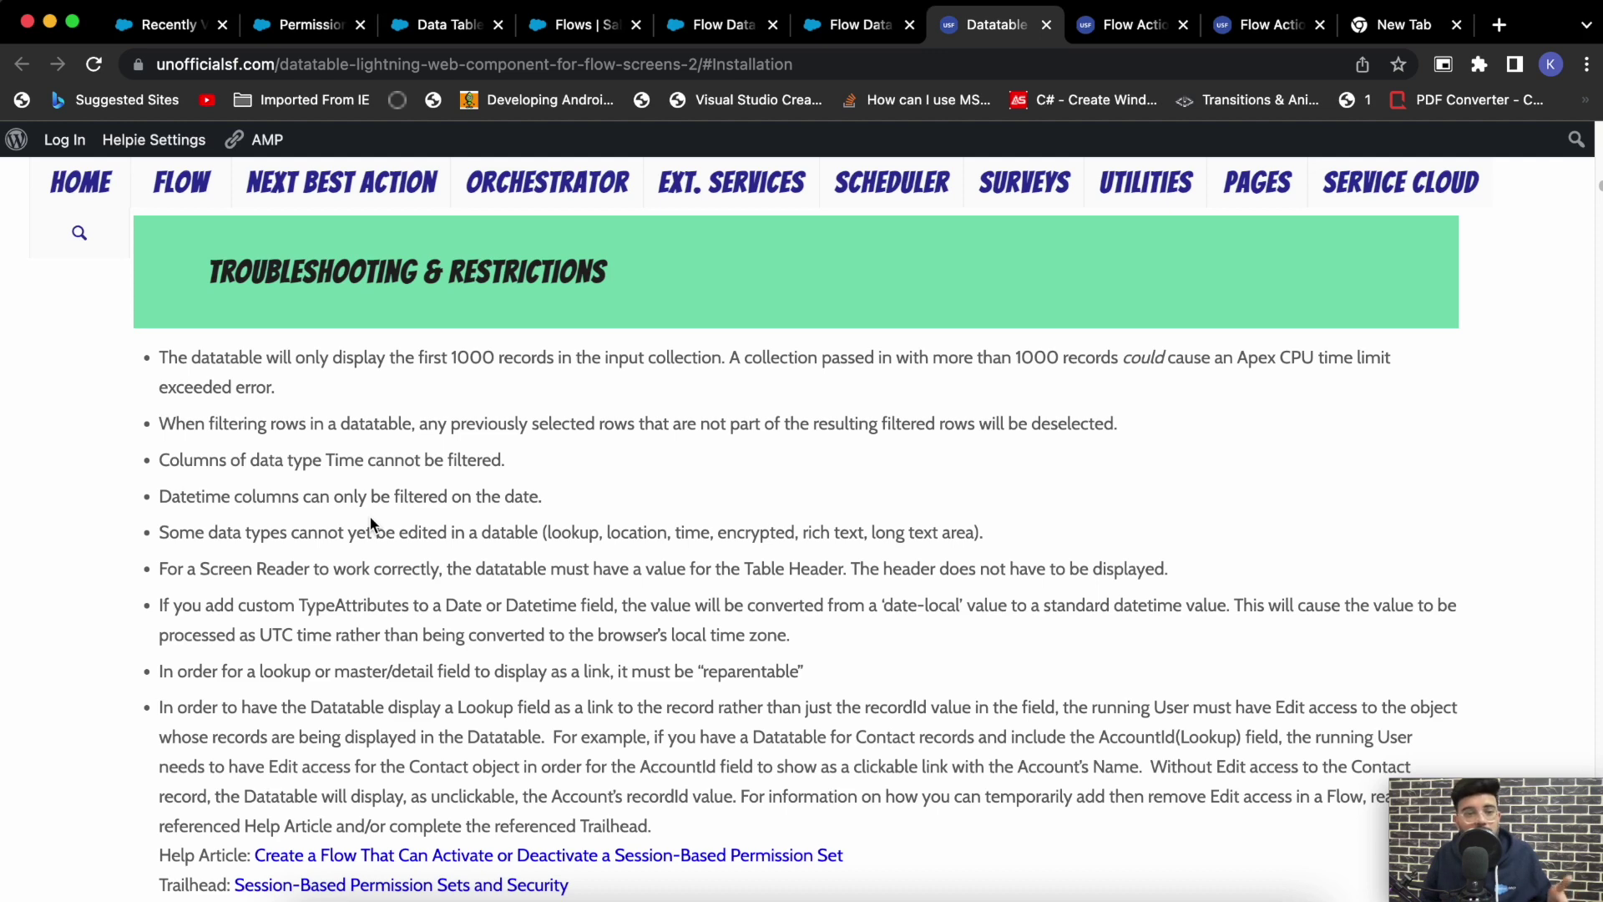
scroll(373, 525, down, 2)
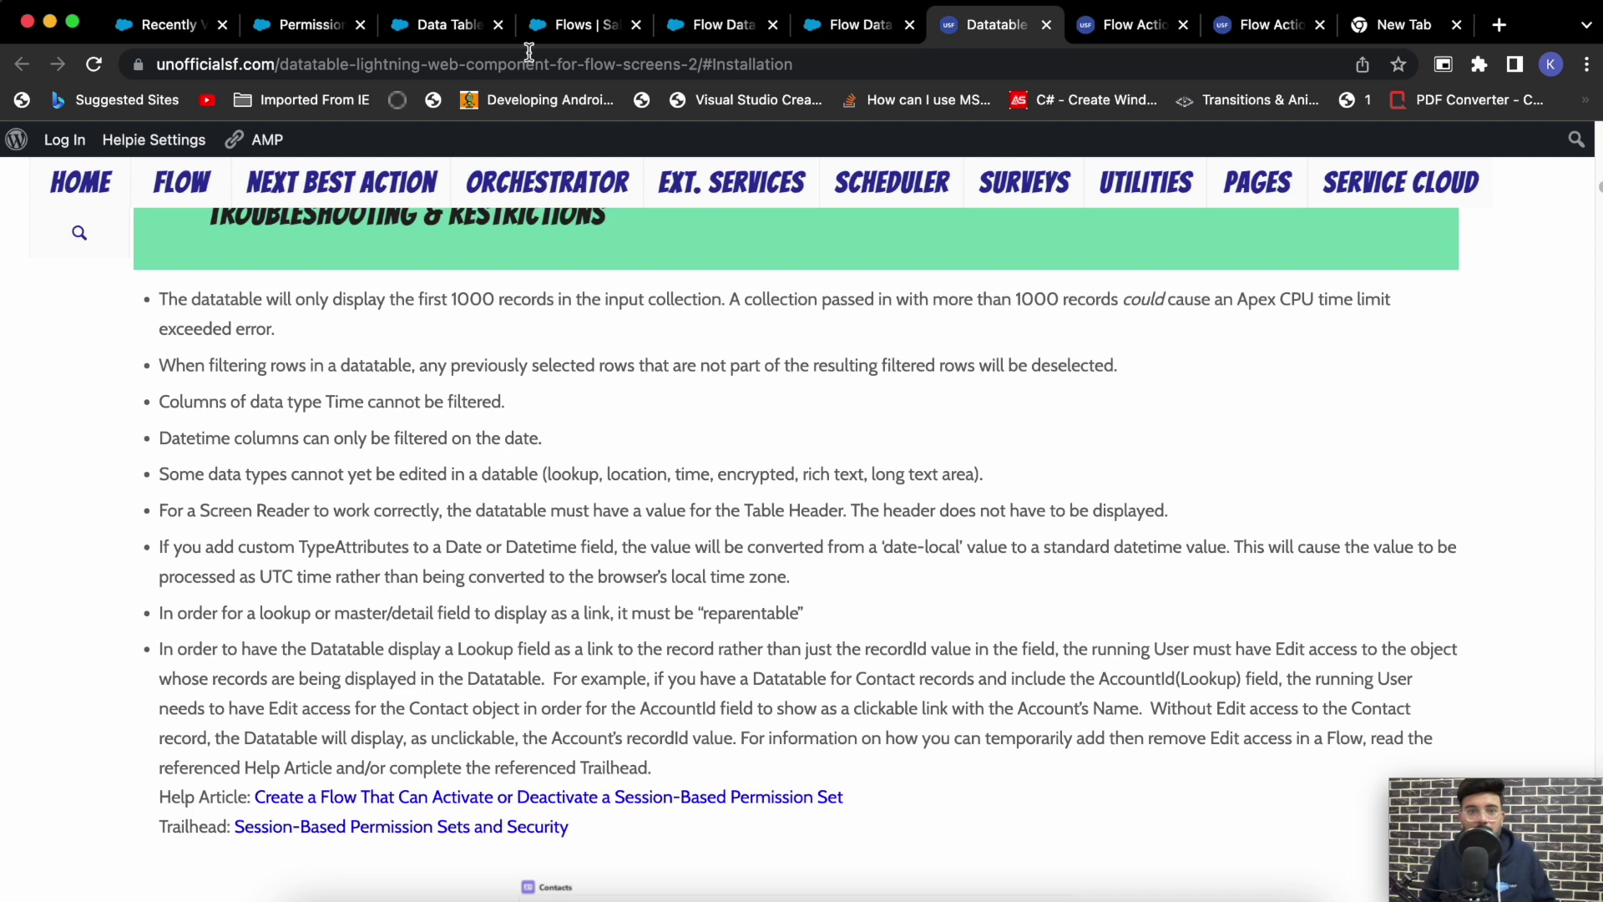
click(709, 28)
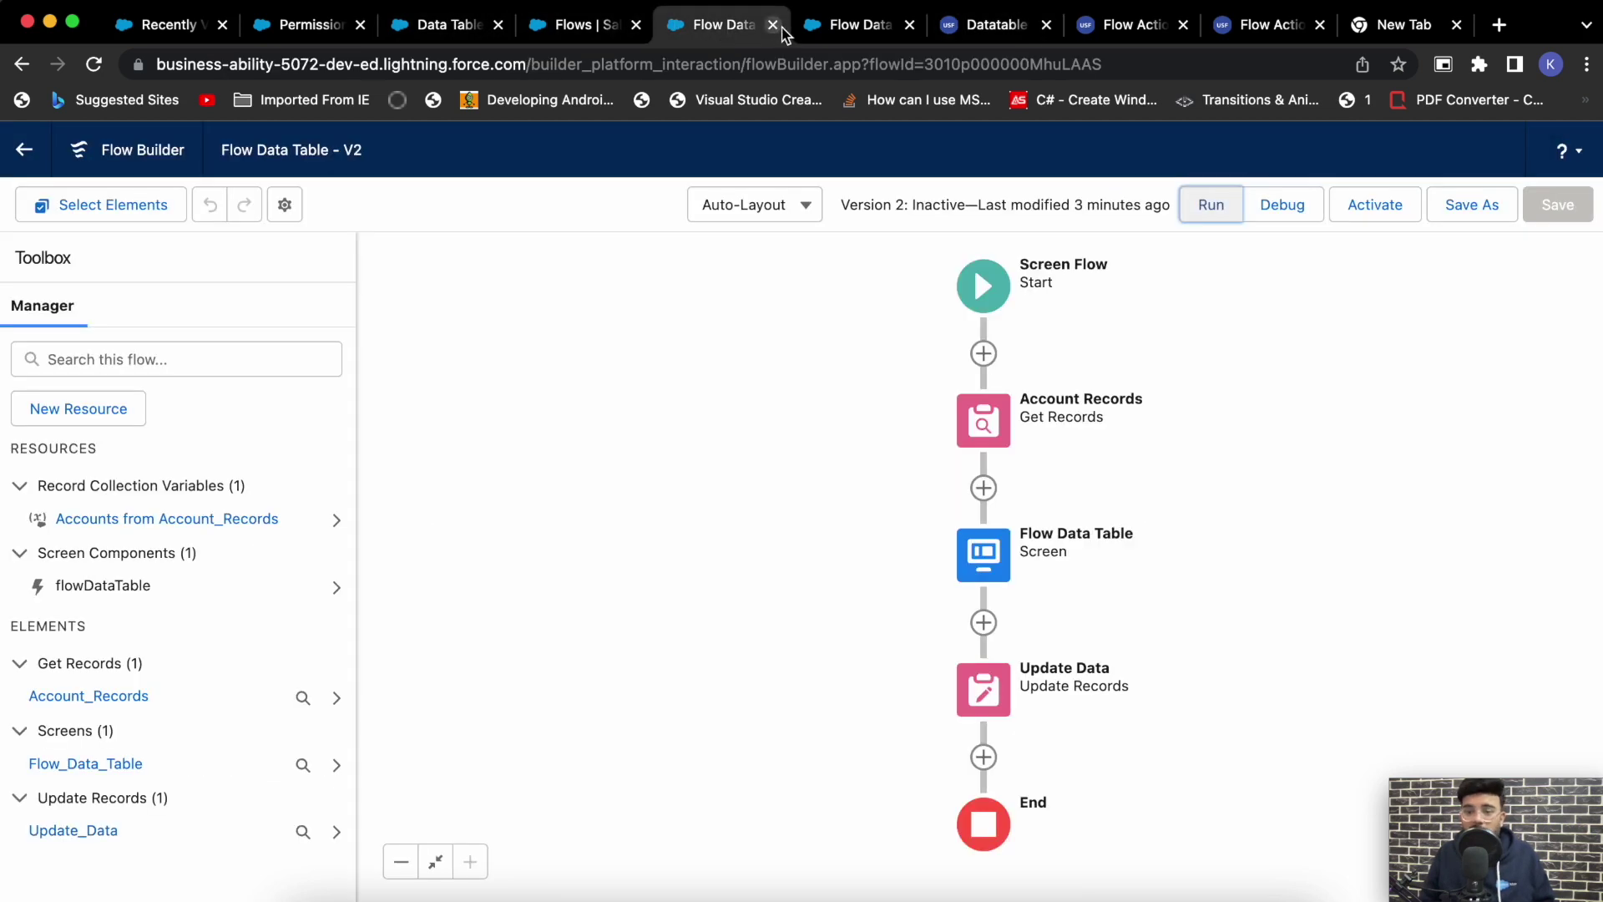